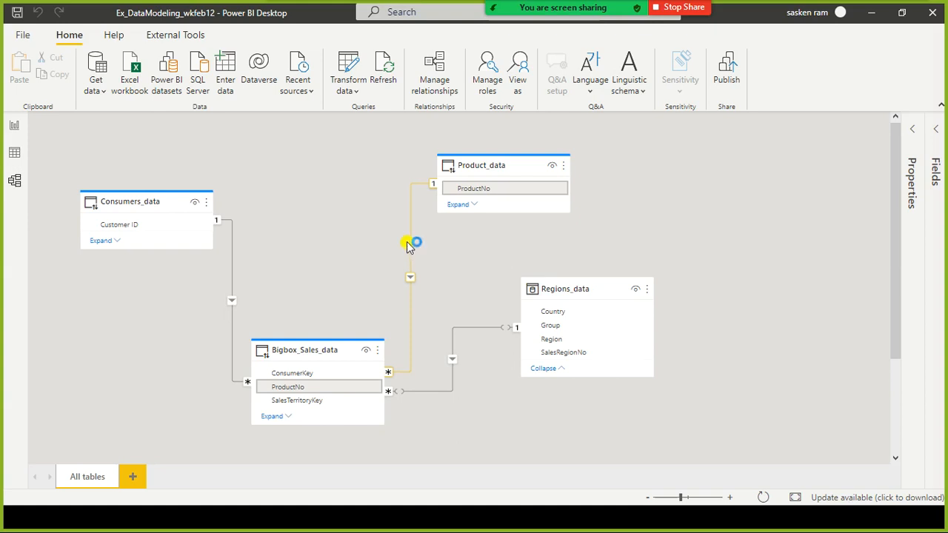
# Step: Open the relationship between Bigbox_Sales_data and Product_data and select ProductNo as the matching column in both tables
pyautogui.doubleClick(410, 245)
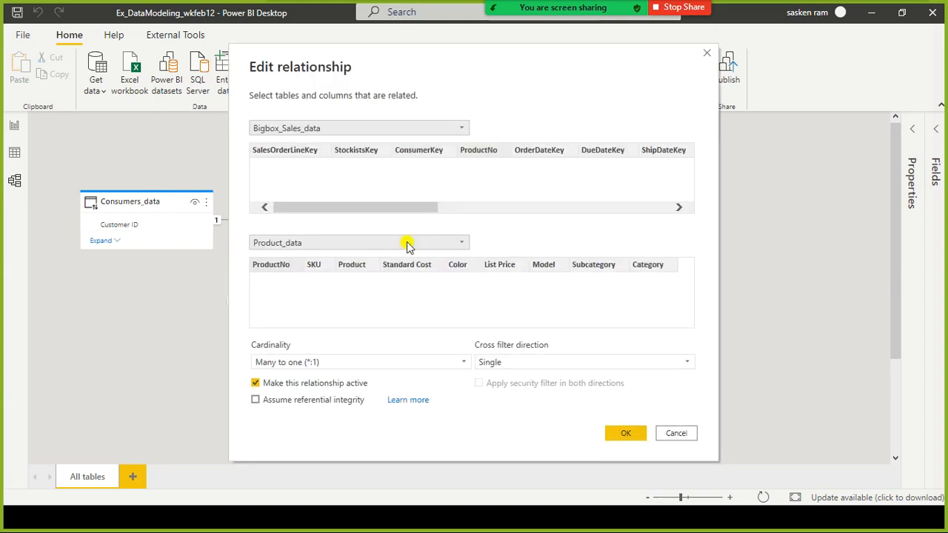
pyautogui.moveTo(403, 60); pyautogui.dragTo(330, 42)
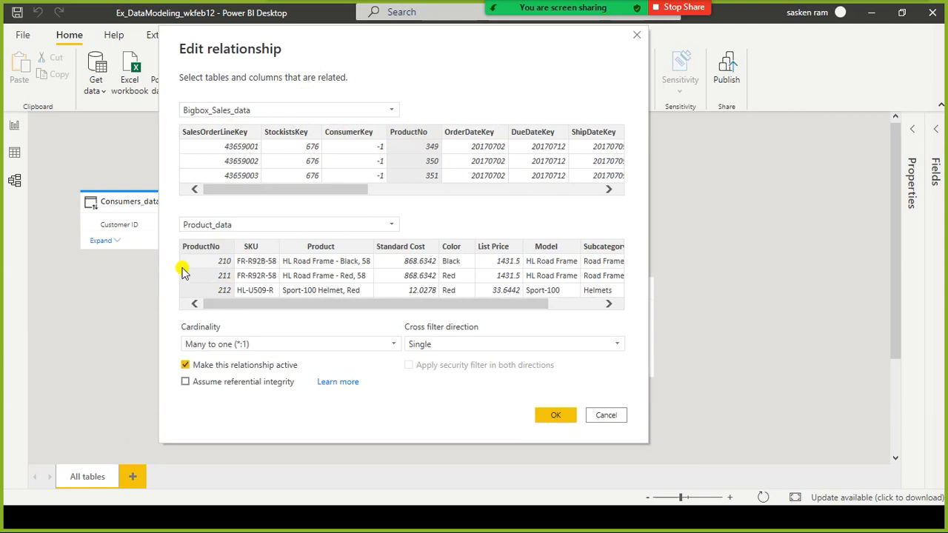
pyautogui.click(471, 139)
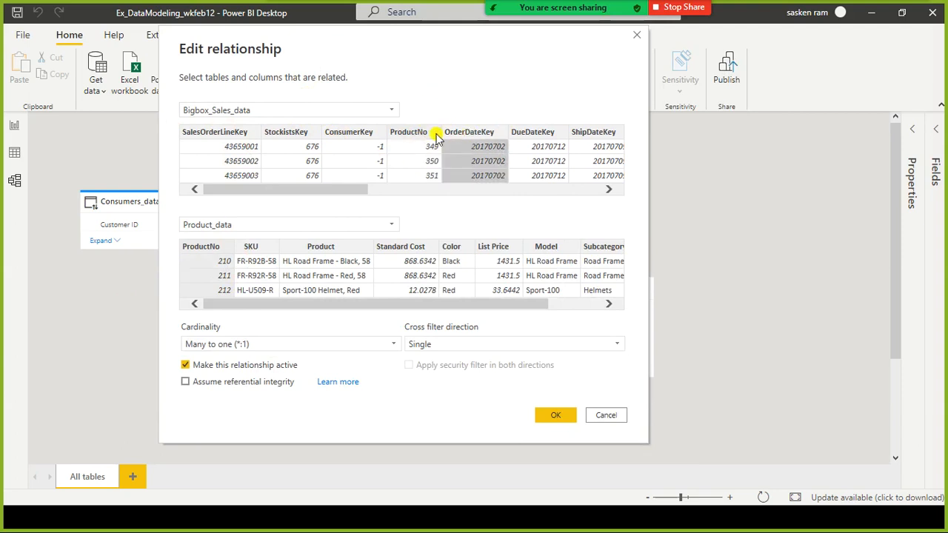
pyautogui.click(413, 134)
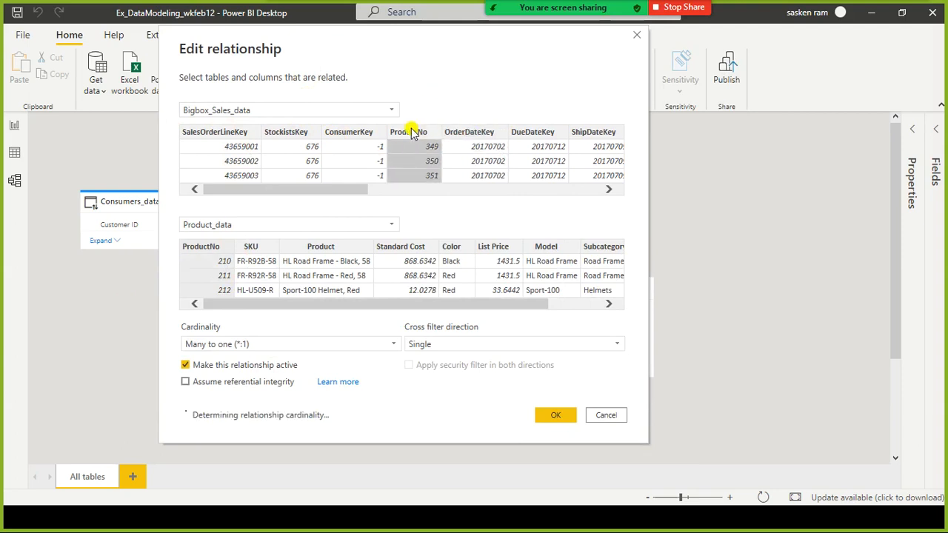
pyautogui.click(207, 252)
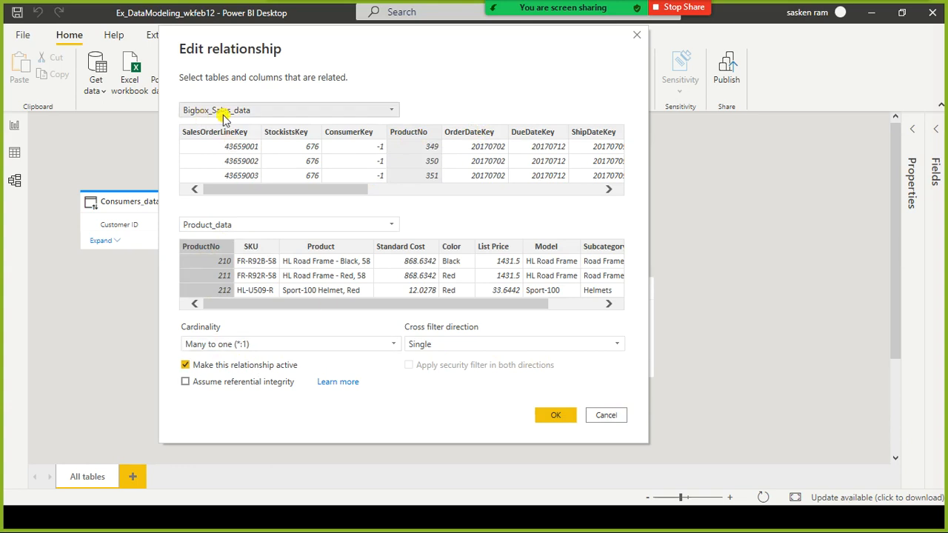
# Step: Keep the cross filter direction at Single and accept the relationship between Bigbox_Sales_data and Product_data
pyautogui.moveTo(274, 64); pyautogui.dragTo(681, 121)
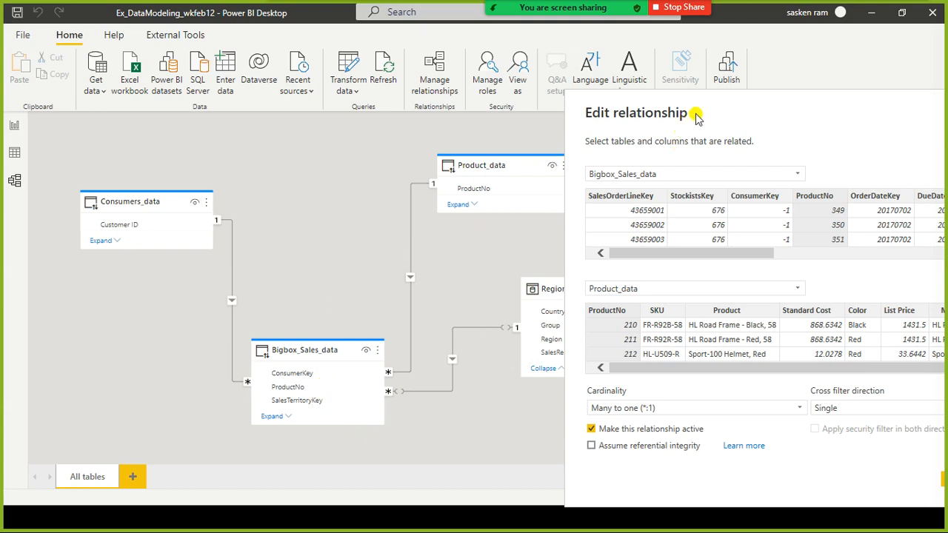
pyautogui.moveTo(699, 111); pyautogui.dragTo(588, 97)
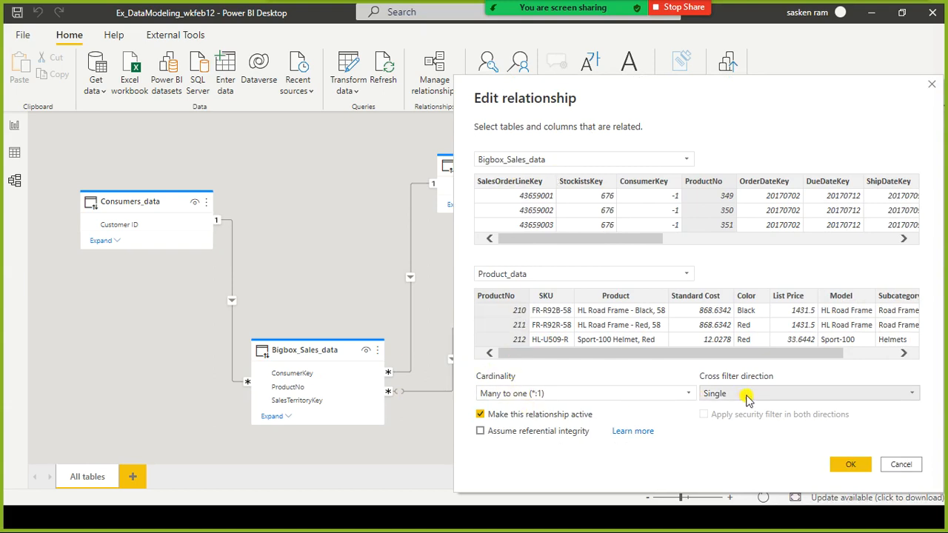
pyautogui.click(915, 394)
pyautogui.click(914, 393)
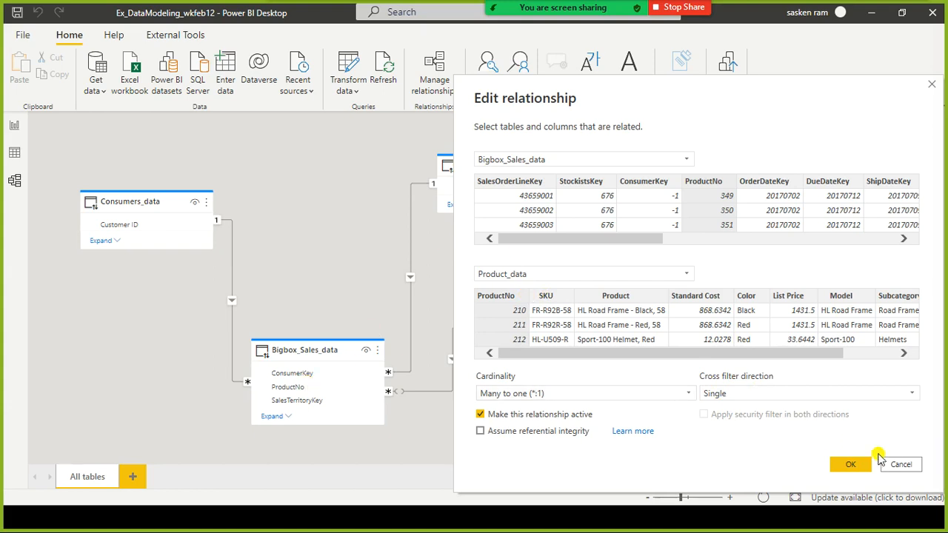
pyautogui.click(850, 464)
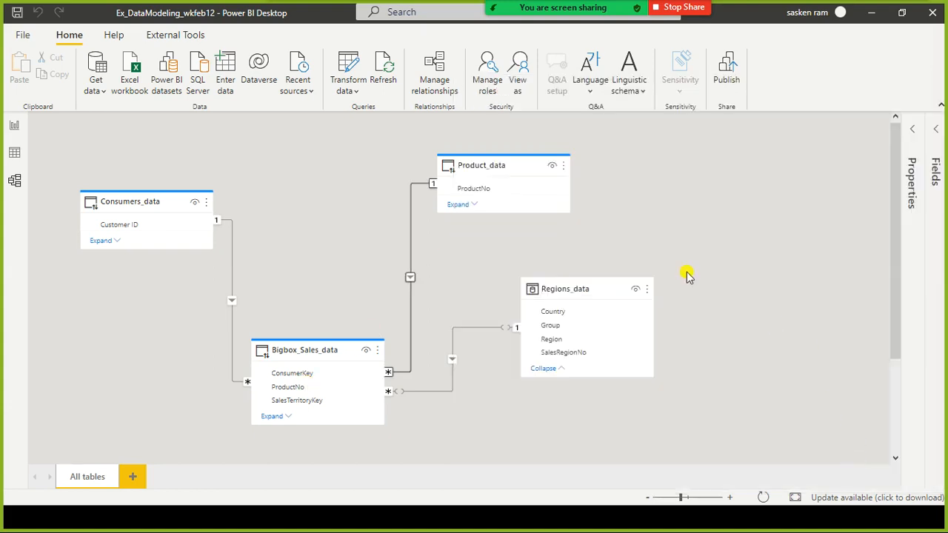
# Step: Switch between the PowerPoint slide show and the Power BI model to compare the Product–Sales link on ProductNo with the model relationships
pyautogui.hotkey('alt', 'Tab')
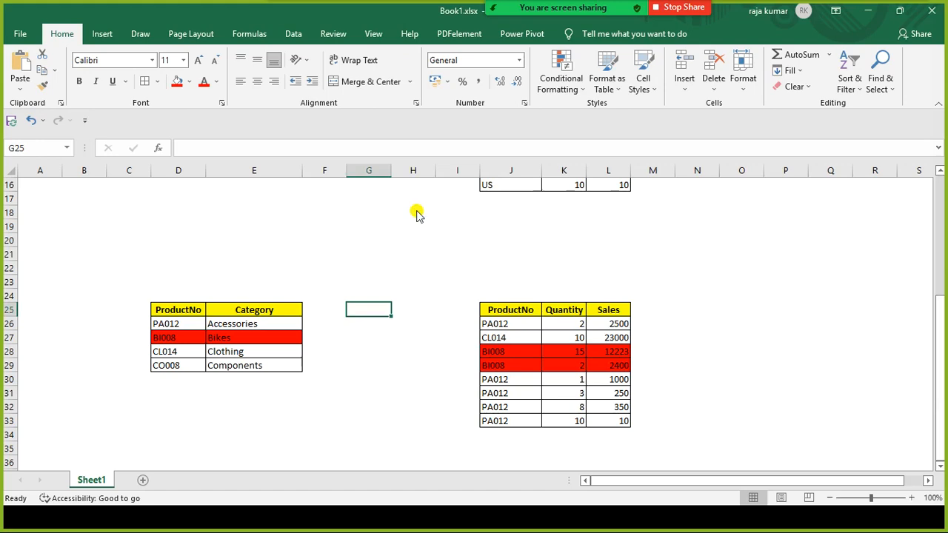
pyautogui.hotkey('alt', 'Tab')
pyautogui.press('Tab')
pyautogui.press('Tab')
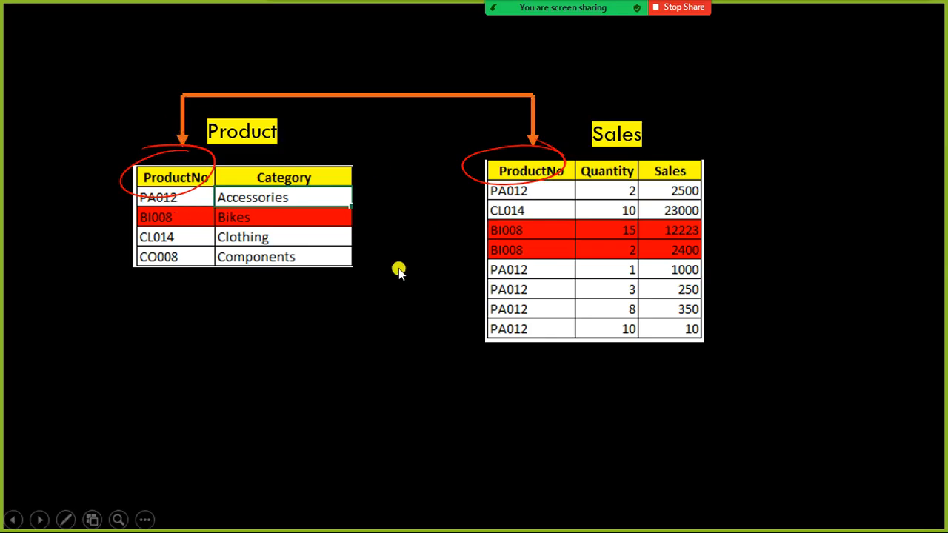
pyautogui.hotkey('alt', 'Tab')
pyautogui.hotkey('alt', 'Tab')
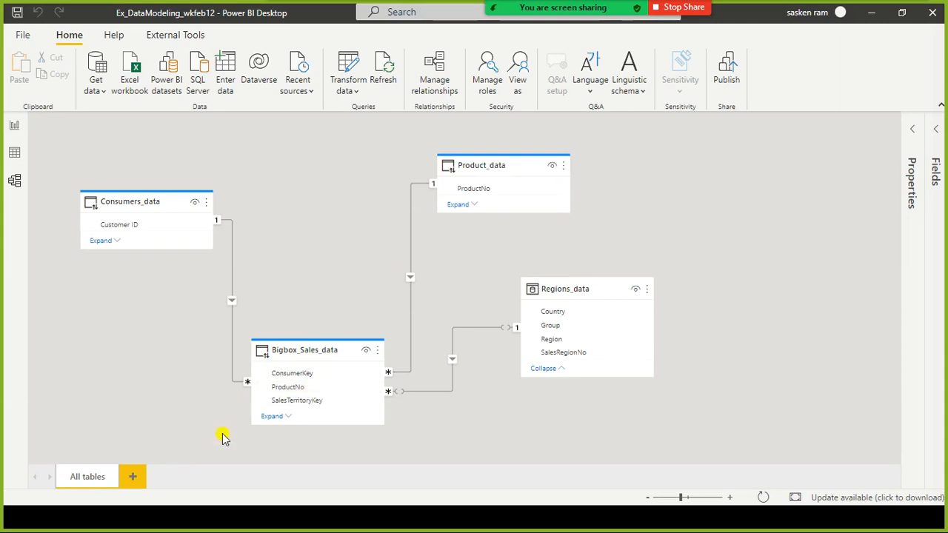
pyautogui.hotkey('alt', 'Tab')
pyautogui.hotkey('alt', 'Tab')
pyautogui.press('Tab')
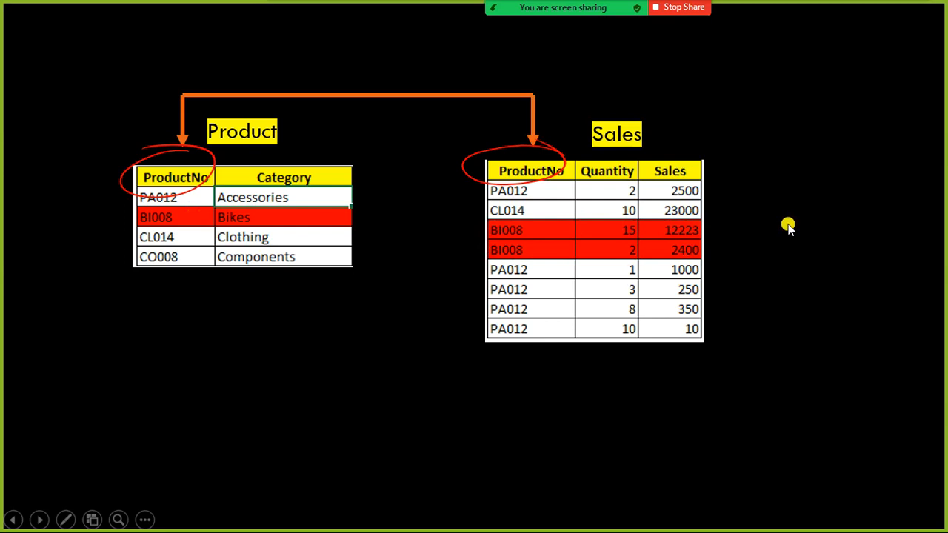
pyautogui.hotkey('alt', 'Tab')
pyautogui.hotkey('alt', 'Tab')
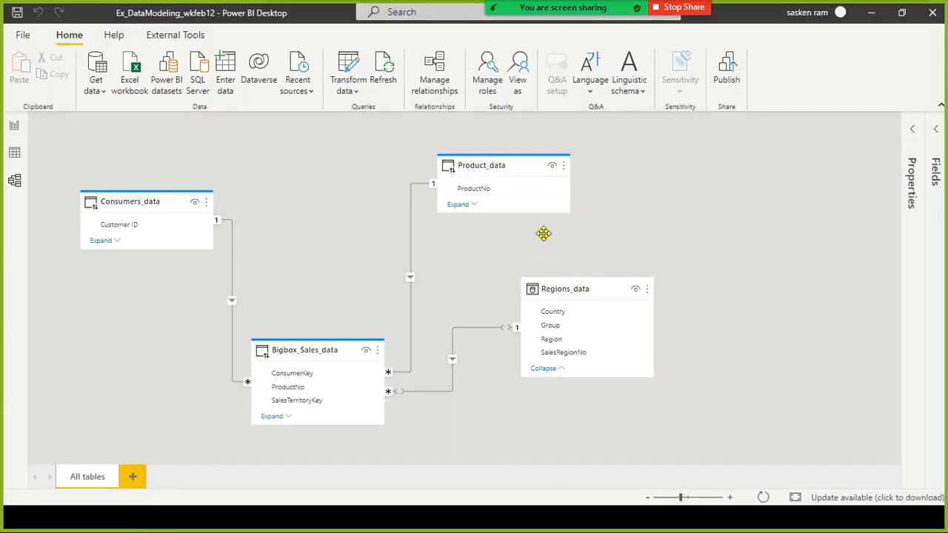
pyautogui.hotkey('alt', 'Tab')
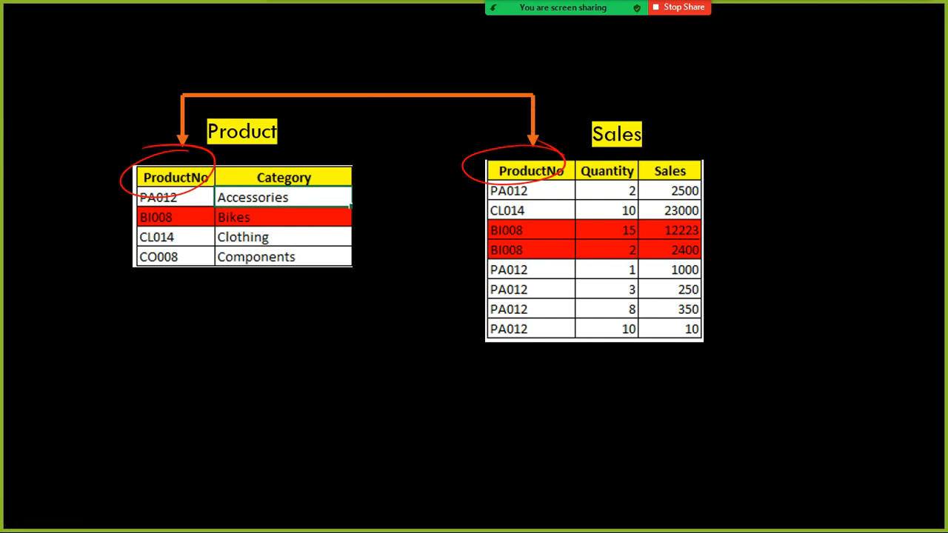
pyautogui.hotkey('alt', 'Tab')
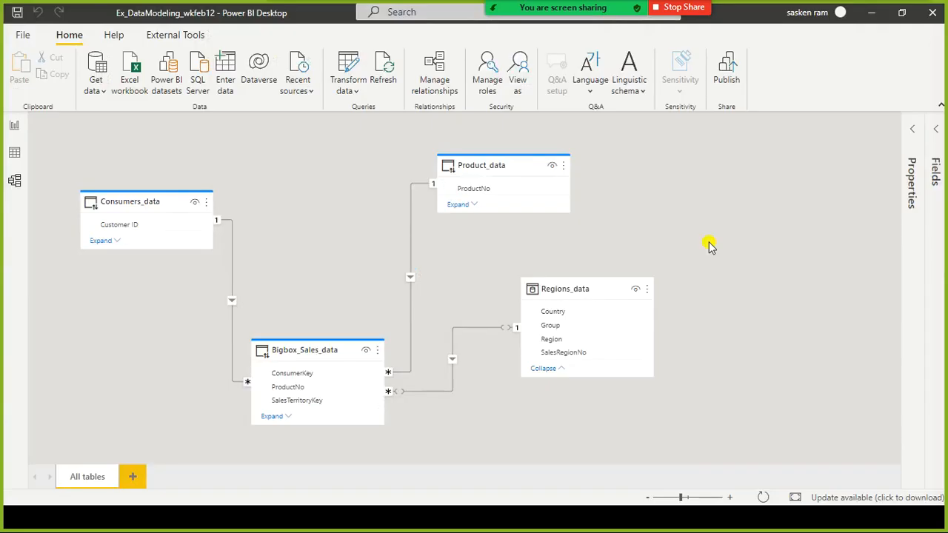
pyautogui.hotkey('alt', 'Tab')
pyautogui.hotkey('alt', 'Tab')
pyautogui.moveTo(320, 342)
pyautogui.click(98, 89)
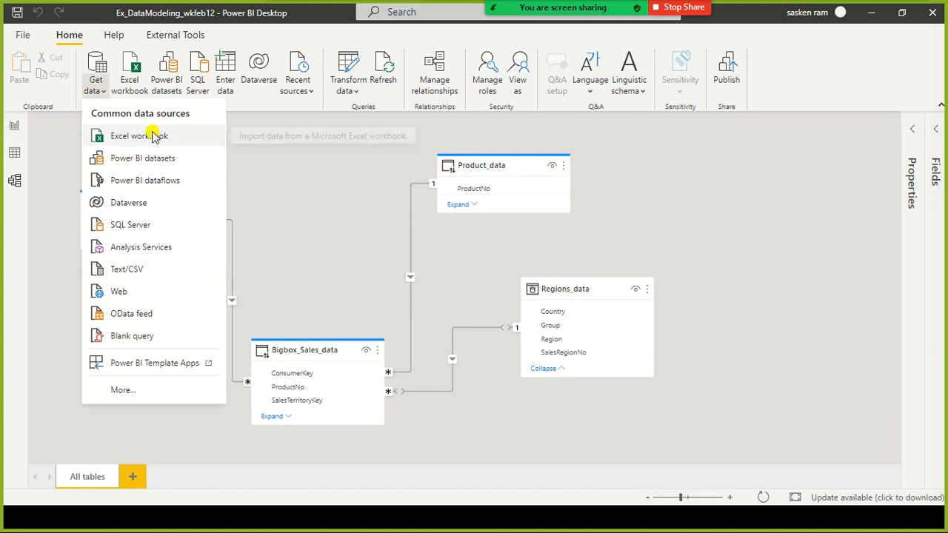
pyautogui.click(770, 241)
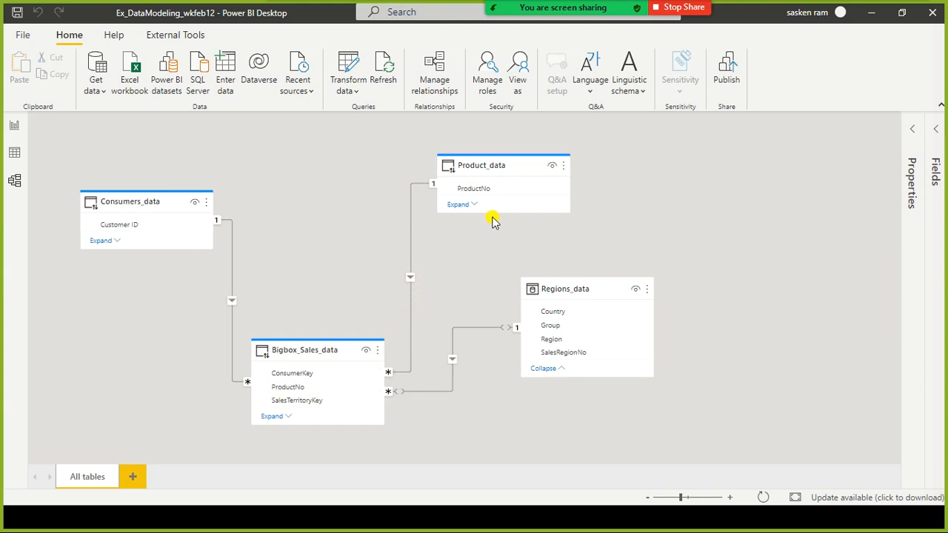
pyautogui.hotkey('alt', 'Tab')
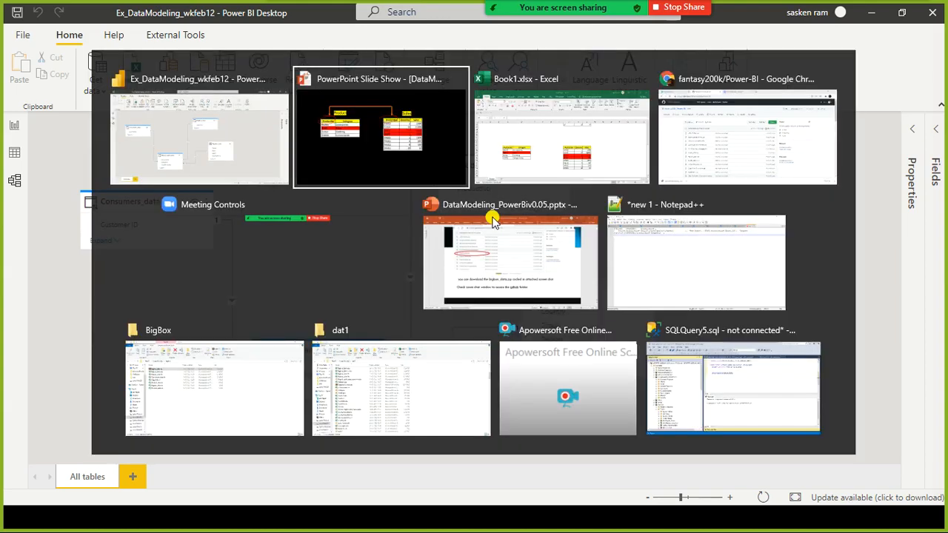
pyautogui.hotkey('alt', 'Tab')
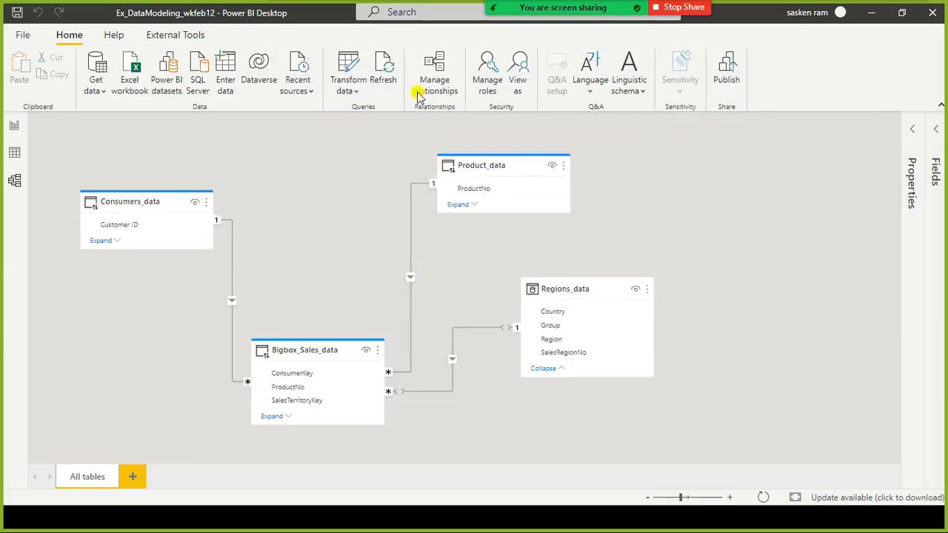
# Step: Get data from the Excel workbook Date_Data.xls in the dat1 folder
pyautogui.click(94, 88)
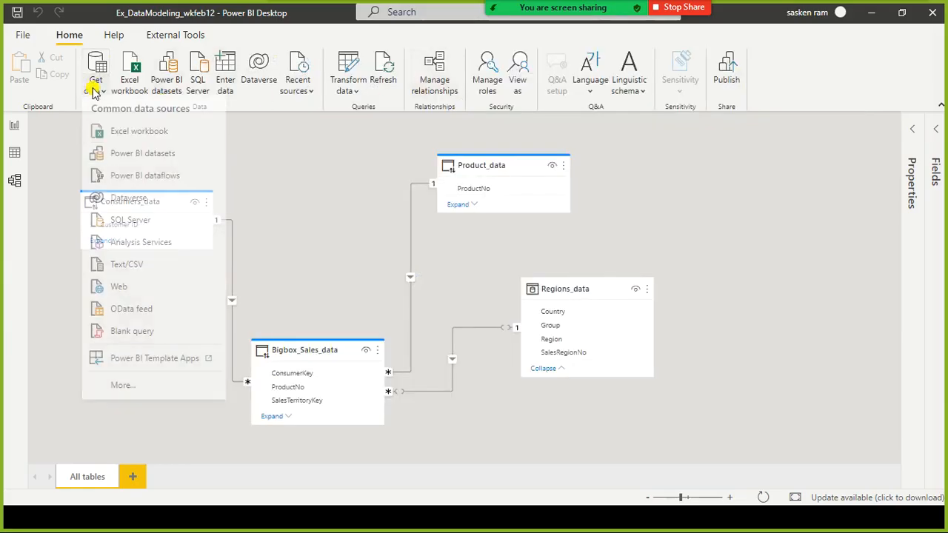
pyautogui.click(139, 141)
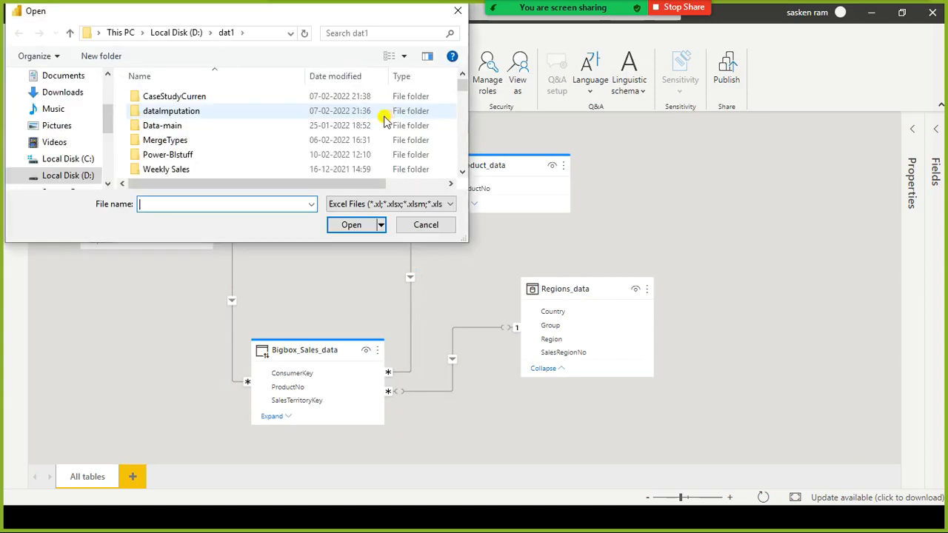
pyautogui.scroll(-3, 186, 152)
pyautogui.click(189, 157)
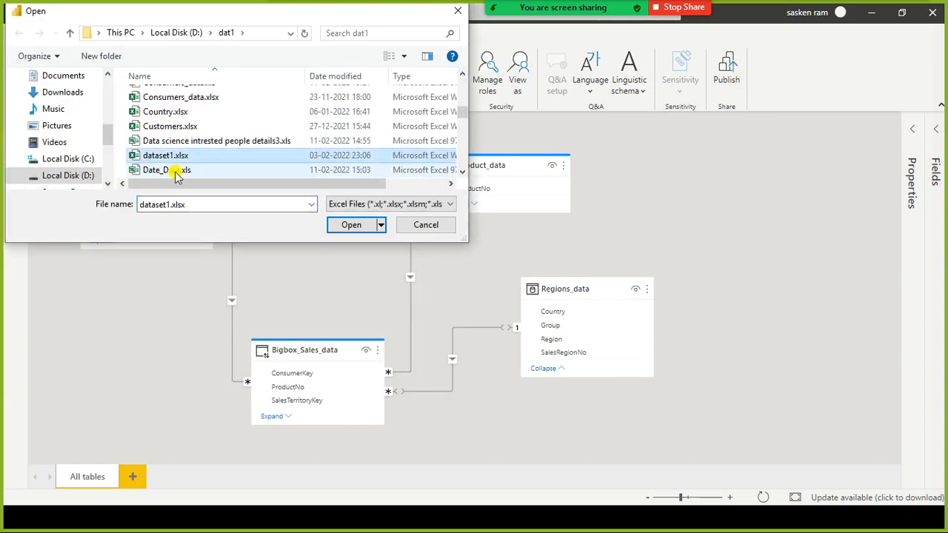
pyautogui.click(176, 170)
pyautogui.doubleClick(182, 155)
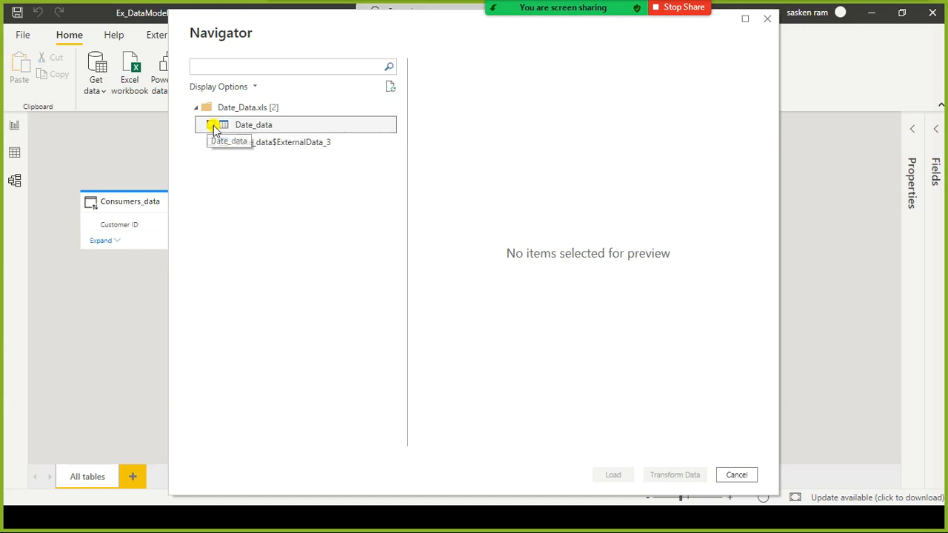
# Step: Load the Date_data table from the workbook into the model and return to the model diagram
pyautogui.click(212, 126)
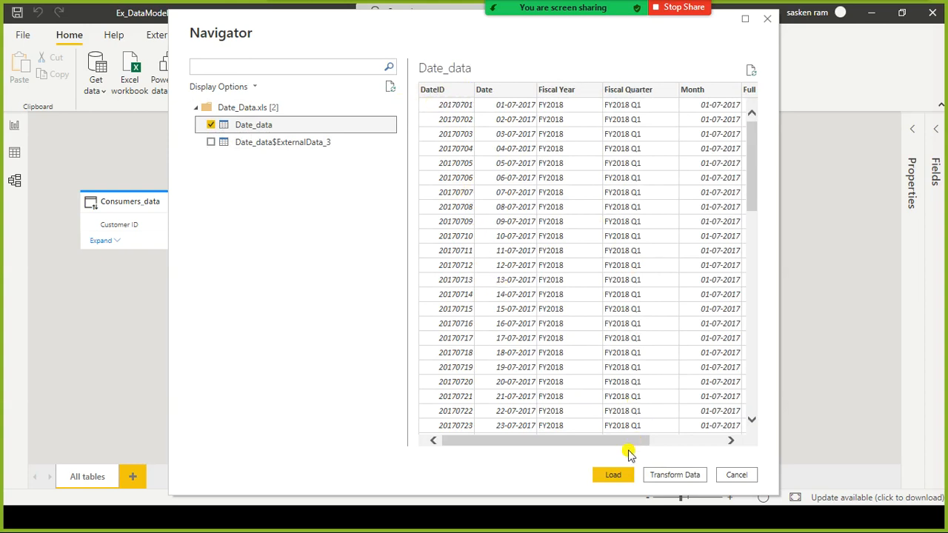
pyautogui.click(621, 474)
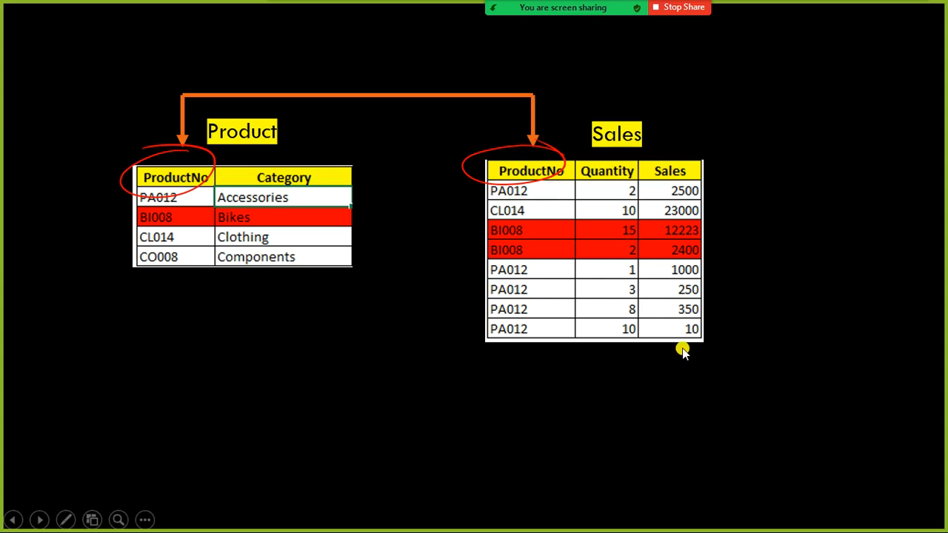
pyautogui.hotkey('alt', 'Tab')
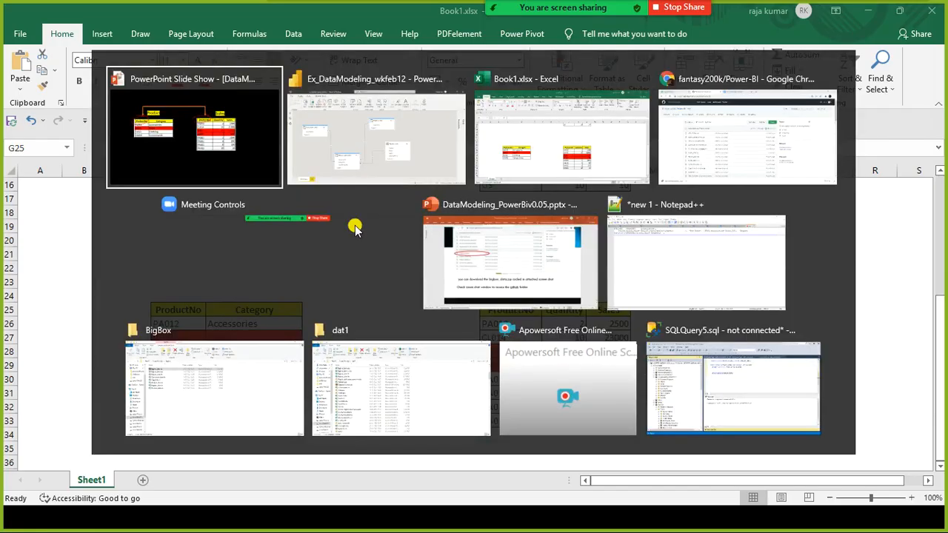
pyautogui.press('Tab')
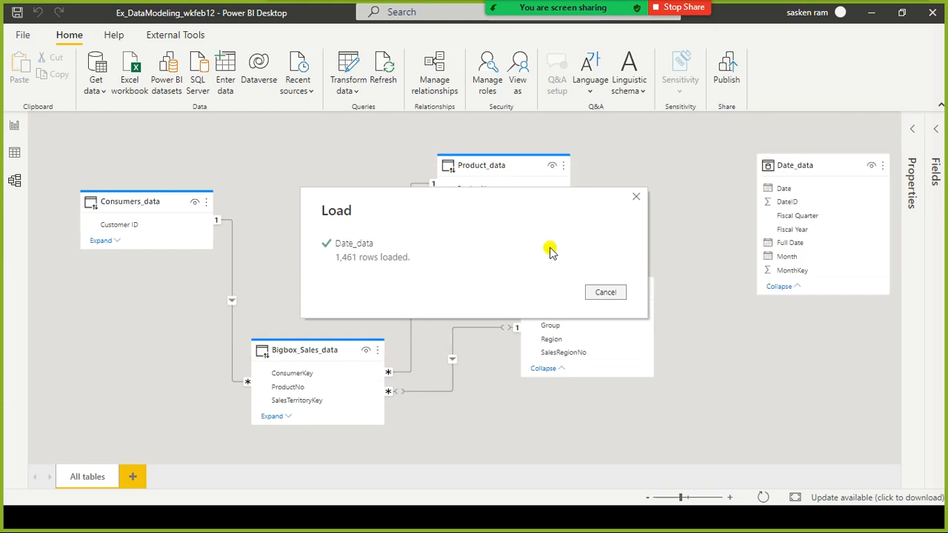
# Step: Expand the Bigbox_Sales_data table to show all its fields and move it up between Consumers_data and Product_data
pyautogui.click(319, 350)
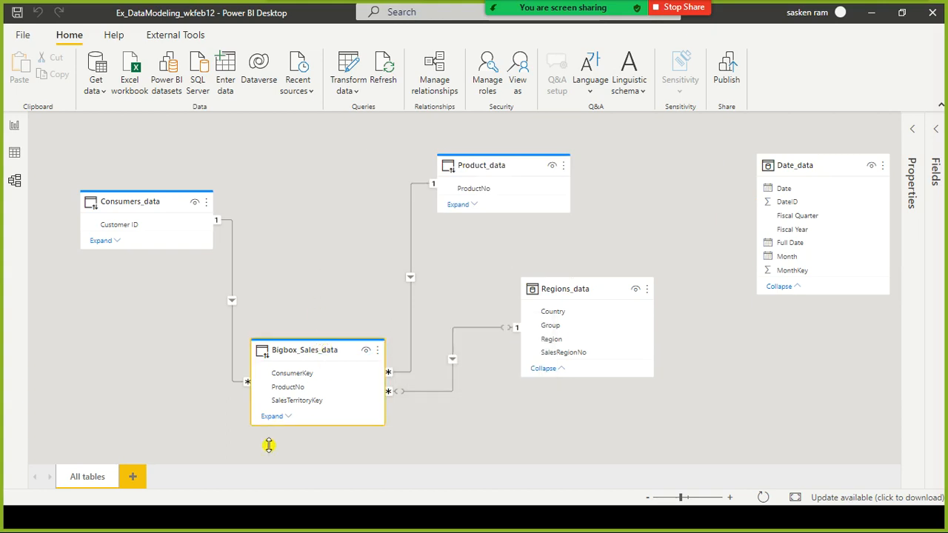
pyautogui.click(271, 416)
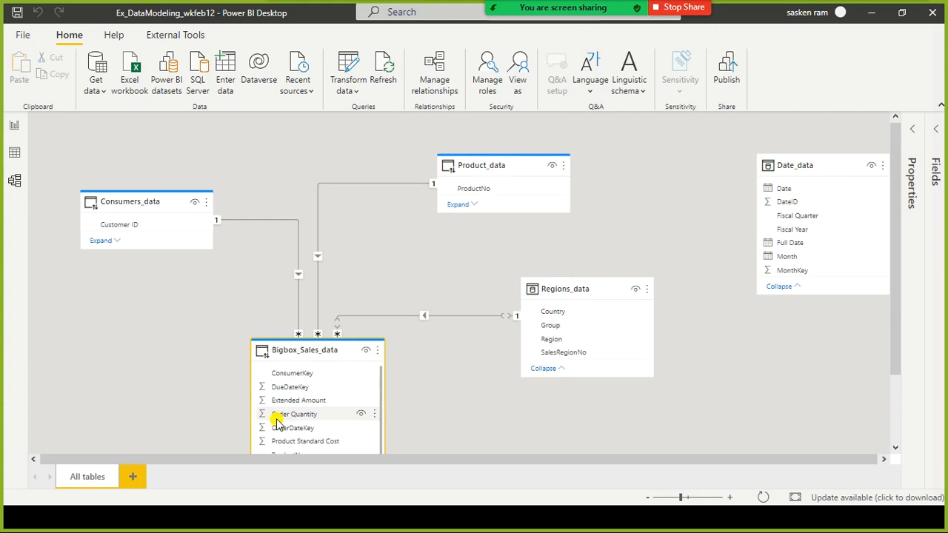
pyautogui.moveTo(319, 360); pyautogui.dragTo(330, 181)
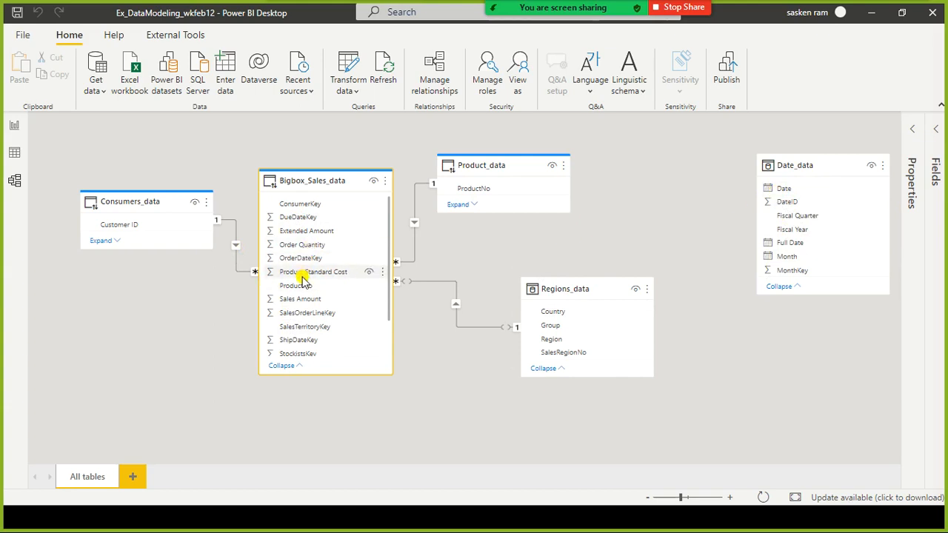
# Step: Create an active one-to-many relationship from DateID in Date_data to OrderDateKey in Bigbox_Sales_data with Single cross filter direction
pyautogui.moveTo(770, 188); pyautogui.dragTo(337, 267)
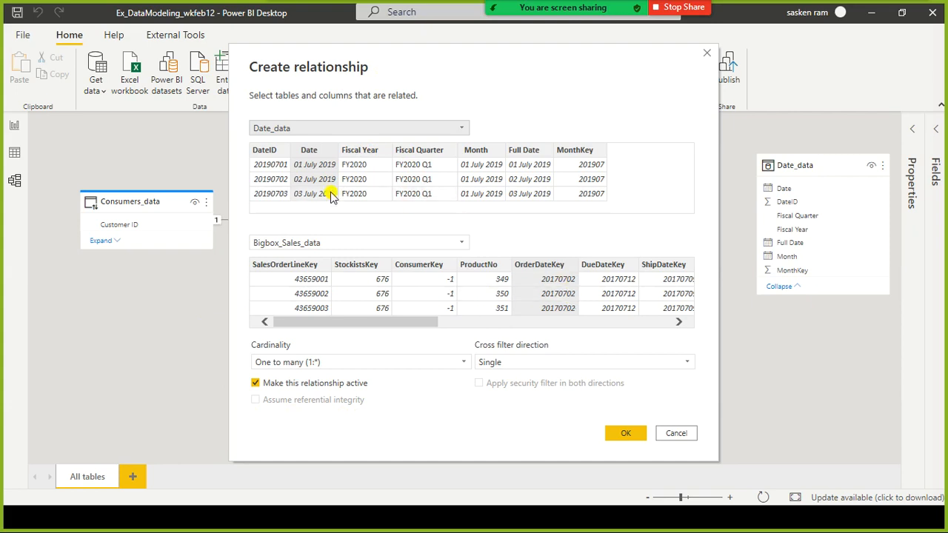
pyautogui.click(308, 152)
pyautogui.click(277, 150)
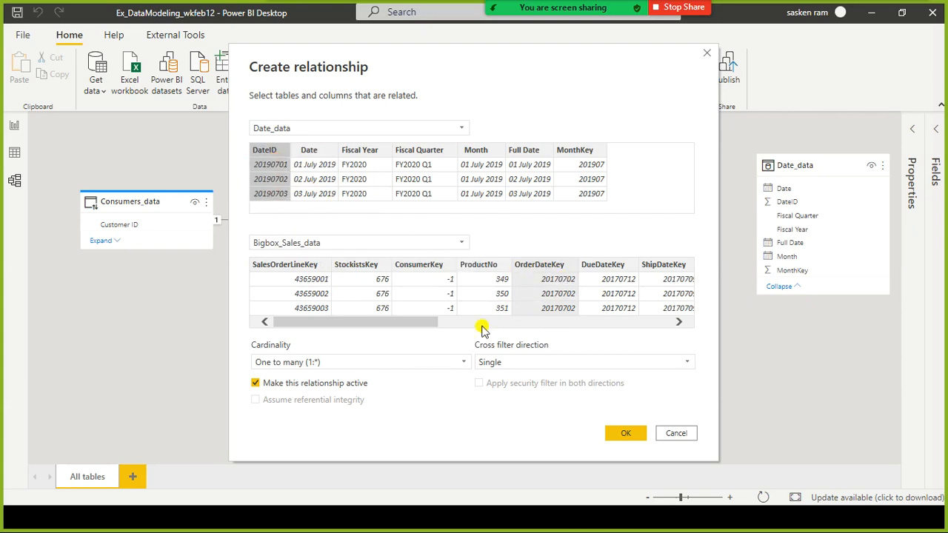
pyautogui.click(624, 436)
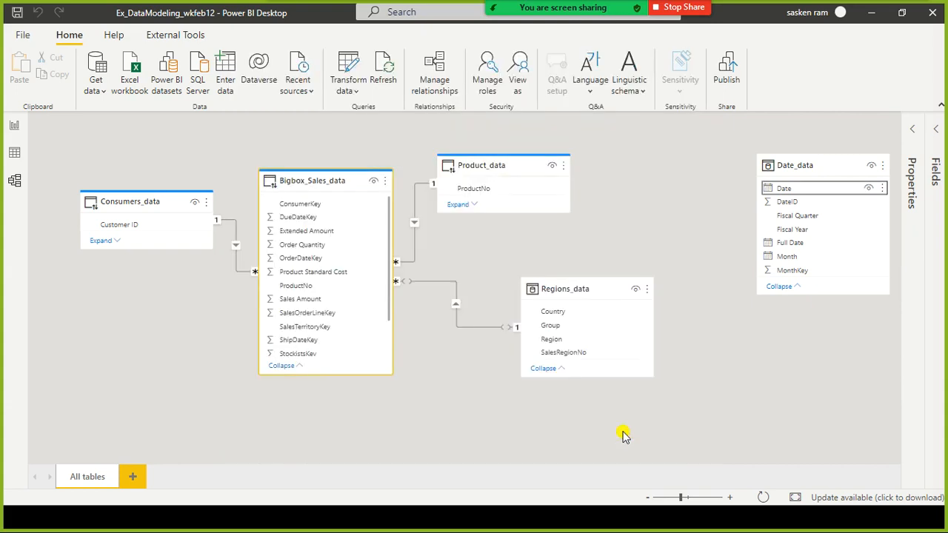
pyautogui.click(757, 429)
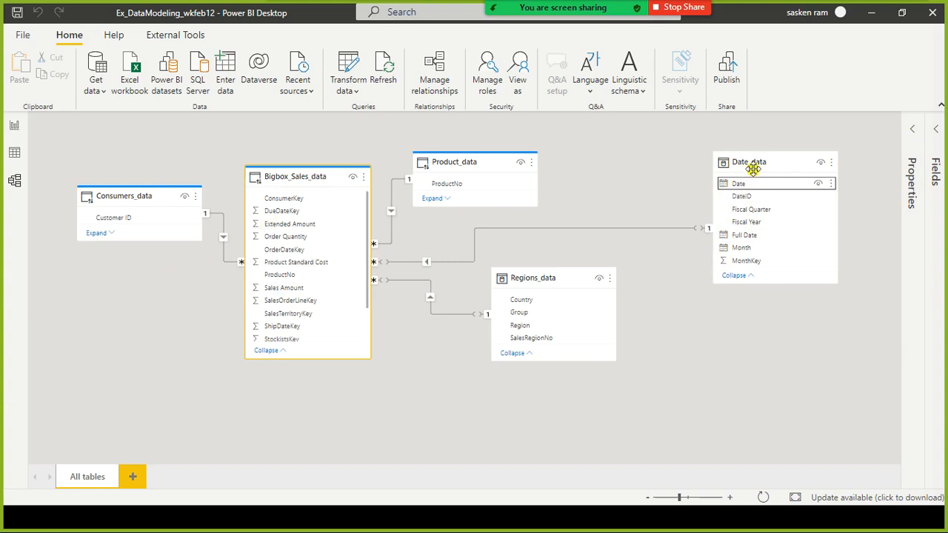
# Step: Open the relationship between Bigbox_Sales_data and Date_data, check its OrderDateKey and DateID columns, and accept it without changes
pyautogui.doubleClick(644, 225)
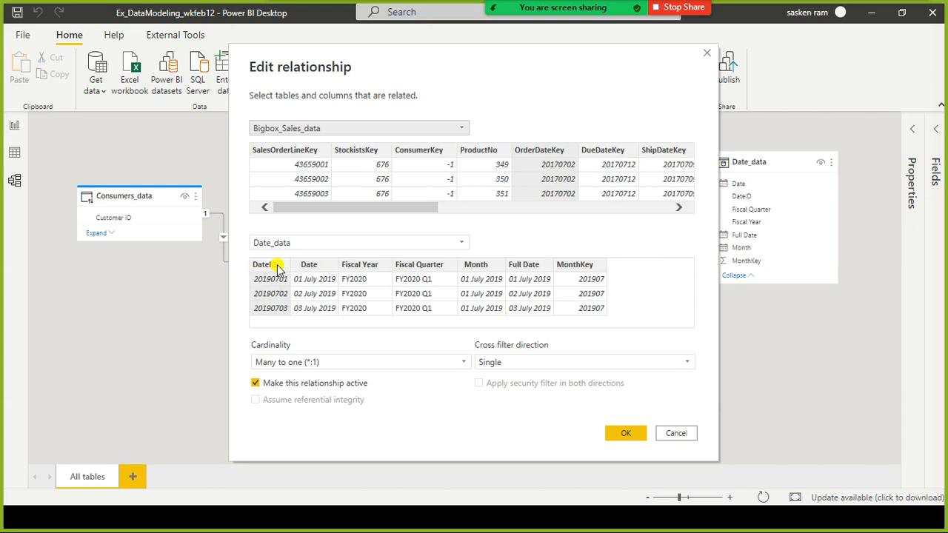
pyautogui.click(276, 268)
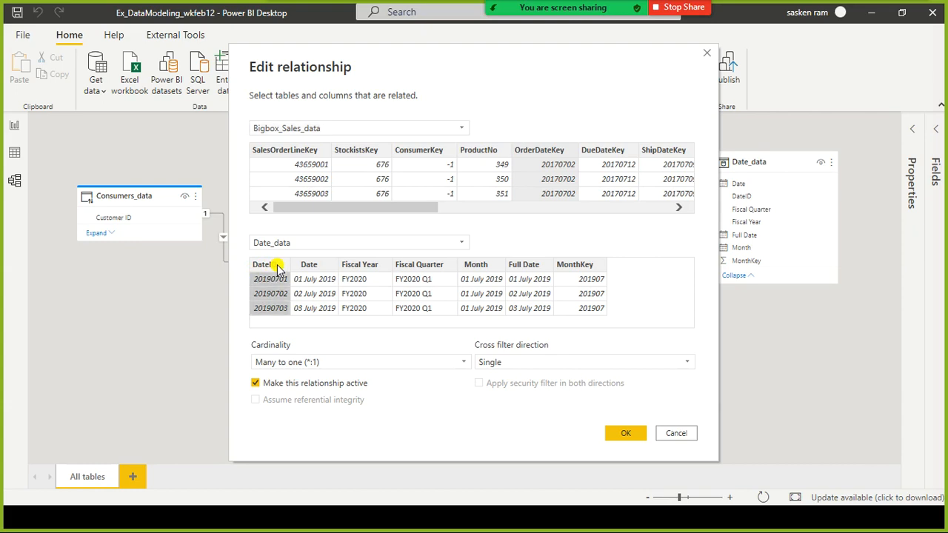
pyautogui.click(546, 157)
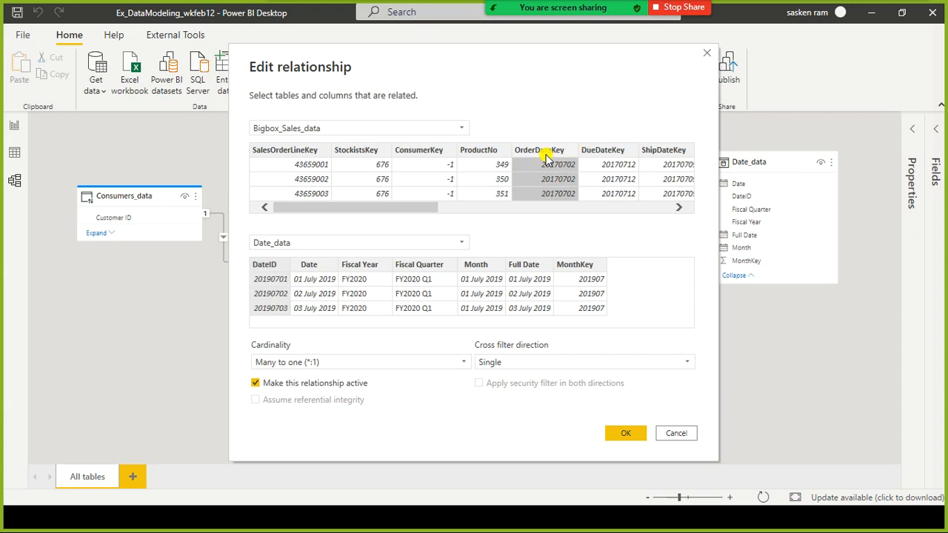
pyautogui.click(275, 265)
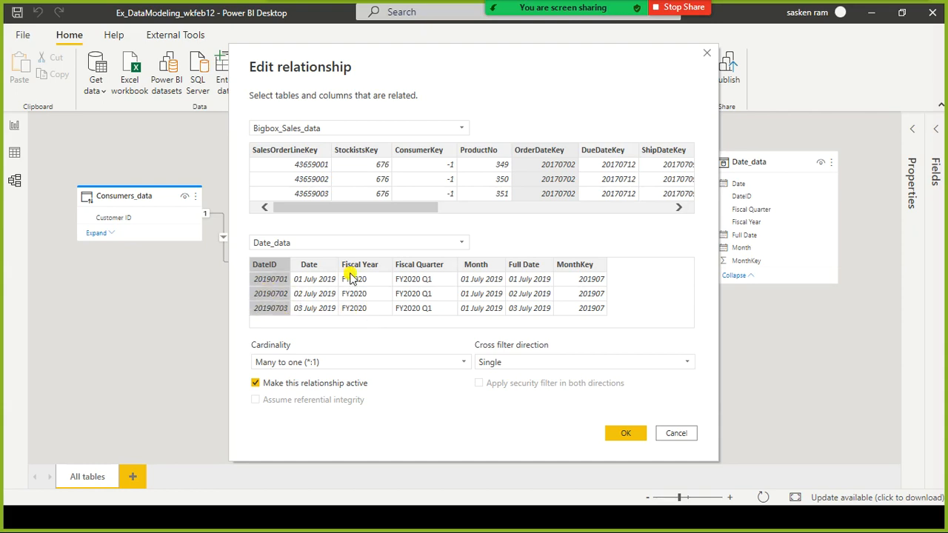
pyautogui.click(626, 436)
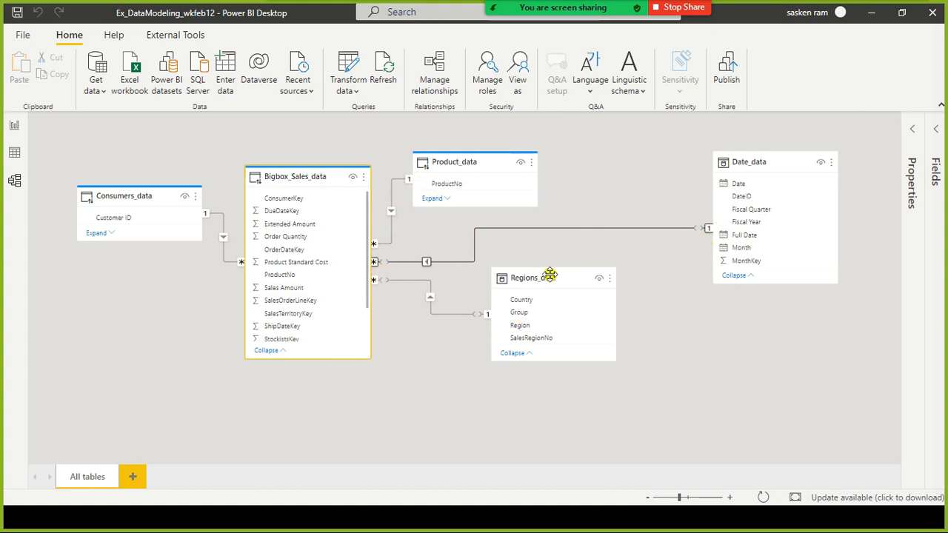
# Step: Move the Regions_data table down and outward in the diagram so it sits below Date_data
pyautogui.moveTo(550, 277); pyautogui.dragTo(709, 358)
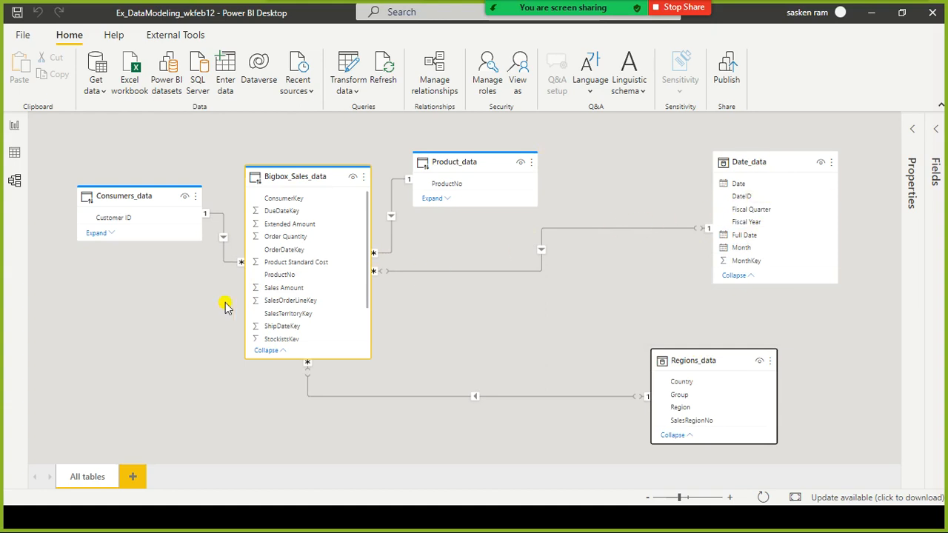
pyautogui.click(435, 80)
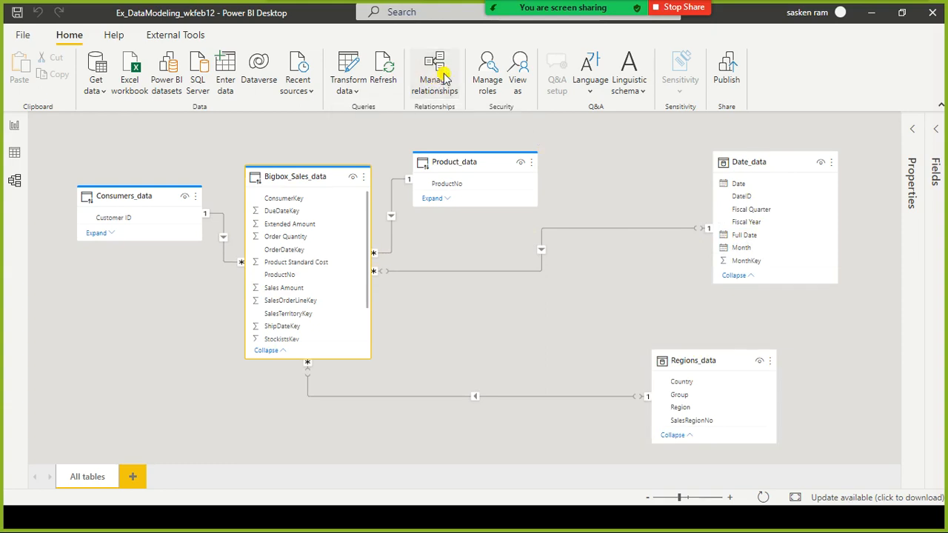
pyautogui.click(718, 411)
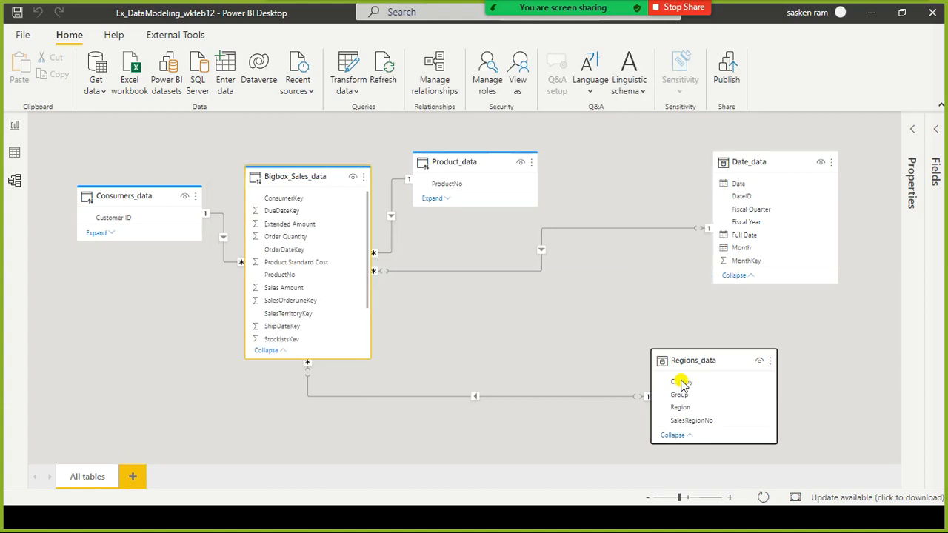
# Step: Delete the relationship between Bigbox_Sales_data and Date_data from the model diagram
pyautogui.rightClick(581, 228)
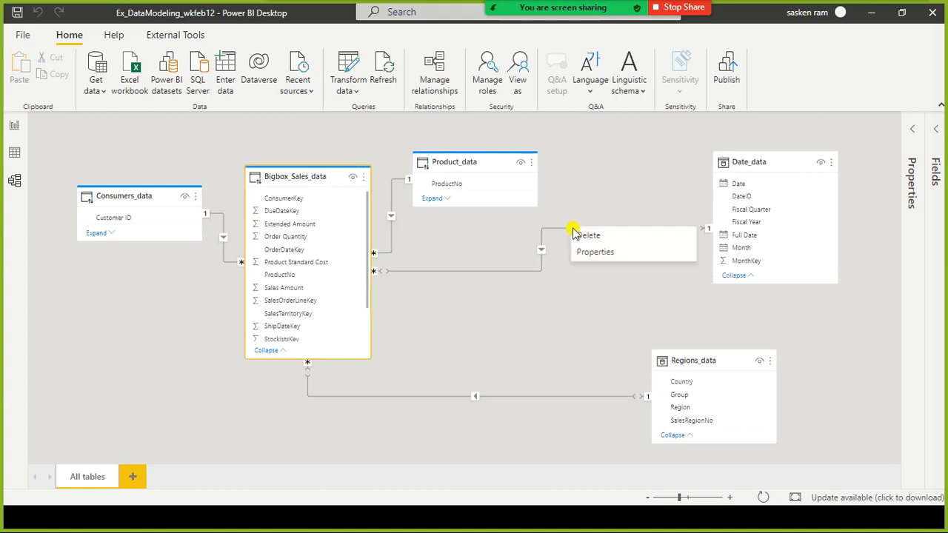
pyautogui.click(435, 80)
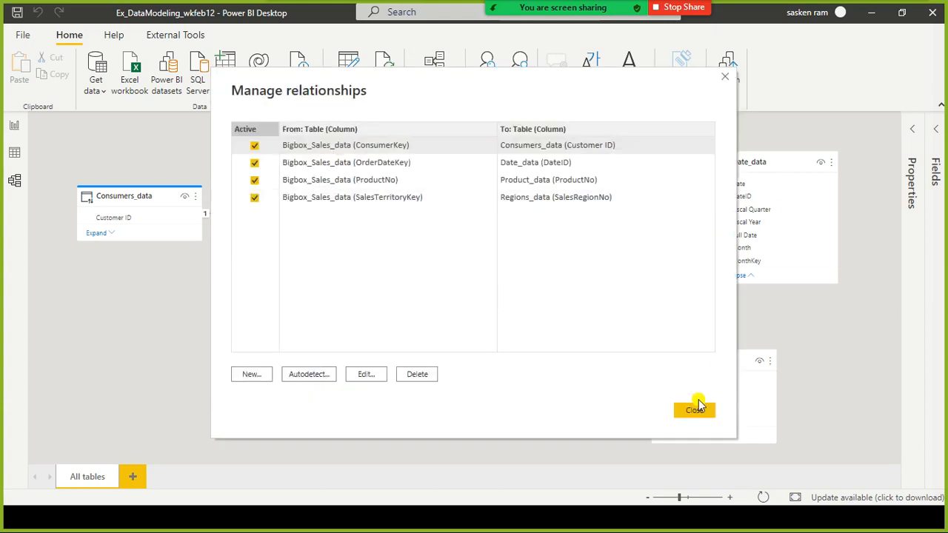
pyautogui.click(695, 410)
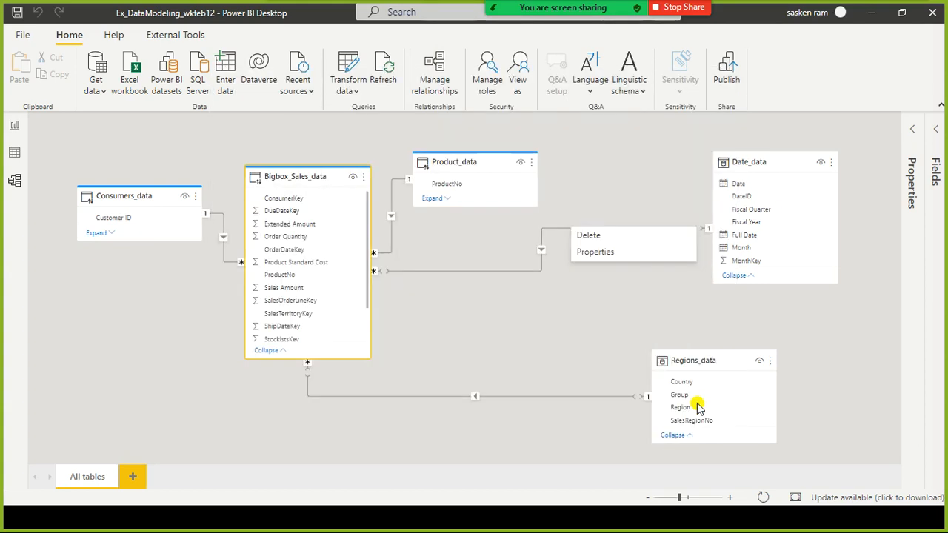
pyautogui.click(588, 237)
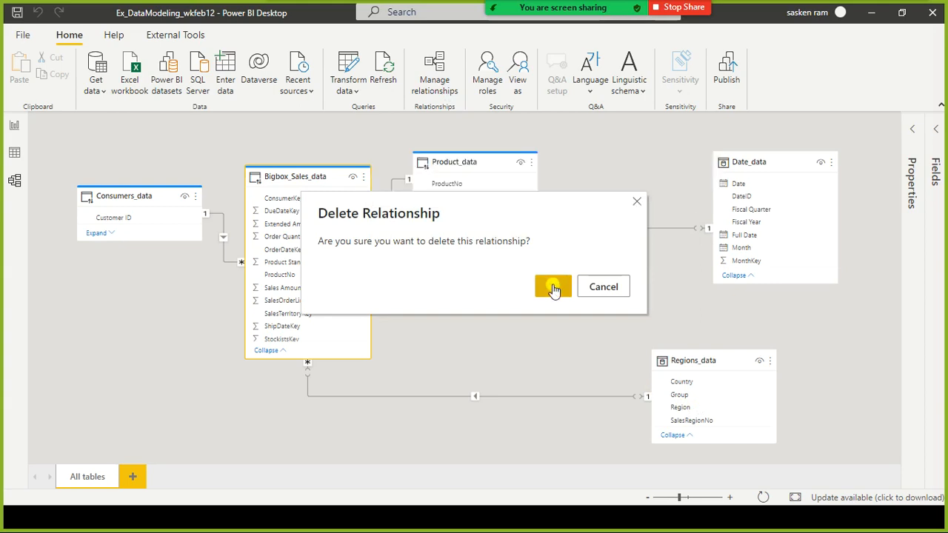
pyautogui.click(554, 288)
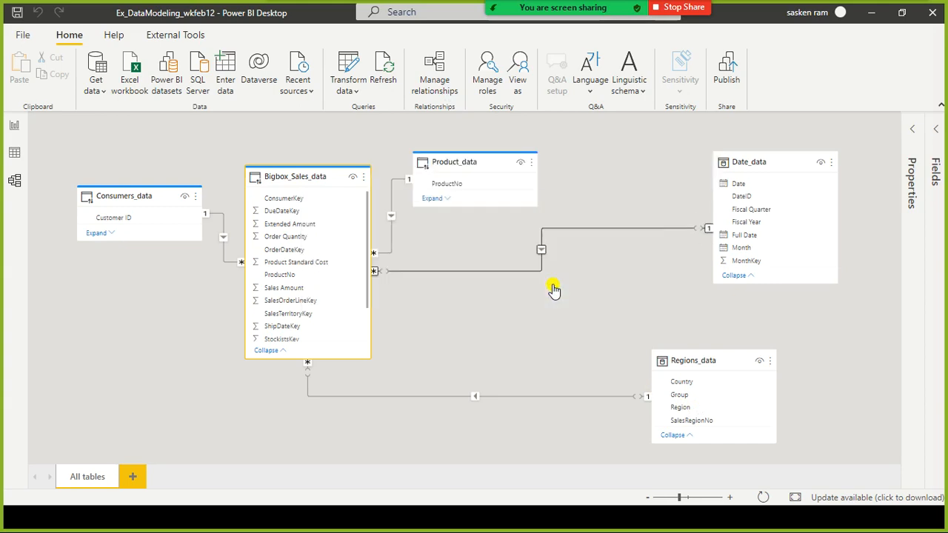
pyautogui.click(556, 288)
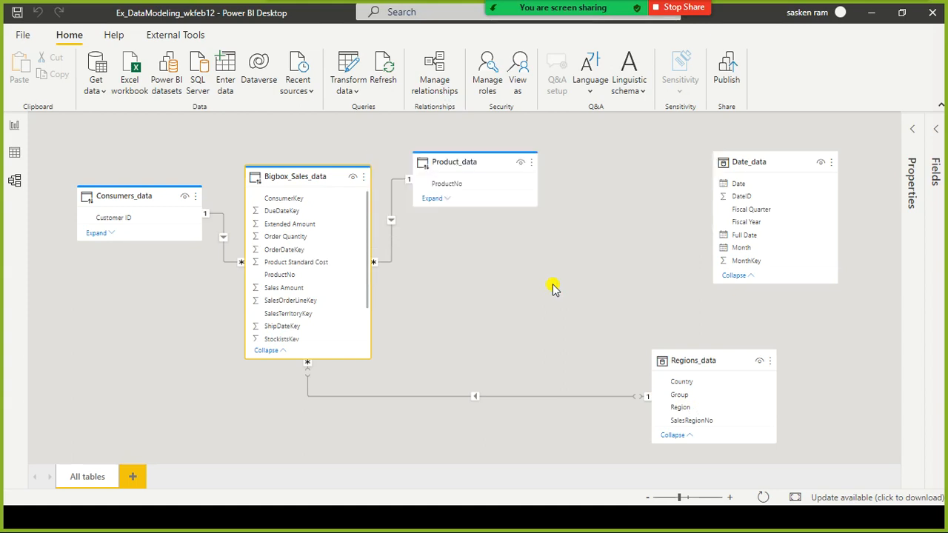
# Step: Through Manage relationships, create an active many-to-one relationship from OrderDateKey in Bigbox_Sales_data to DateID in Date_data with Single cross filter direction
pyautogui.click(428, 72)
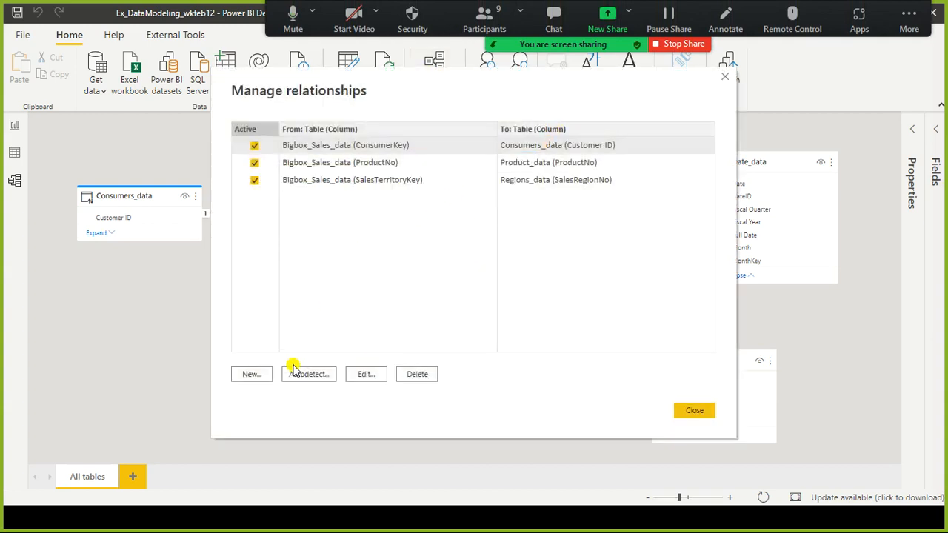
pyautogui.click(251, 380)
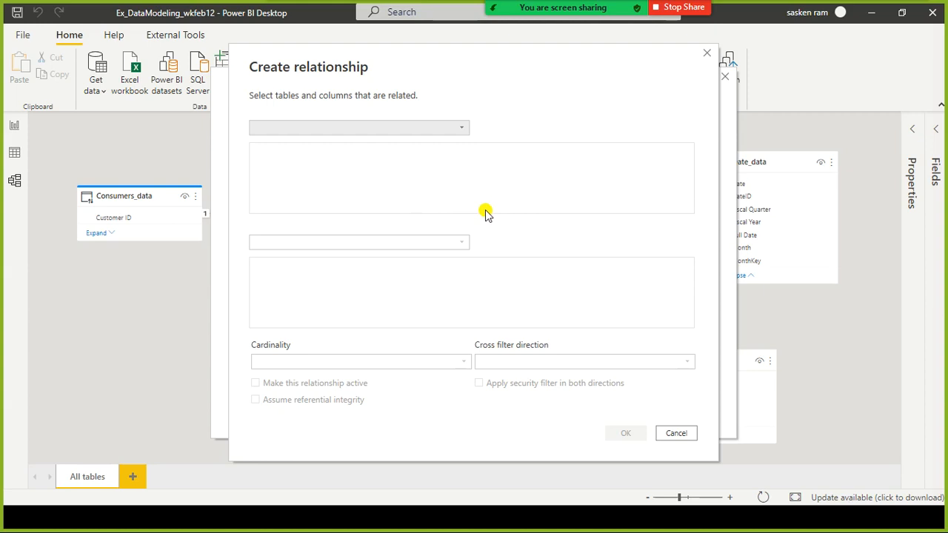
pyautogui.click(462, 126)
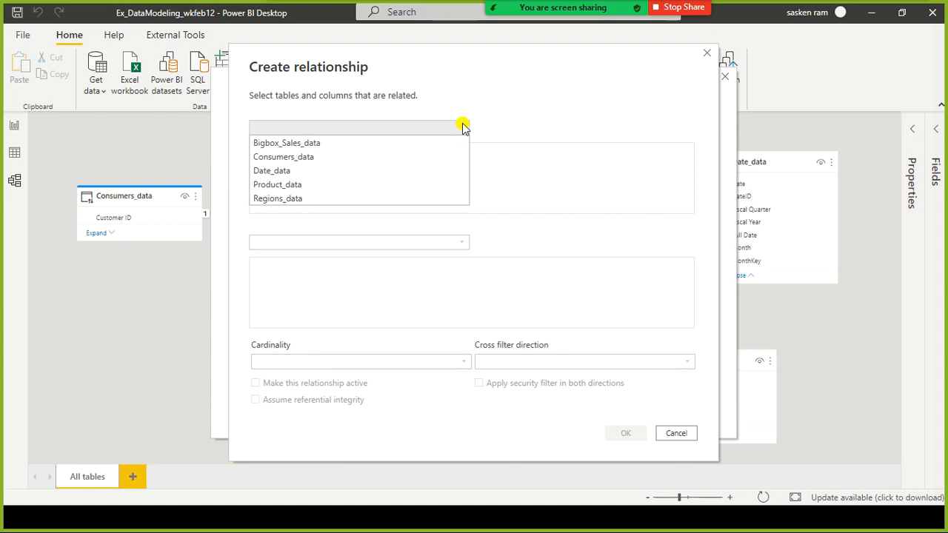
pyautogui.click(404, 148)
pyautogui.click(457, 243)
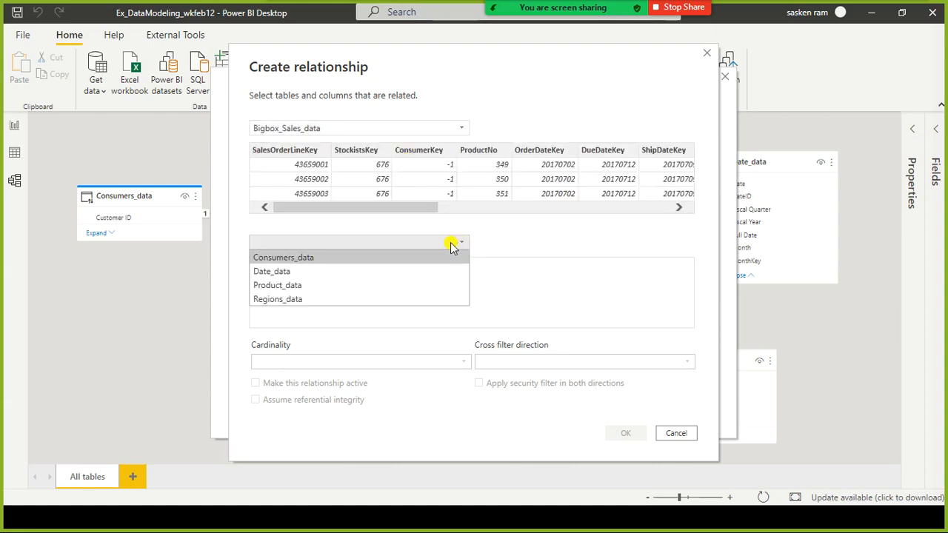
pyautogui.click(360, 272)
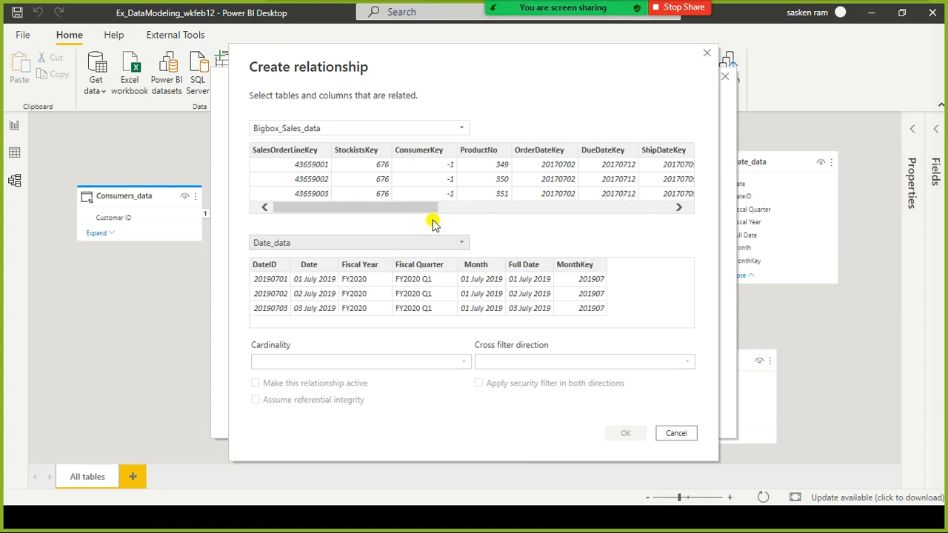
pyautogui.click(534, 154)
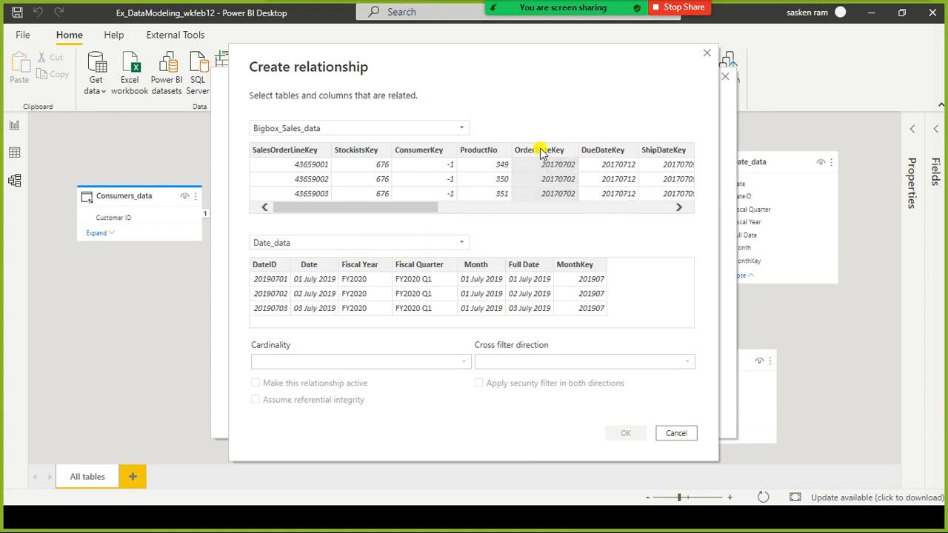
pyautogui.click(265, 267)
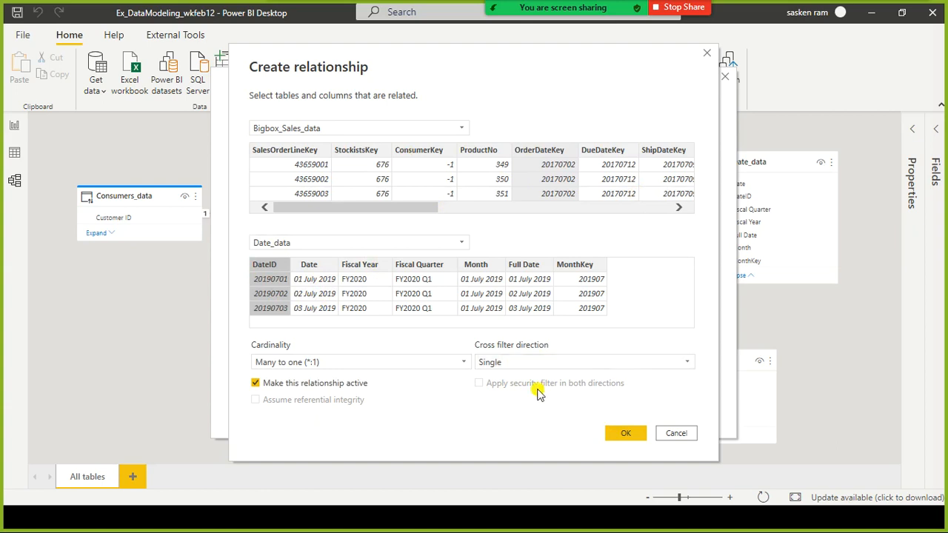
pyautogui.click(624, 437)
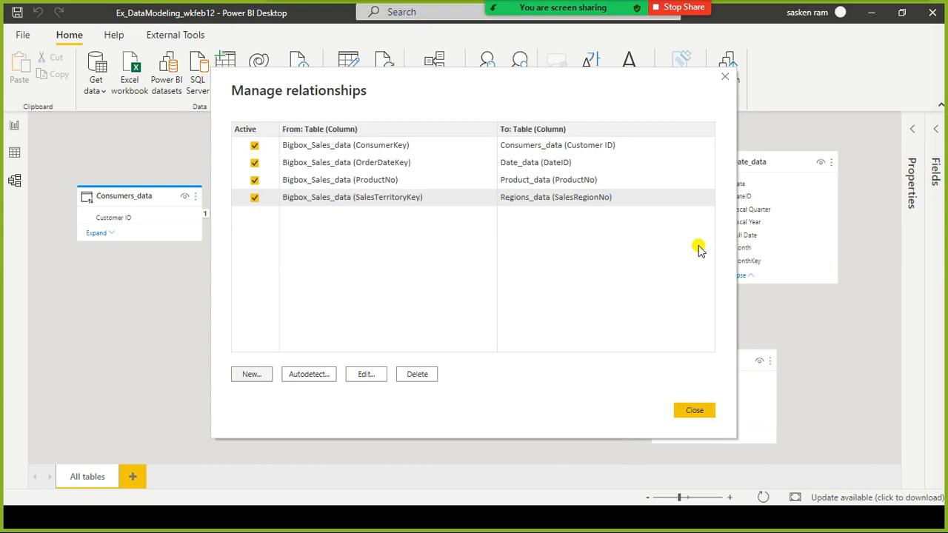
# Step: Review the ConsumerKey and OrderDateKey entries in the relationship list, and return to the model diagram
pyautogui.click(392, 145)
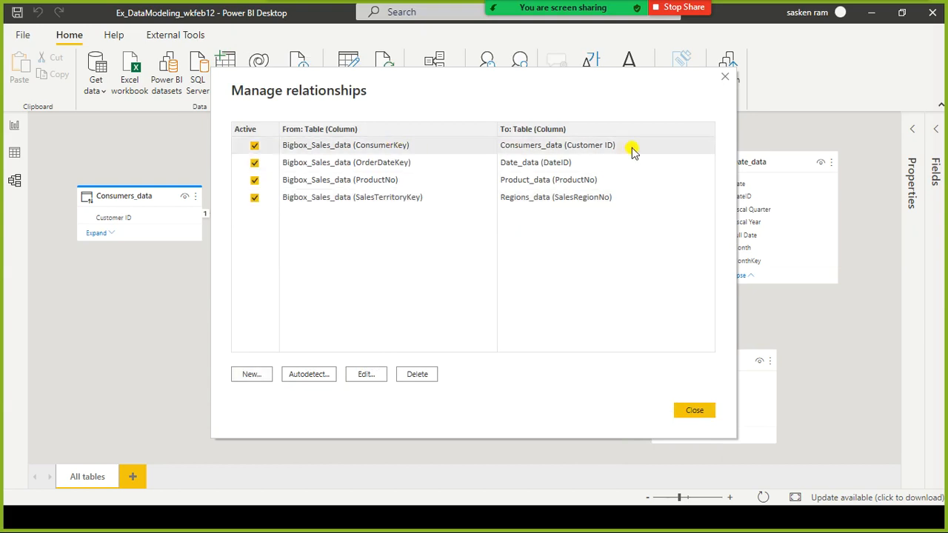
pyautogui.click(473, 166)
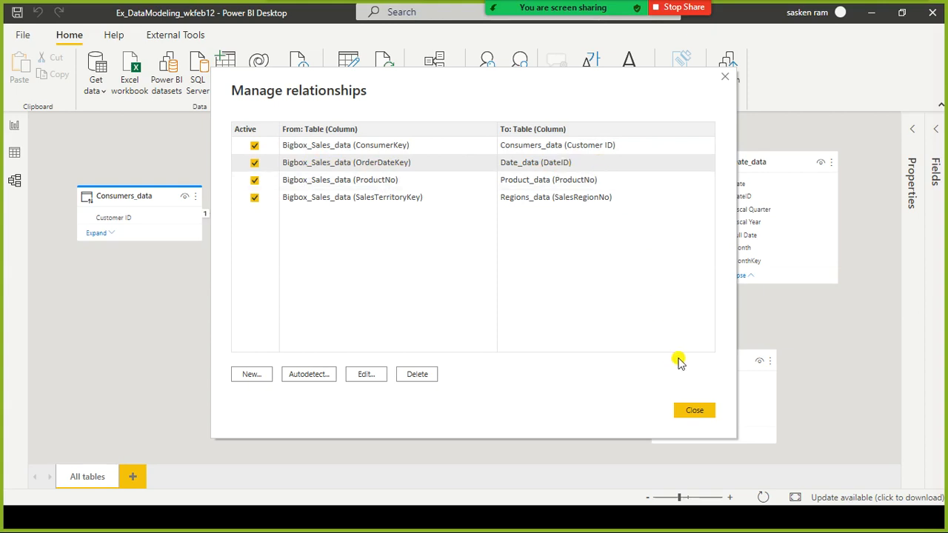
pyautogui.click(694, 410)
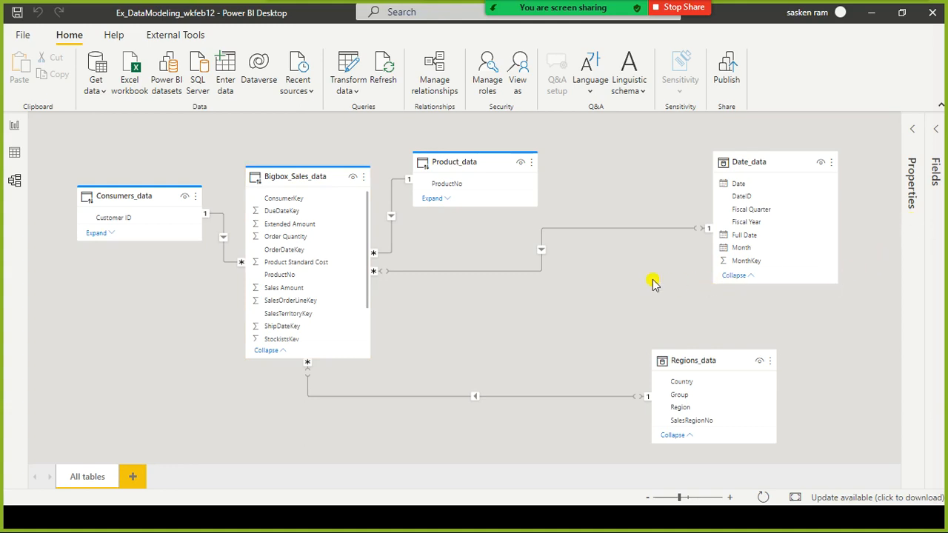
# Step: Nudge the Date_data table sideways and make it taller, and extend the Bigbox_Sales_data table upward to show more fields
pyautogui.moveTo(757, 163); pyautogui.dragTo(752, 163)
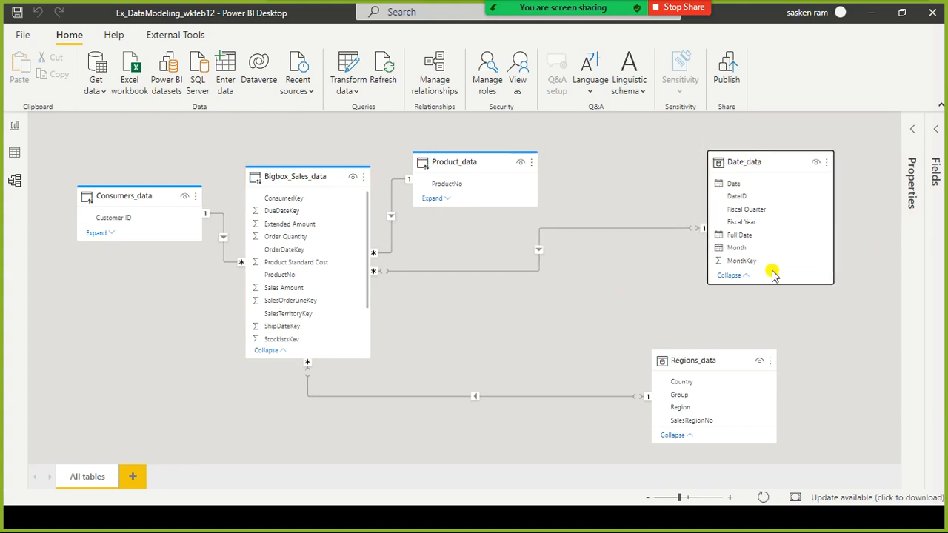
pyautogui.moveTo(776, 283); pyautogui.dragTo(802, 303)
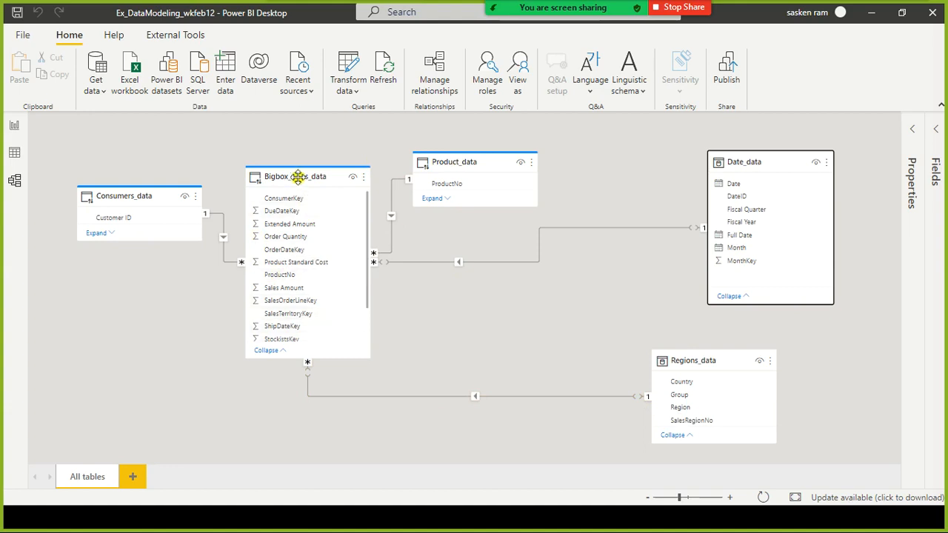
pyautogui.moveTo(306, 172)
pyautogui.moveTo(304, 169); pyautogui.dragTo(303, 125)
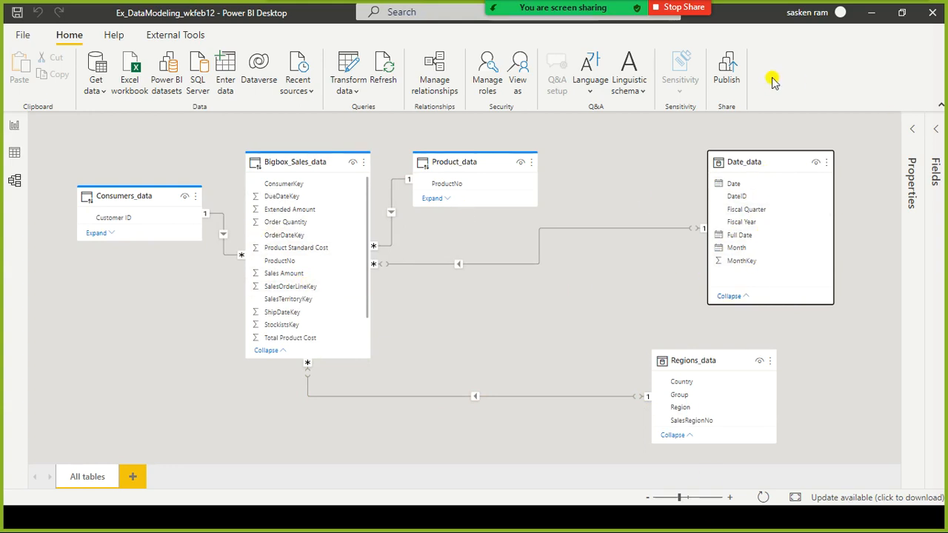
# Step: Create an inactive one-to-many relationship from DateID in Date_data to ShipDateKey in Bigbox_Sales_data with Single cross filter direction
pyautogui.click(600, 230)
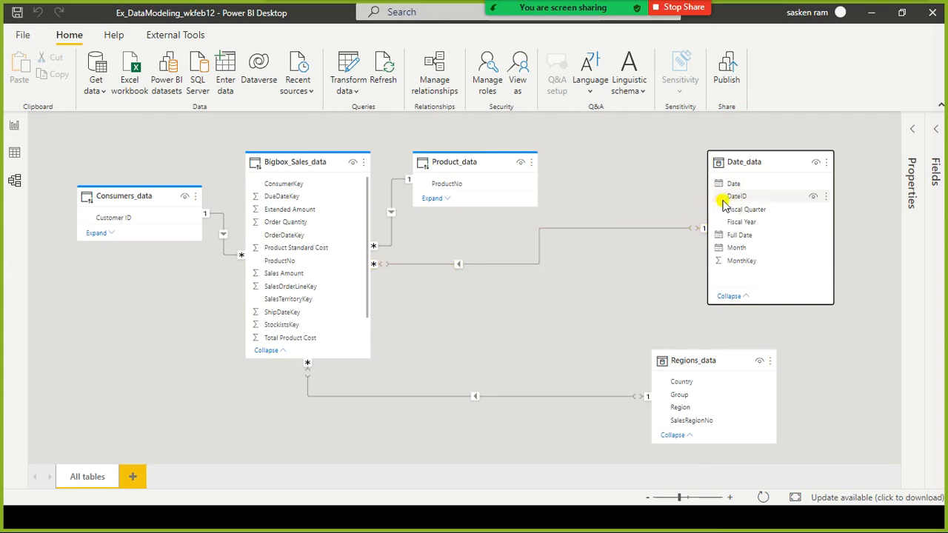
pyautogui.scroll(-1, 309, 285)
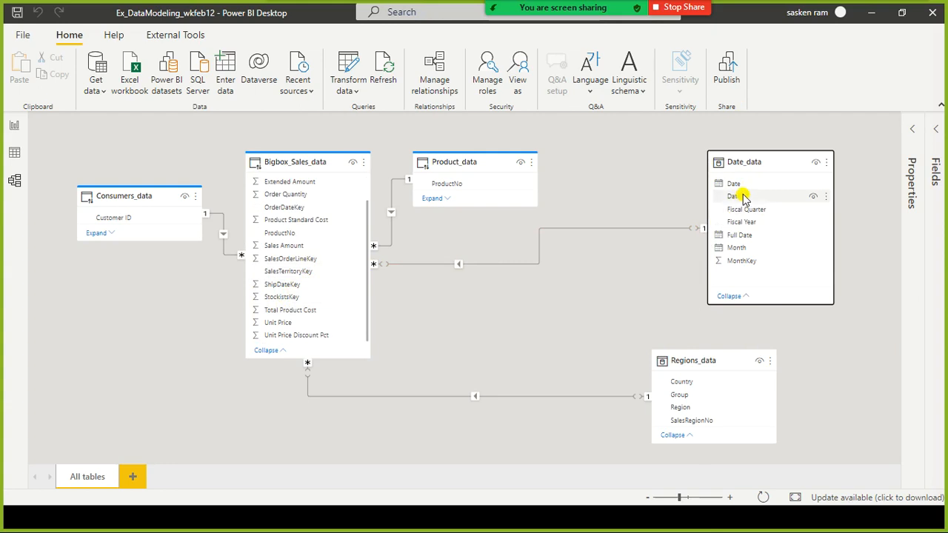
pyautogui.moveTo(737, 197); pyautogui.dragTo(342, 283)
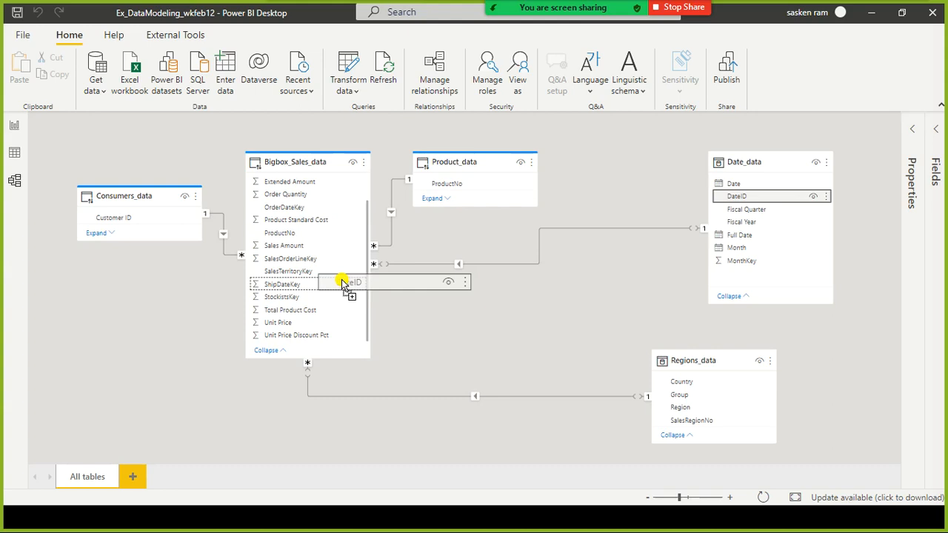
pyautogui.moveTo(341, 280); pyautogui.dragTo(341, 279)
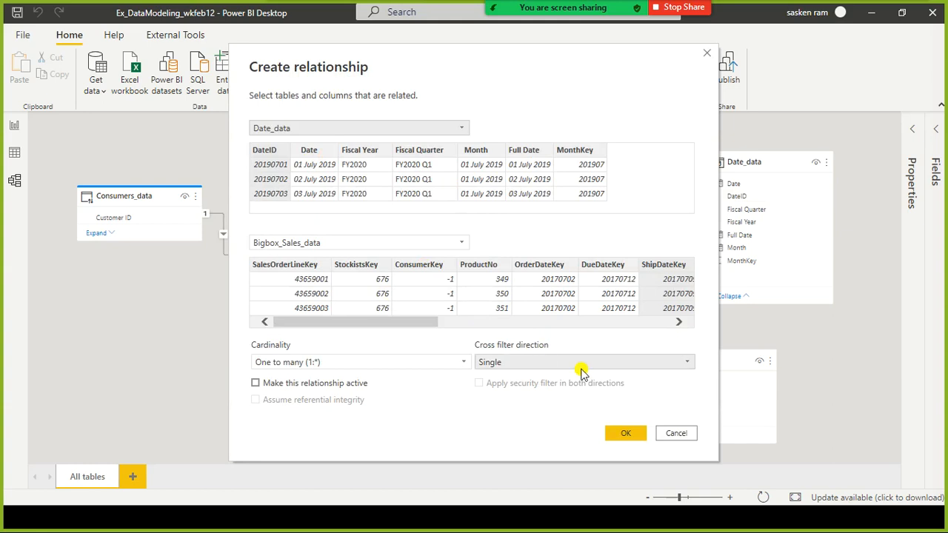
pyautogui.click(629, 434)
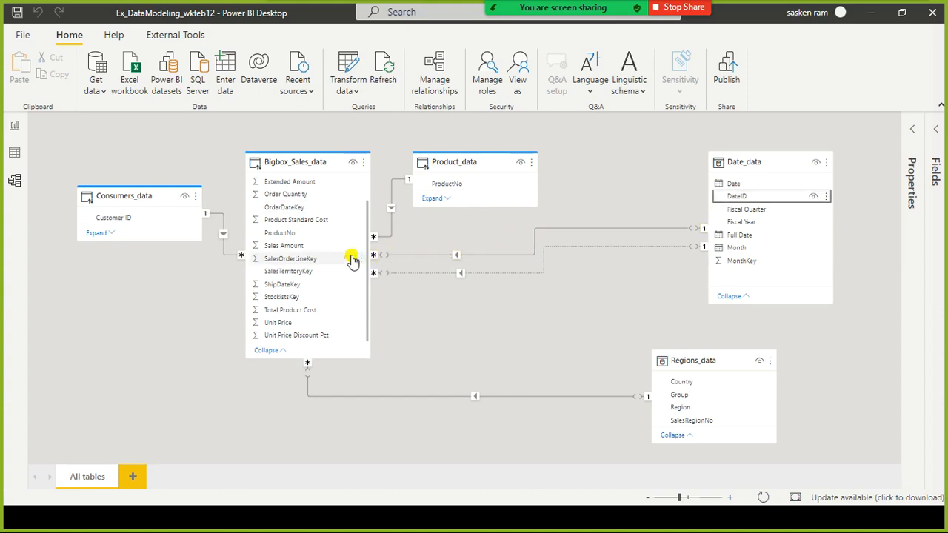
# Step: Switch to the slide linking the Product and Sales tables by ProductNo, view it, and return to the Power BI model diagram
pyautogui.hotkey('alt', 'Tab')
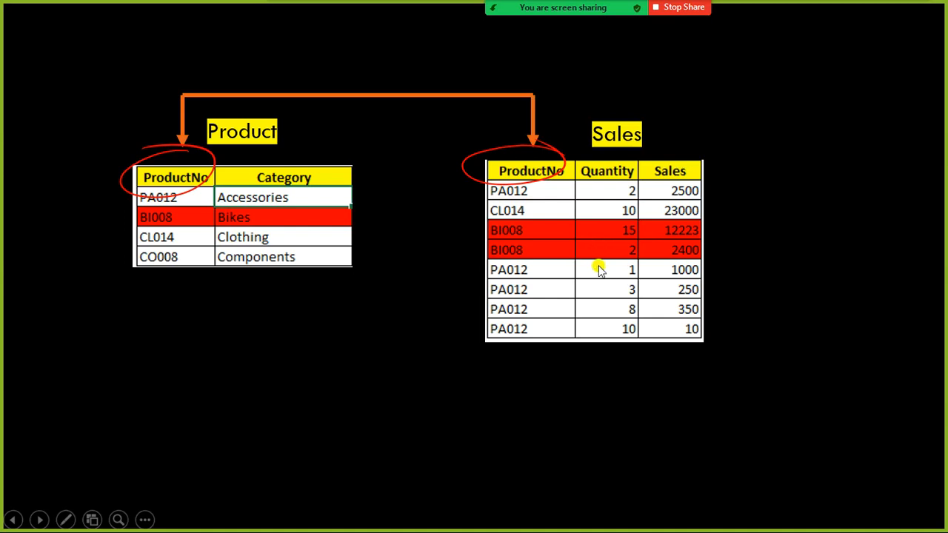
pyautogui.hotkey('alt', 'Tab')
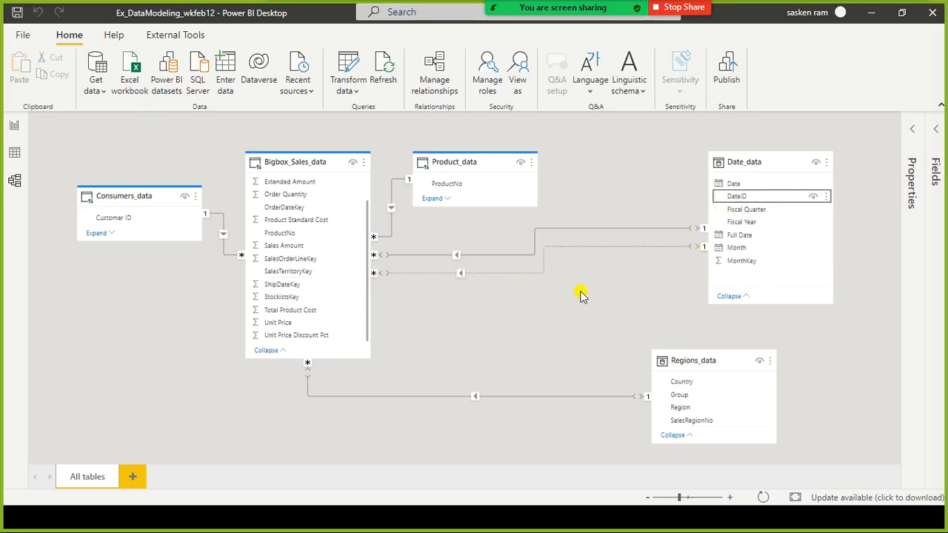
# Step: Switch to the Product and Sales slide, review the matching ProductNo rows, and return to the Power BI model diagram
pyautogui.hotkey('alt', 'Tab')
pyautogui.hotkey('alt', 'Tab')
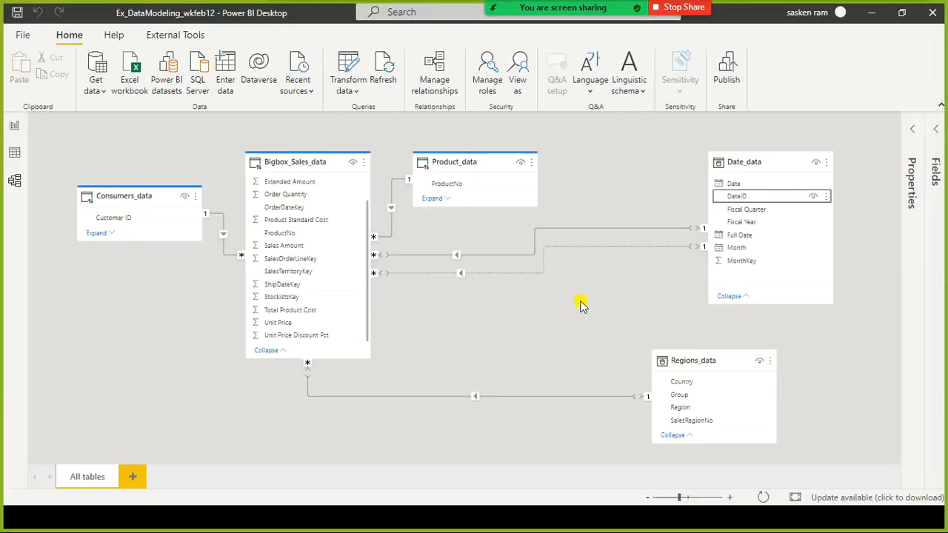
pyautogui.hotkey('alt', 'Tab')
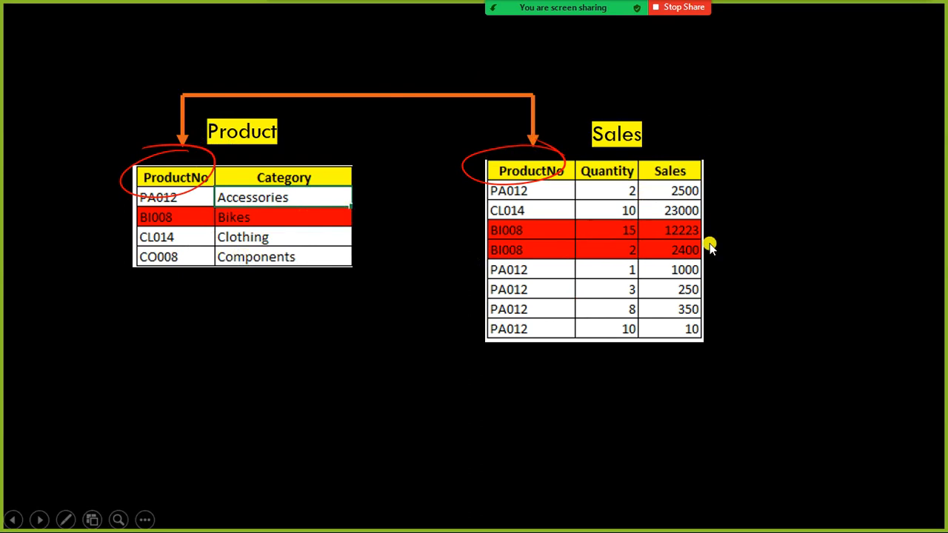
pyautogui.hotkey('alt', 'Tab')
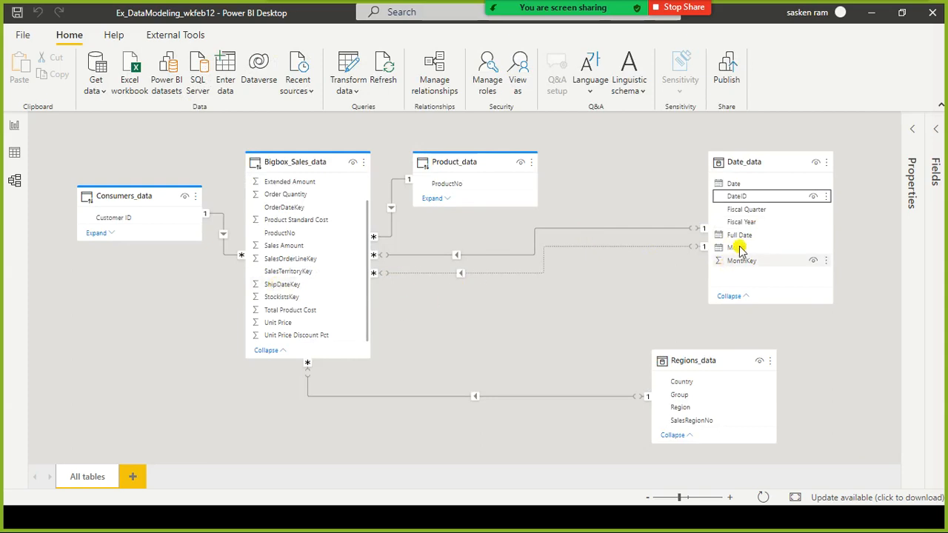
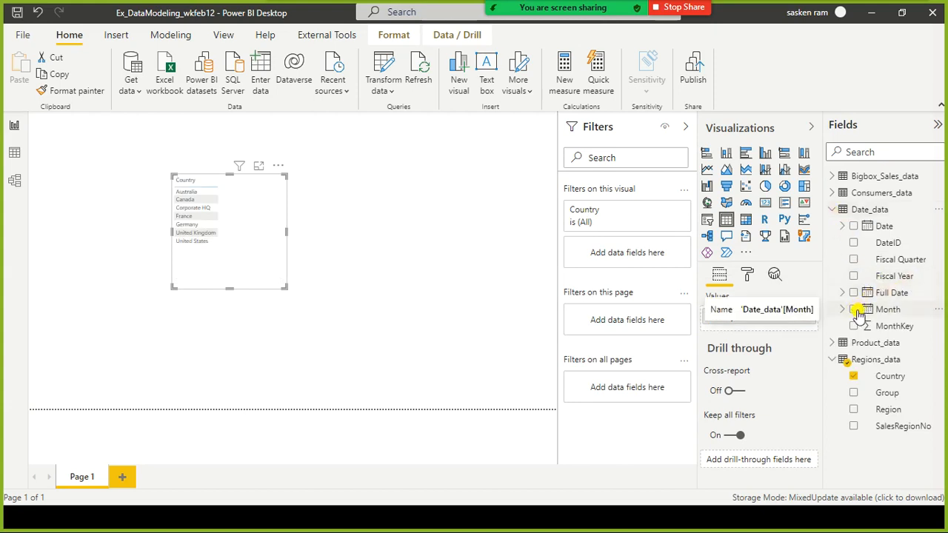
# Step: Replace Country in the report's table visual with the Month date hierarchy and Fiscal Year from Date_data
pyautogui.moveTo(856, 311); pyautogui.dragTo(342, 239)
pyautogui.click(864, 372)
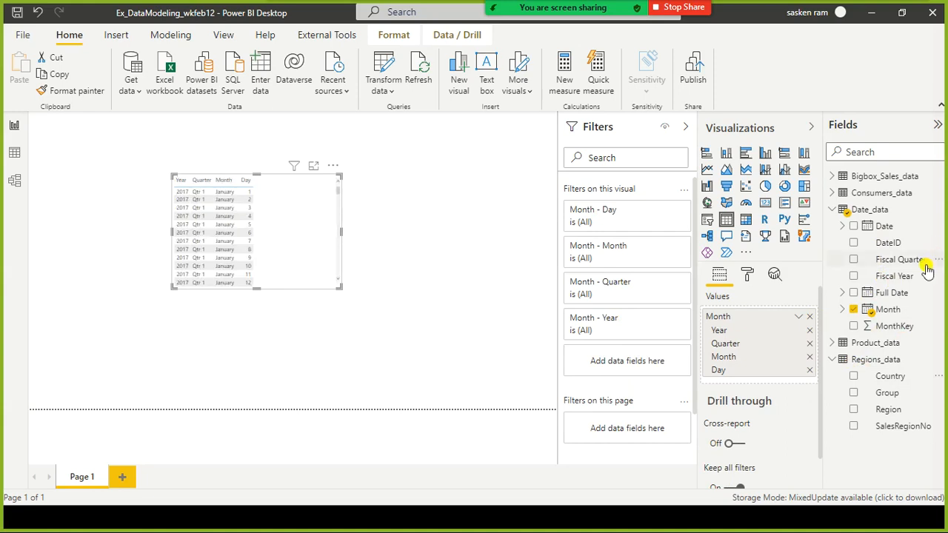
pyautogui.click(854, 276)
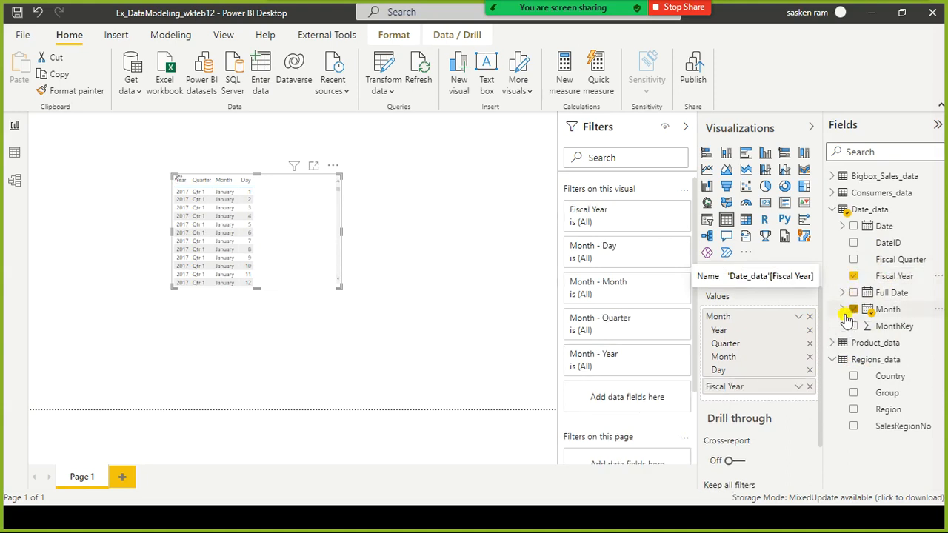
# Step: Expand the Month date hierarchy in Date_data, and remove Quarter, Month, Day and Fiscal Year from the table visual, keeping only Year
pyautogui.click(843, 311)
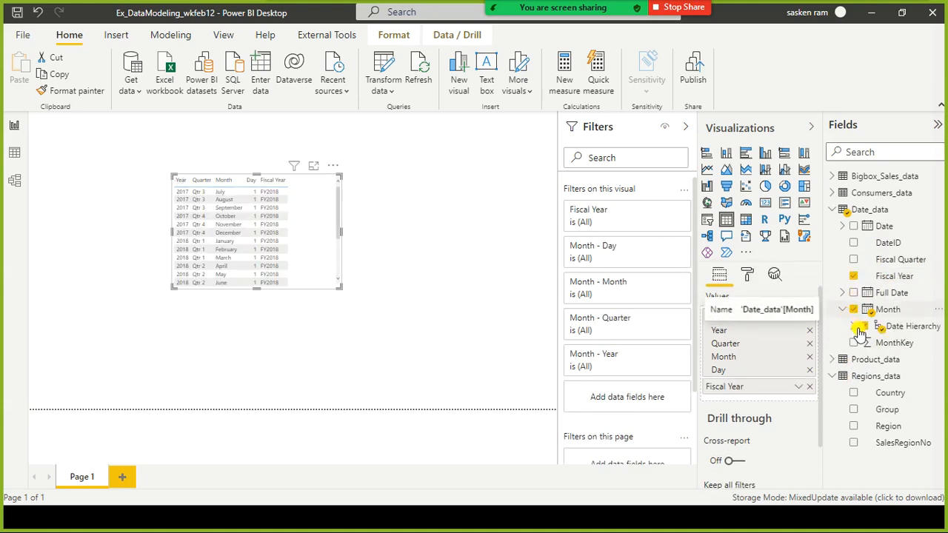
pyautogui.click(855, 328)
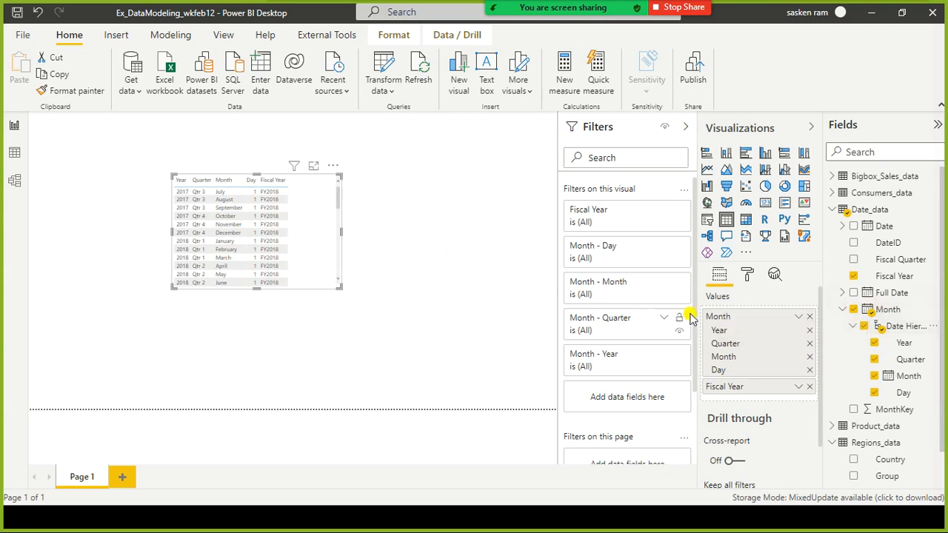
pyautogui.click(808, 345)
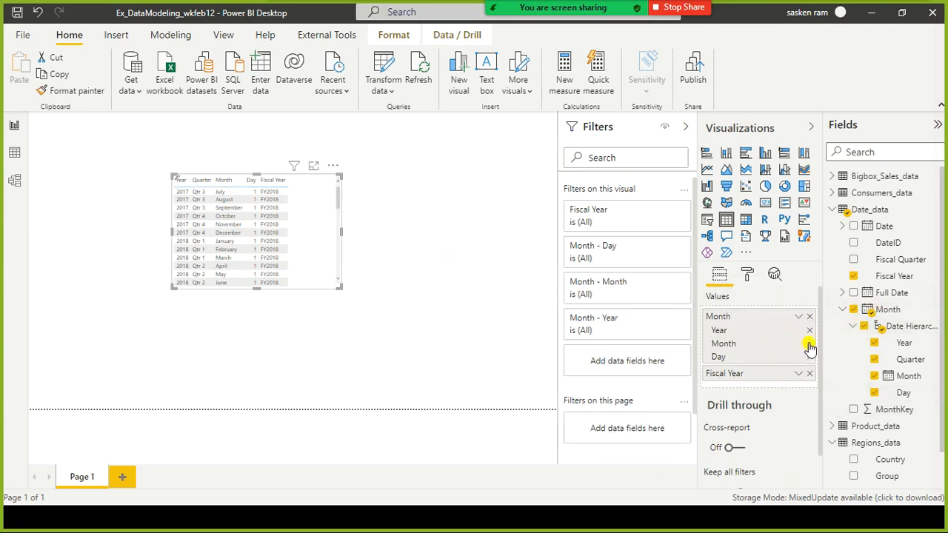
pyautogui.click(809, 345)
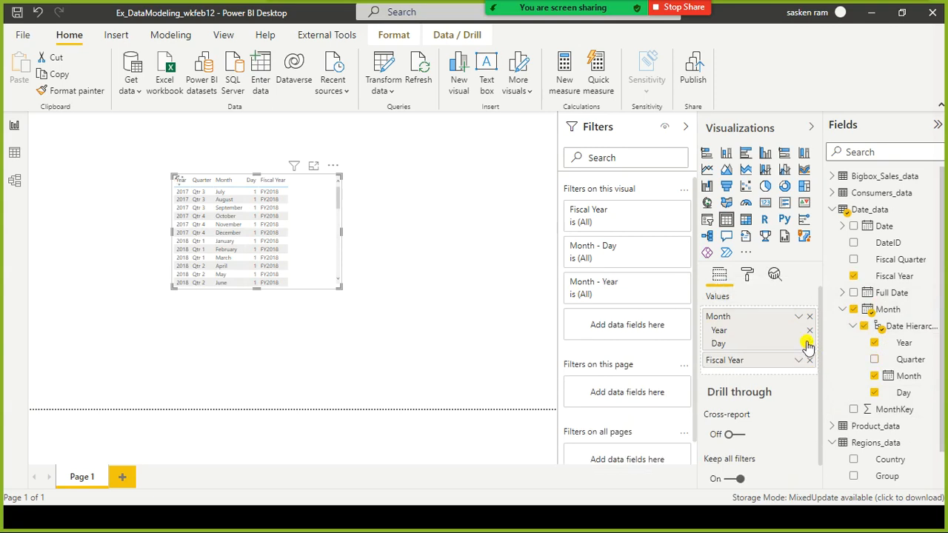
pyautogui.click(809, 344)
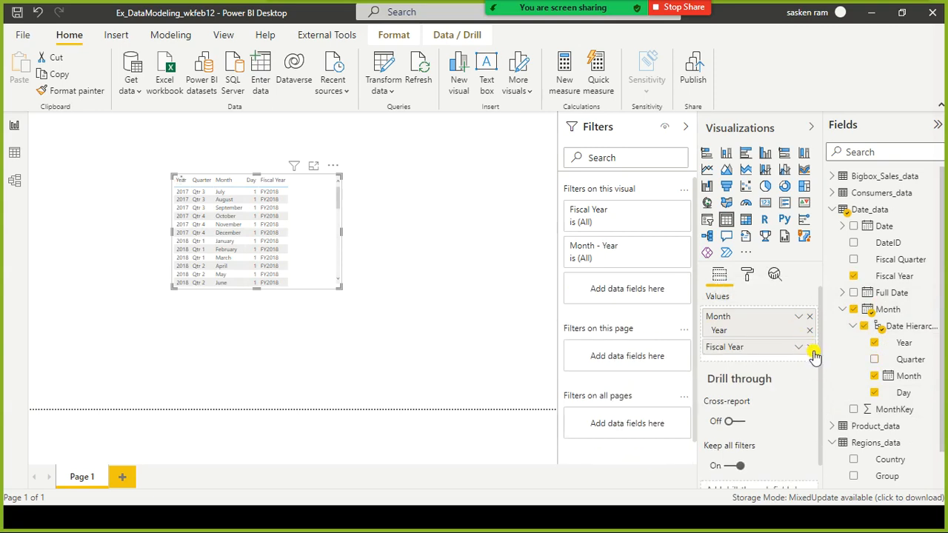
pyautogui.click(810, 348)
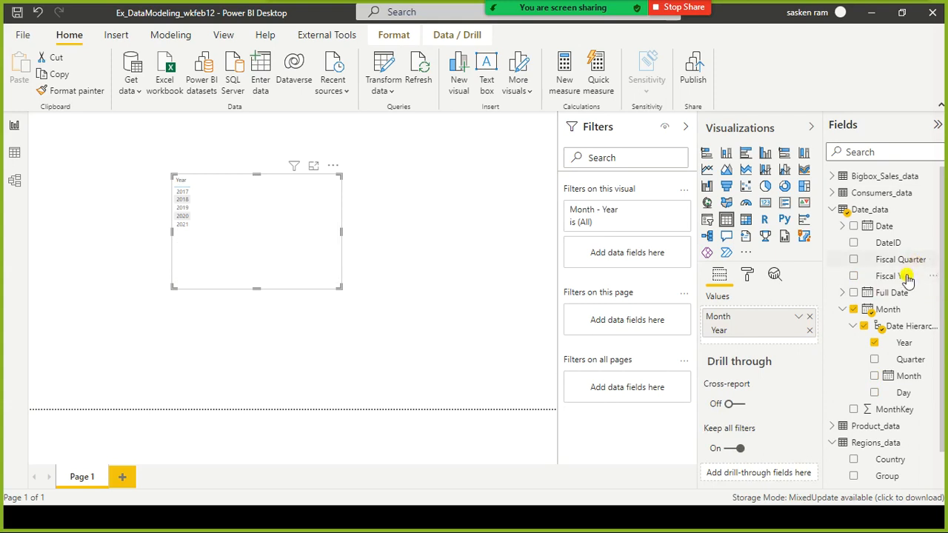
# Step: Add Sales Amount from Bigbox_Sales_data to the Year table, and resize and reposition the visual on the page
pyautogui.click(834, 178)
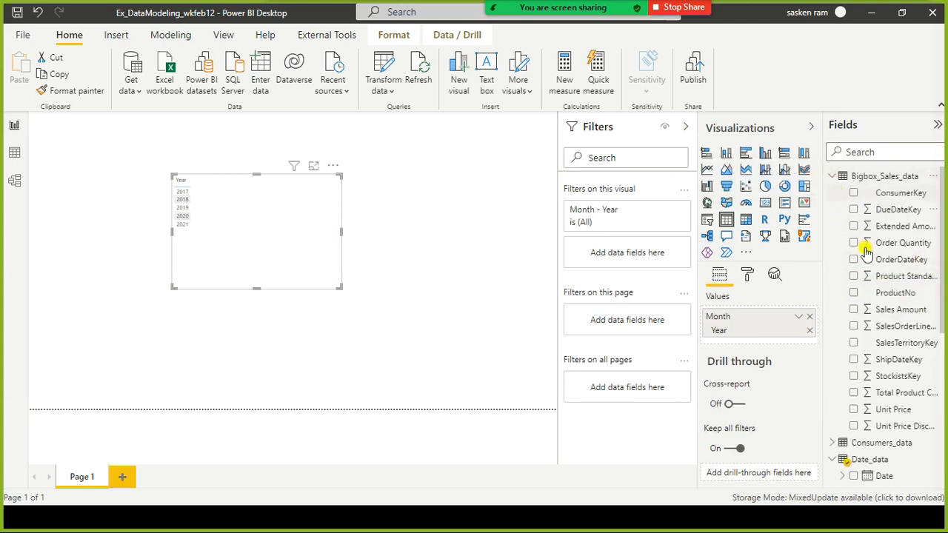
pyautogui.click(852, 310)
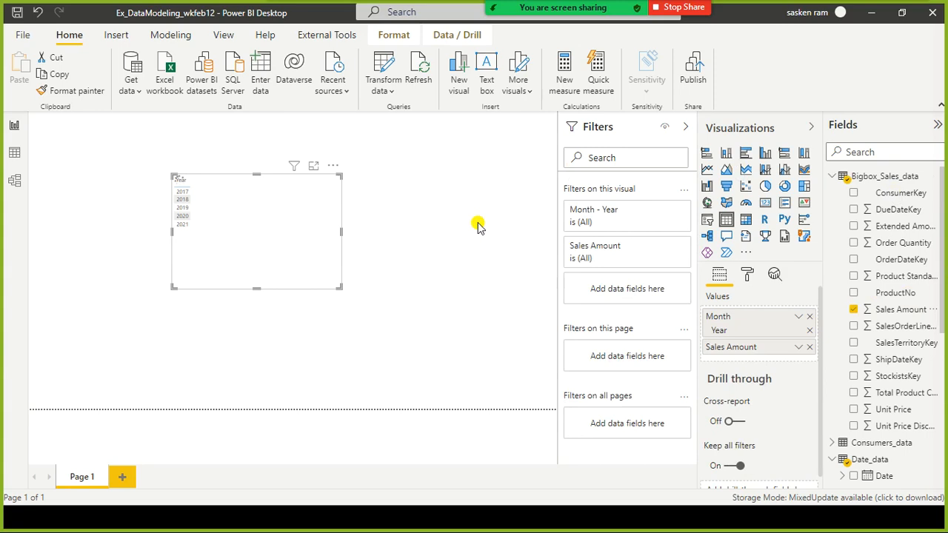
pyautogui.moveTo(258, 287); pyautogui.dragTo(260, 332)
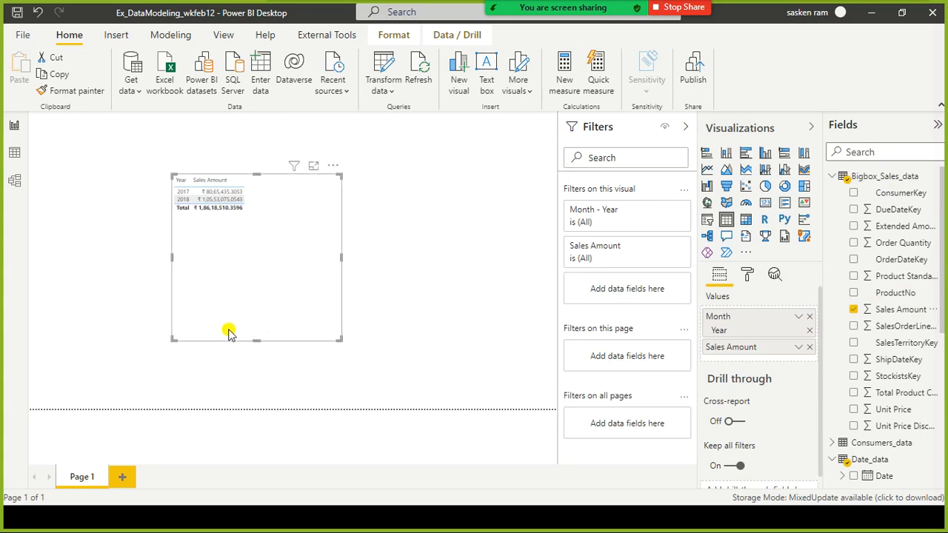
pyautogui.moveTo(250, 341); pyautogui.dragTo(213, 288)
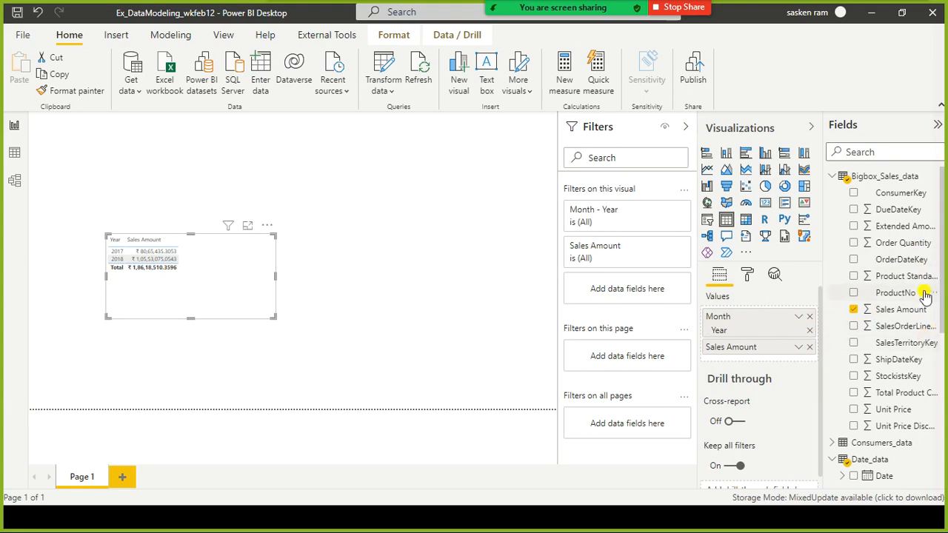
# Step: Examine the Product_data fields and the active Date_data relationship in the model diagram, and compare them with the yearly sales table
pyautogui.scroll(-5, 925, 300)
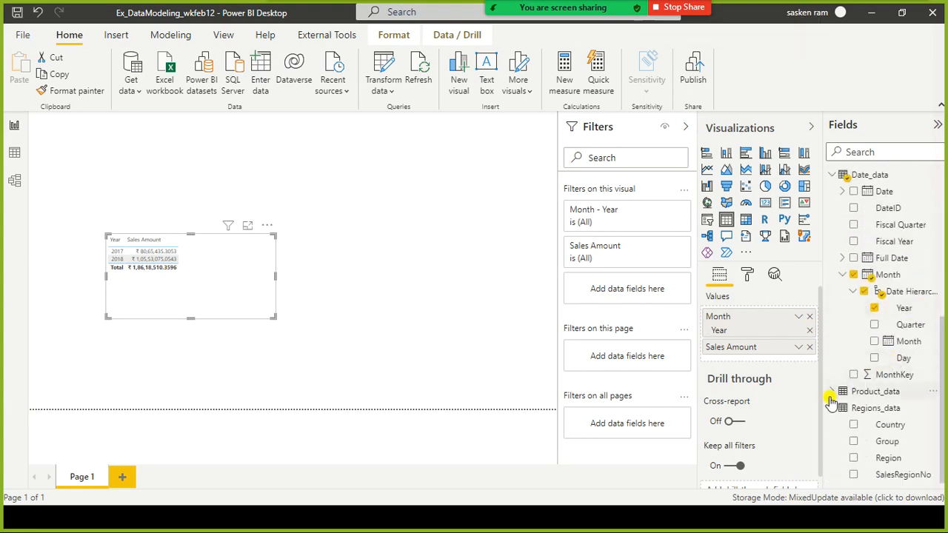
pyautogui.click(832, 393)
pyautogui.scroll(-3, 844, 329)
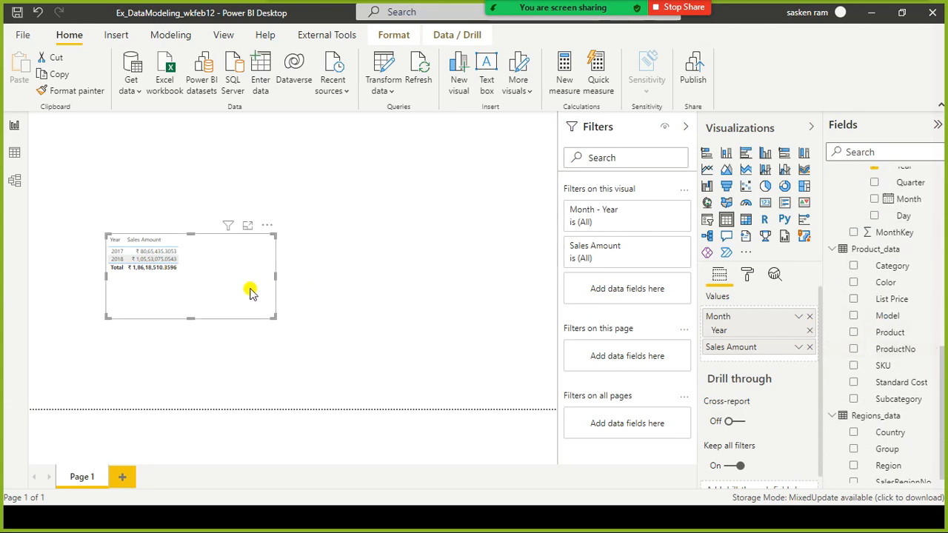
pyautogui.click(13, 180)
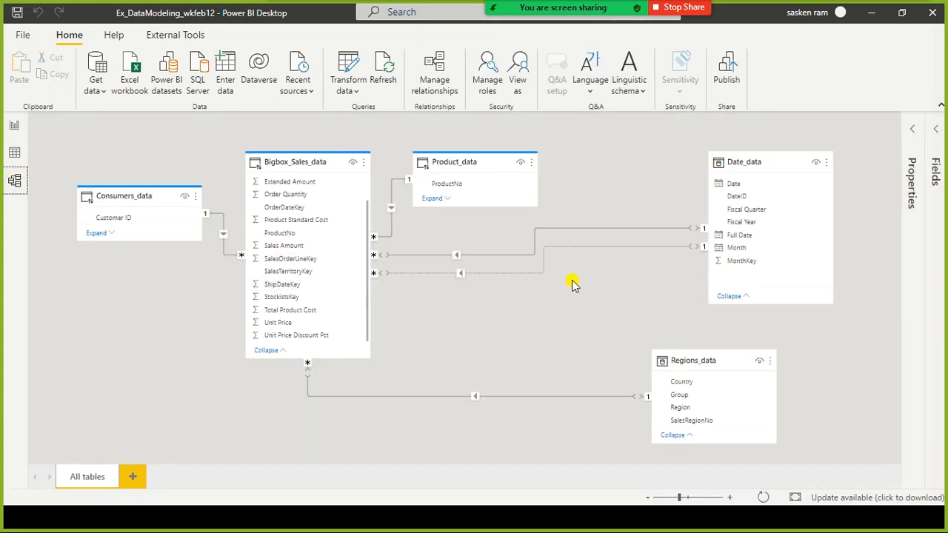
pyautogui.rightClick(600, 231)
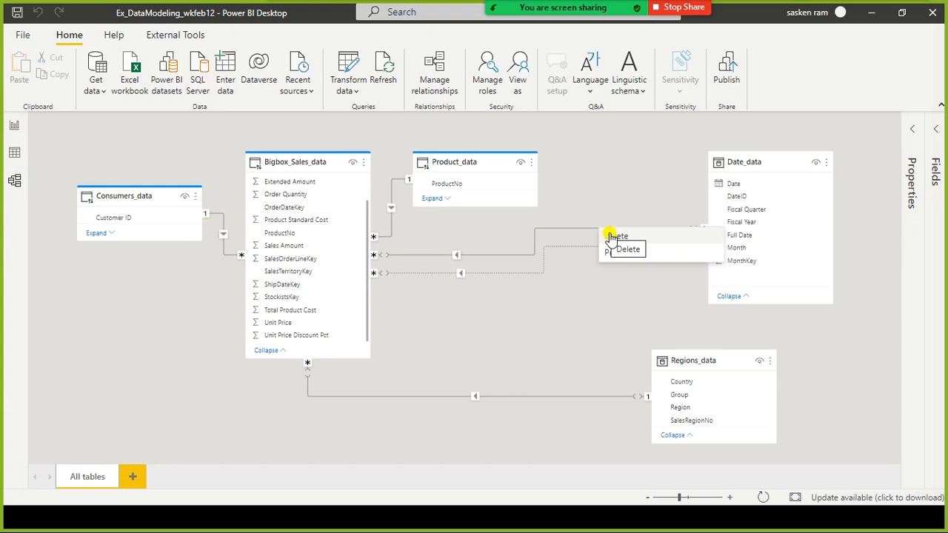
pyautogui.click(15, 124)
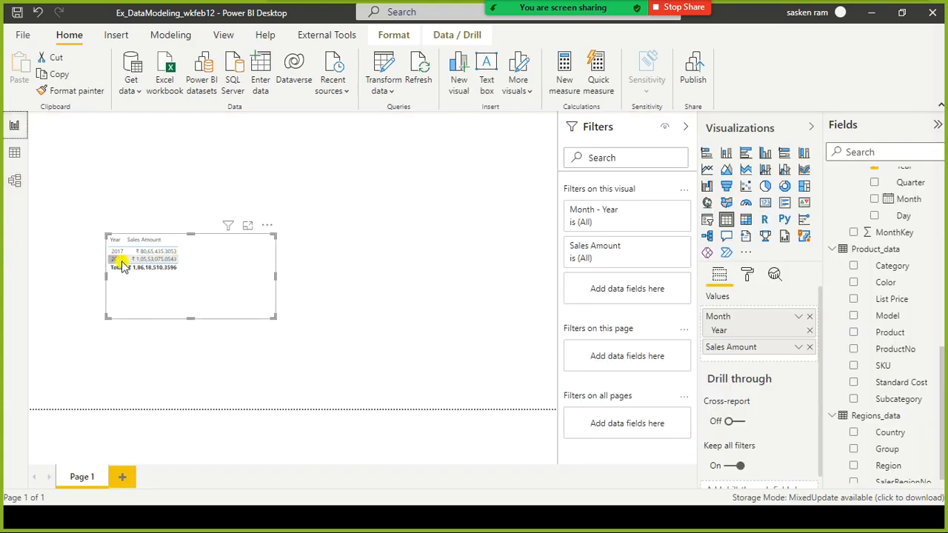
pyautogui.scroll(3, 845, 252)
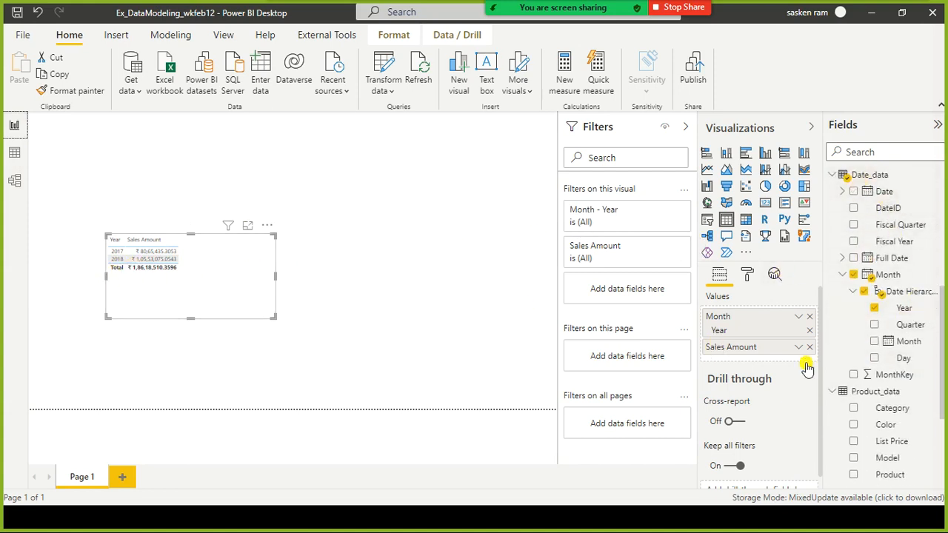
pyautogui.scroll(-3, 896, 398)
pyautogui.scroll(5, 898, 404)
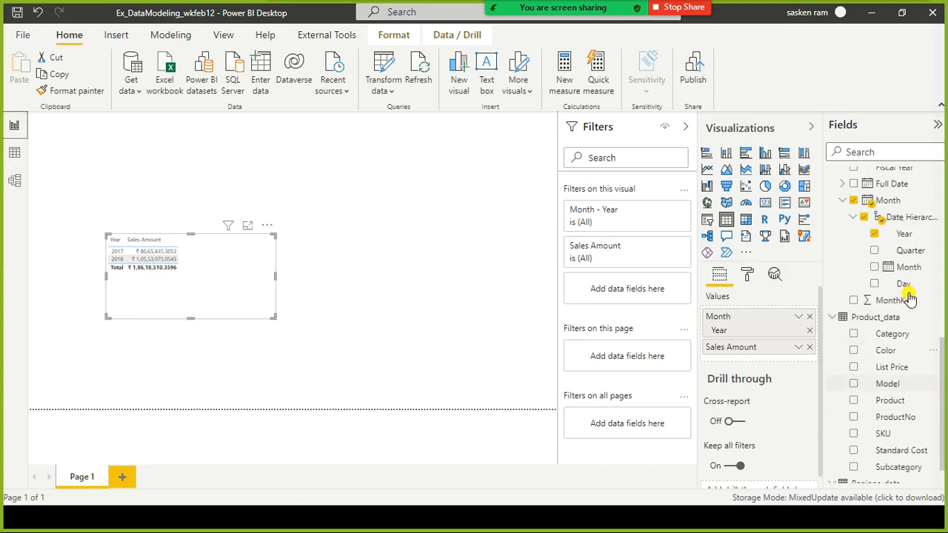
pyautogui.scroll(3, 910, 296)
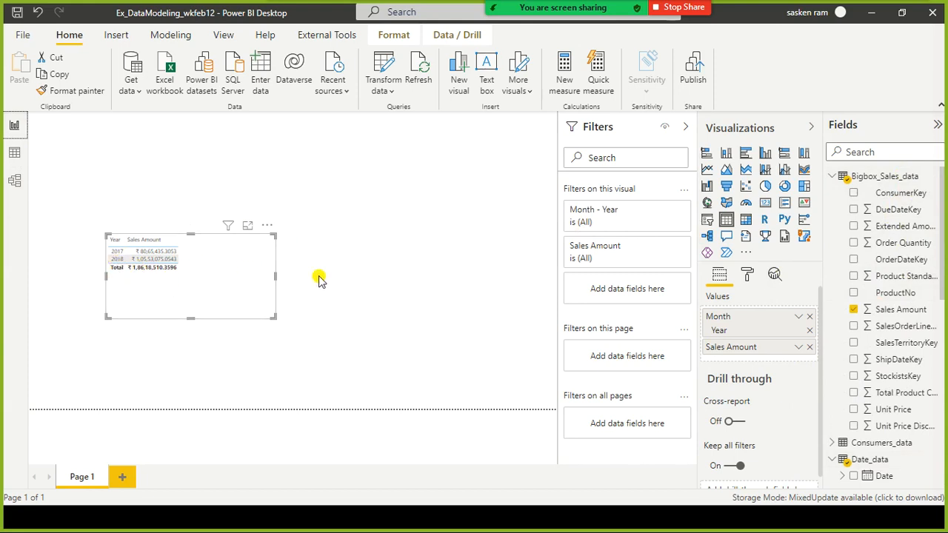
# Step: Delete the active OrderDateKey relationship between Date_data and Bigbox_Sales_data in the model diagram
pyautogui.click(18, 184)
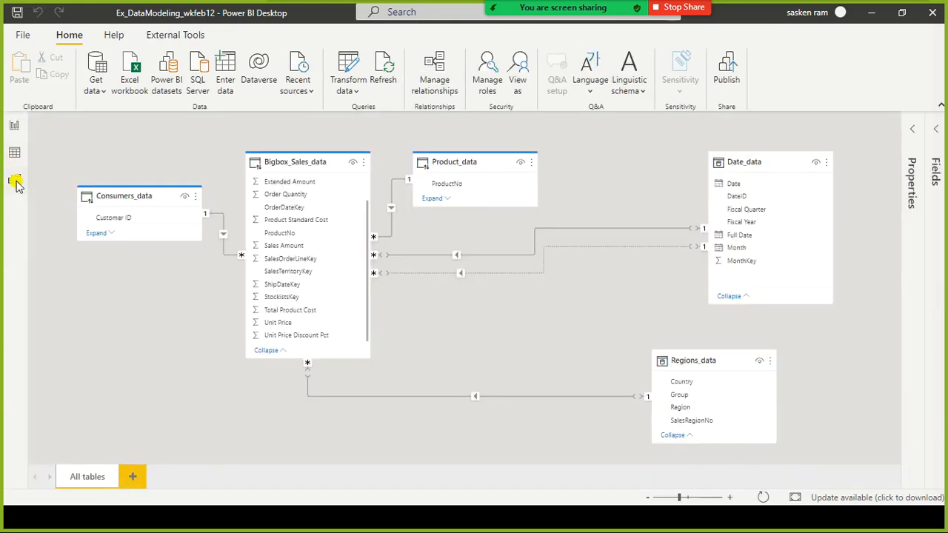
pyautogui.rightClick(614, 228)
pyautogui.click(624, 237)
pyautogui.click(549, 287)
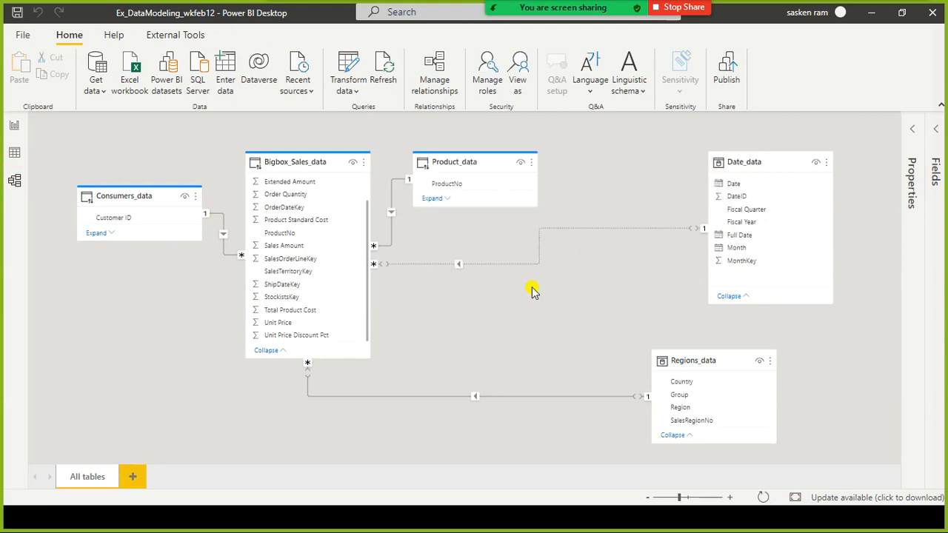
# Step: Compare the yearly Sales Amount table in the report with the remaining inactive Date_data relationship in the model diagram
pyautogui.click(16, 127)
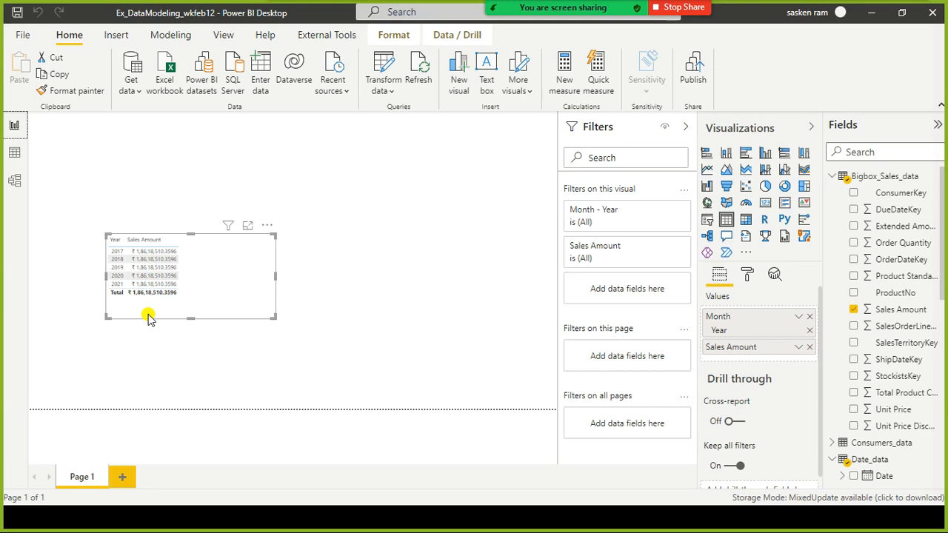
pyautogui.click(16, 183)
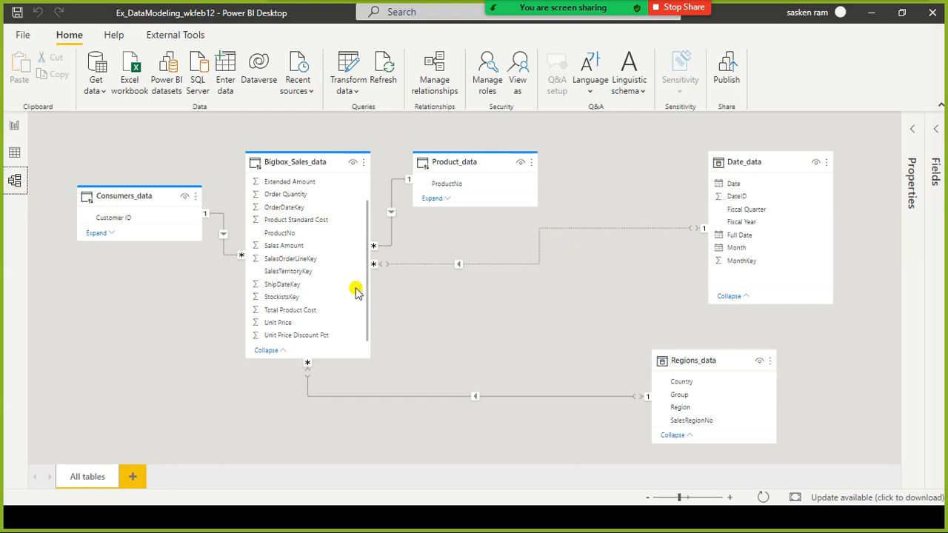
pyautogui.click(13, 125)
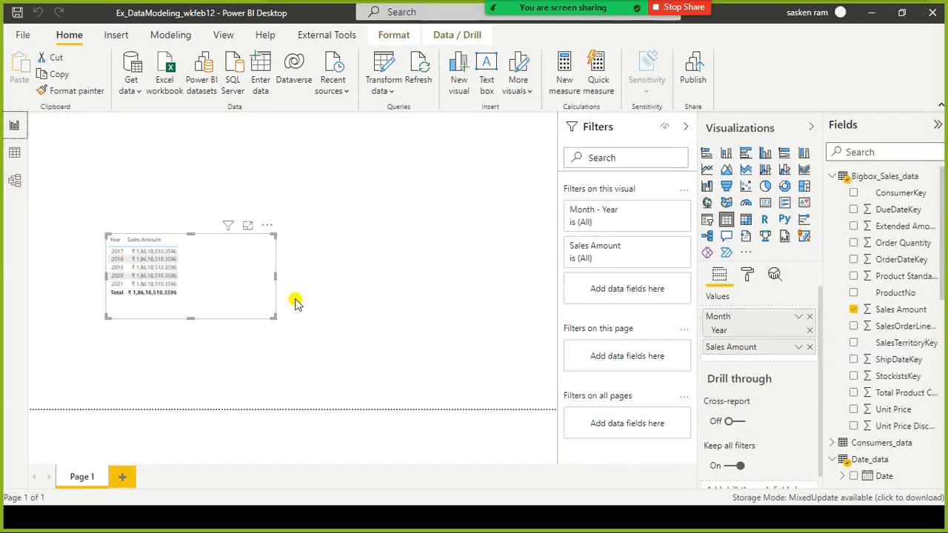
pyautogui.click(10, 186)
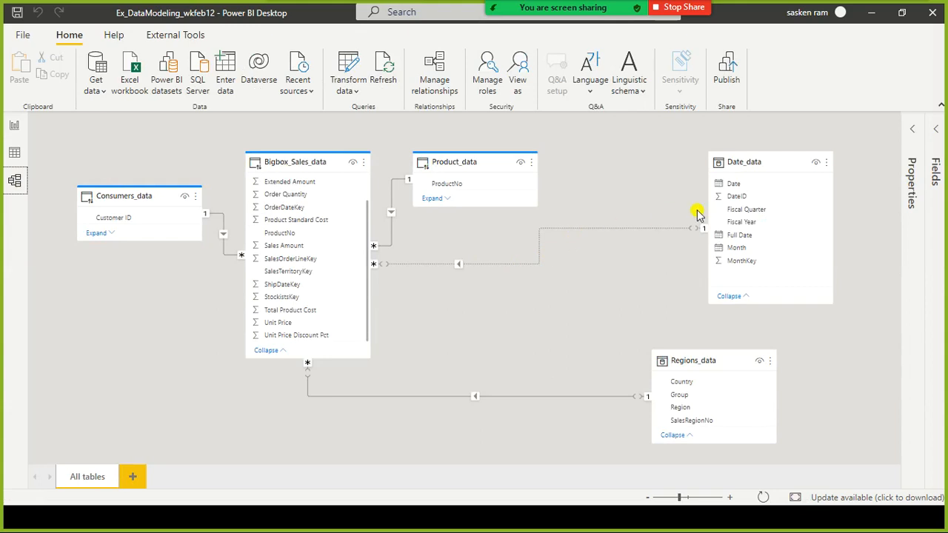
pyautogui.click(16, 127)
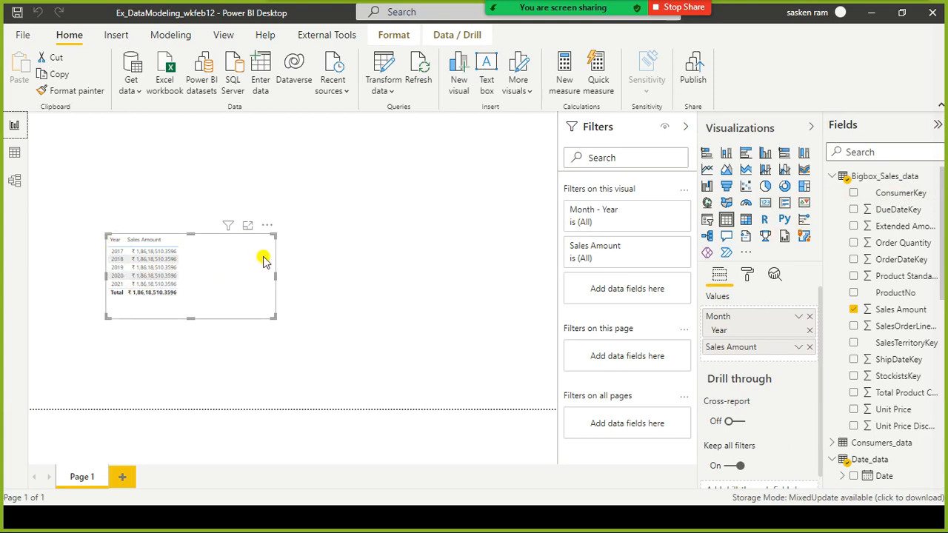
# Step: Start a new model relationship with Date_data as the first table and Bigbox_Sales_data as the second
pyautogui.click(15, 181)
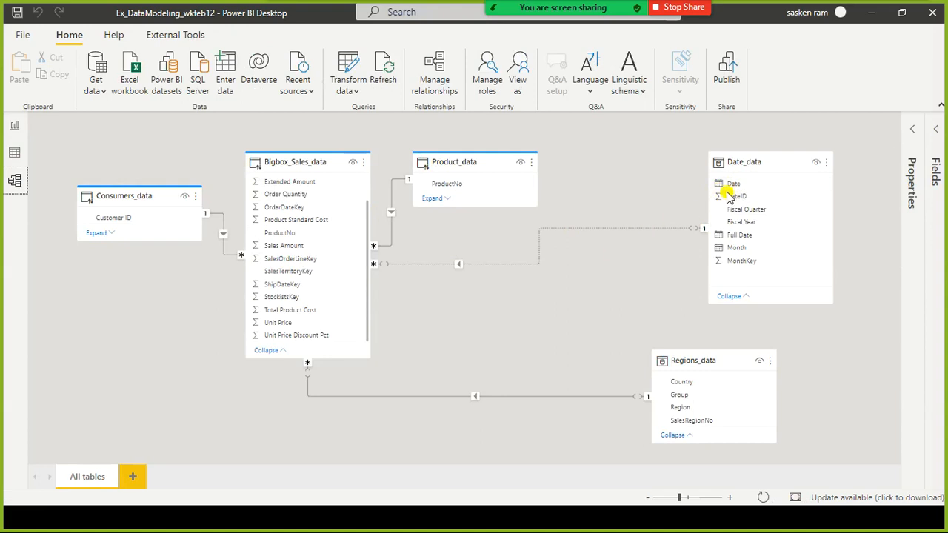
pyautogui.moveTo(721, 186)
pyautogui.mouseDown()
pyautogui.moveTo(674, 207)
pyautogui.moveTo(447, 256)
pyautogui.moveTo(425, 247)
pyautogui.moveTo(725, 195)
pyautogui.mouseUp()
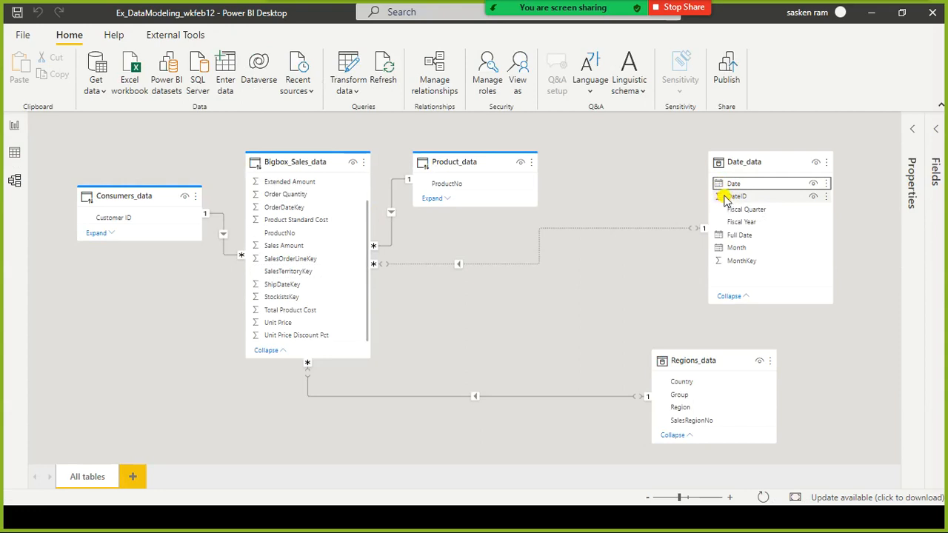
pyautogui.click(729, 196)
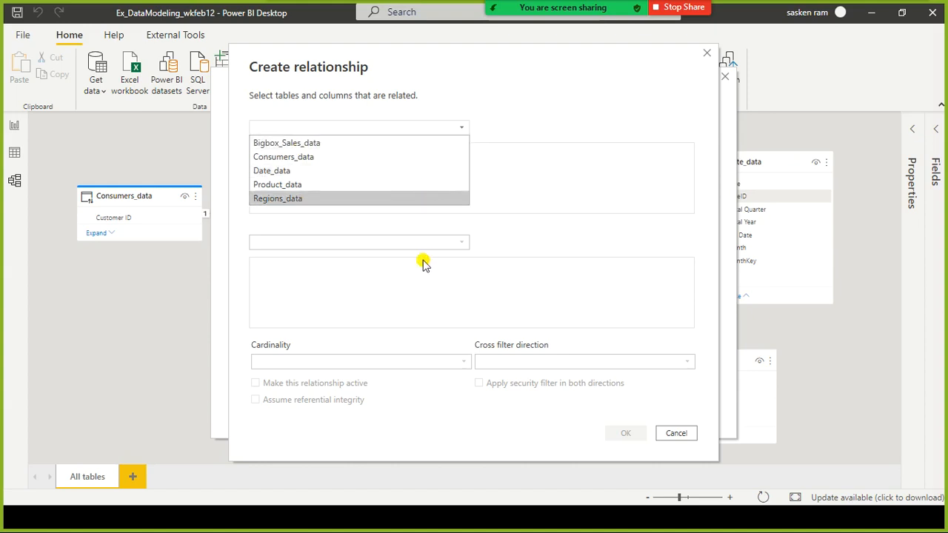
pyautogui.click(464, 248)
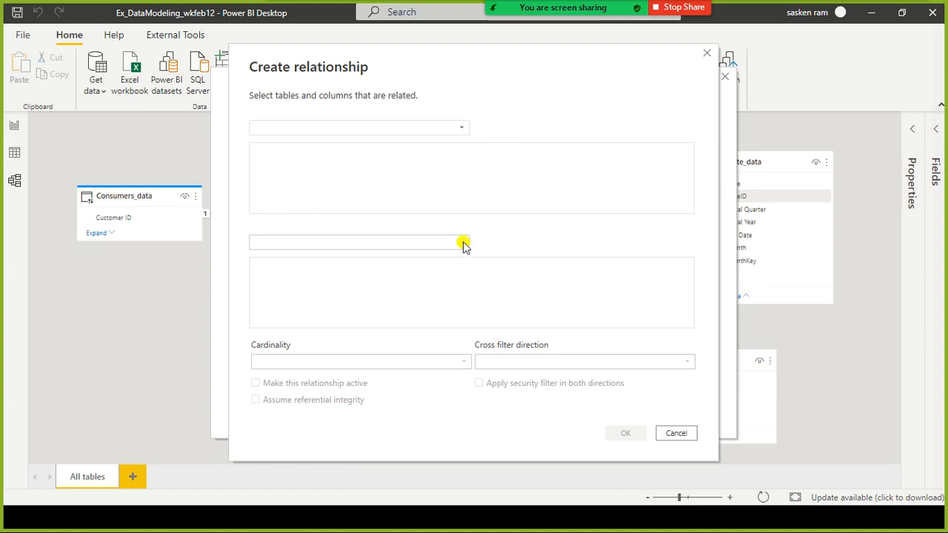
pyautogui.click(464, 130)
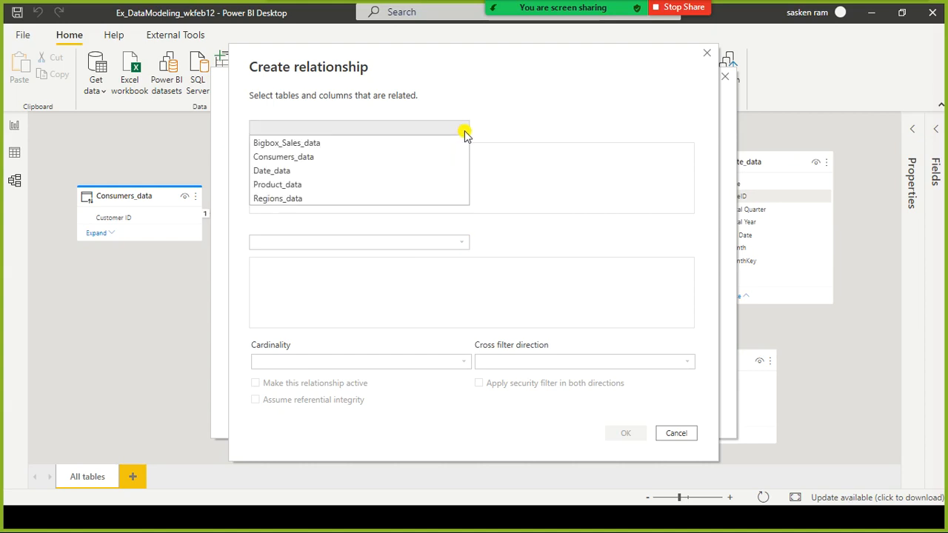
pyautogui.click(355, 173)
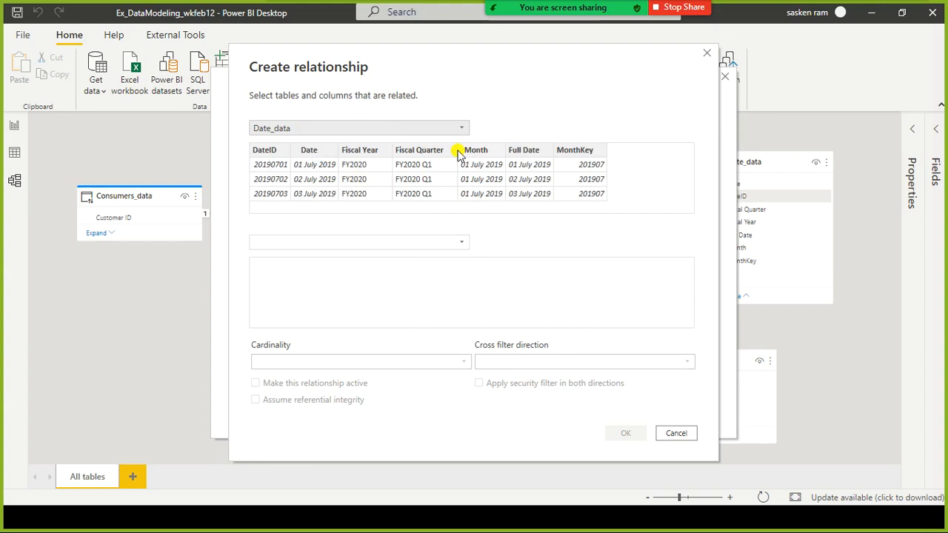
pyautogui.click(464, 240)
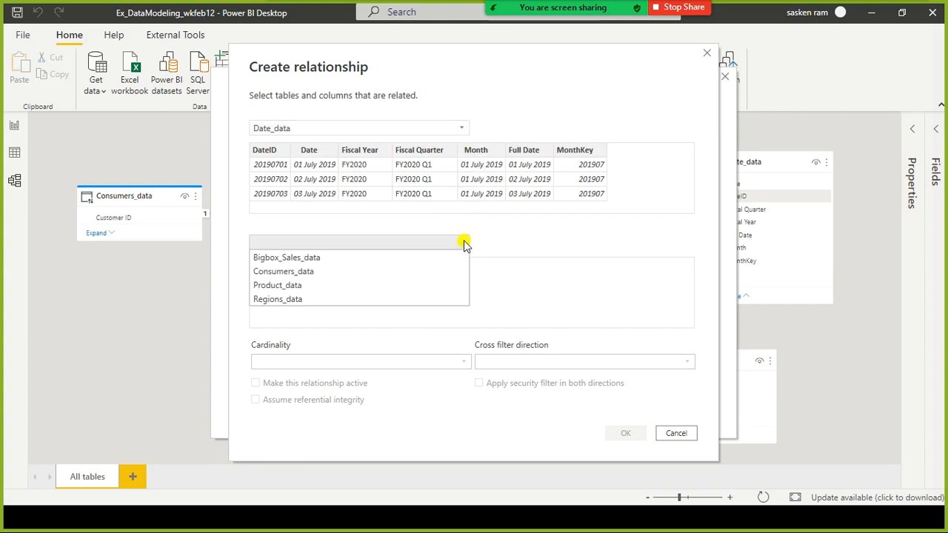
pyautogui.click(400, 261)
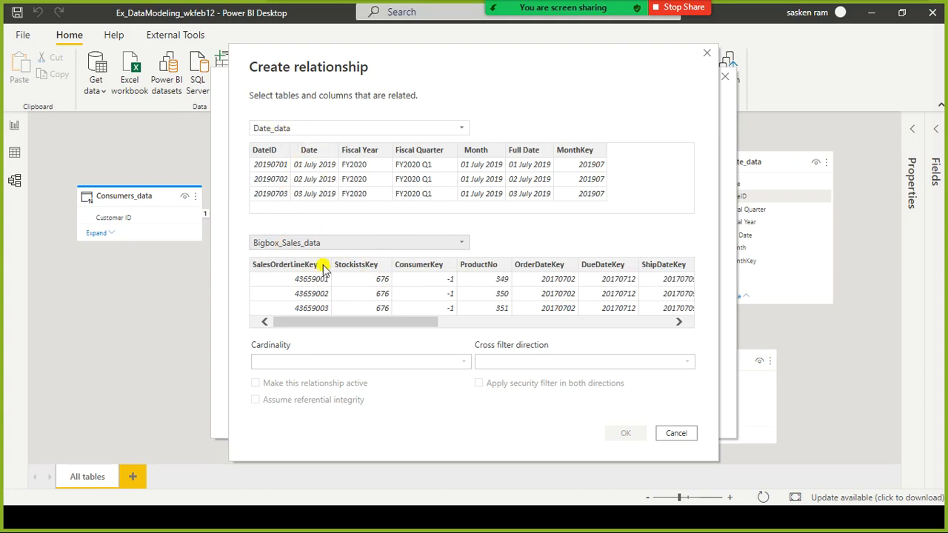
# Step: Create an active one-to-many relationship from Date_data DateID to Bigbox_Sales_data OrderDateKey with single cross filter direction
pyautogui.moveTo(336, 322); pyautogui.dragTo(207, 301)
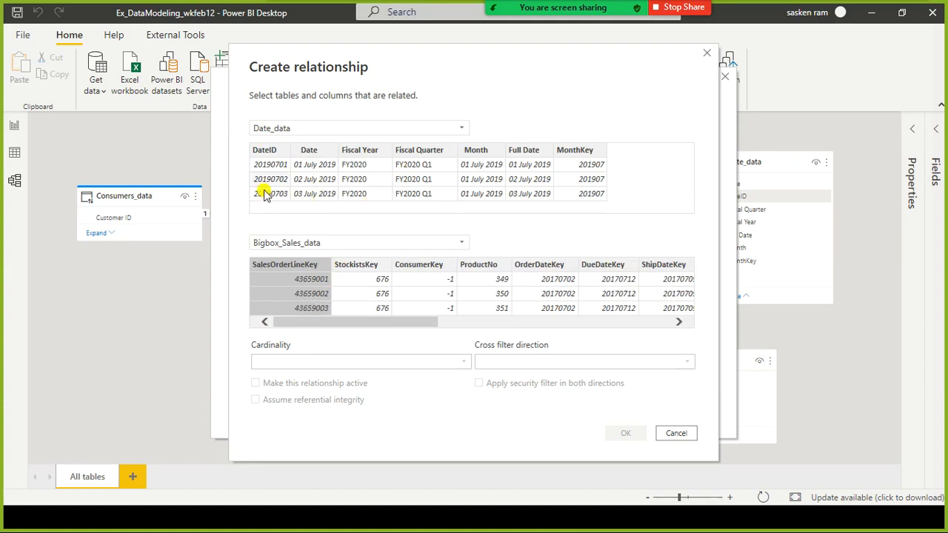
pyautogui.click(267, 149)
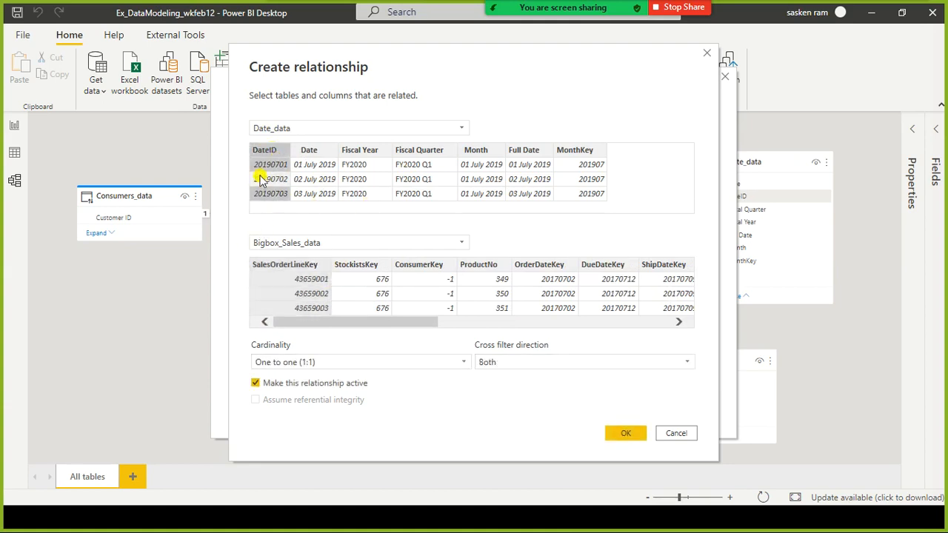
pyautogui.click(343, 323)
pyautogui.moveTo(342, 324); pyautogui.dragTo(296, 303)
pyautogui.click(554, 267)
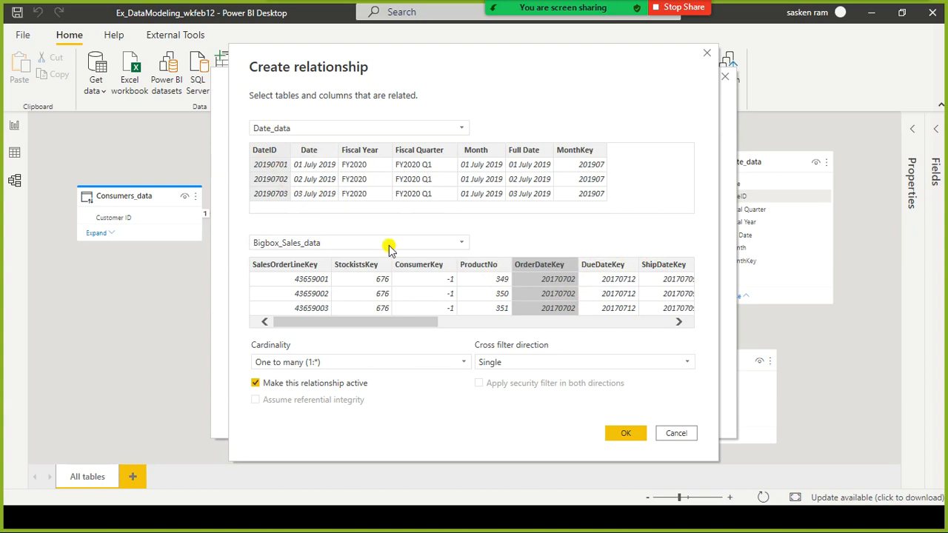
pyautogui.click(624, 433)
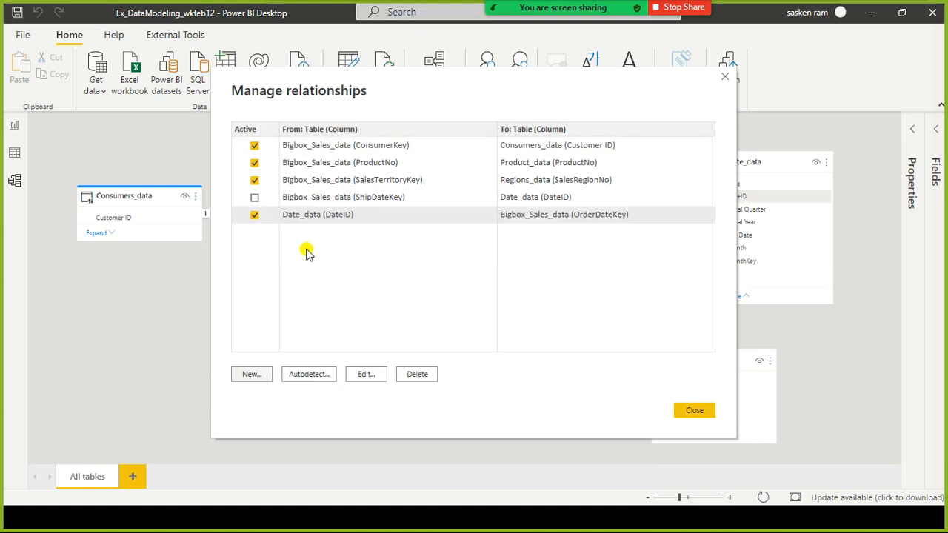
pyautogui.click(696, 413)
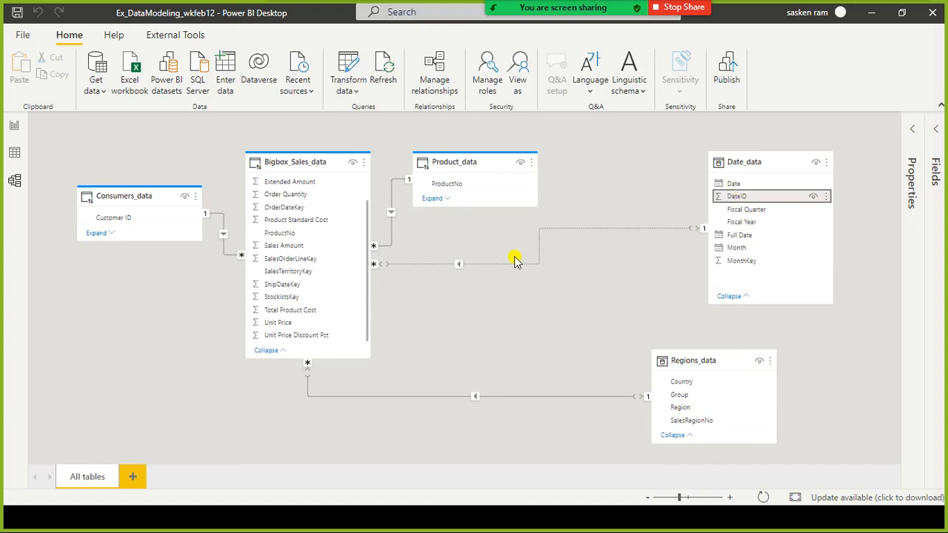
pyautogui.click(477, 344)
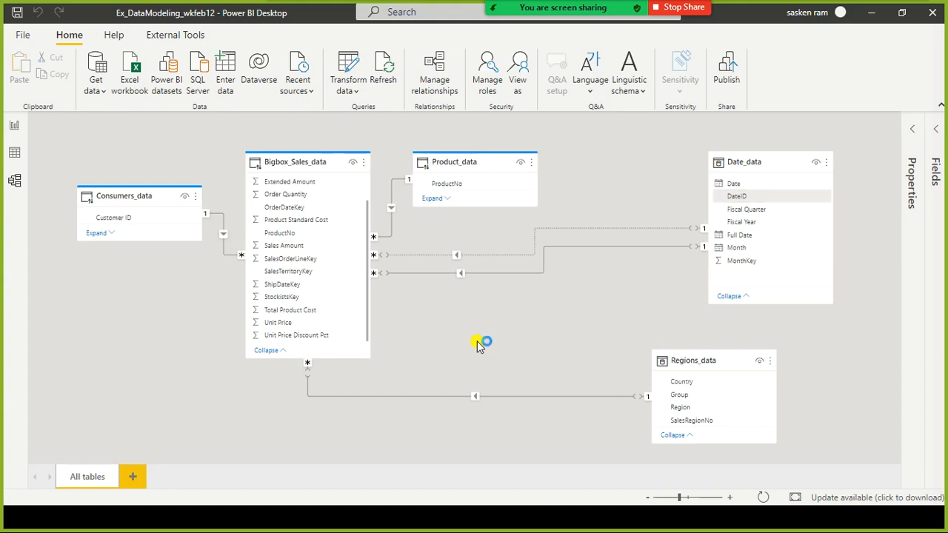
# Step: Review the list of model relationships and the columns joined by the active Date_data relationship line in the diagram
pyautogui.click(435, 76)
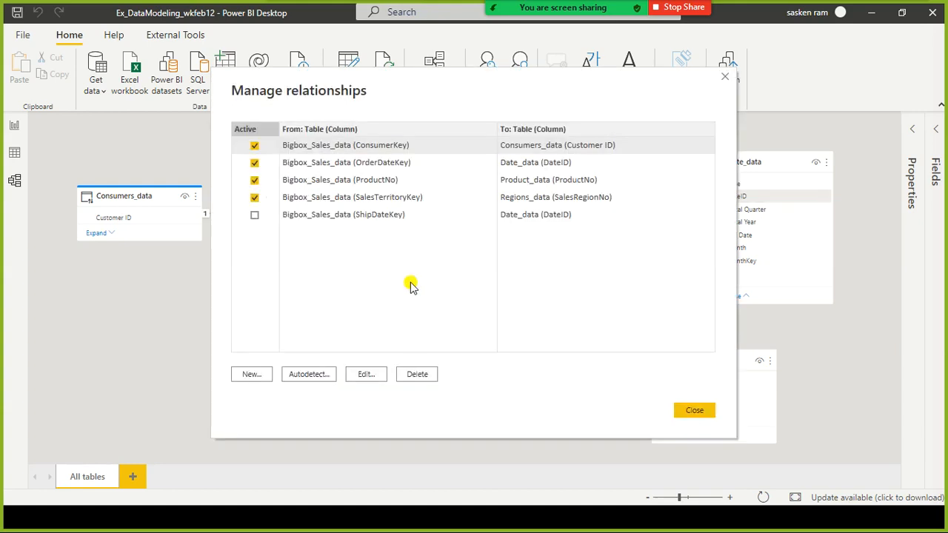
pyautogui.click(698, 409)
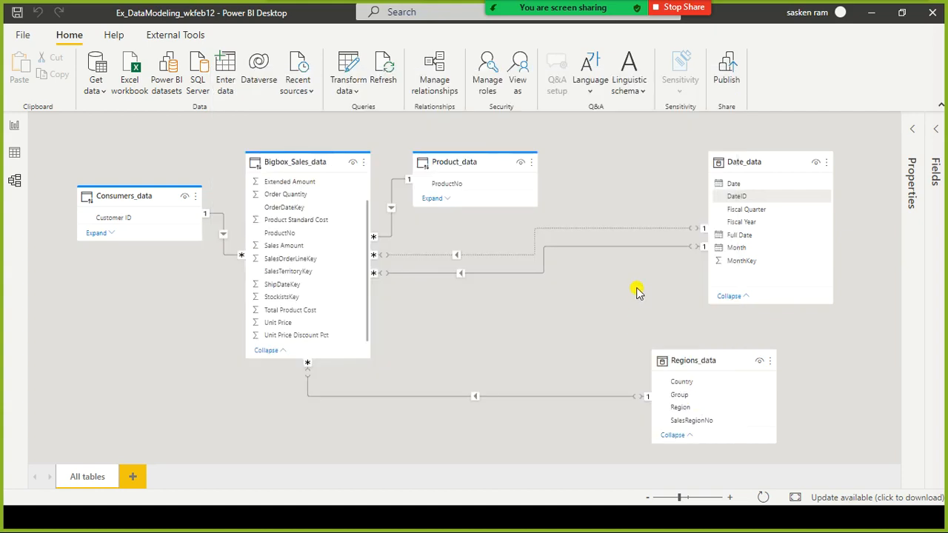
pyautogui.doubleClick(590, 252)
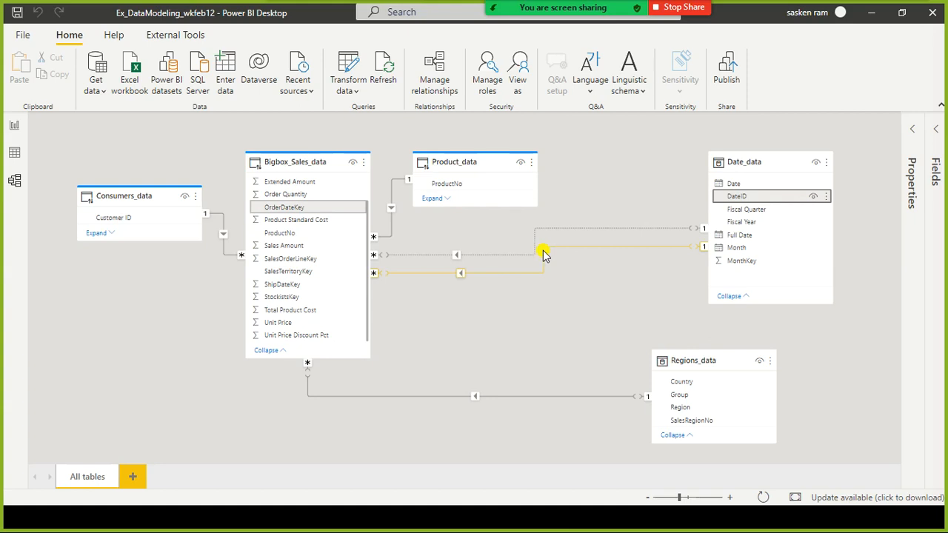
# Step: Shorten the yearly Sales Amount table in the report, move it aside, and place a copy of it beside the original
pyautogui.click(16, 127)
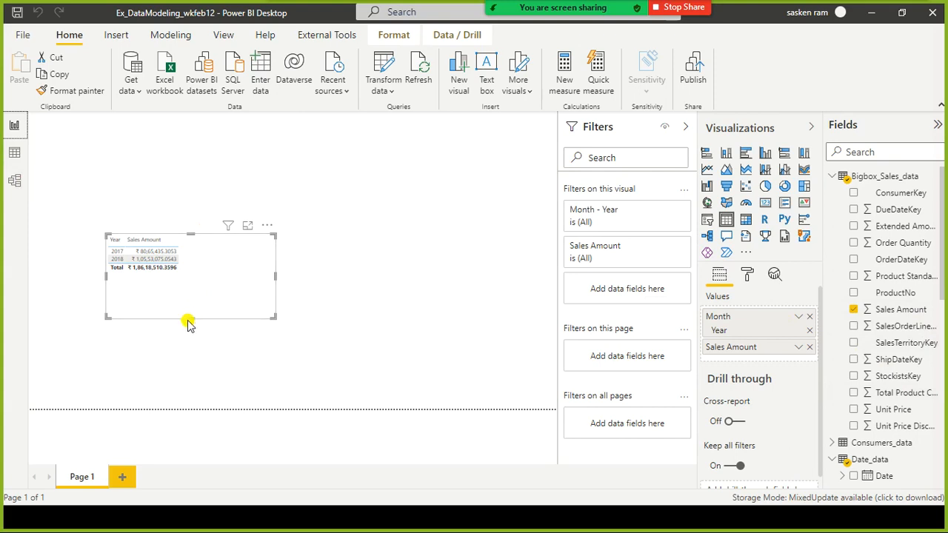
pyautogui.moveTo(193, 317); pyautogui.dragTo(207, 281)
pyautogui.hotkey('ctrl', 'c')
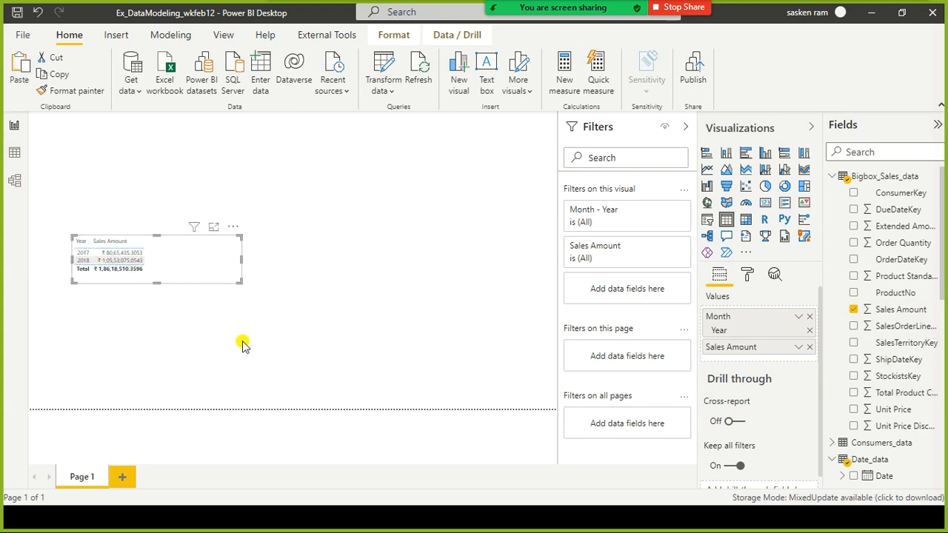
pyautogui.hotkey('ctrl', 'v')
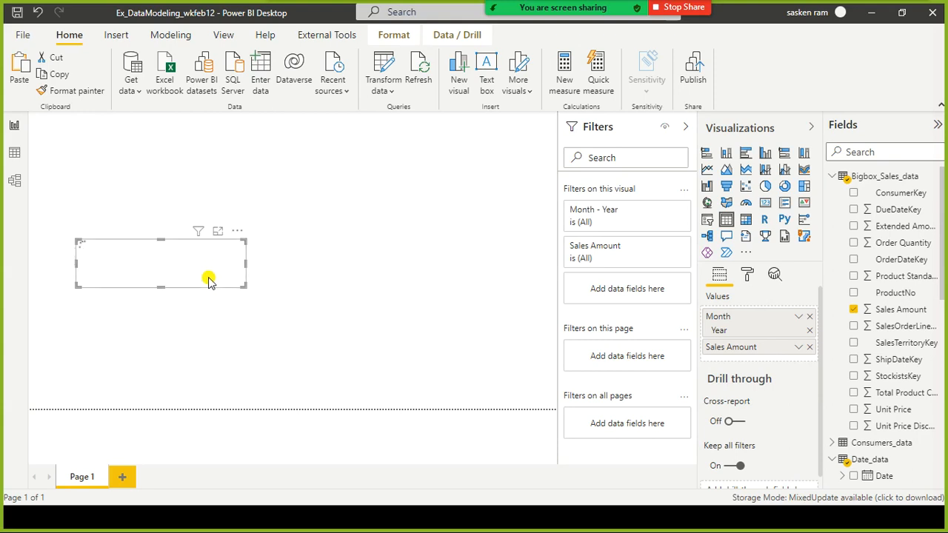
pyautogui.moveTo(208, 281); pyautogui.dragTo(387, 271)
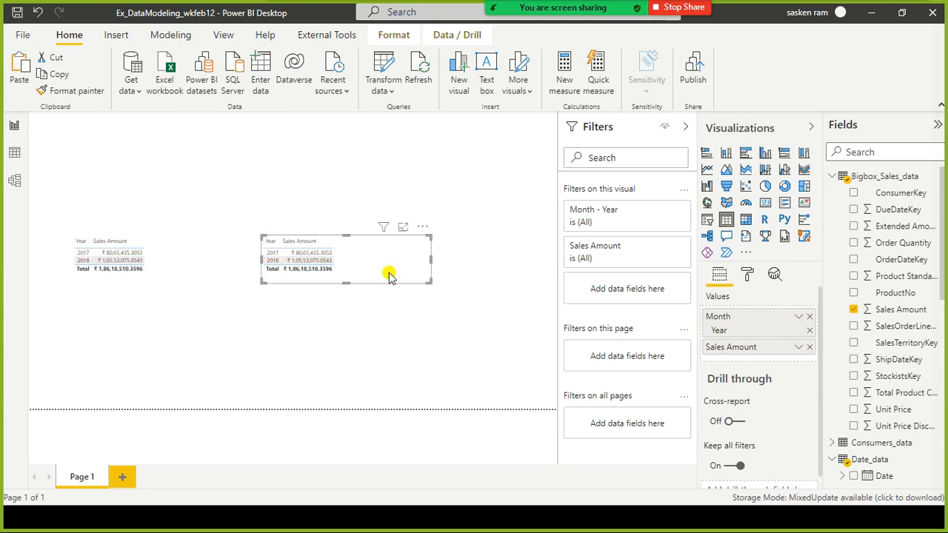
# Step: Narrow the copied yearly Sales Amount table and reposition it above and to the right of the original
pyautogui.click(14, 181)
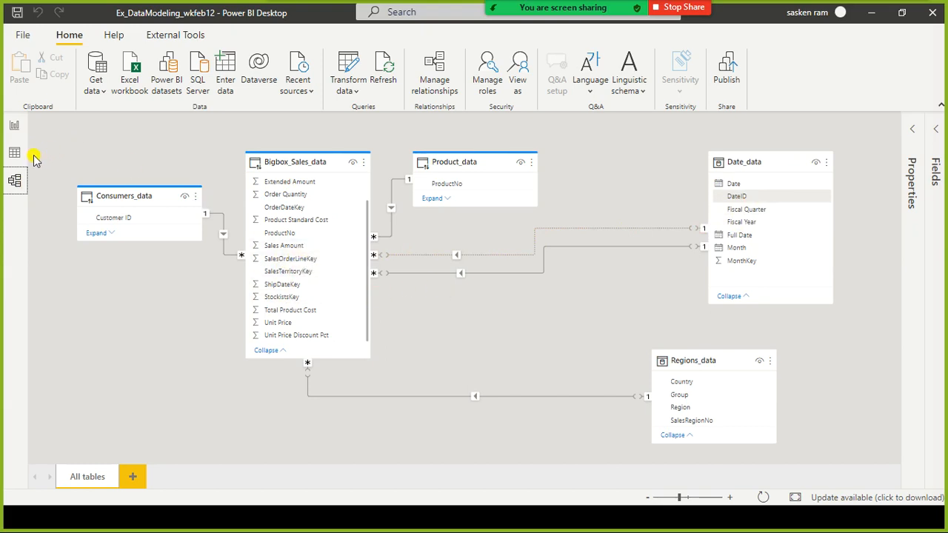
pyautogui.click(14, 125)
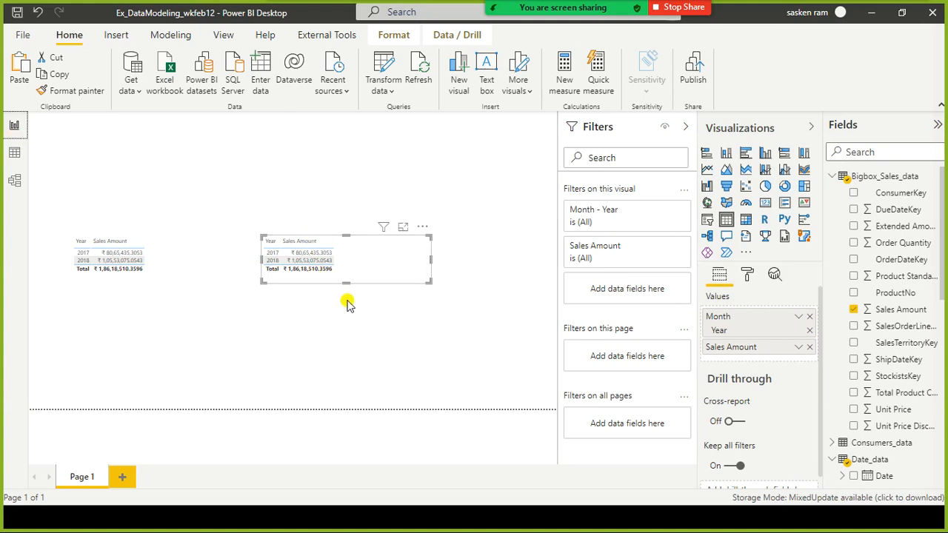
pyautogui.moveTo(430, 258); pyautogui.dragTo(286, 219)
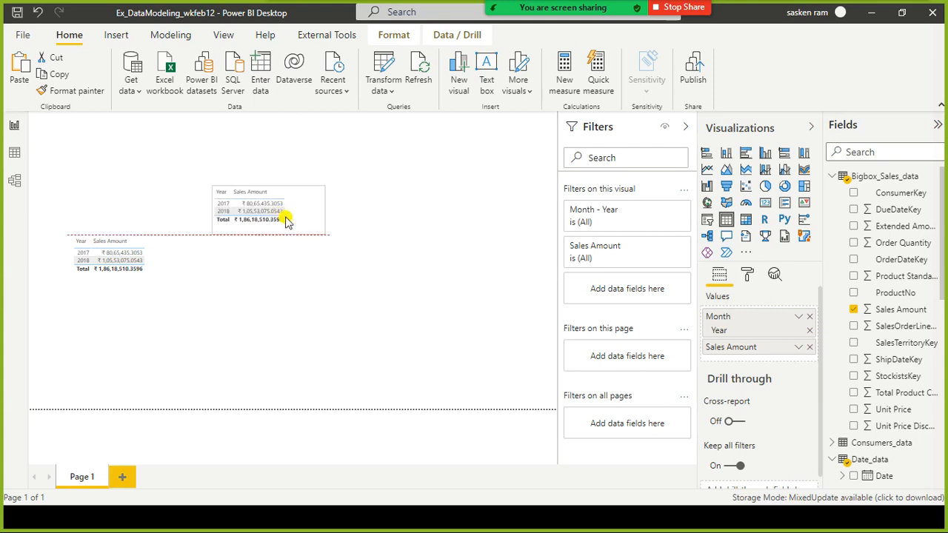
pyautogui.click(268, 270)
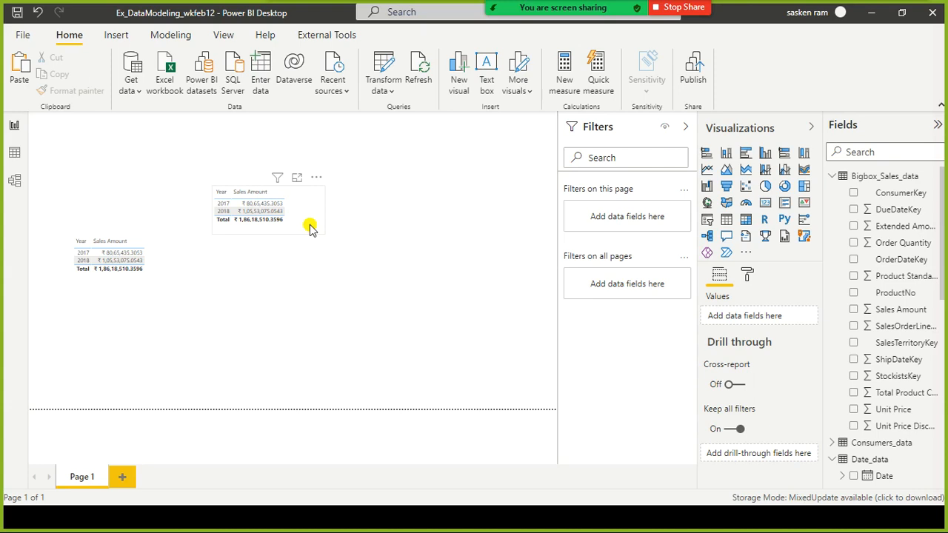
pyautogui.moveTo(270, 195); pyautogui.dragTo(238, 168)
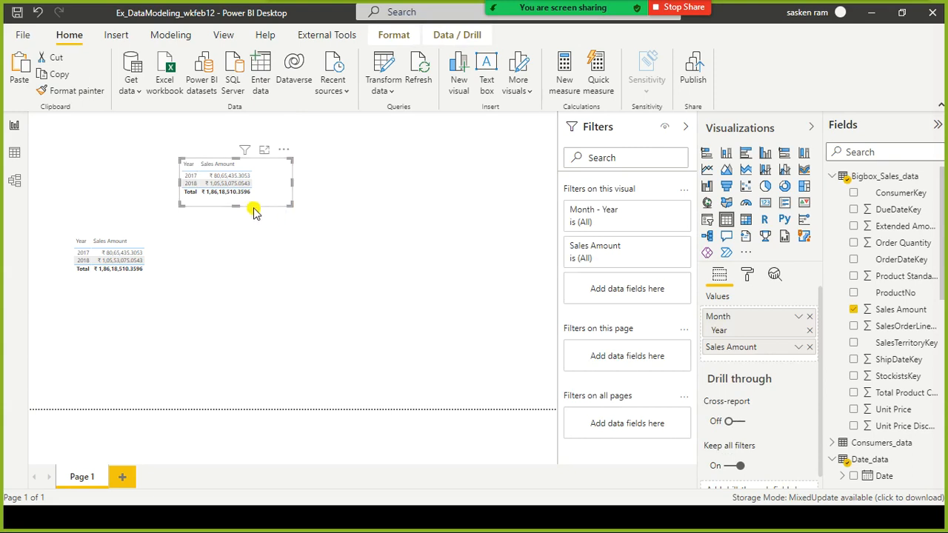
# Step: Compare the two yearly Sales Amount tables in the report with the active and inactive Date_data relationships in the model diagram
pyautogui.click(17, 183)
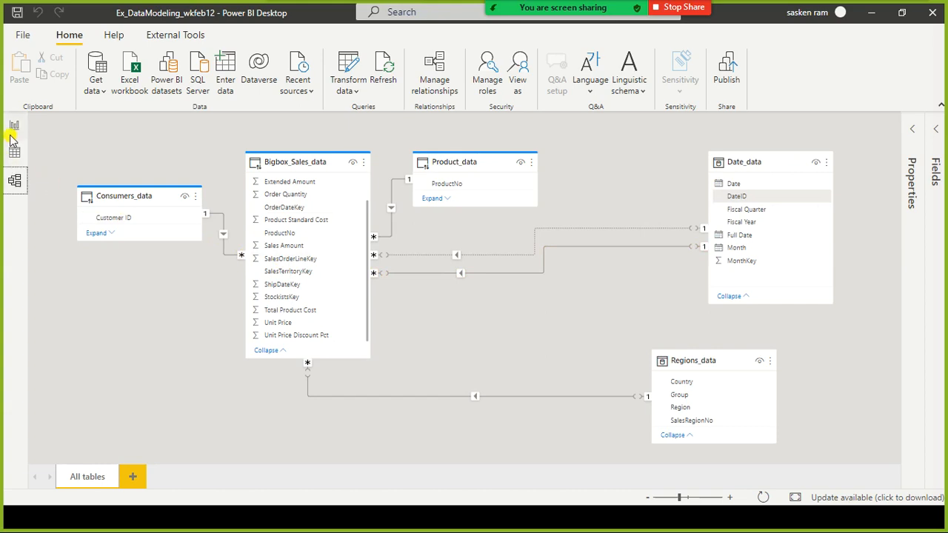
pyautogui.click(737, 198)
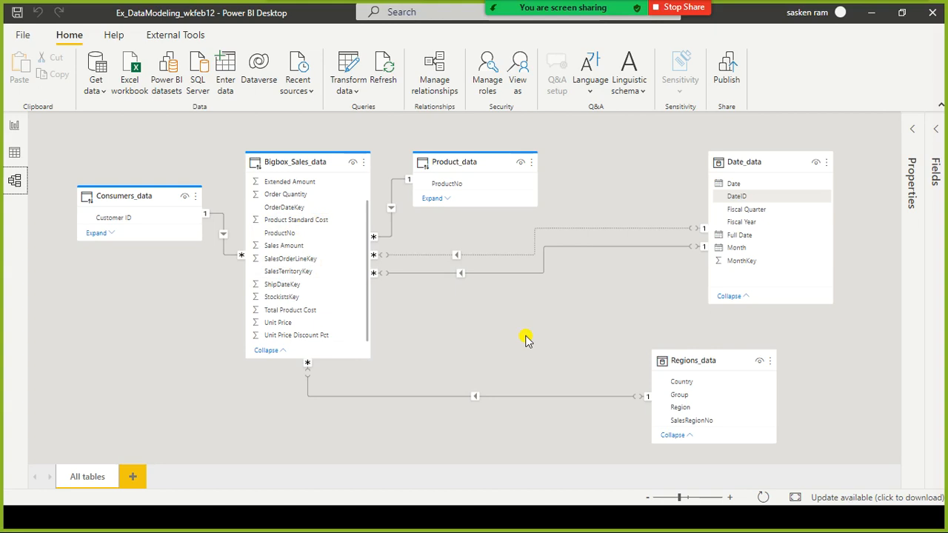
pyautogui.click(13, 126)
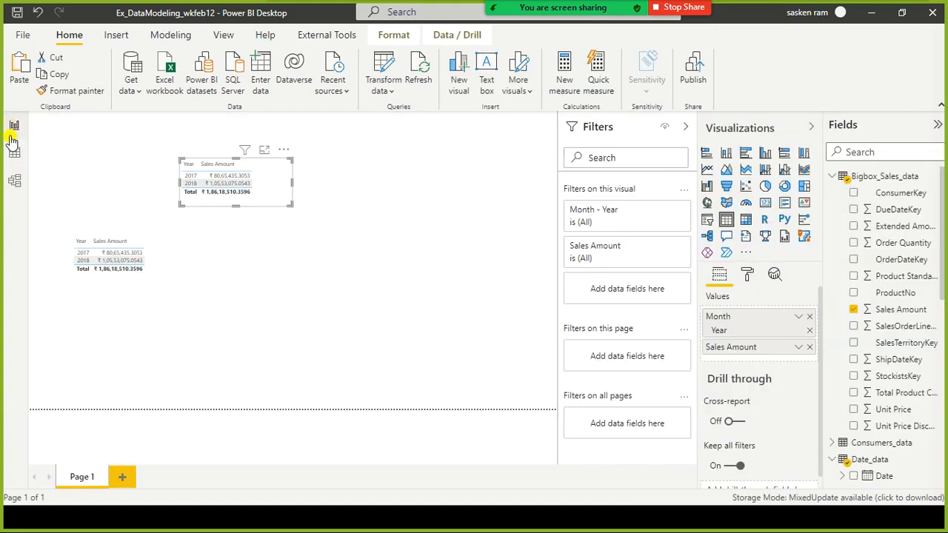
pyautogui.click(14, 180)
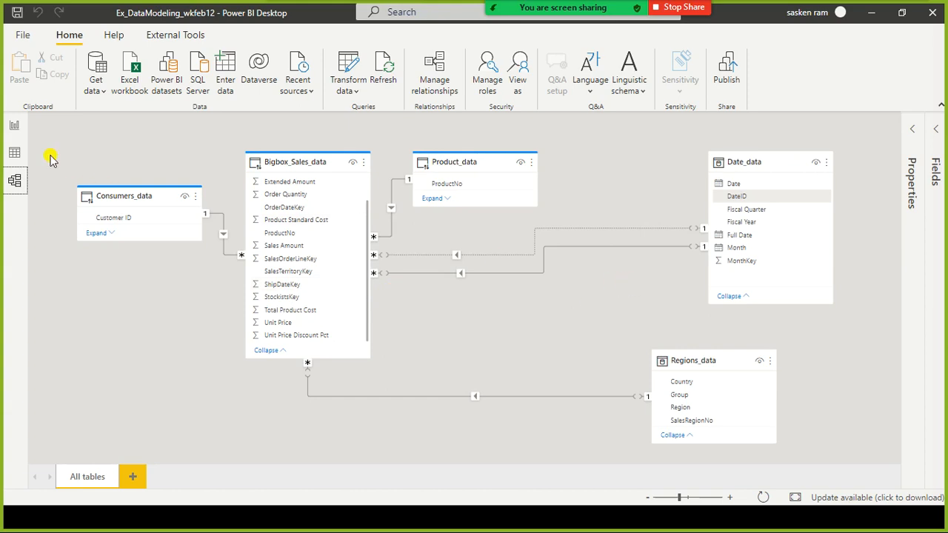
pyautogui.click(13, 125)
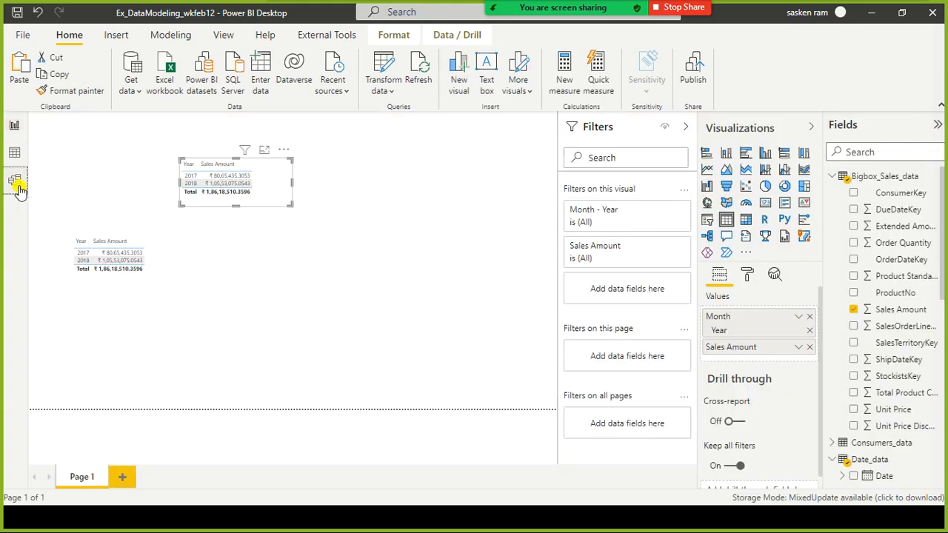
pyautogui.click(17, 185)
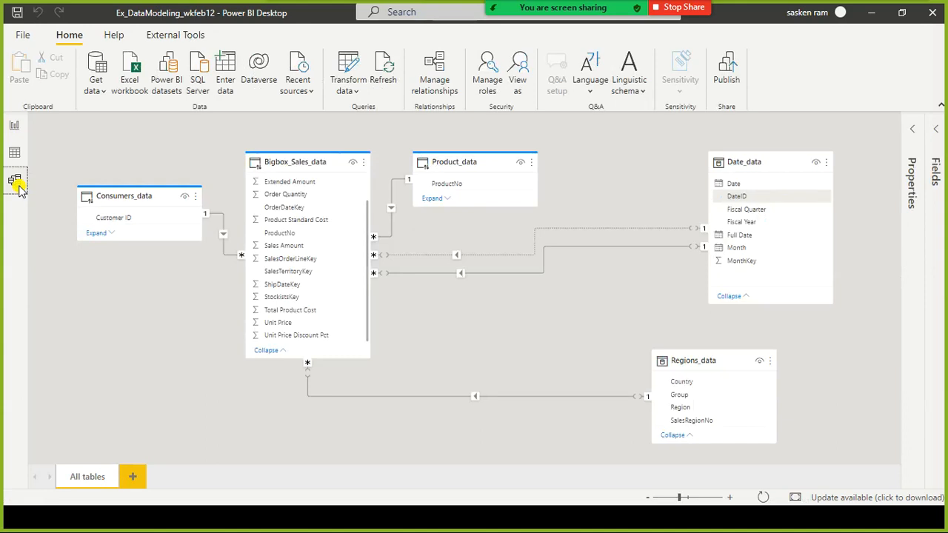
pyautogui.click(16, 131)
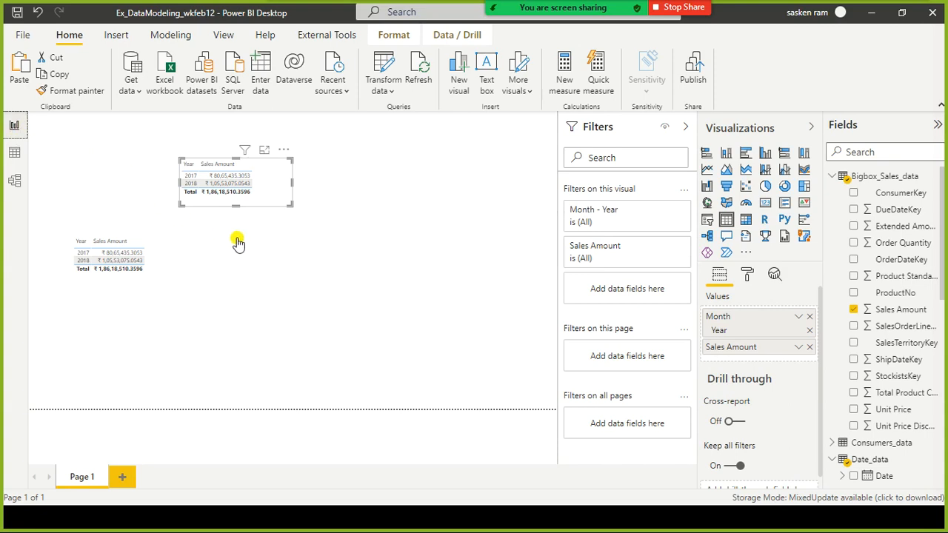
# Step: Reduce the height of the Date_data table card in the model diagram
pyautogui.click(14, 180)
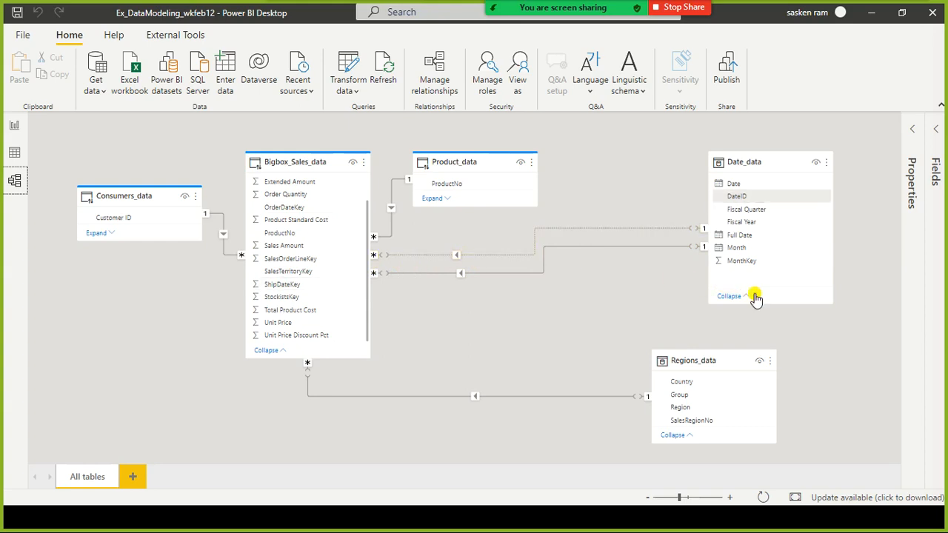
pyautogui.moveTo(765, 303); pyautogui.dragTo(772, 265)
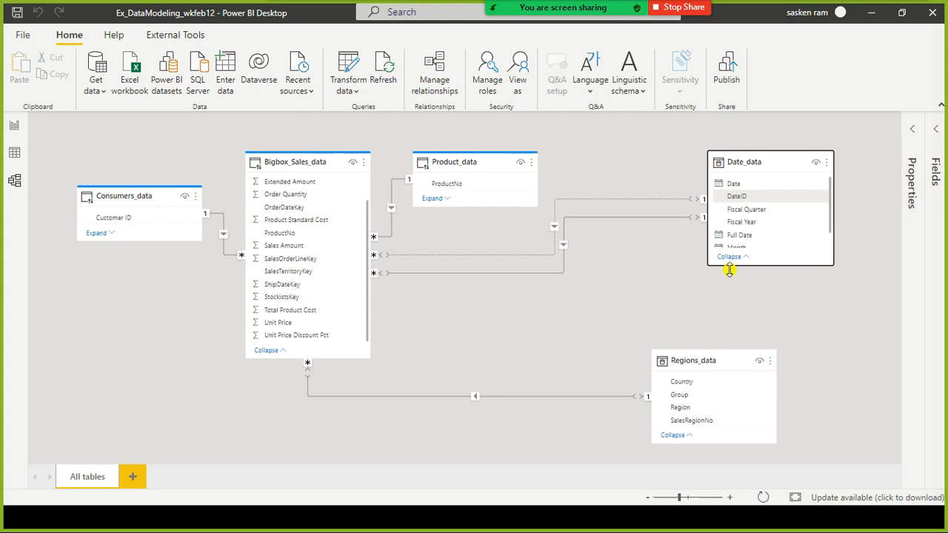
pyautogui.click(14, 125)
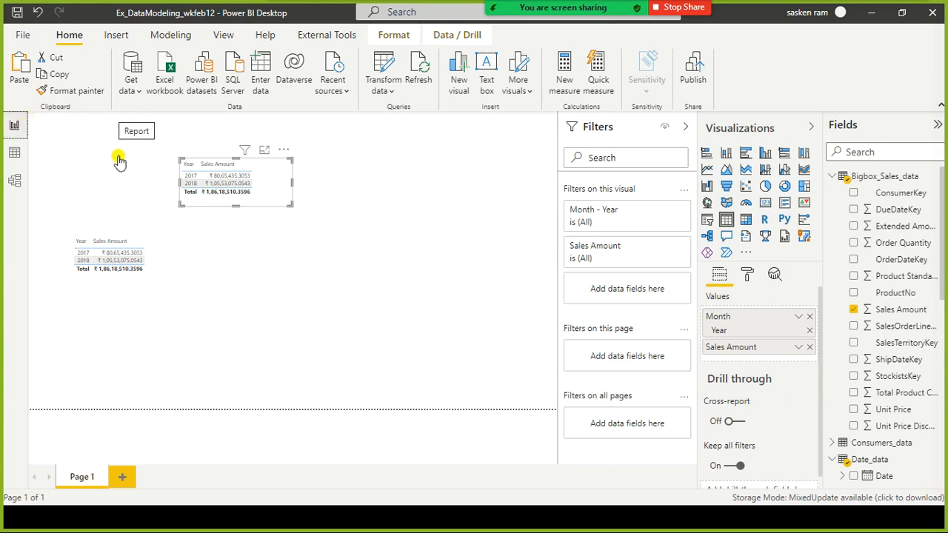
pyautogui.click(14, 180)
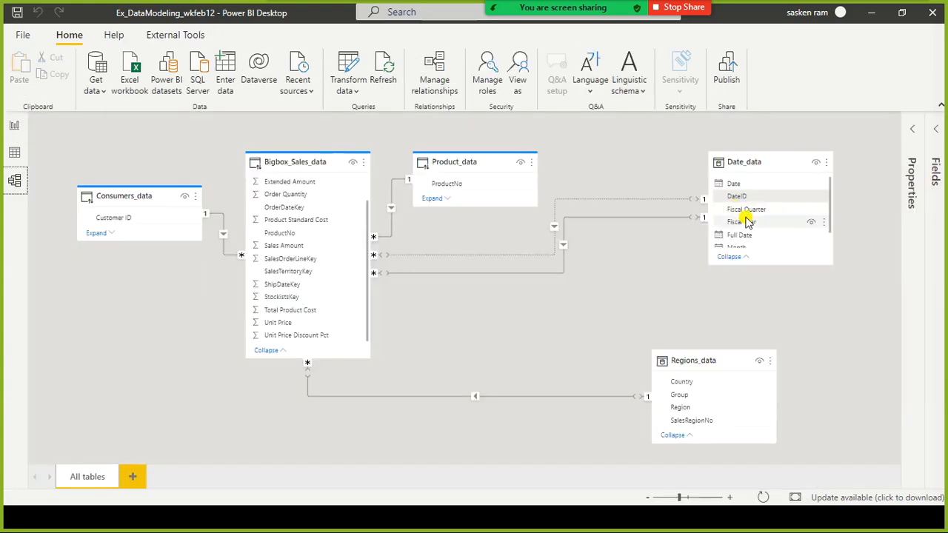
pyautogui.rightClick(777, 162)
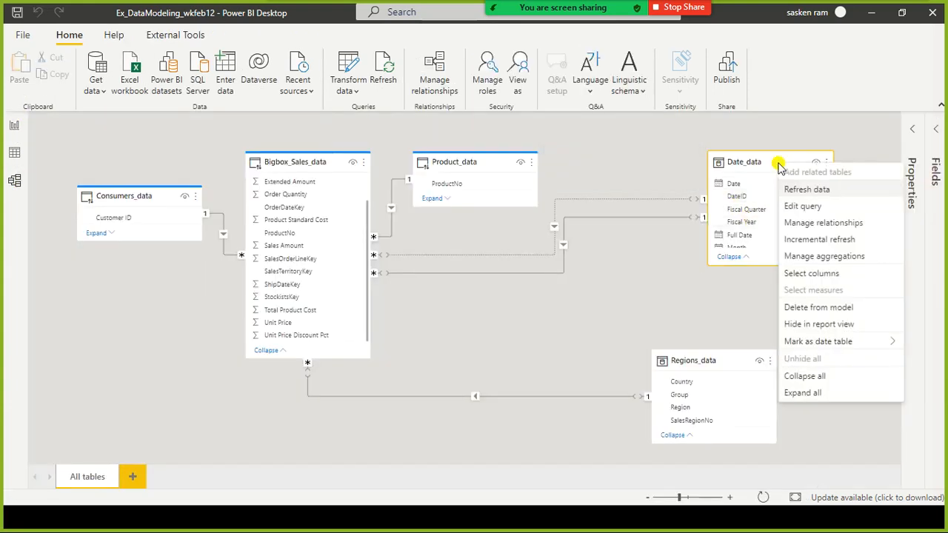
pyautogui.click(665, 296)
pyautogui.click(14, 125)
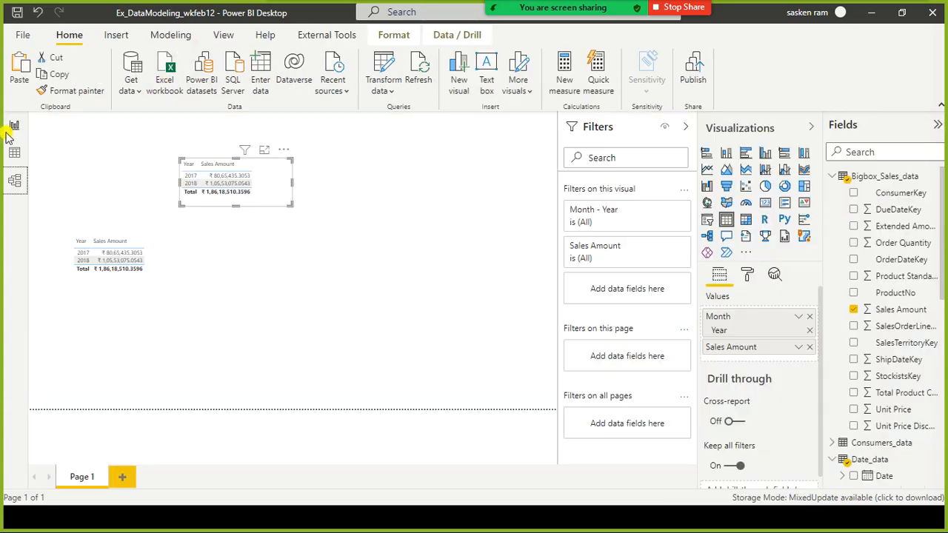
pyautogui.click(832, 176)
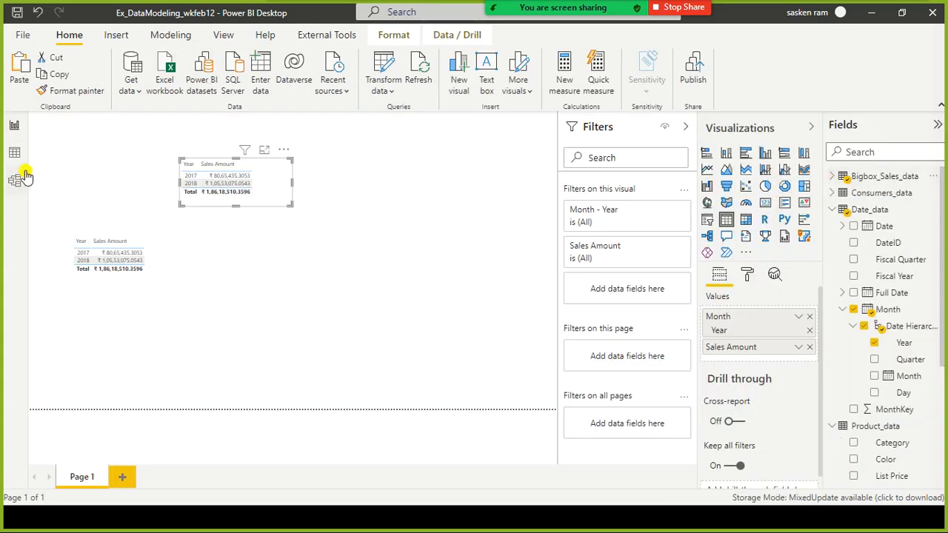
# Step: Import the Date_data sheet from the Date_Data.xlsx workbook into the model a second time
pyautogui.click(128, 94)
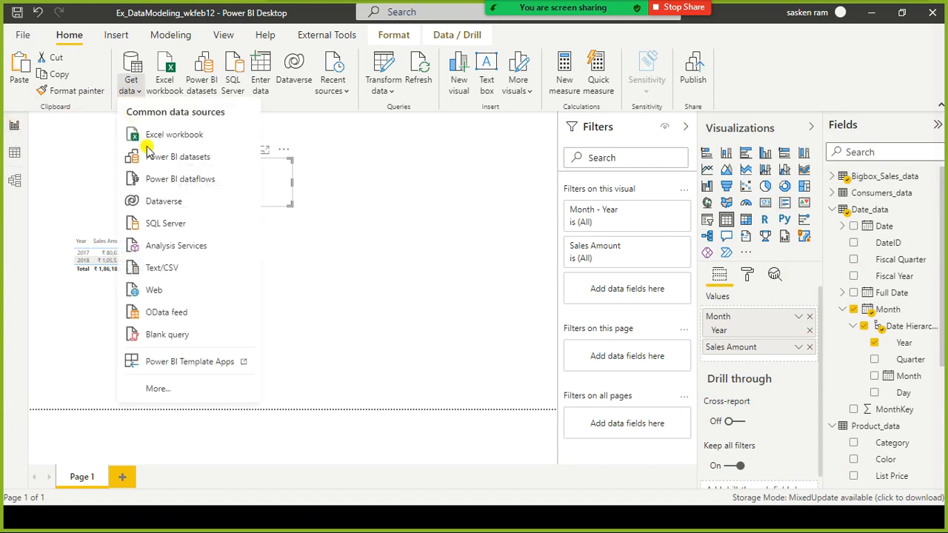
pyautogui.click(291, 122)
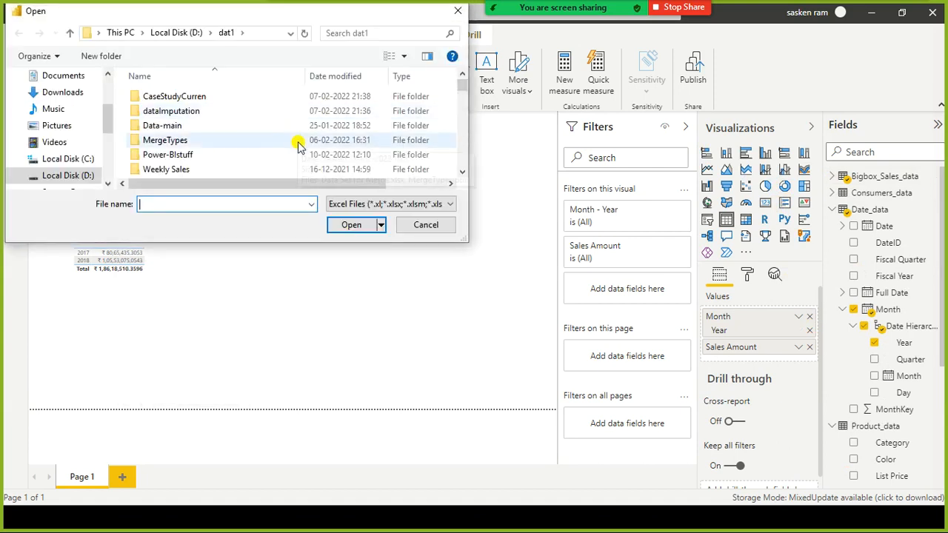
pyautogui.scroll(-5, 229, 159)
pyautogui.scroll(-2, 229, 163)
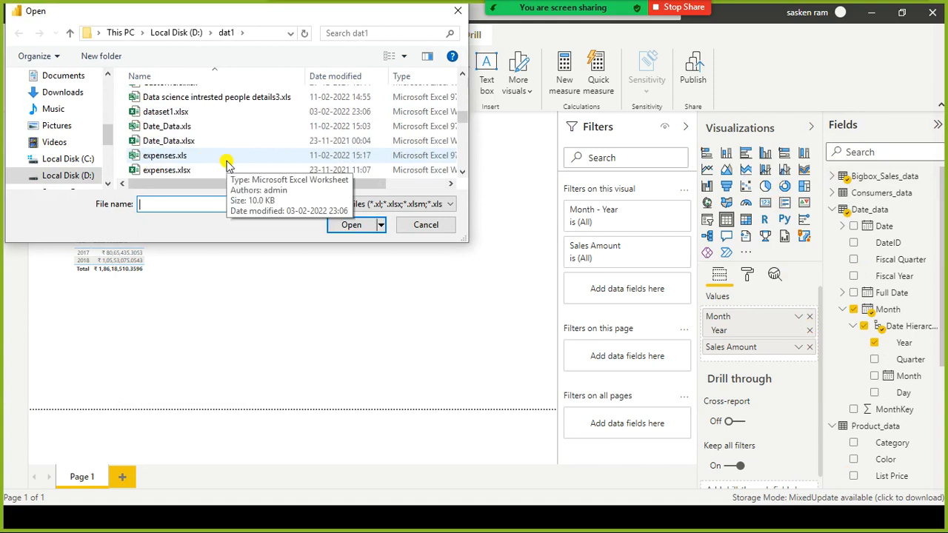
pyautogui.click(176, 142)
pyautogui.doubleClick(176, 141)
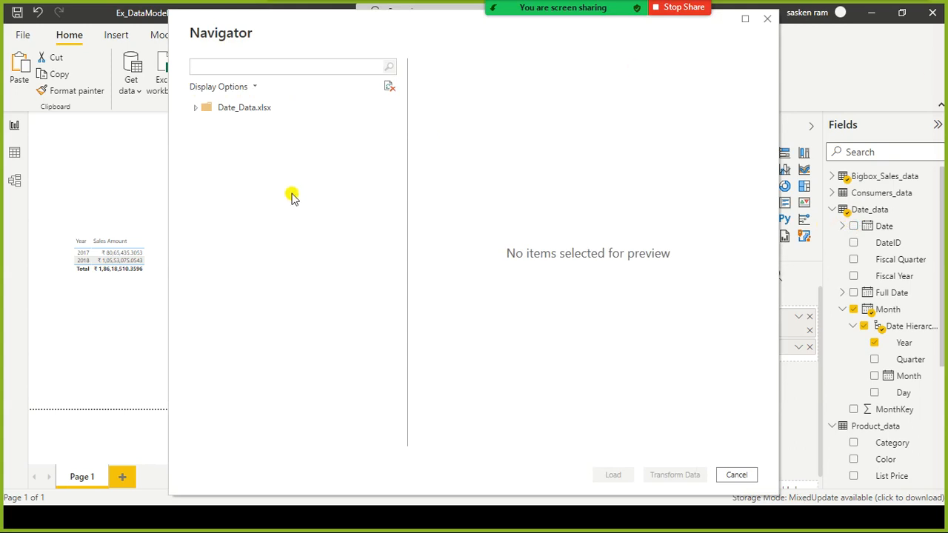
pyautogui.click(196, 108)
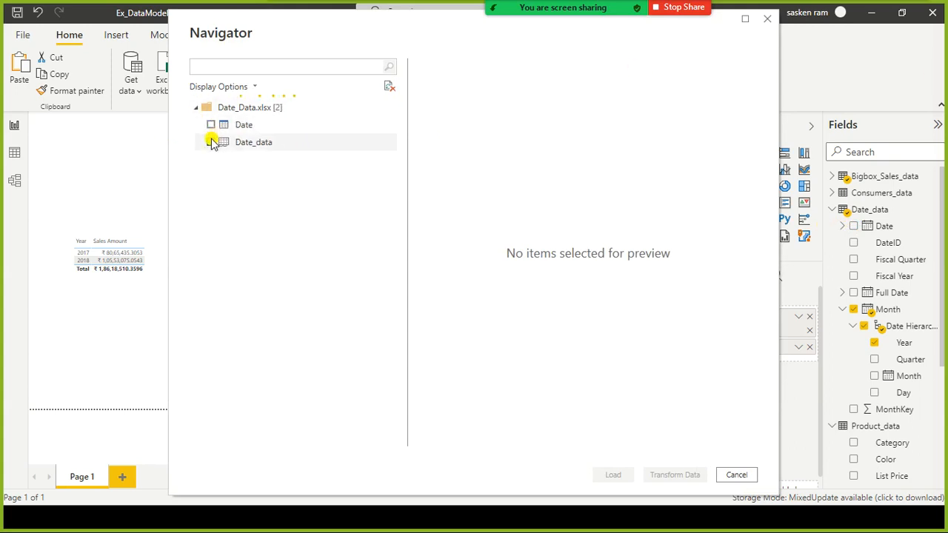
pyautogui.click(211, 142)
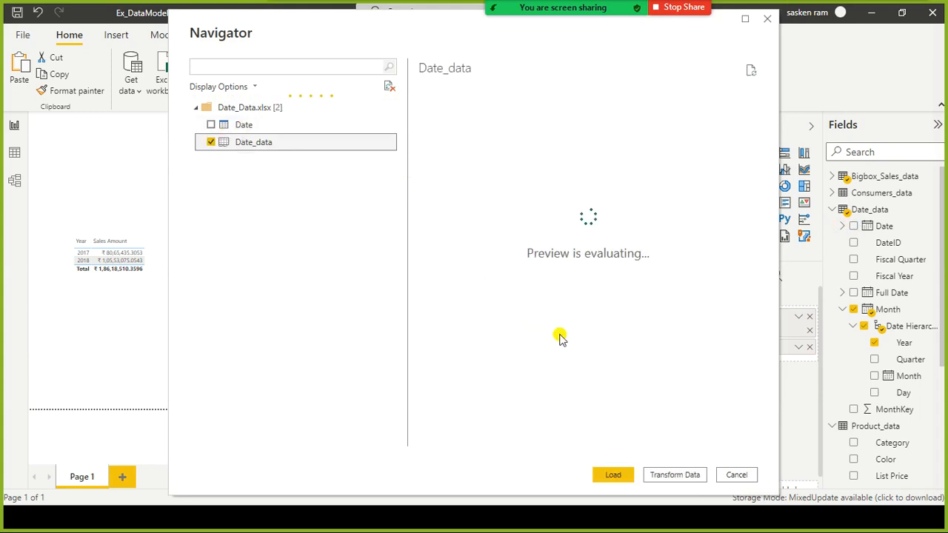
pyautogui.click(619, 474)
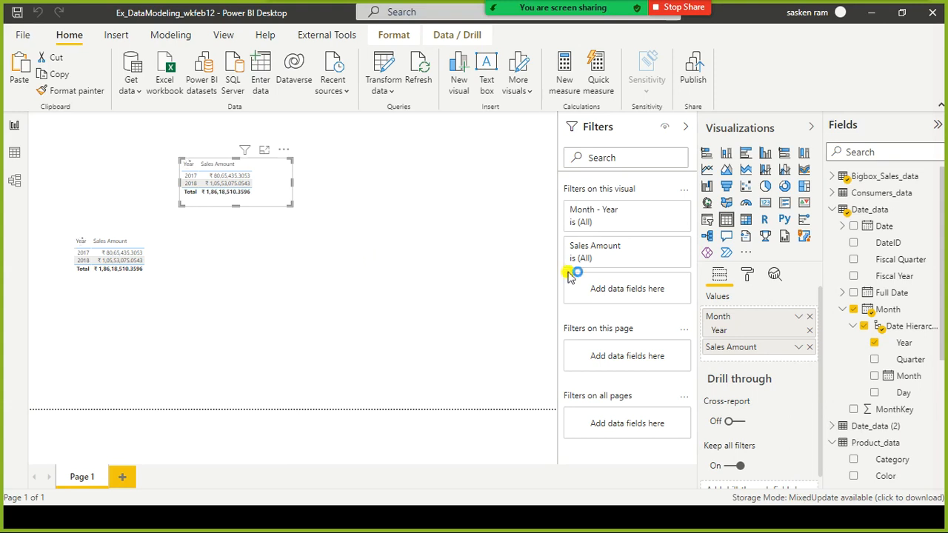
# Step: Collapse the Date_data and Product_data field lists and rename the Date_data (2) table as Ship_Date_data
pyautogui.click(832, 211)
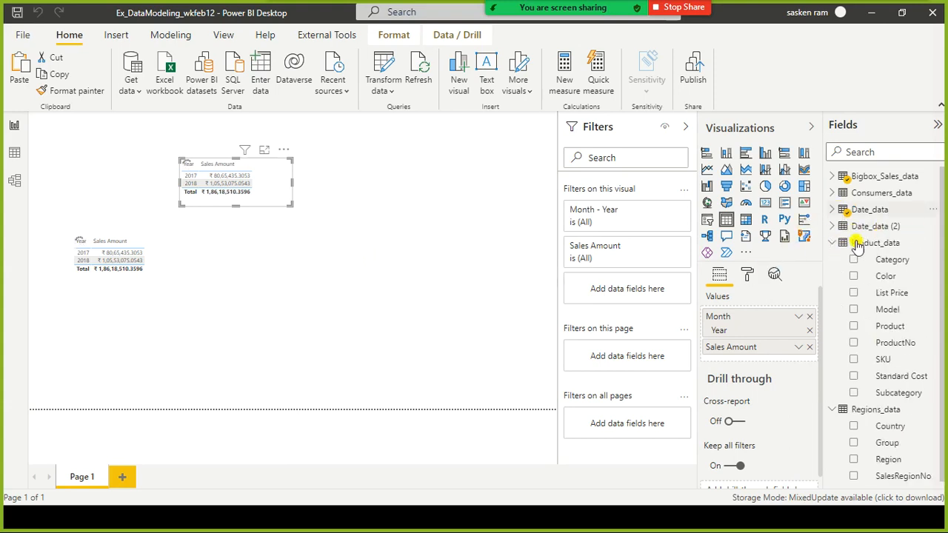
pyautogui.click(833, 243)
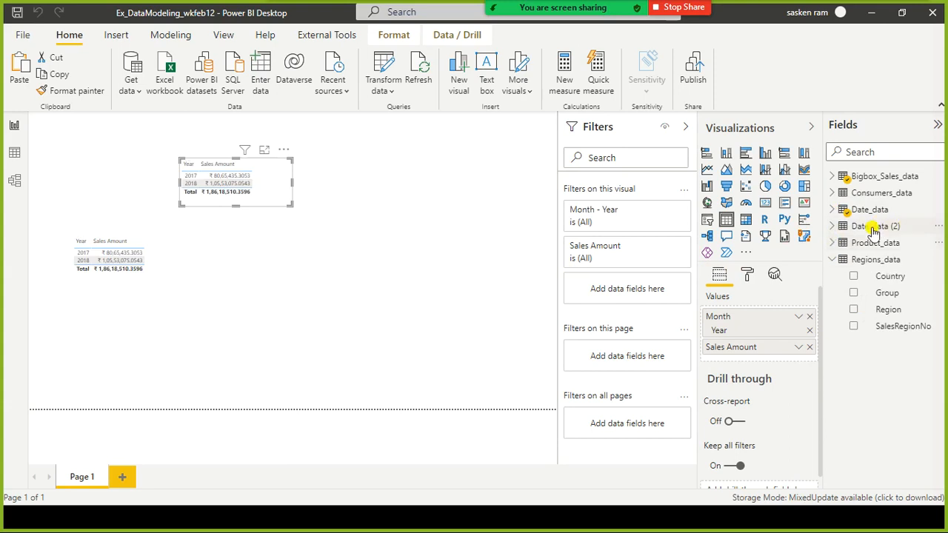
pyautogui.click(939, 226)
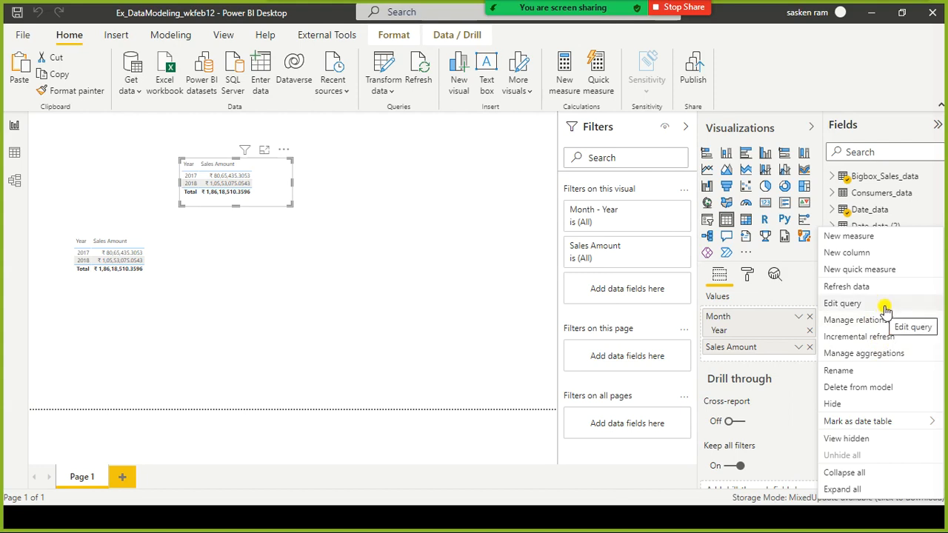
pyautogui.click(858, 370)
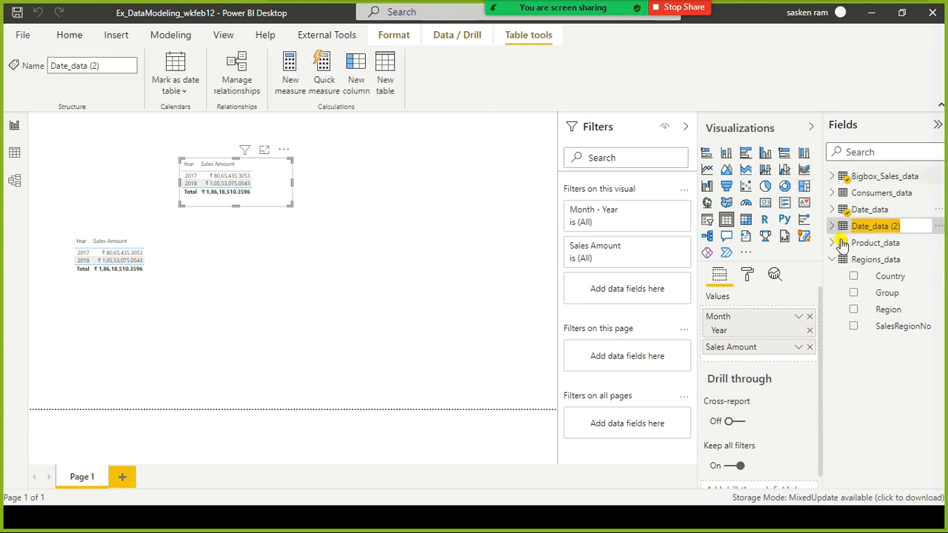
pyautogui.press('Right')
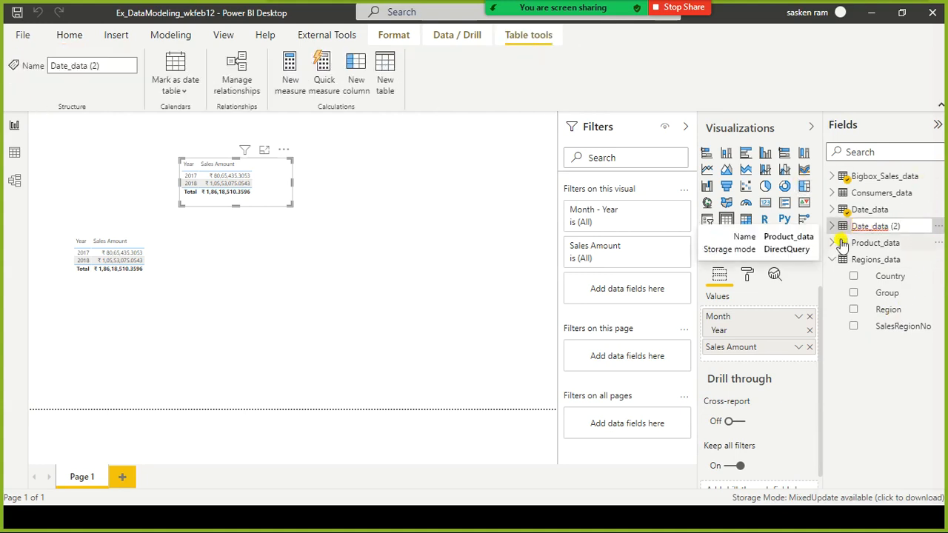
pyautogui.press('Home')
pyautogui.write('s')
pyautogui.press('BackSpace')
pyautogui.write('Sh')
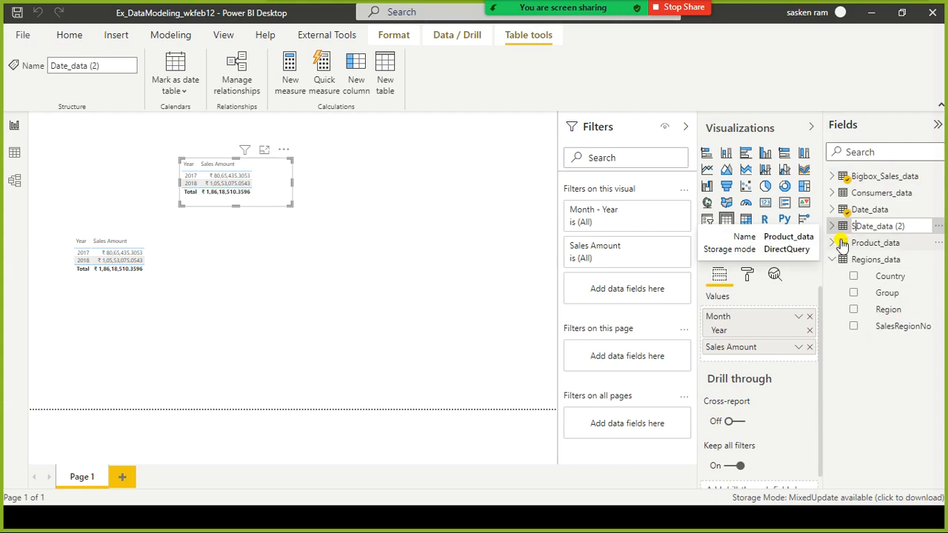
pyautogui.write('p')
pyautogui.press('BackSpace')
pyautogui.write('i_')
pyautogui.press('Delete')
pyautogui.press('Delete')
pyautogui.press('Delete')
pyautogui.press('Delete')
pyautogui.press('Delete')
pyautogui.press('Delete')
pyautogui.press('Delete')
pyautogui.press('Delete')
pyautogui.write('ate_da')
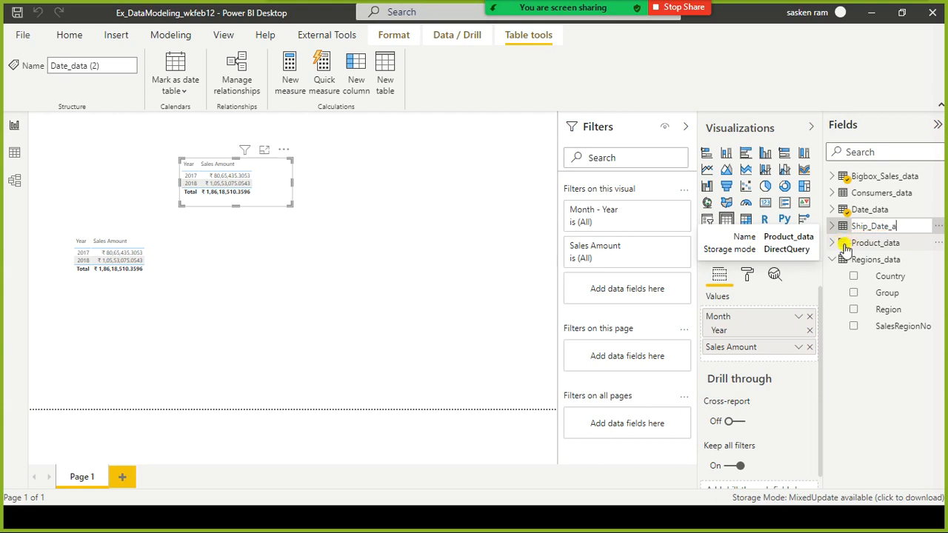
pyautogui.write('ta')
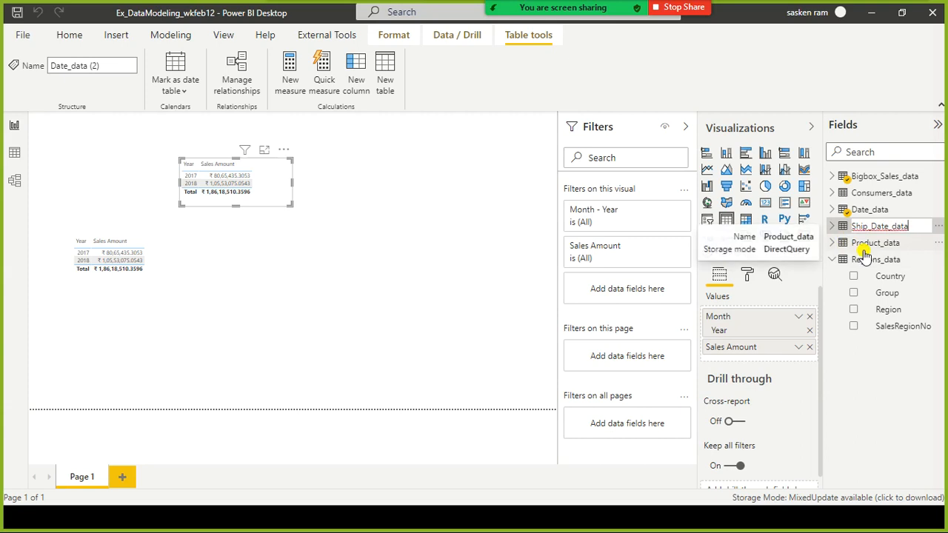
pyautogui.press('Return')
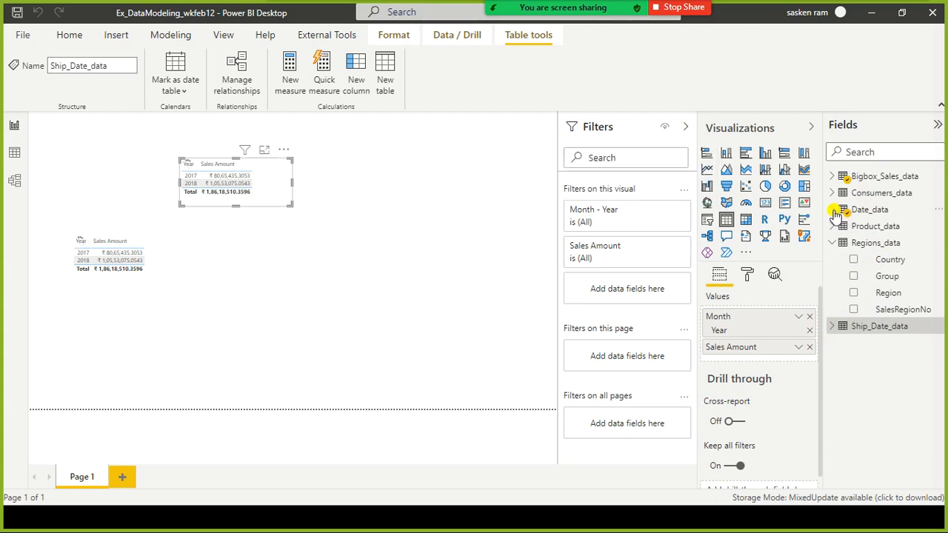
# Step: Expand the Date_data and Ship_Date_data fields, and move the lower yearly Sales Amount table further right on the report page
pyautogui.click(834, 211)
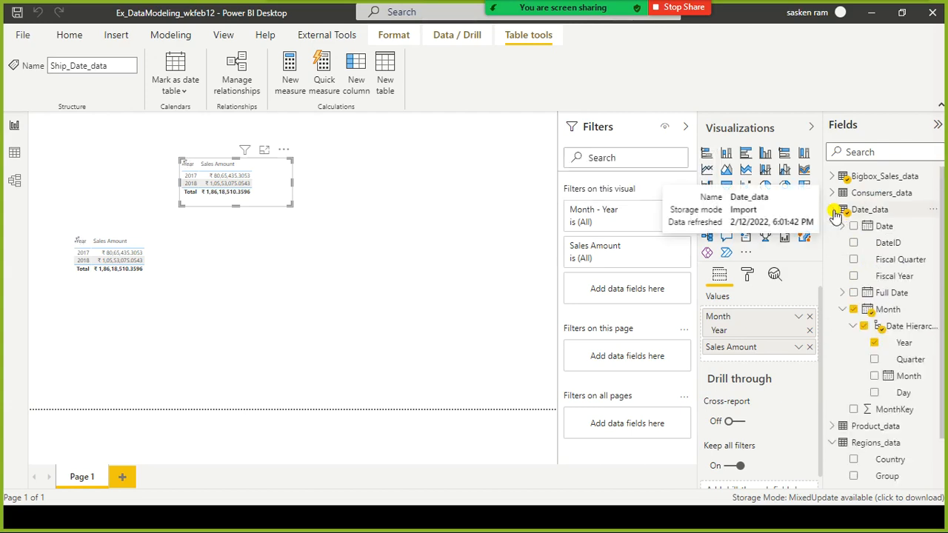
pyautogui.scroll(-1, 899, 244)
pyautogui.click(832, 474)
pyautogui.scroll(-2, 917, 329)
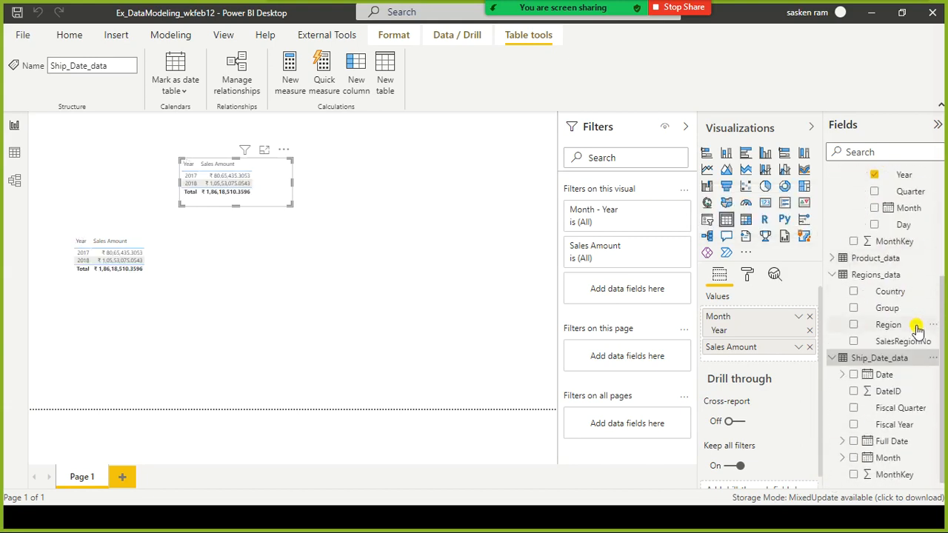
pyautogui.moveTo(167, 281); pyautogui.dragTo(432, 279)
# Step: Delete the inactive relationship between Bigbox_Sales_data and Date_data from the model diagram
pyautogui.click(14, 180)
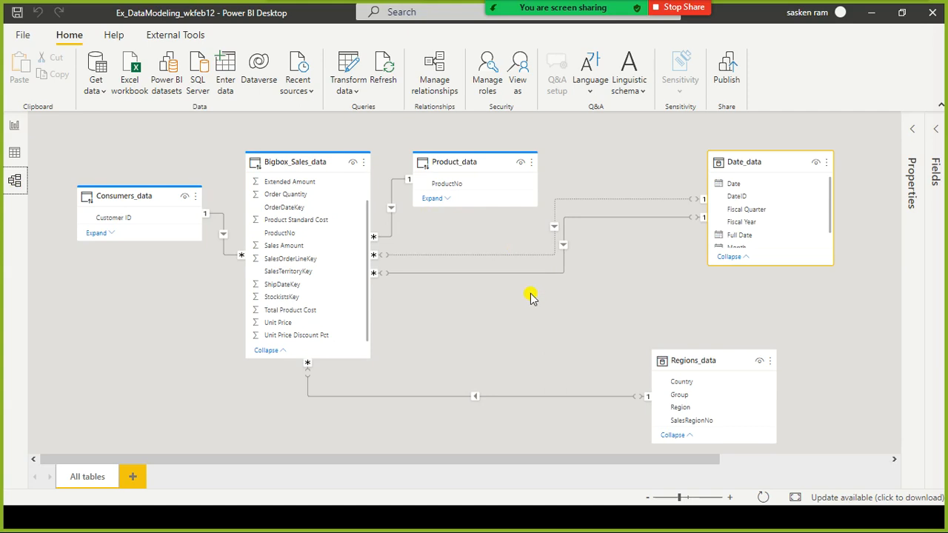
pyautogui.rightClick(649, 201)
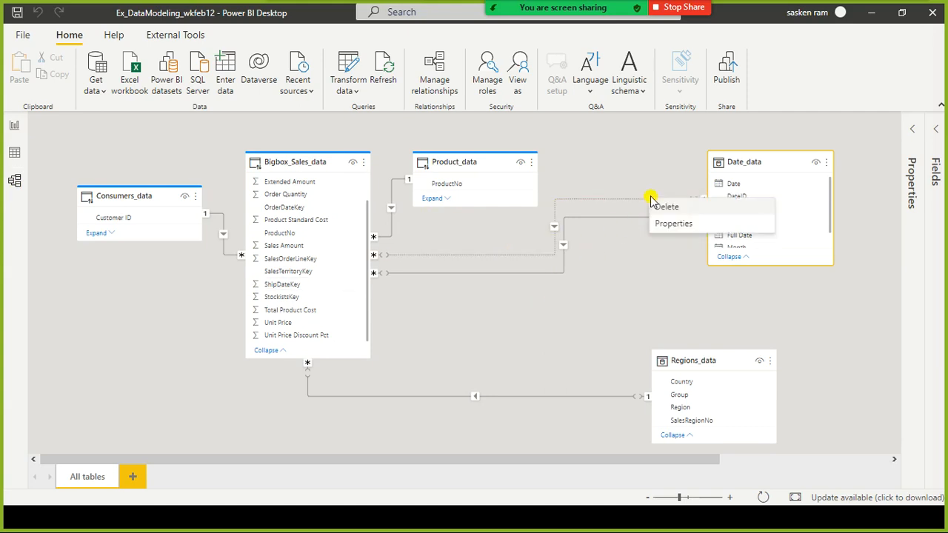
pyautogui.click(660, 207)
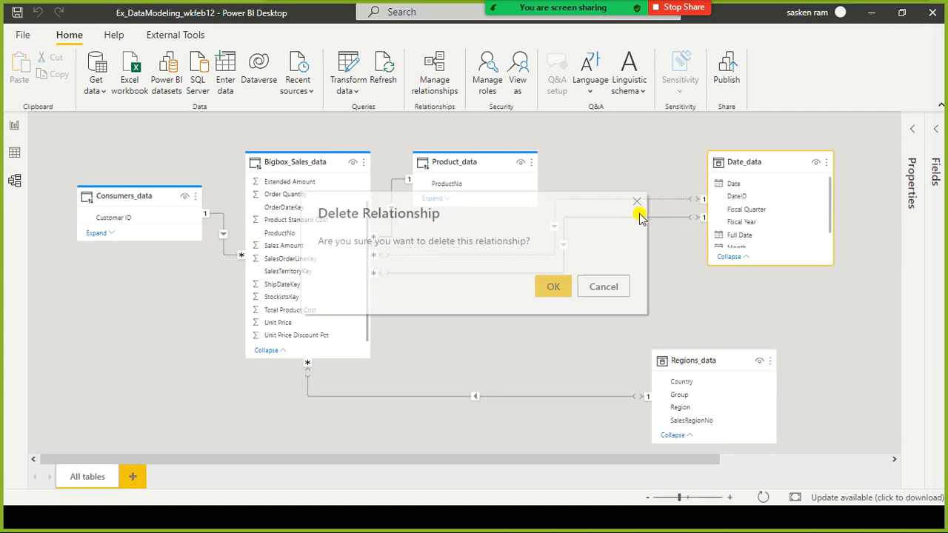
pyautogui.click(548, 285)
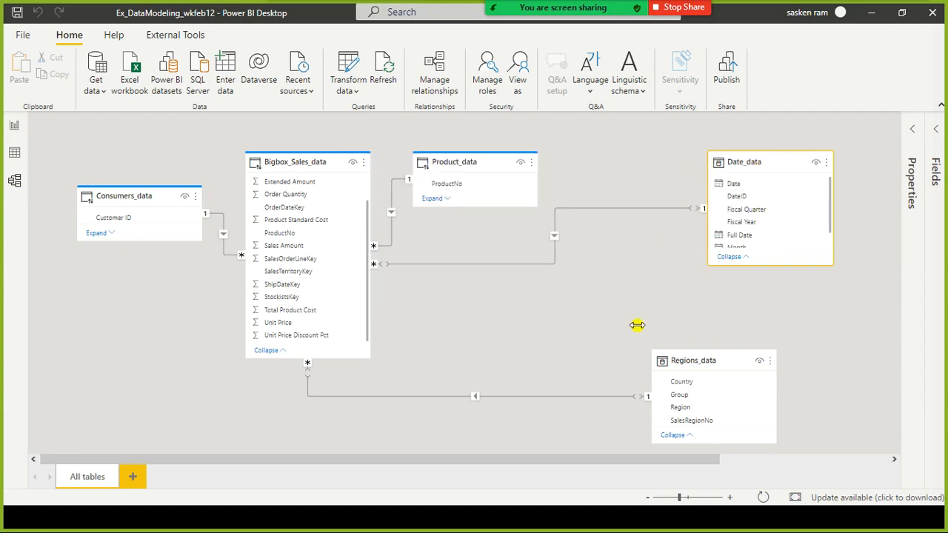
# Step: Place Ship_Date_data below Consumers_data and create an active one-to-many, single-direction relationship from its DateID to ShipDateKey in Bigbox_Sales_data
pyautogui.moveTo(529, 457); pyautogui.dragTo(817, 446)
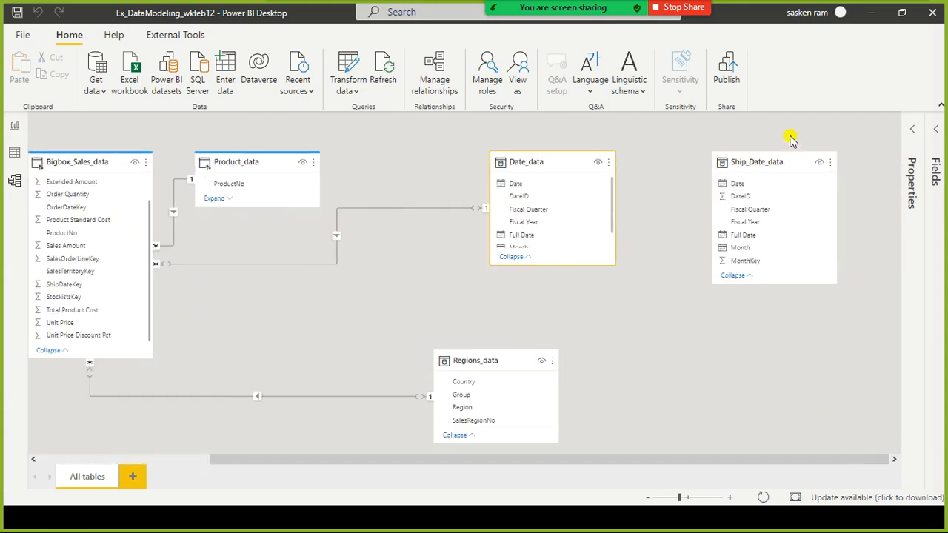
pyautogui.moveTo(744, 174); pyautogui.dragTo(148, 334)
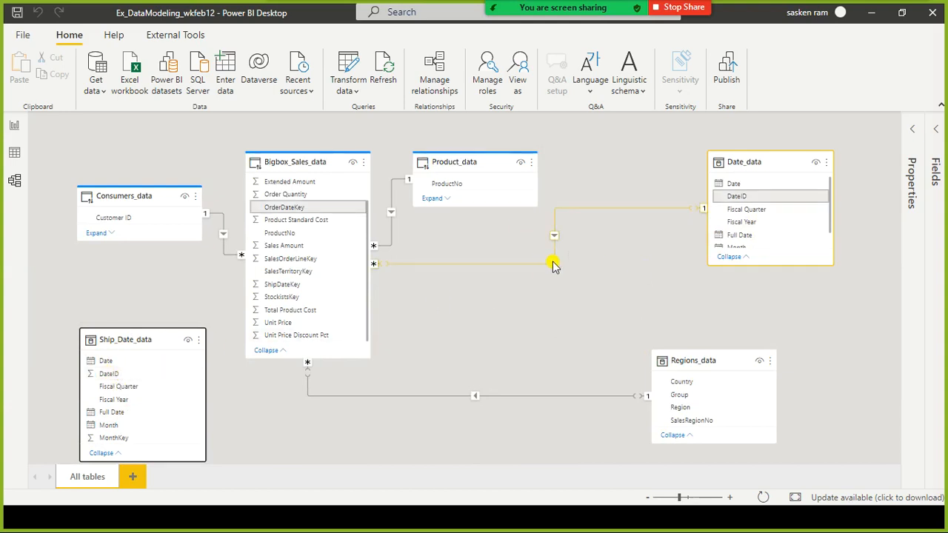
pyautogui.moveTo(117, 374); pyautogui.dragTo(291, 286)
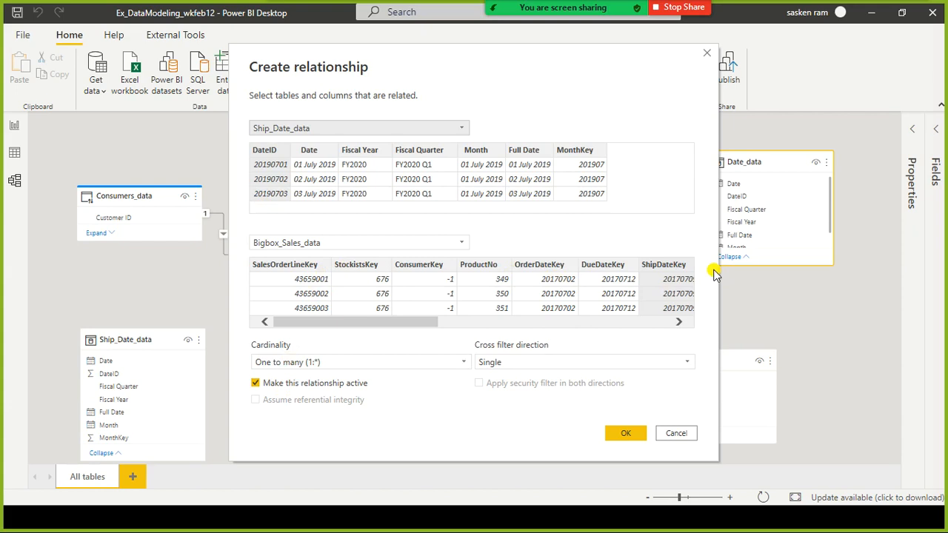
pyautogui.click(626, 434)
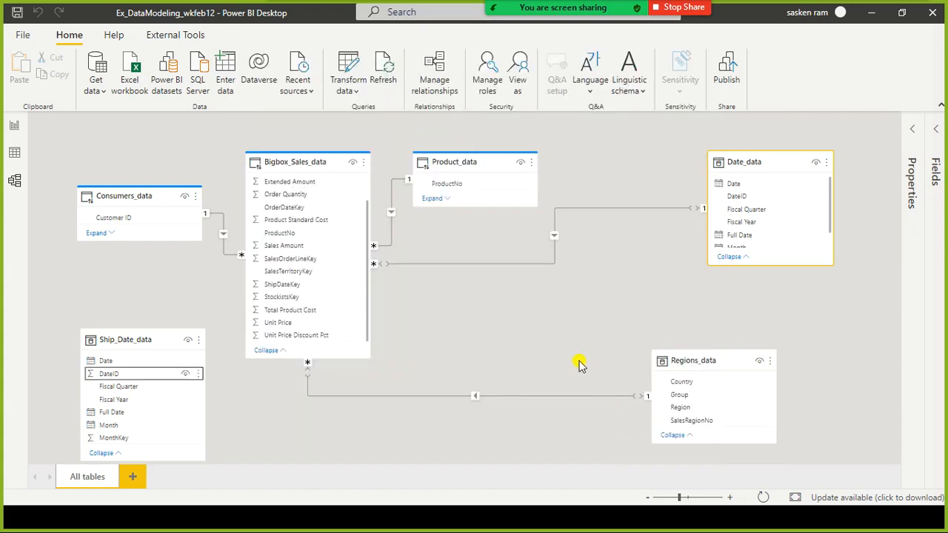
pyautogui.moveTo(136, 344); pyautogui.dragTo(47, 290)
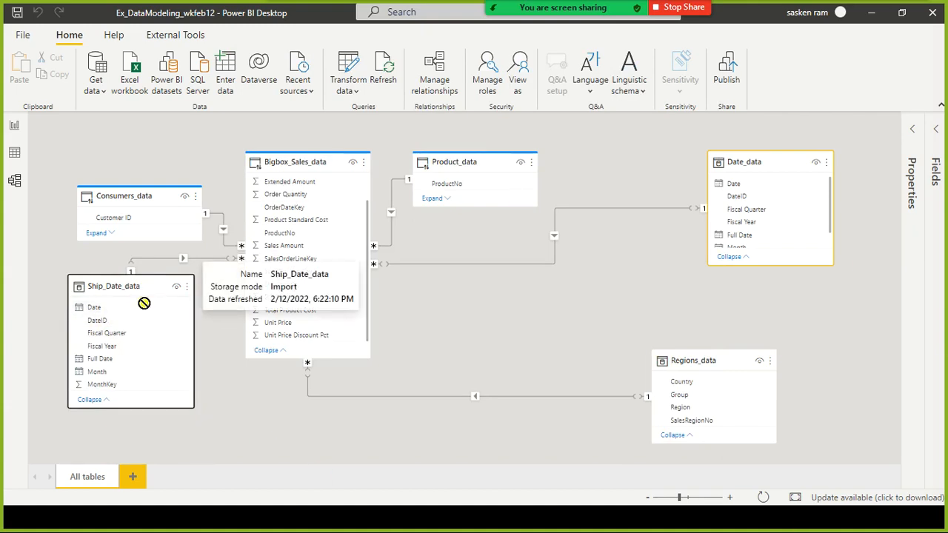
# Step: Replace the Year in the lower Sales Amount table with Year from Ship_Date_data's Month hierarchy, placed before Sales Amount
pyautogui.click(13, 127)
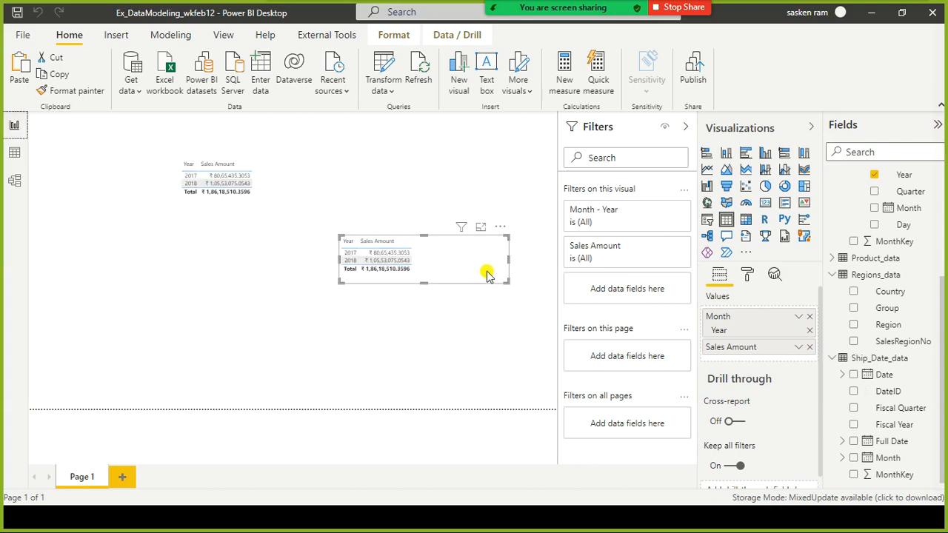
pyautogui.click(810, 318)
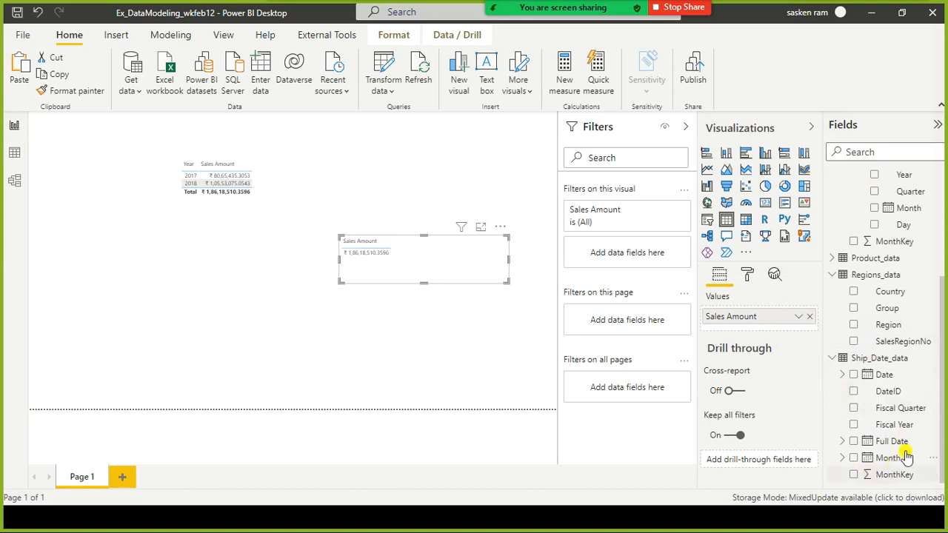
pyautogui.click(842, 458)
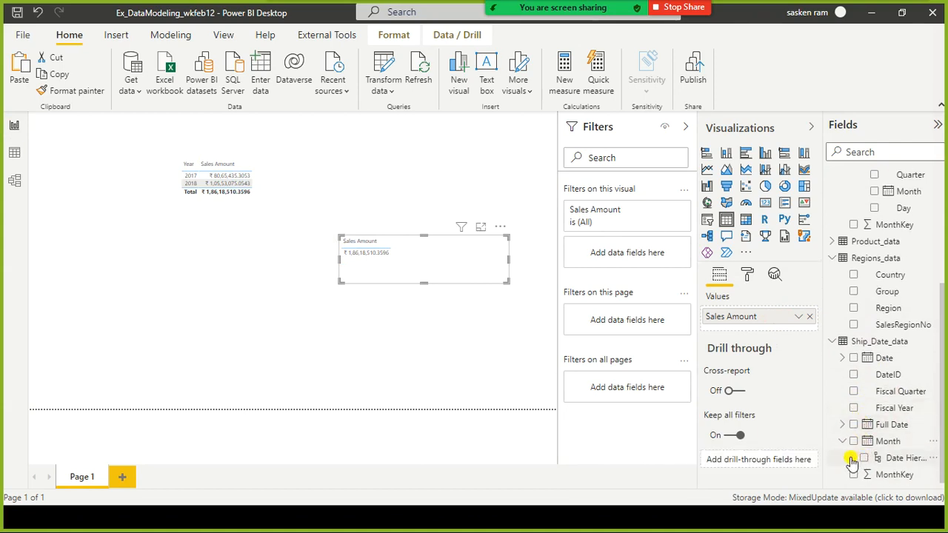
pyautogui.click(852, 459)
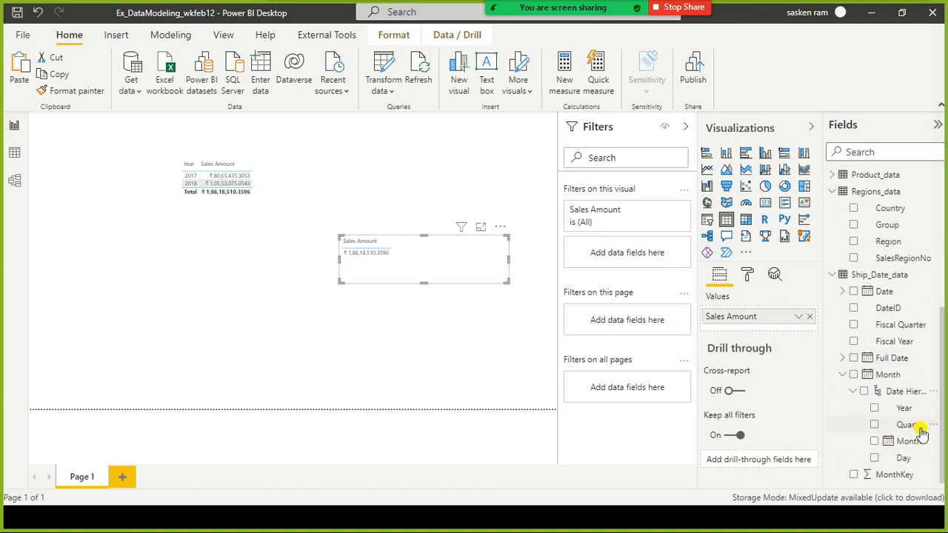
pyautogui.click(875, 410)
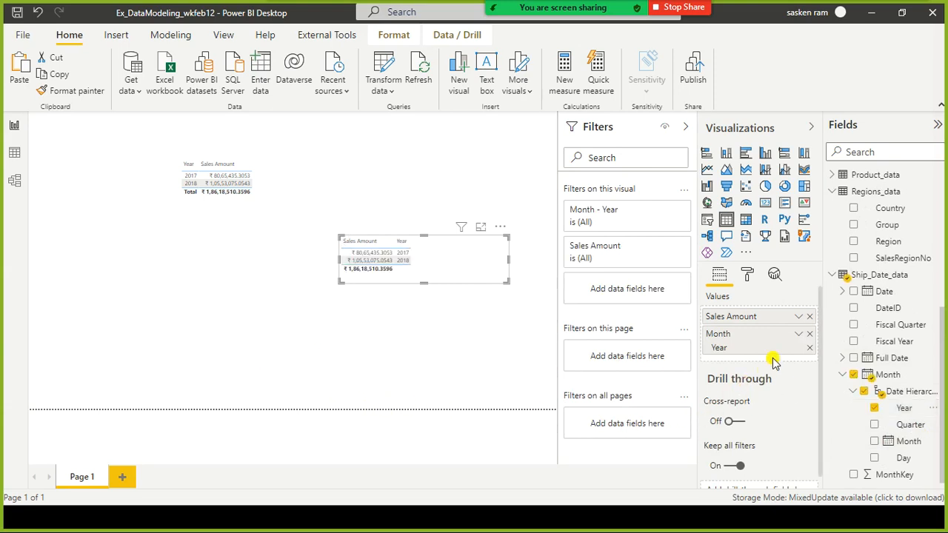
pyautogui.moveTo(775, 314); pyautogui.dragTo(776, 314)
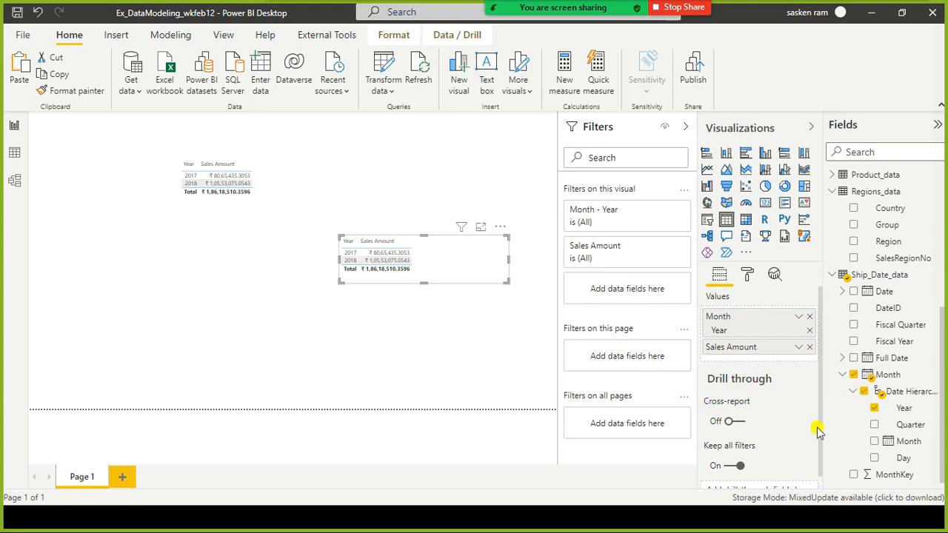
pyautogui.scroll(5, 937, 364)
pyautogui.scroll(1, 937, 364)
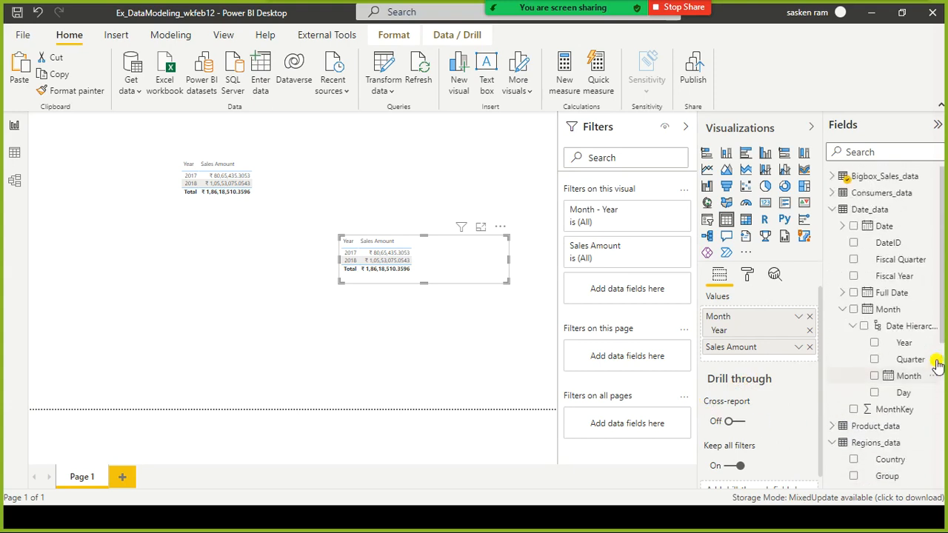
pyautogui.click(257, 203)
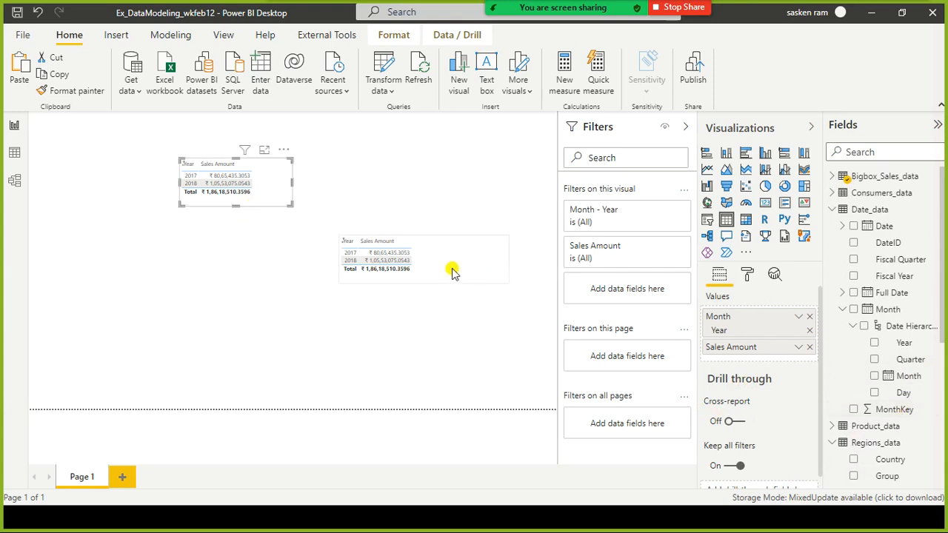
# Step: Move Ship_Date_data slightly higher in the model diagram, keeping it below Consumers_data
pyautogui.click(14, 182)
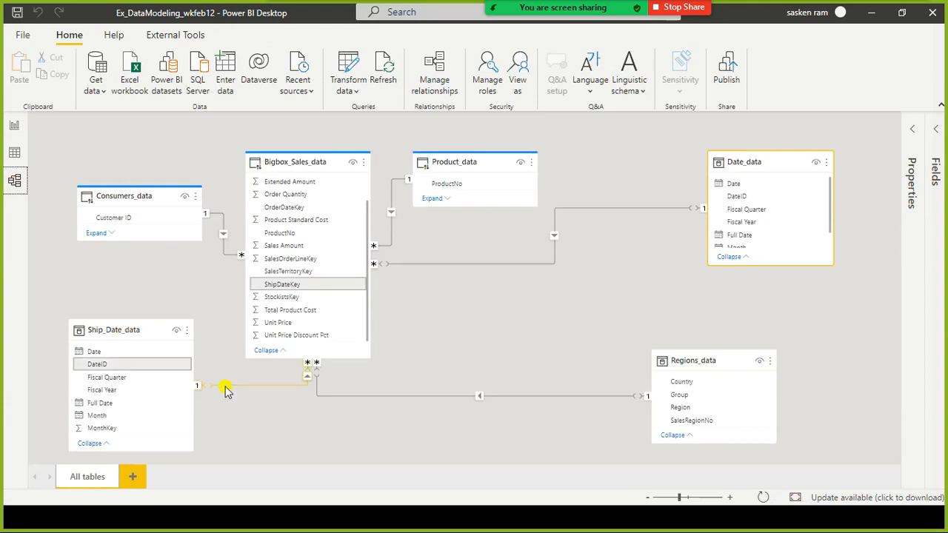
pyautogui.moveTo(77, 353); pyautogui.dragTo(76, 284)
pyautogui.moveTo(118, 261); pyautogui.dragTo(118, 301)
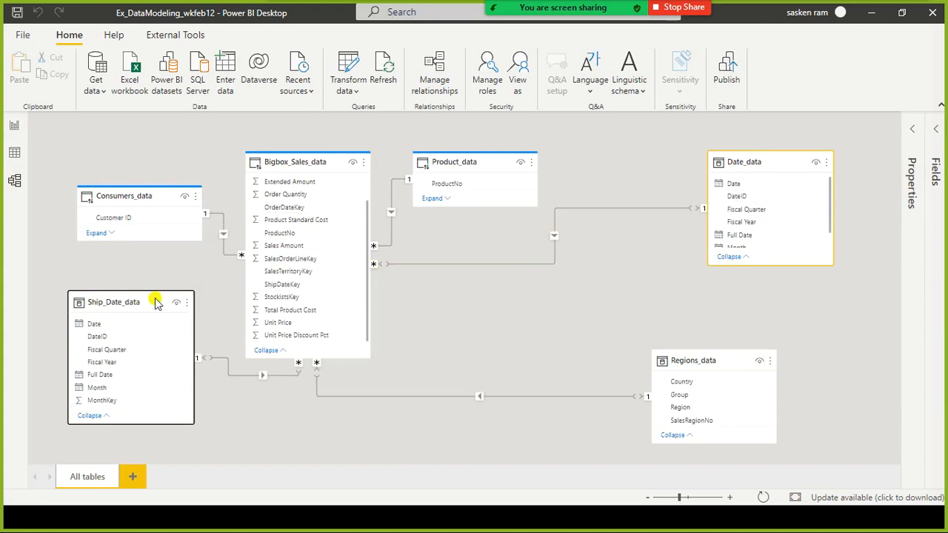
# Step: Swap the lower table's Month Year for Year from Ship_Date_data's Full Date hierarchy and place it before Sales Amount
pyautogui.click(14, 127)
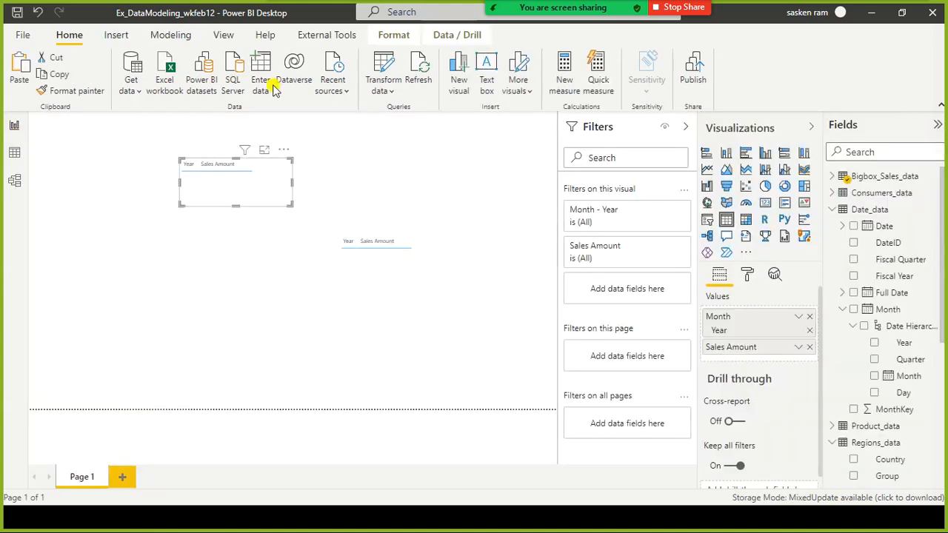
pyautogui.click(489, 270)
pyautogui.scroll(-7, 908, 408)
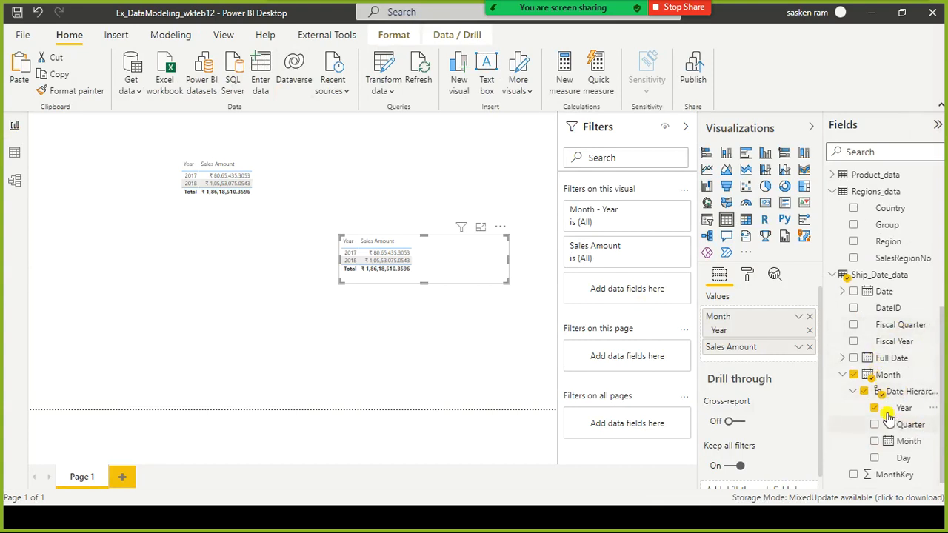
pyautogui.click(842, 359)
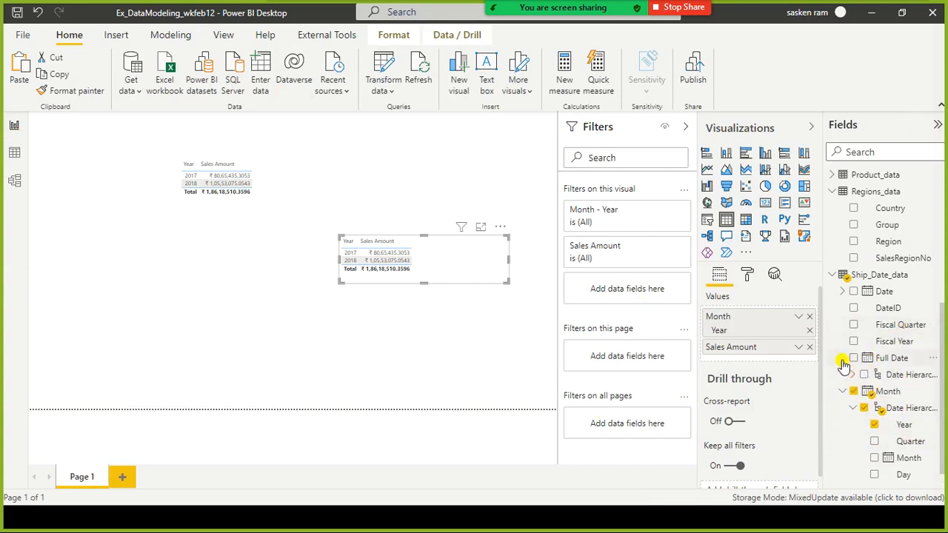
pyautogui.click(852, 375)
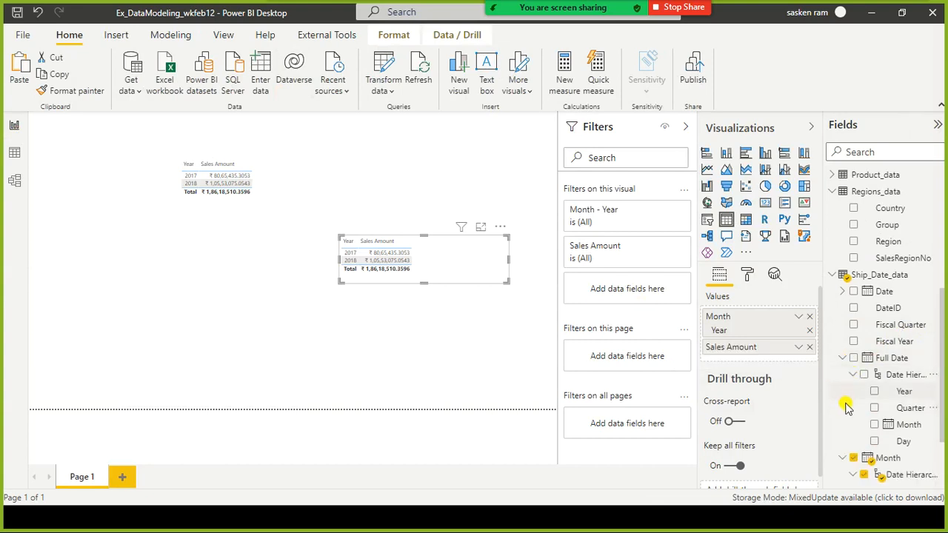
pyautogui.moveTo(872, 394); pyautogui.dragTo(808, 334)
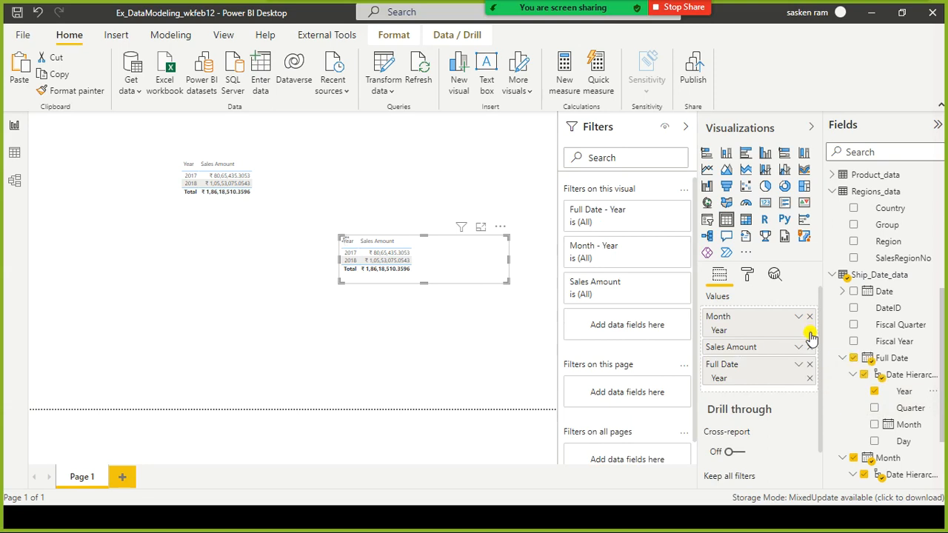
pyautogui.click(810, 318)
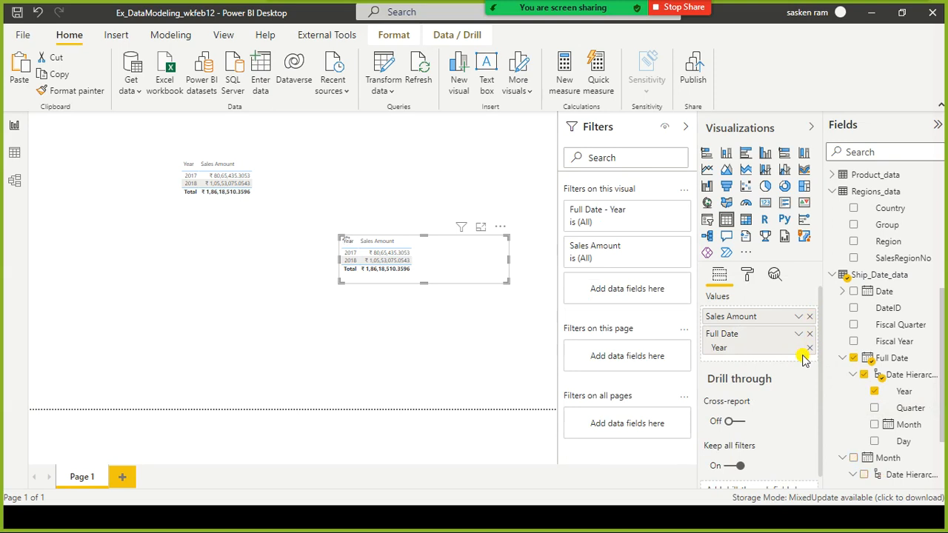
pyautogui.moveTo(774, 348); pyautogui.dragTo(776, 308)
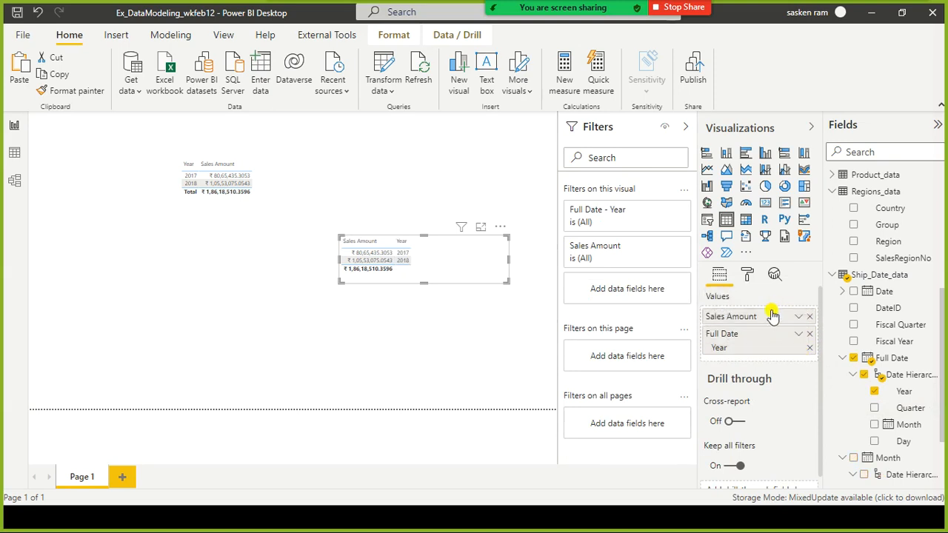
pyautogui.moveTo(751, 338); pyautogui.dragTo(756, 313)
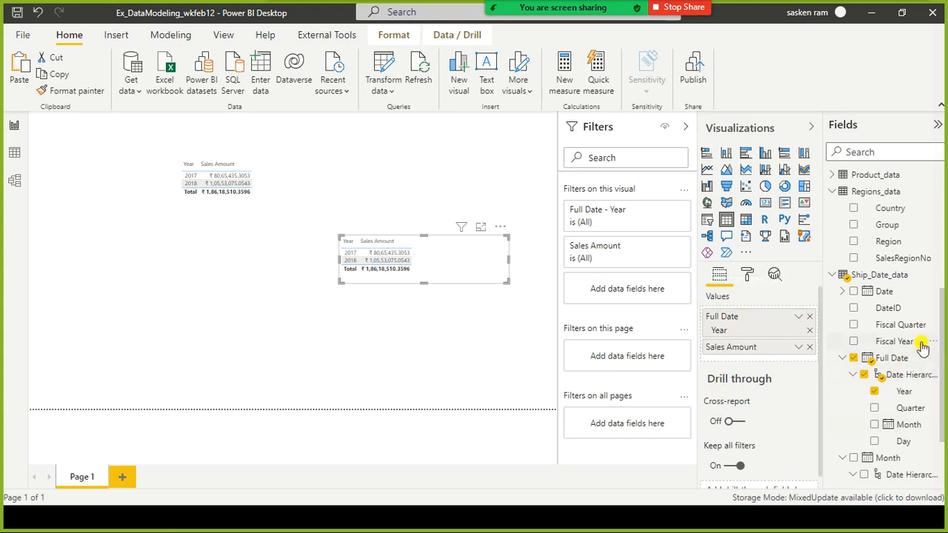
# Step: Replace the upper table's Month Year with Year from the Full Date hierarchy of Date_data
pyautogui.scroll(6, 939, 340)
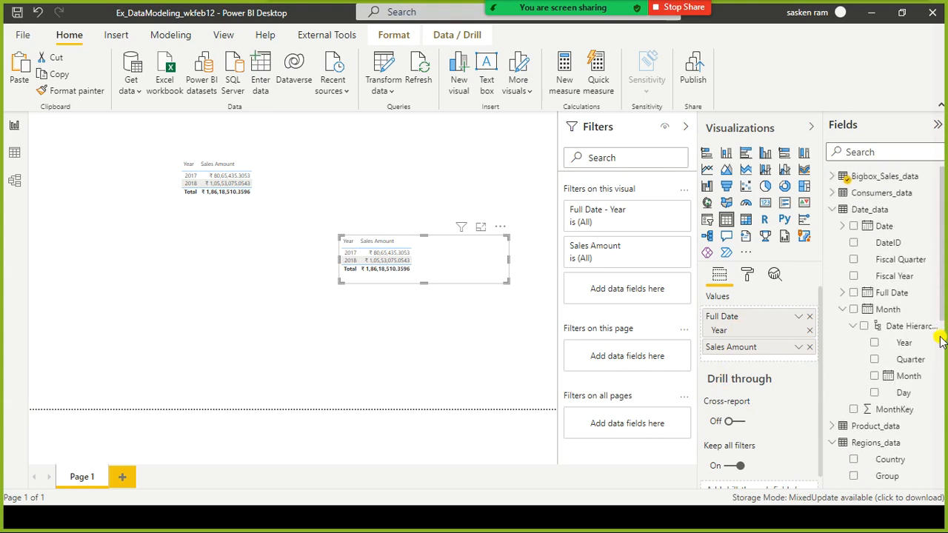
pyautogui.click(272, 209)
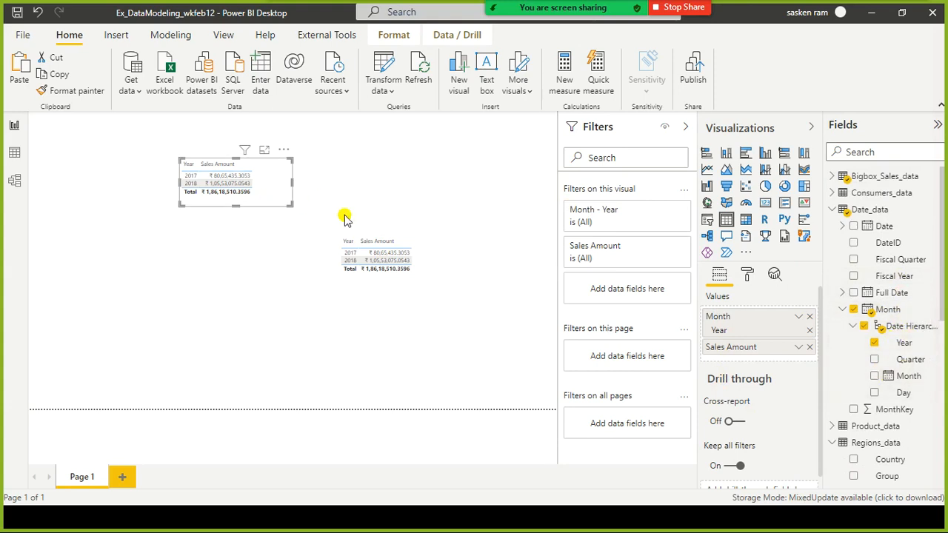
pyautogui.click(810, 316)
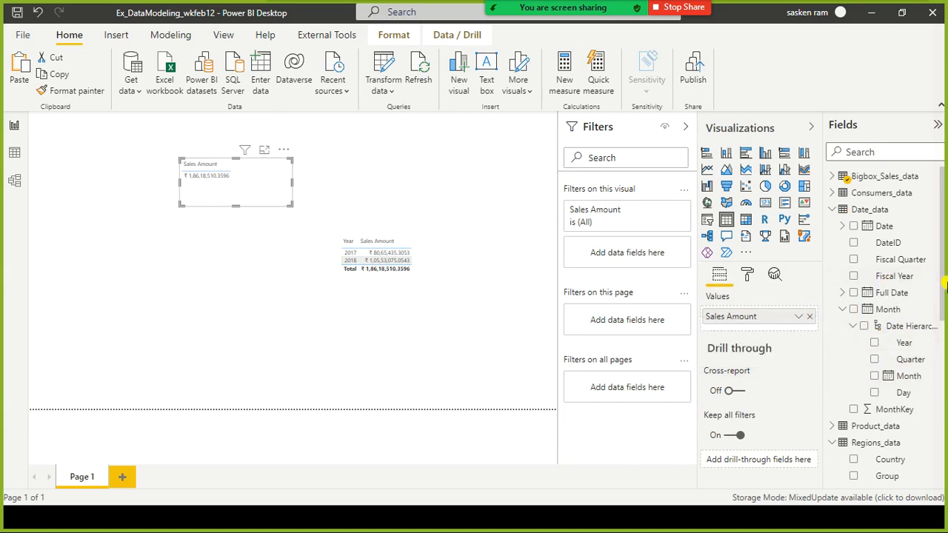
pyautogui.scroll(-4, 911, 319)
pyautogui.scroll(5, 910, 320)
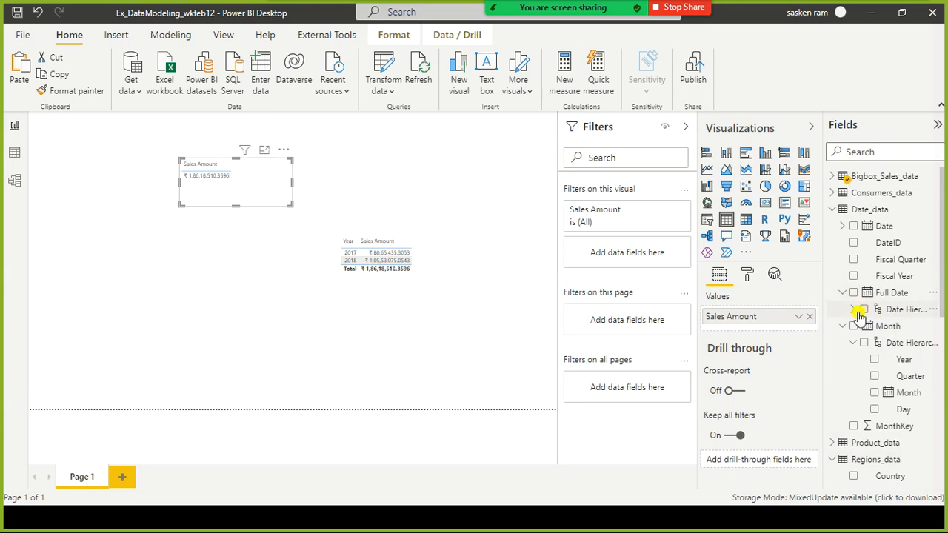
pyautogui.click(855, 311)
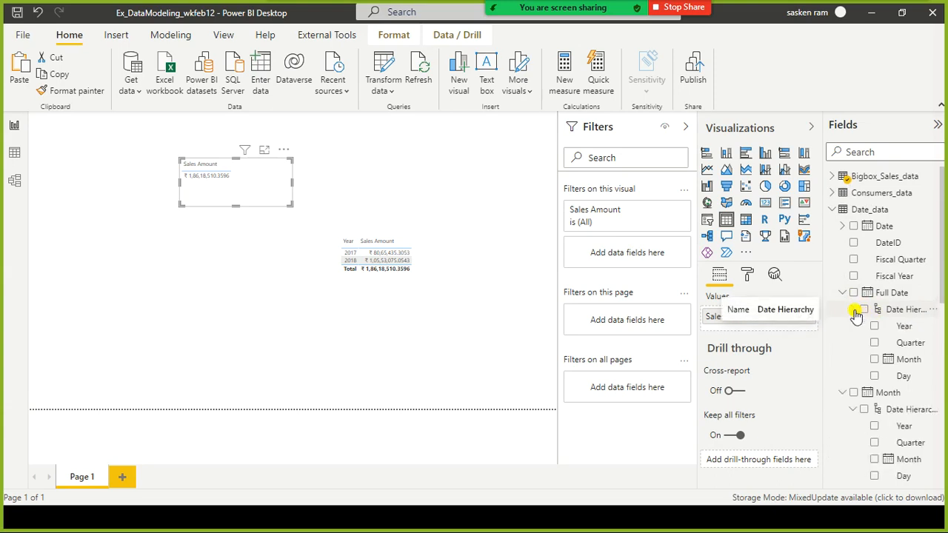
pyautogui.click(874, 326)
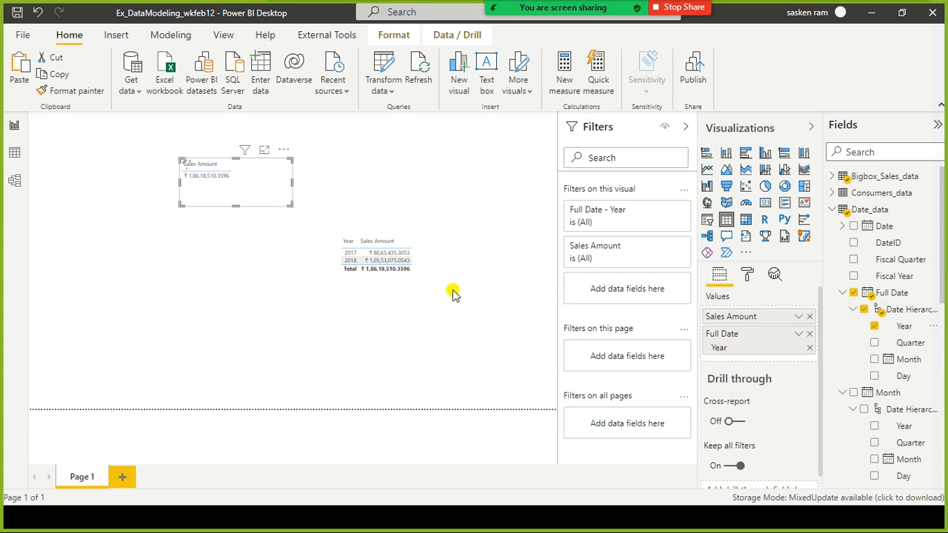
# Step: Collapse the Month field of Ship_Date_data, then remove the Full Date Year from the lower table and add it again after Sales Amount
pyautogui.click(408, 283)
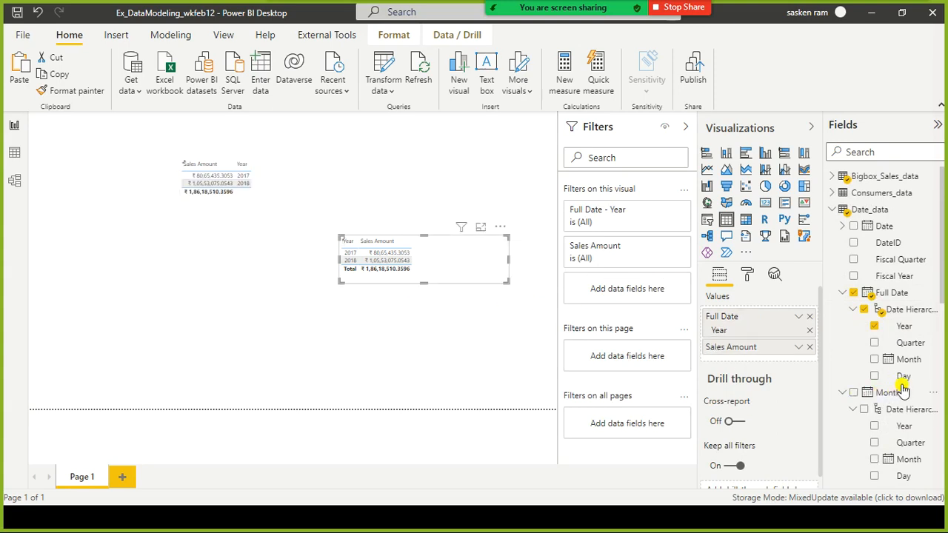
pyautogui.scroll(-5, 909, 362)
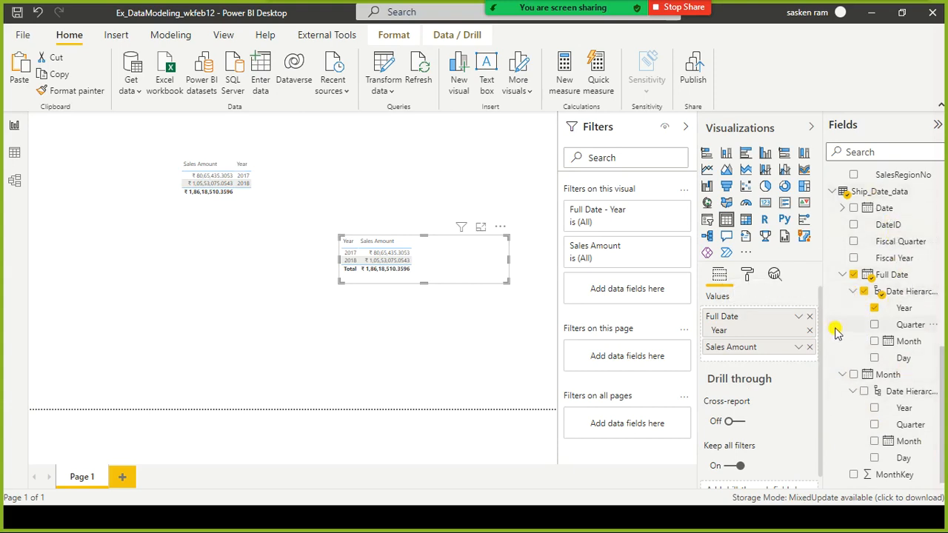
pyautogui.click(842, 274)
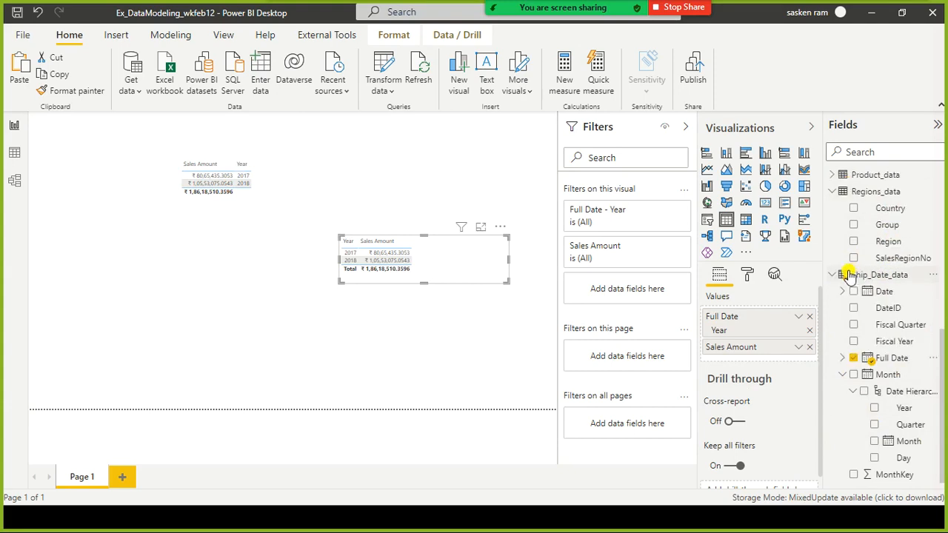
pyautogui.click(845, 374)
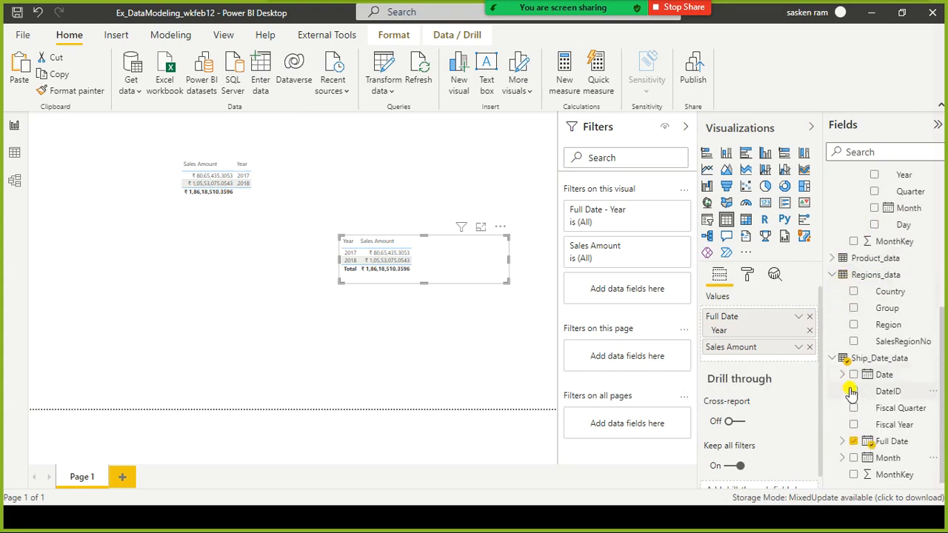
pyautogui.click(842, 441)
pyautogui.scroll(-2, 894, 448)
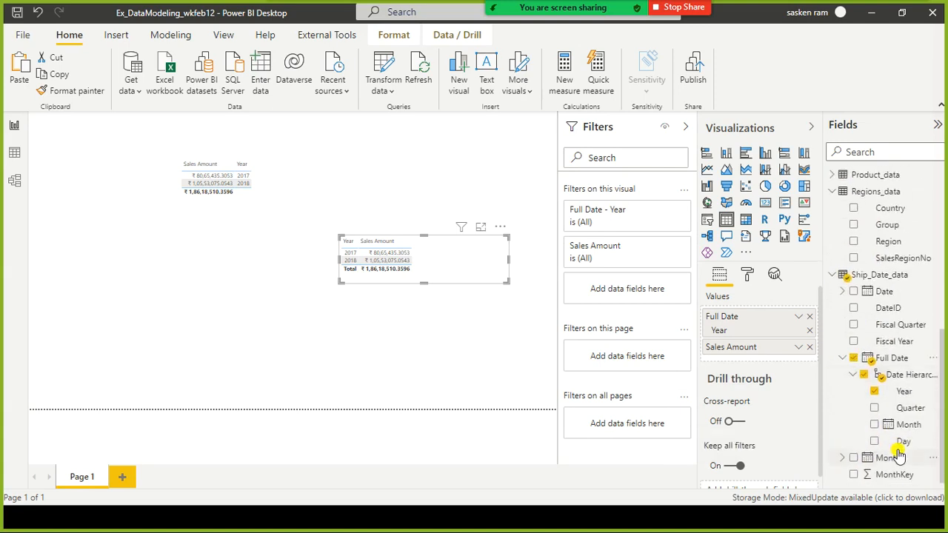
pyautogui.click(874, 392)
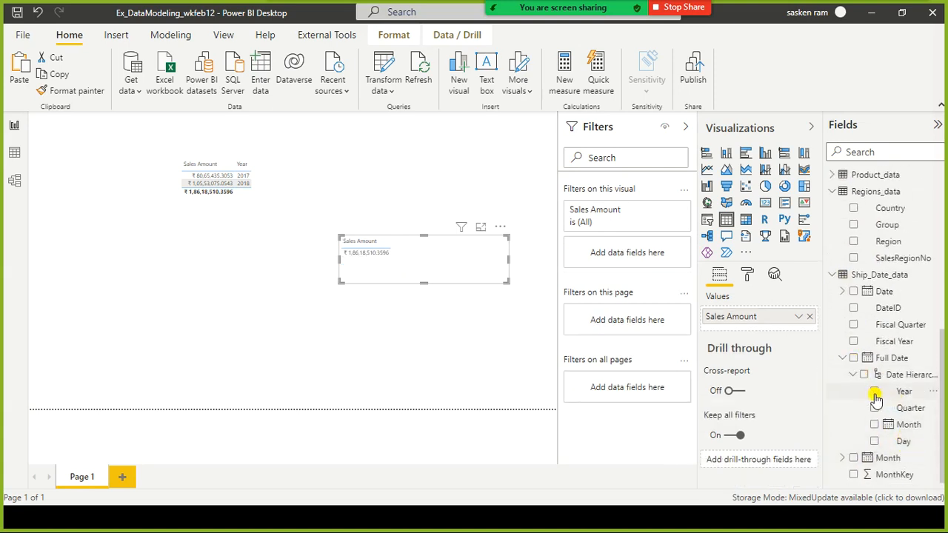
pyautogui.click(875, 393)
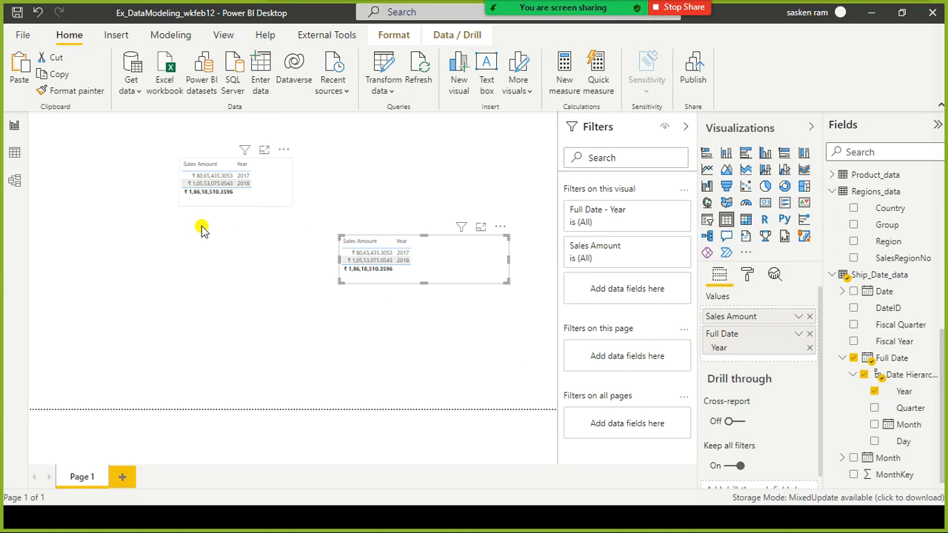
# Step: Move the upper yearly Sales Amount table down toward the left edge of the report page
pyautogui.moveTo(204, 202); pyautogui.dragTo(80, 241)
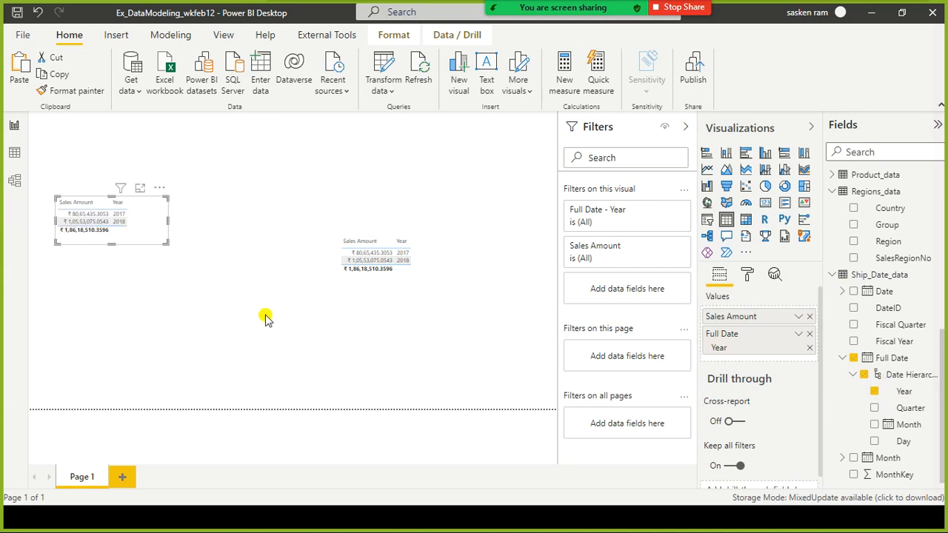
pyautogui.click(406, 282)
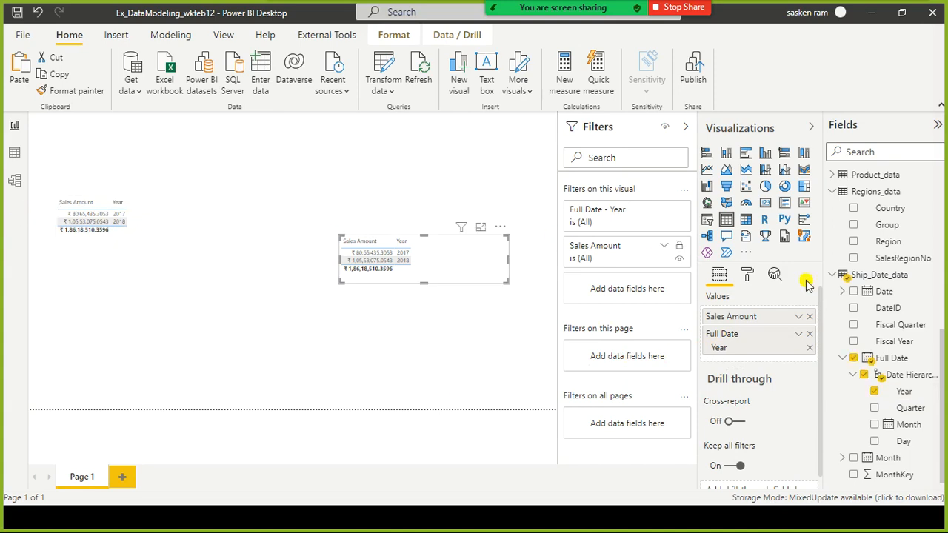
# Step: Examine which columns link Bigbox_Sales_data to Ship_Date_data in their relationship settings, keeping the relationship as it is
pyautogui.click(14, 180)
pyautogui.moveTo(123, 302); pyautogui.dragTo(52, 315)
pyautogui.click(285, 376)
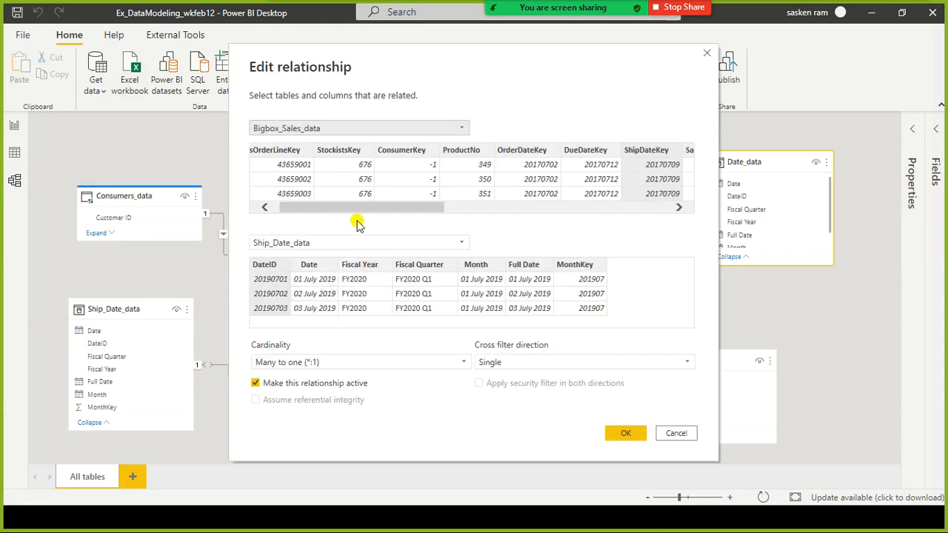
pyautogui.moveTo(330, 210); pyautogui.dragTo(278, 204)
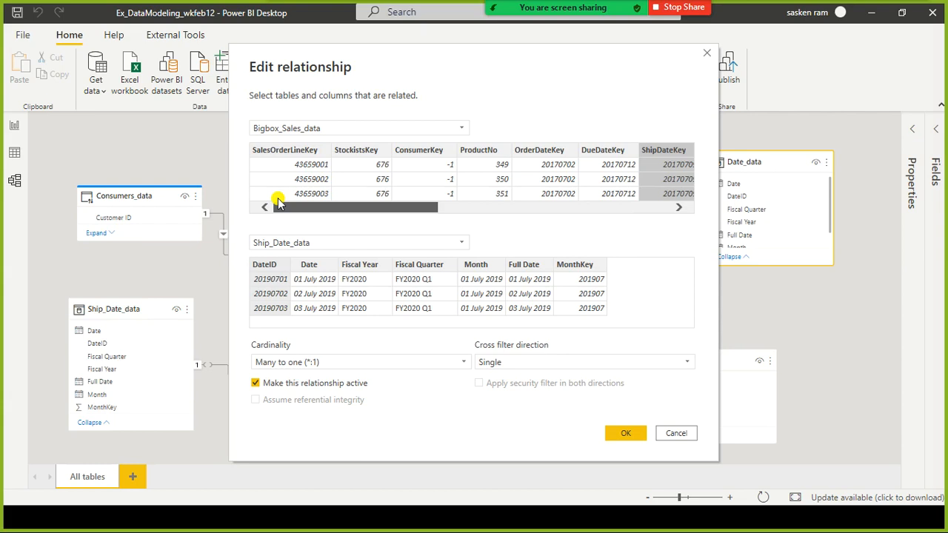
pyautogui.moveTo(278, 204); pyautogui.dragTo(311, 219)
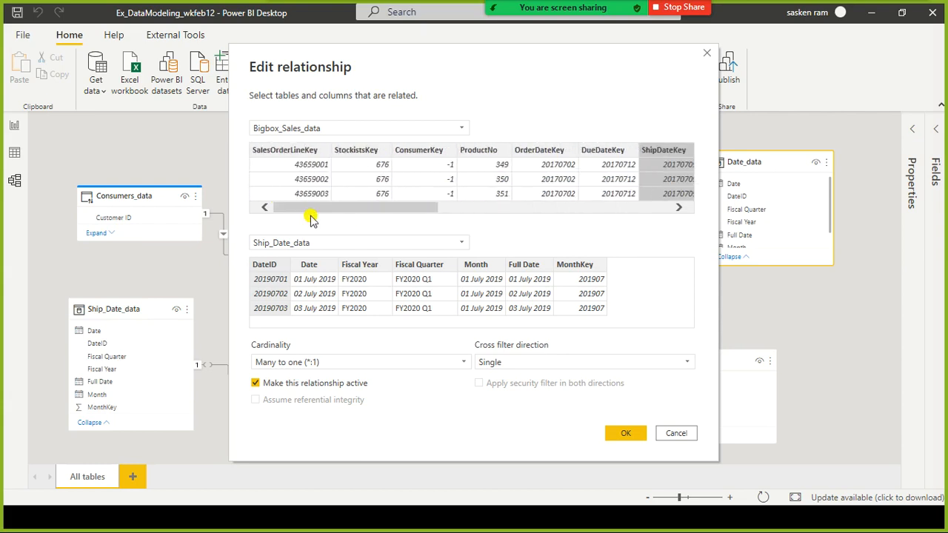
pyautogui.click(624, 433)
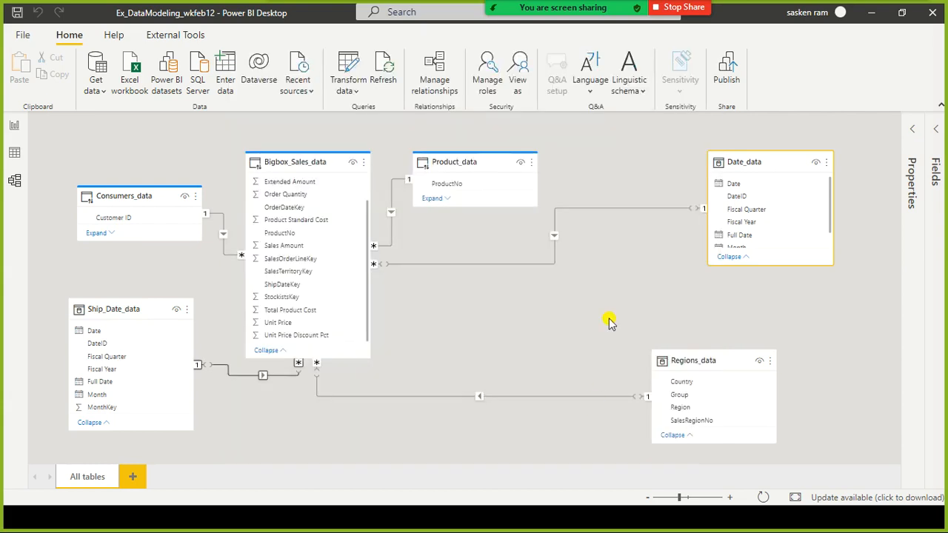
# Step: Check the linked columns of the Bigbox_Sales_data to Date_data relationship and go back to the report page
pyautogui.doubleClick(604, 209)
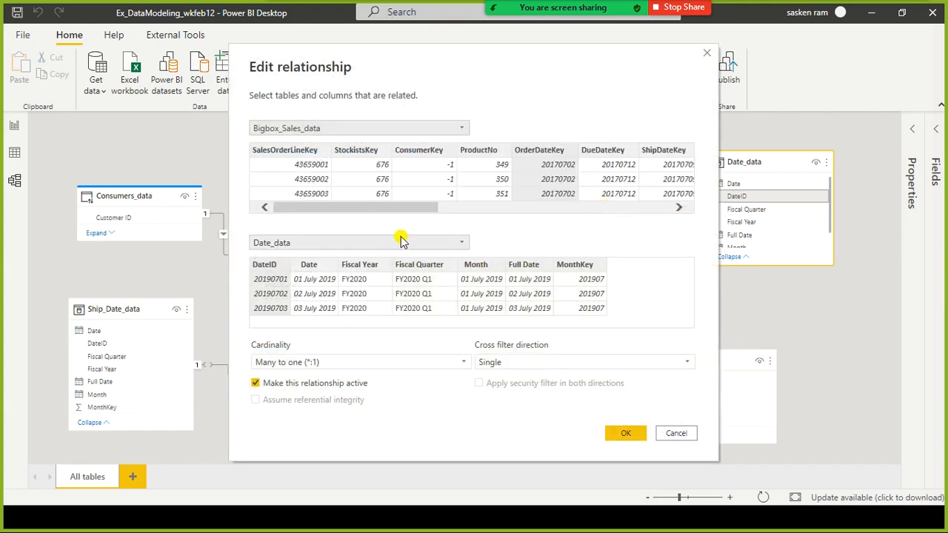
pyautogui.click(612, 437)
pyautogui.click(16, 127)
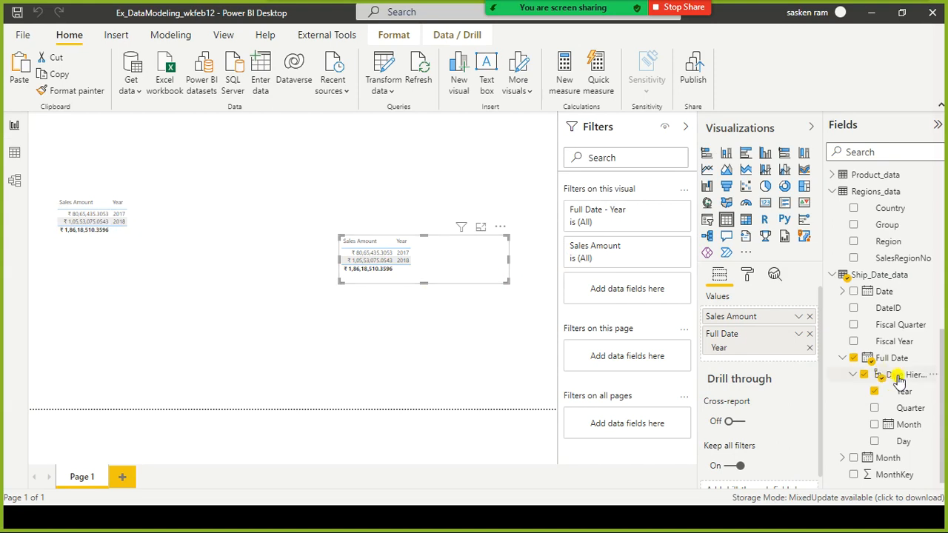
# Step: Clear the right-hand table's fields and rebuild it with Year from Ship_Date_data's Full Date hierarchy followed by Sales Amount
pyautogui.click(809, 317)
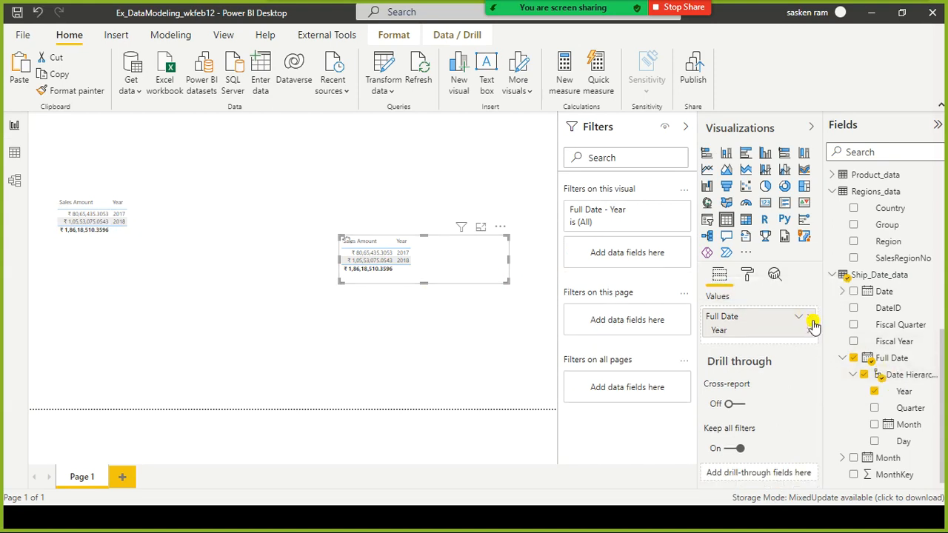
pyautogui.click(810, 324)
pyautogui.scroll(5, 937, 326)
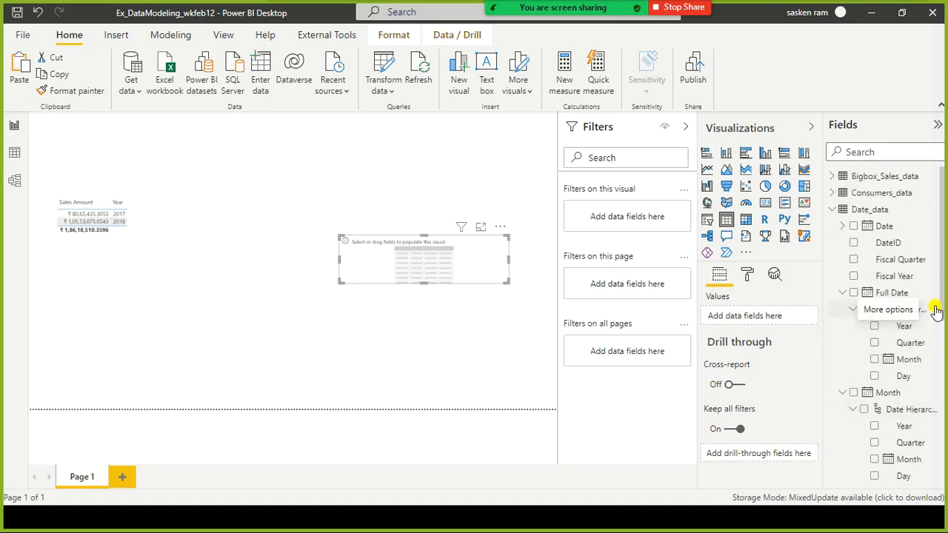
pyautogui.click(833, 209)
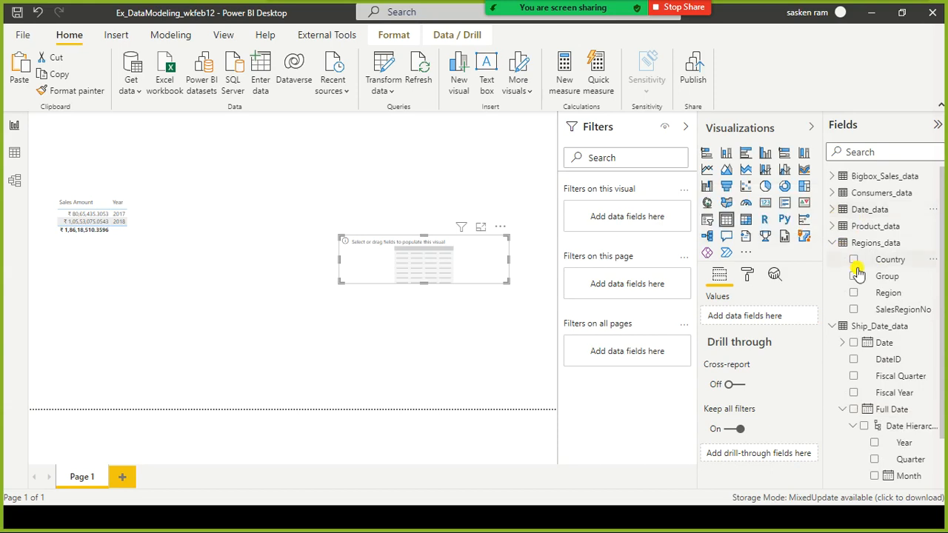
pyautogui.scroll(-1, 870, 296)
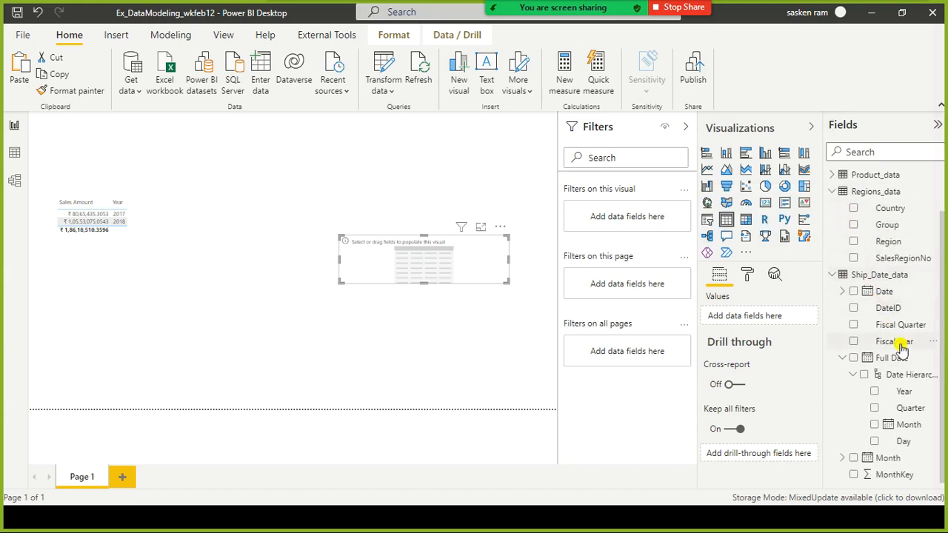
pyautogui.click(874, 394)
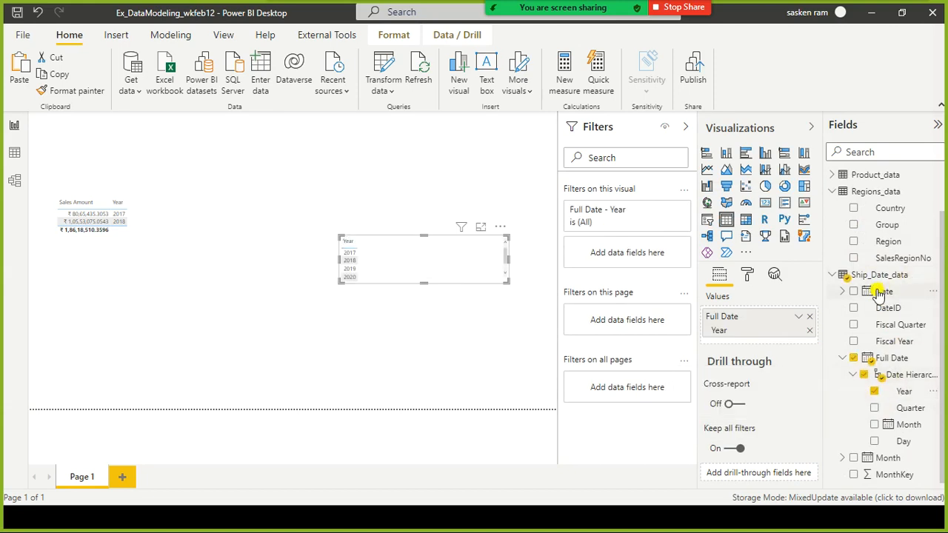
pyautogui.scroll(1, 878, 294)
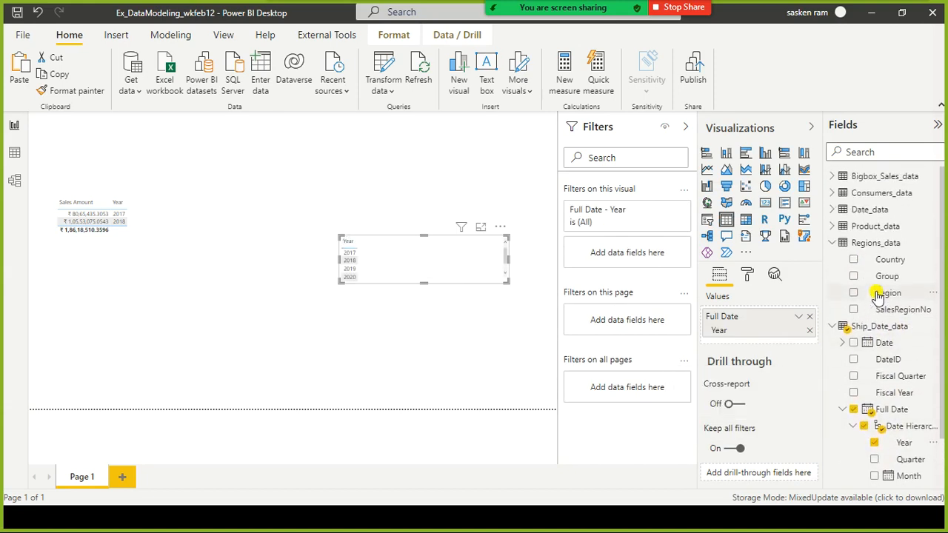
pyautogui.click(831, 179)
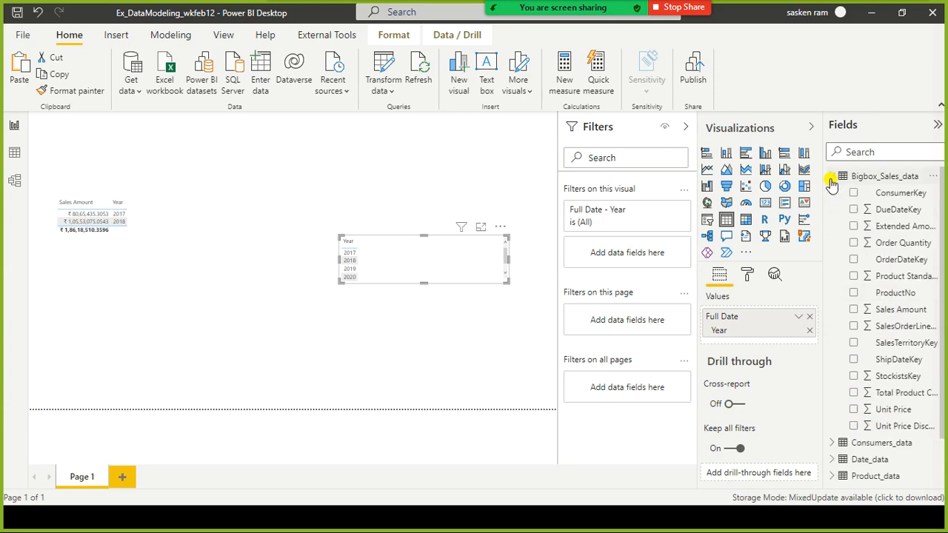
pyautogui.click(854, 310)
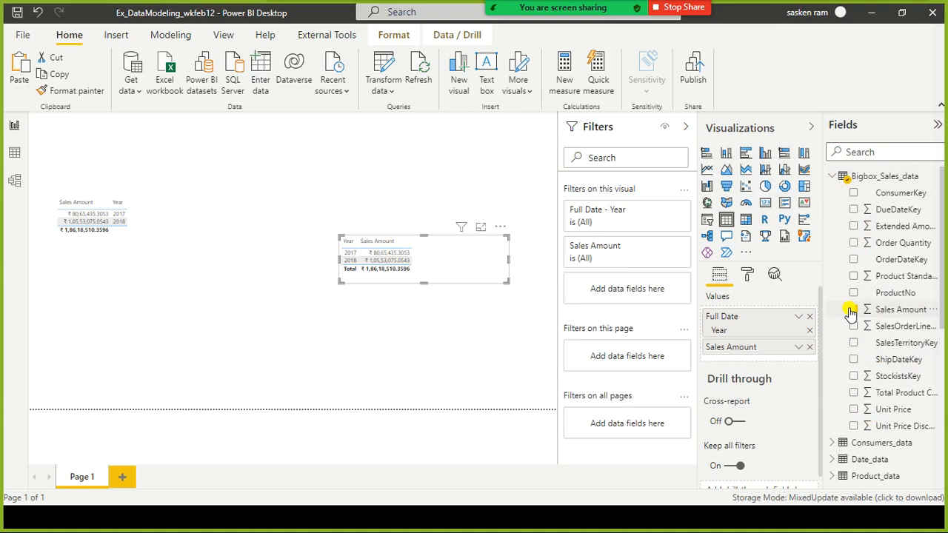
# Step: Move the left-hand yearly Sales Amount table further right on the page and check which tables its fields come from
pyautogui.click(137, 239)
pyautogui.moveTo(137, 240); pyautogui.dragTo(215, 250)
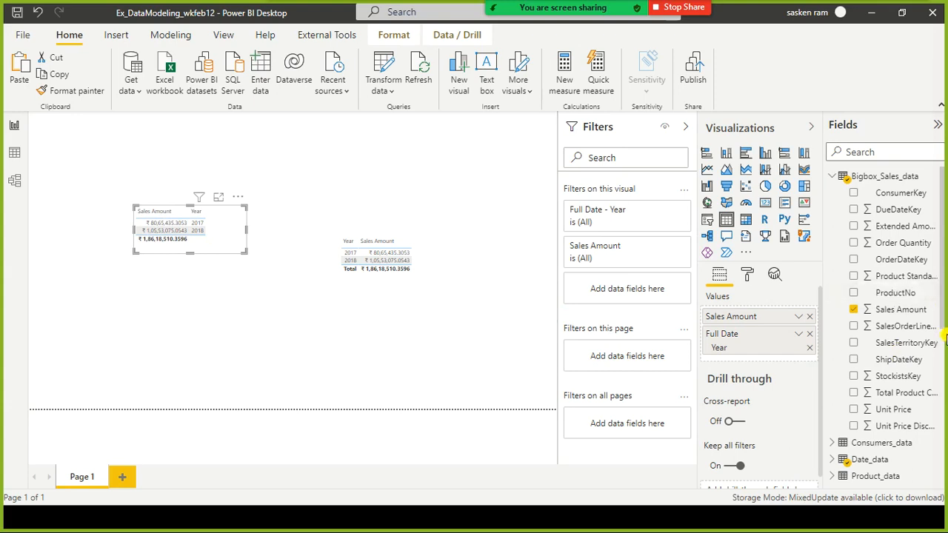
pyautogui.scroll(-5, 945, 340)
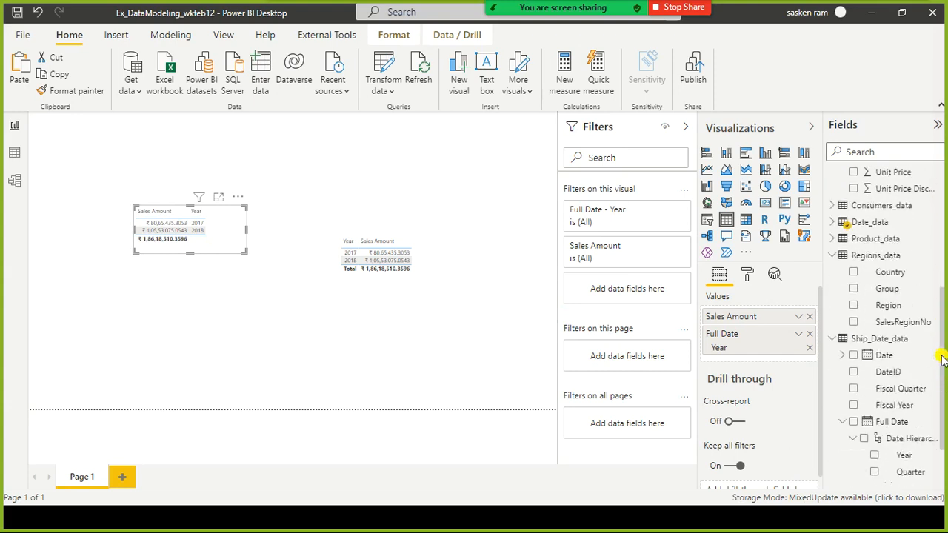
pyautogui.scroll(5, 942, 360)
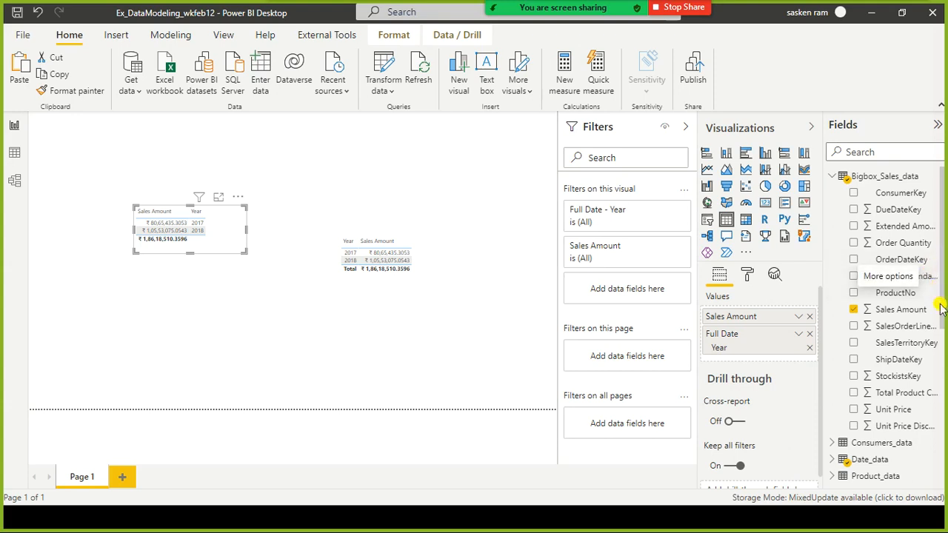
# Step: Check the source fields of the right-hand table in Ship_Date_data and Bigbox_Sales_data, collapsing the Full Date field
pyautogui.click(461, 279)
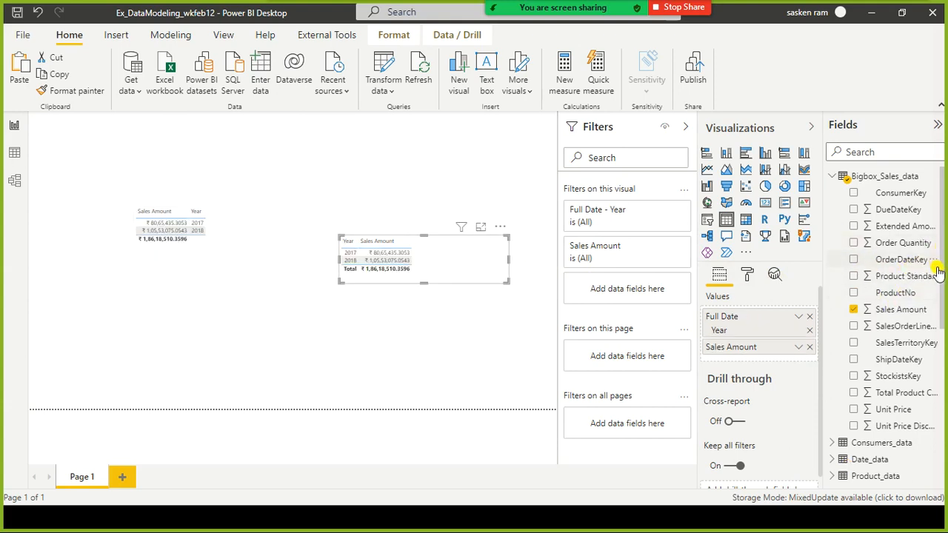
pyautogui.moveTo(942, 287); pyautogui.dragTo(945, 451)
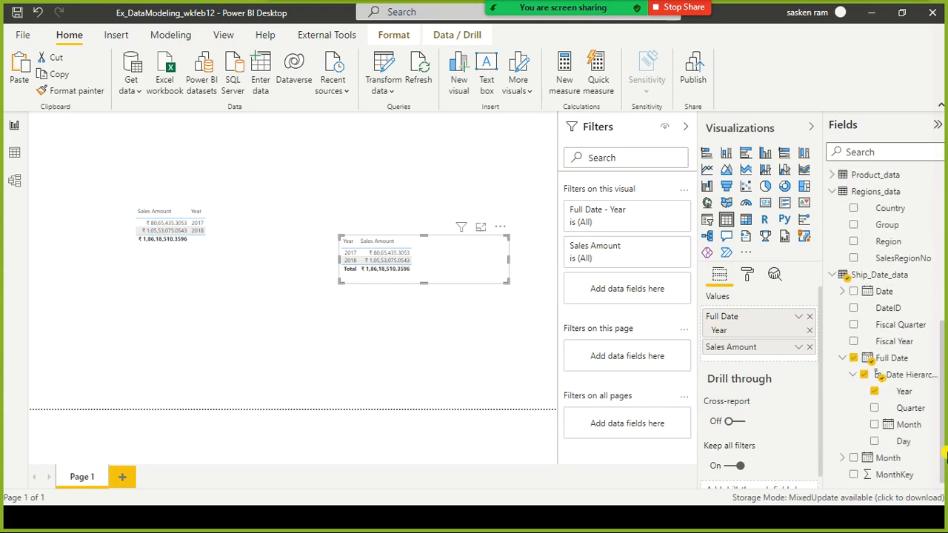
pyautogui.click(845, 359)
pyautogui.scroll(5, 830, 281)
pyautogui.click(853, 309)
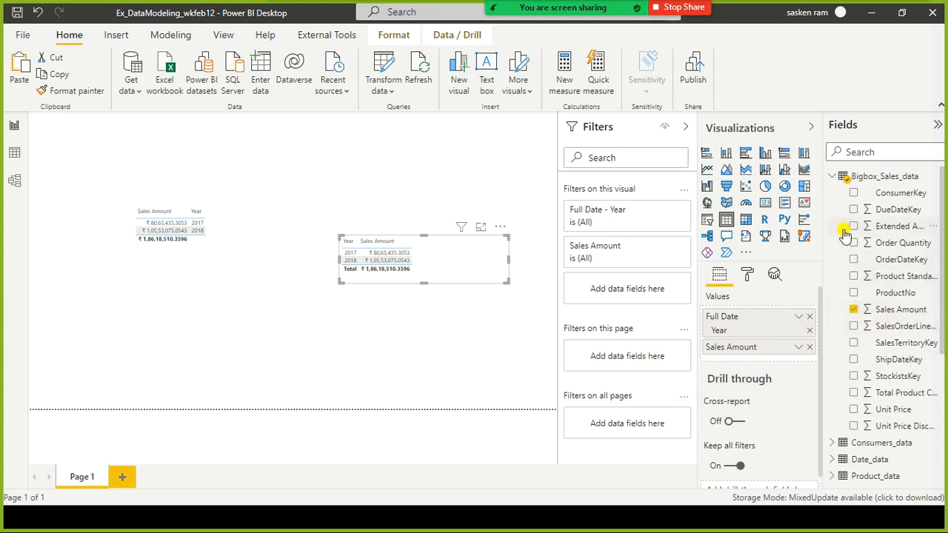
pyautogui.scroll(-3, 844, 236)
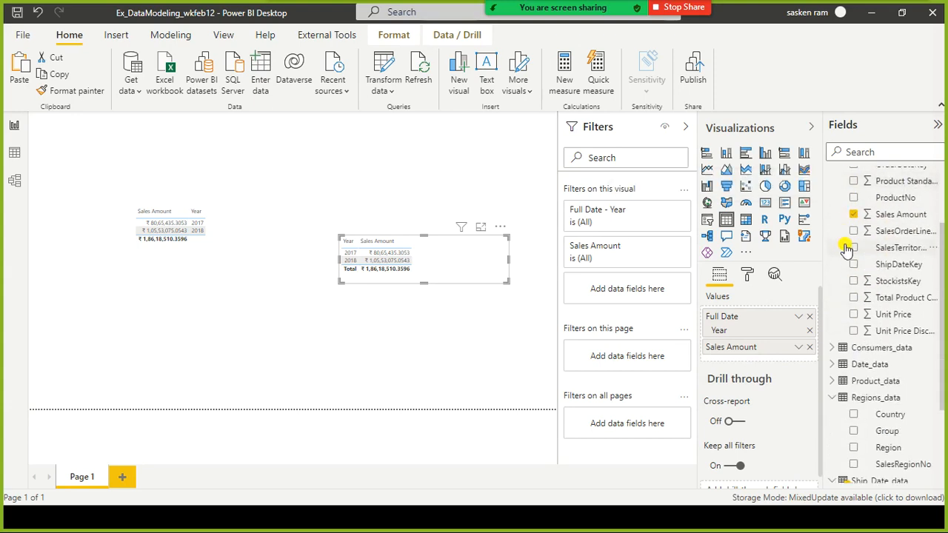
pyautogui.scroll(3, 847, 250)
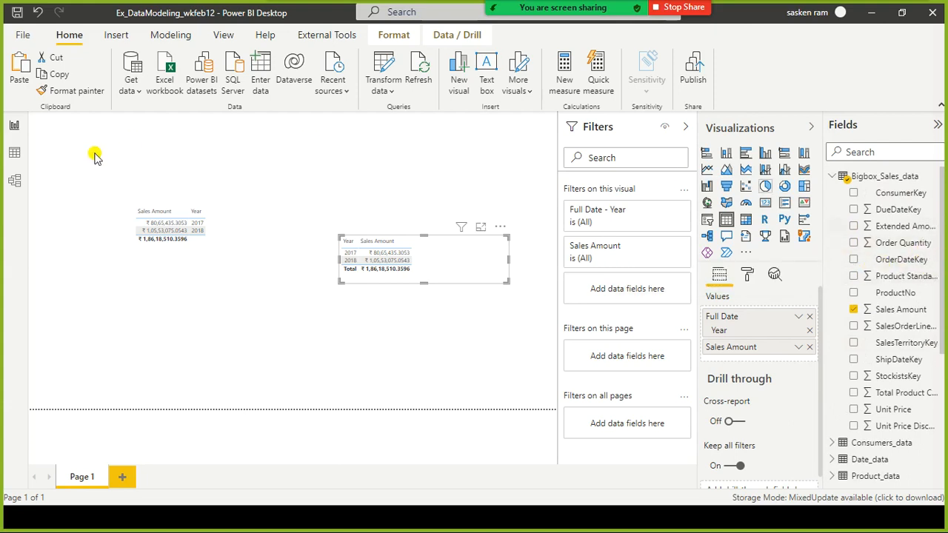
# Step: Revisit the model diagram, then make the right-hand table taller and move it up and left on the report page
pyautogui.click(14, 180)
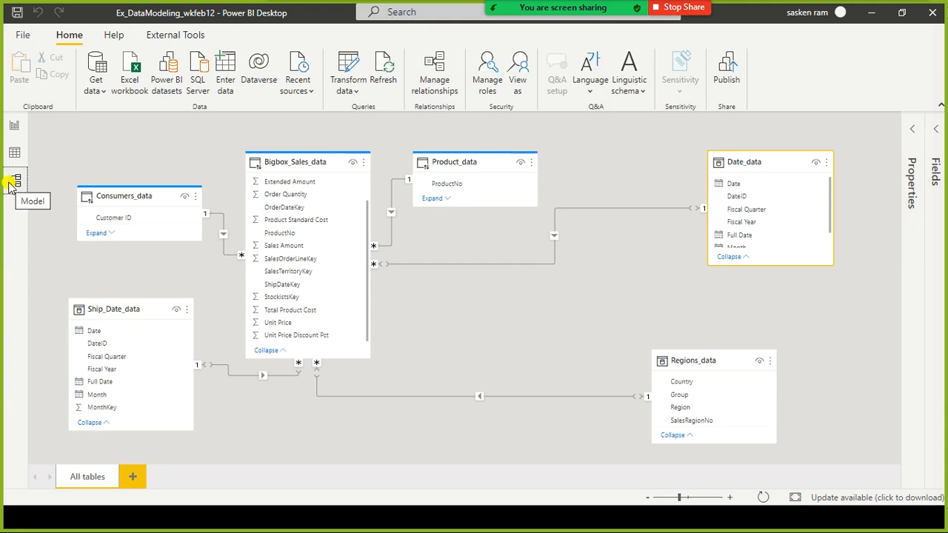
pyautogui.click(15, 125)
pyautogui.moveTo(425, 235); pyautogui.dragTo(409, 173)
pyautogui.moveTo(375, 250); pyautogui.dragTo(350, 223)
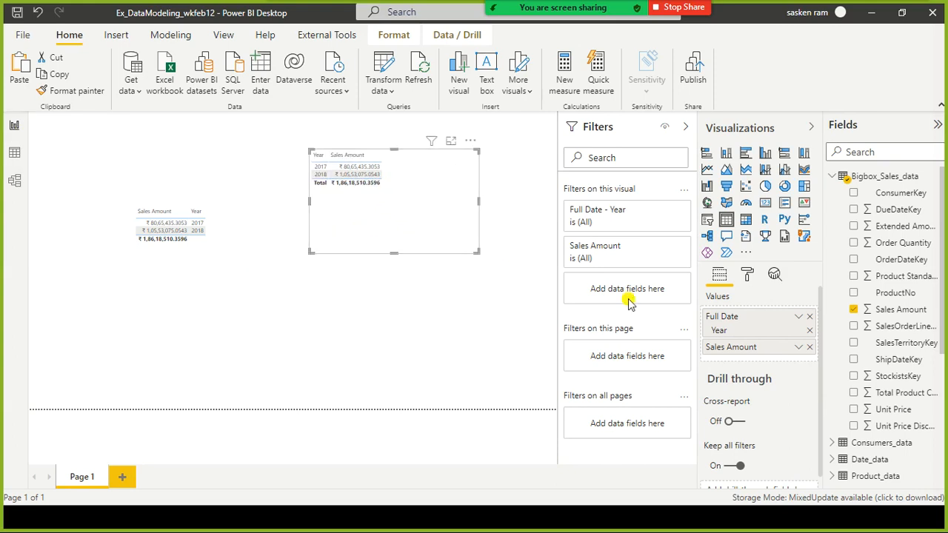
# Step: Replace the right-hand table's Full Date Year with Year from the Date hierarchy of Ship_Date_data, placed after Sales Amount
pyautogui.scroll(-4, 944, 333)
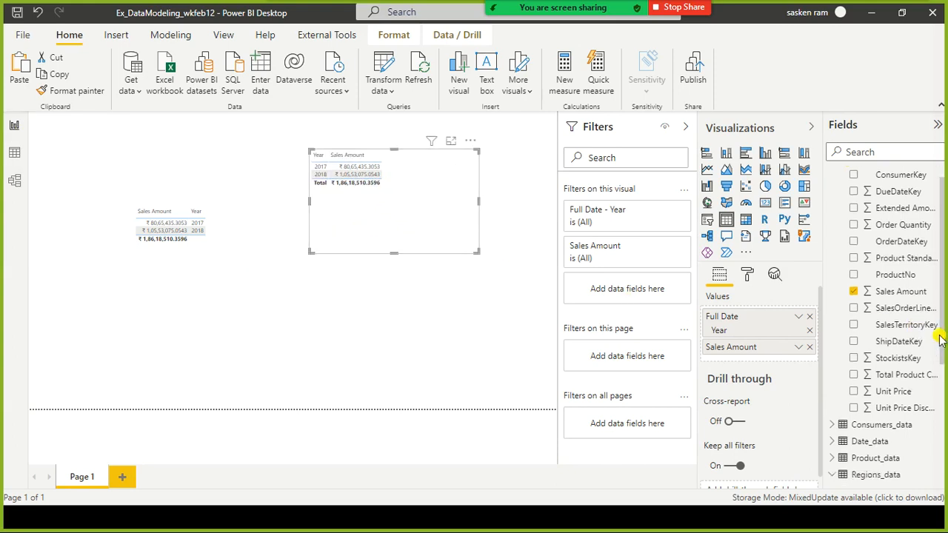
pyautogui.scroll(-2, 941, 338)
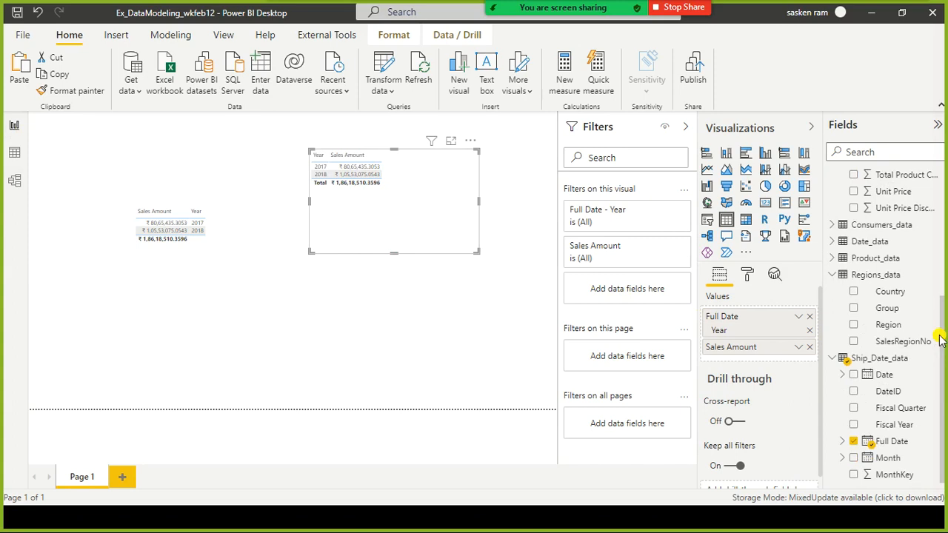
pyautogui.click(845, 444)
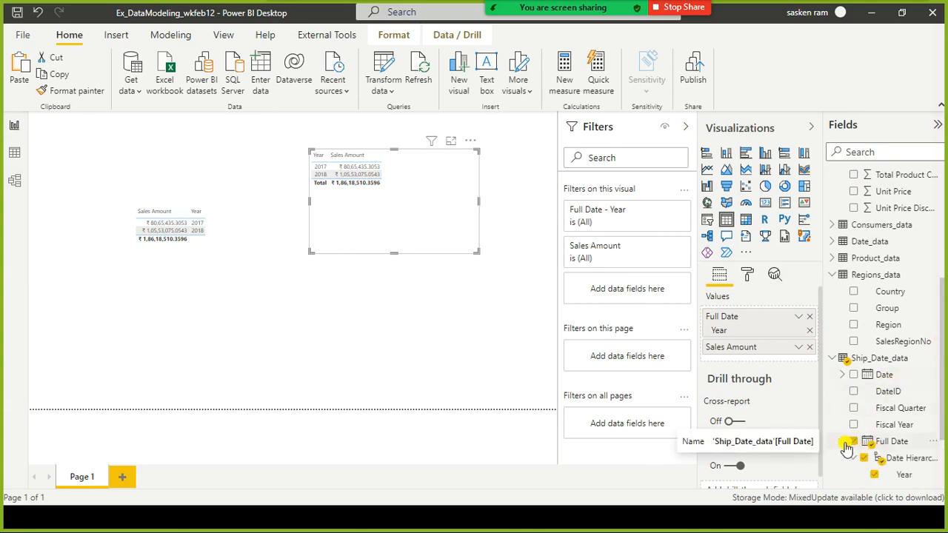
pyautogui.click(809, 316)
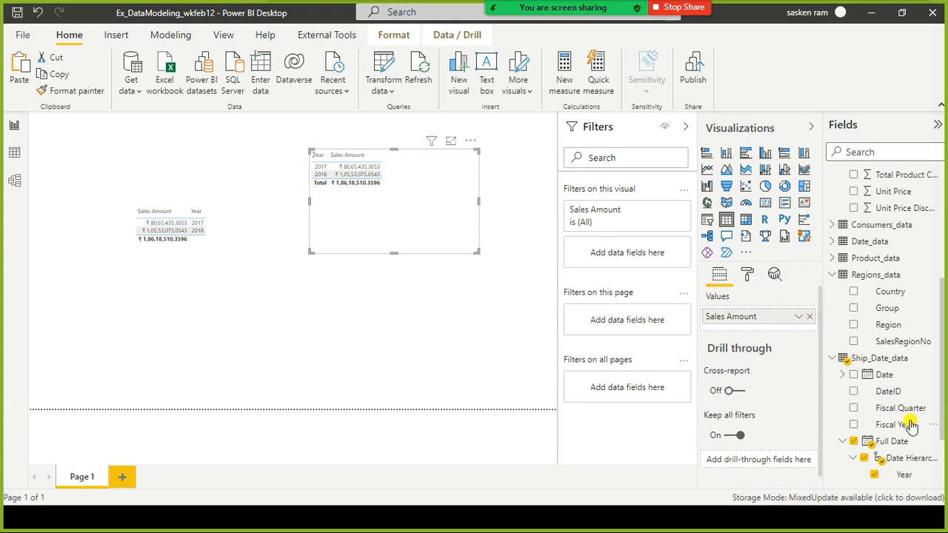
pyautogui.scroll(-2, 895, 439)
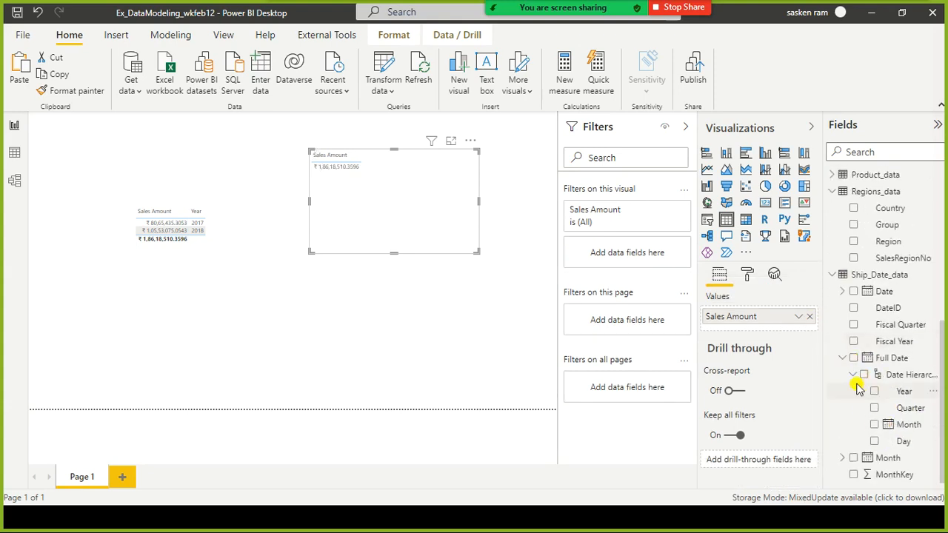
pyautogui.click(841, 293)
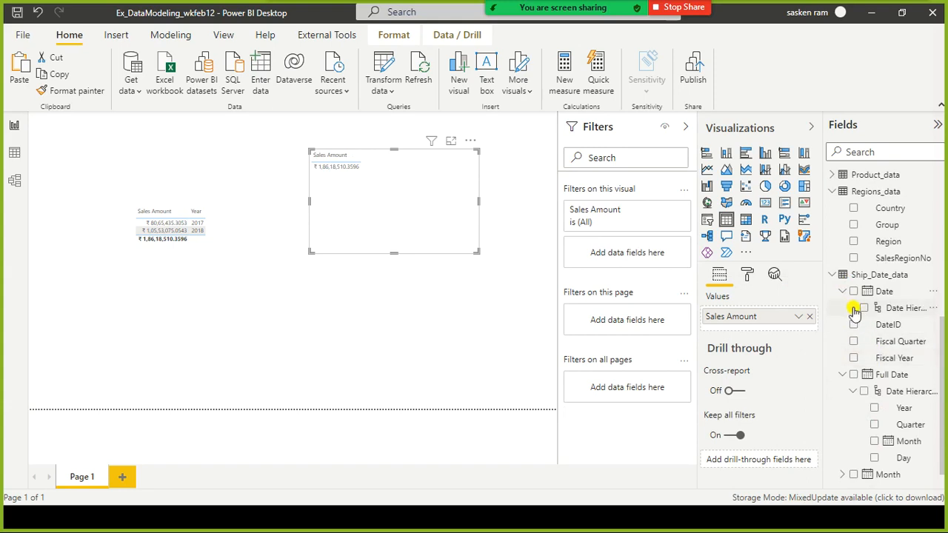
pyautogui.click(854, 308)
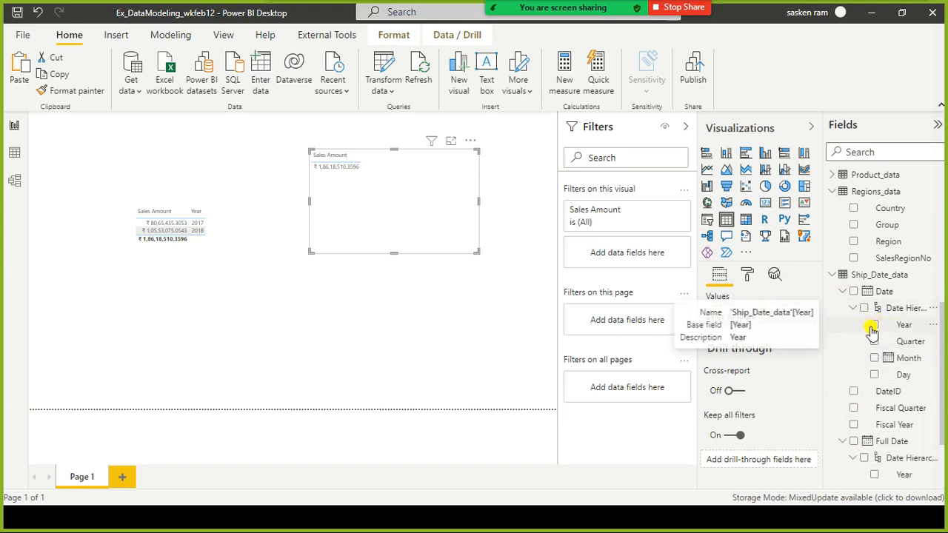
pyautogui.click(873, 328)
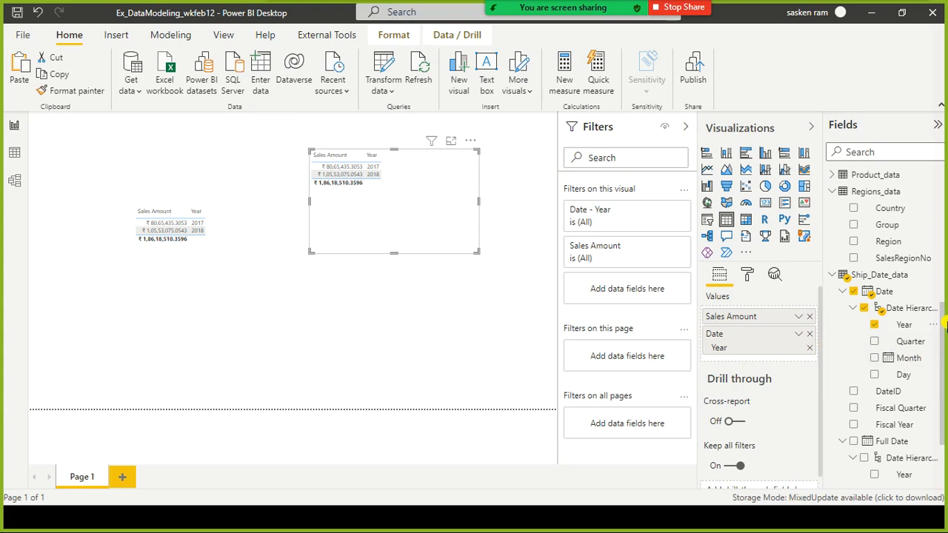
# Step: Delete the relationship between Bigbox_Sales_data and Date_data in the model diagram
pyautogui.scroll(-3, 944, 373)
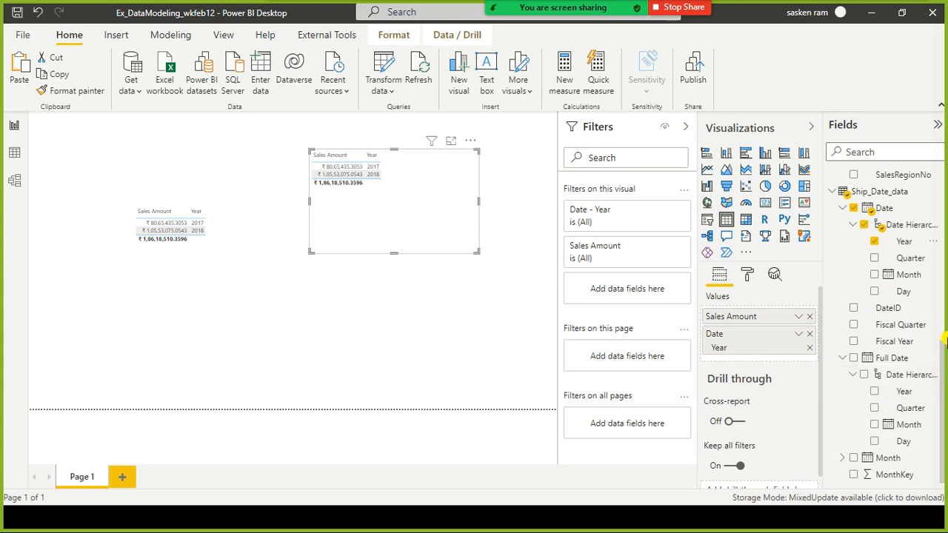
pyautogui.scroll(3, 939, 277)
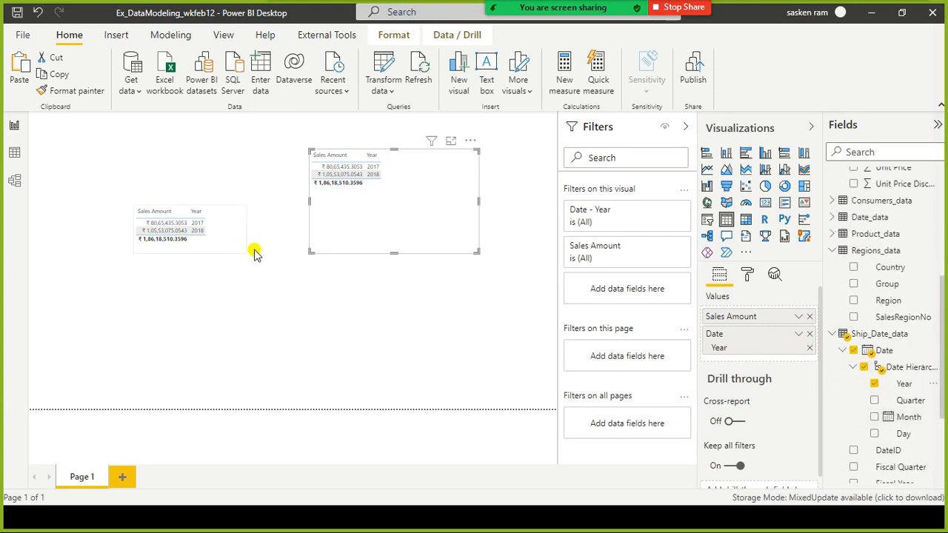
pyautogui.click(213, 250)
pyautogui.moveTo(939, 293); pyautogui.dragTo(935, 226)
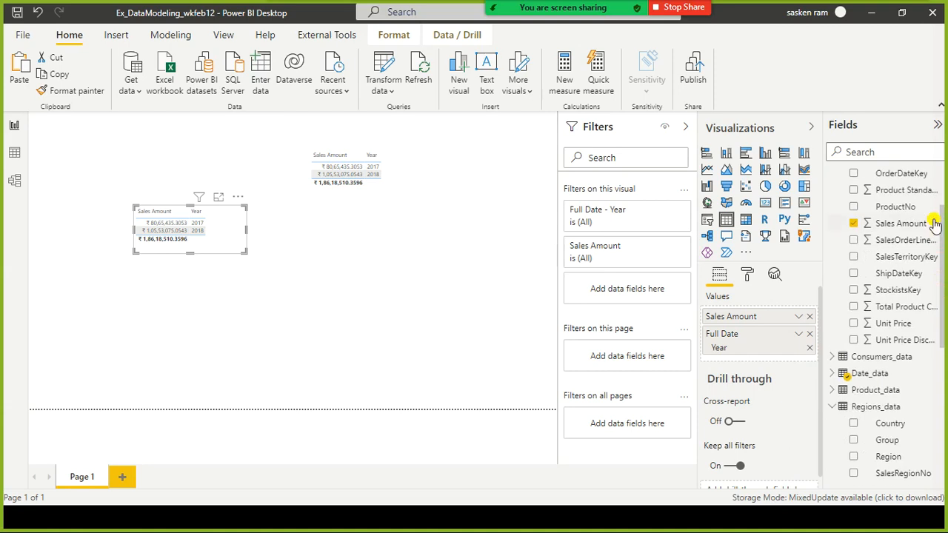
pyautogui.click(14, 180)
pyautogui.rightClick(467, 263)
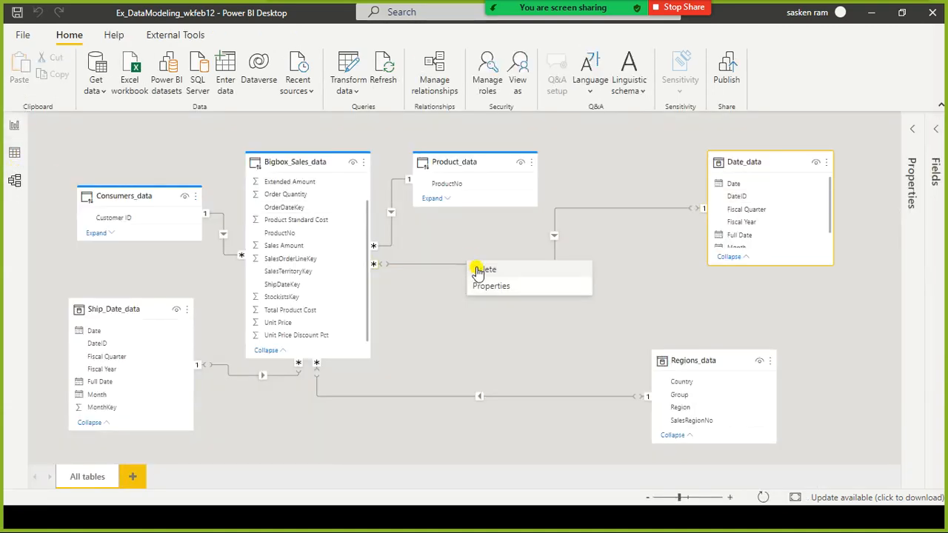
pyautogui.click(482, 268)
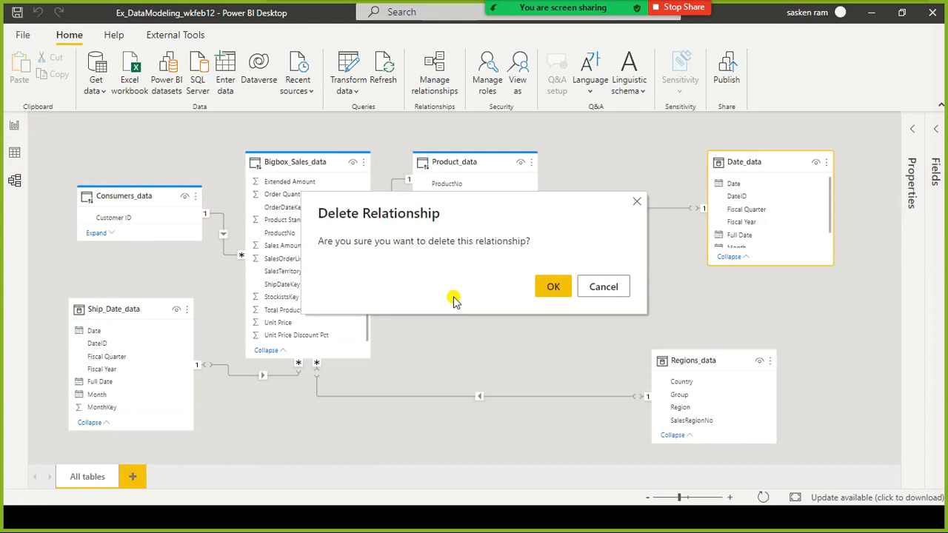
pyautogui.click(551, 289)
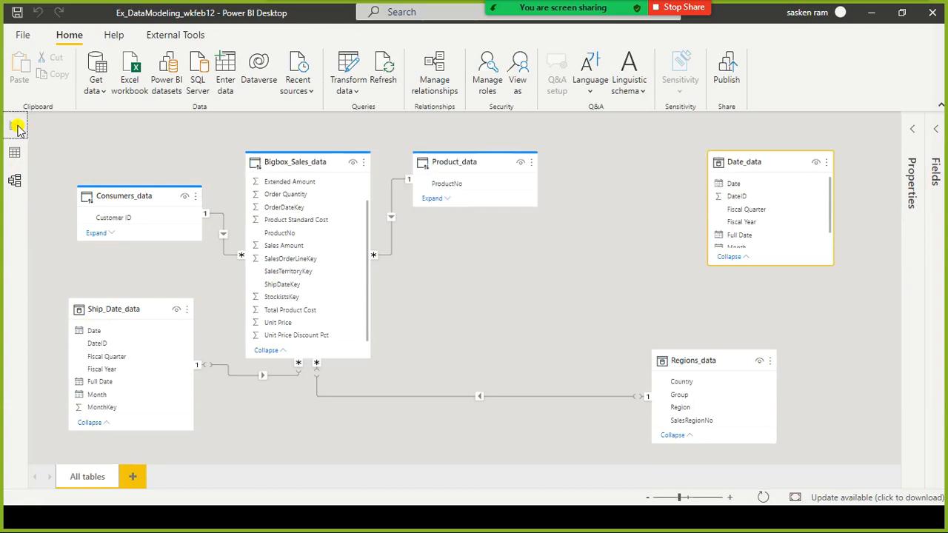
# Step: Return to the report page and check which fields of Ship_Date_data and Bigbox_Sales_data feed the right-hand table
pyautogui.click(16, 127)
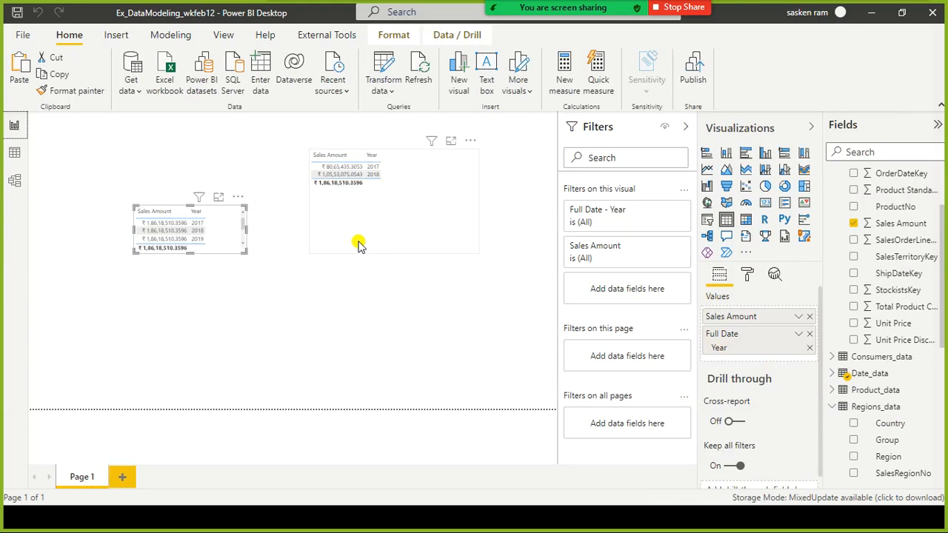
pyautogui.click(358, 245)
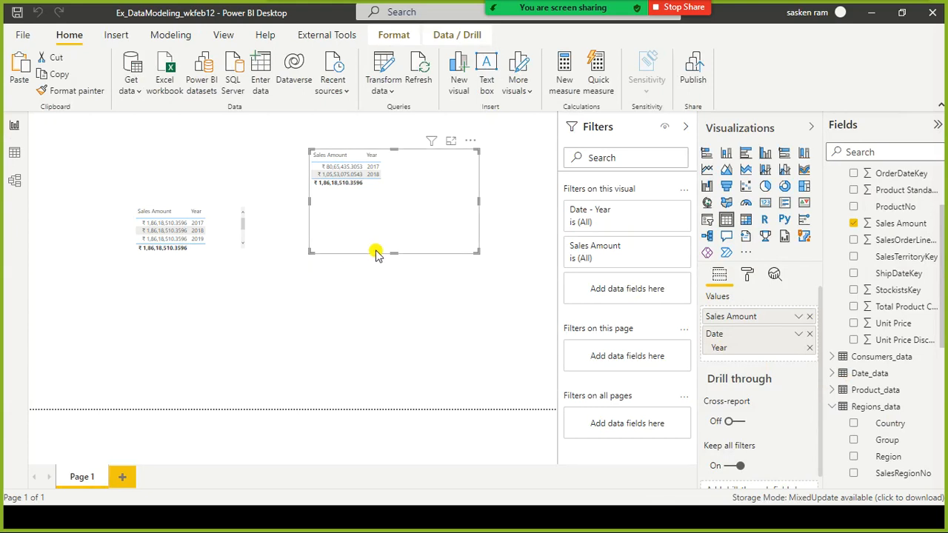
pyautogui.scroll(-4, 922, 421)
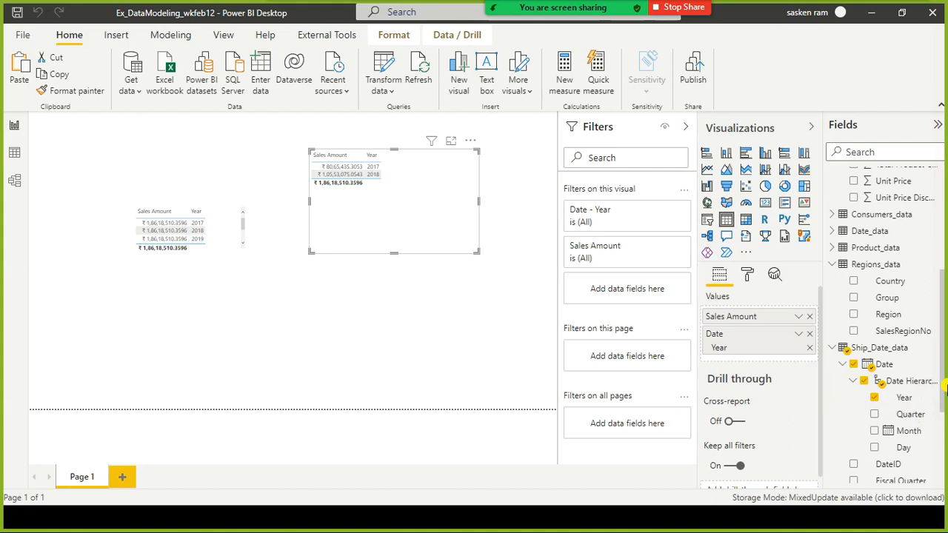
pyautogui.scroll(3, 925, 363)
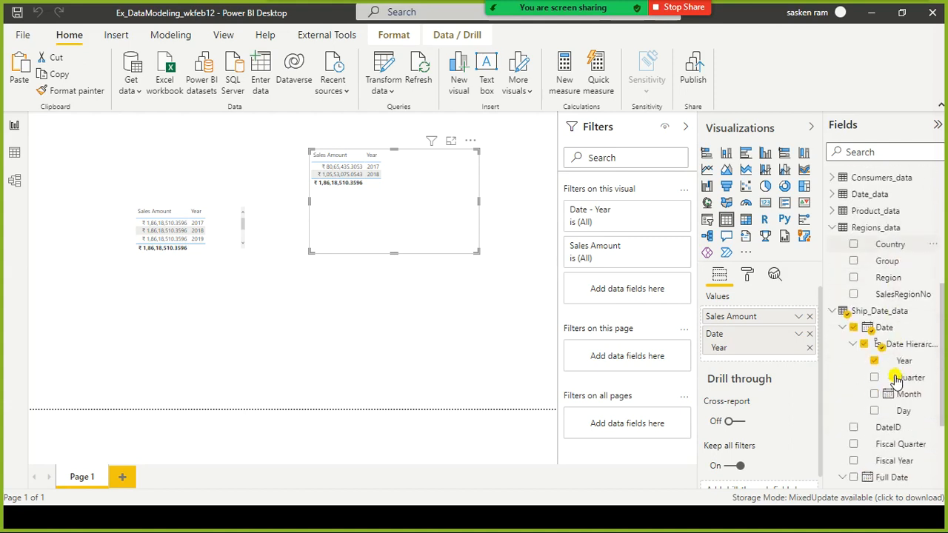
pyautogui.scroll(3, 896, 374)
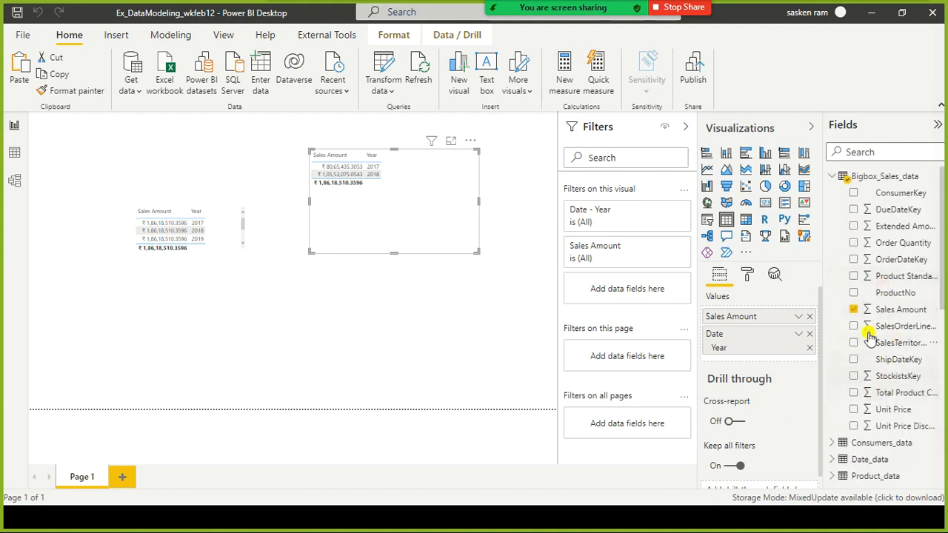
pyautogui.scroll(-2, 882, 371)
pyautogui.scroll(-5, 883, 374)
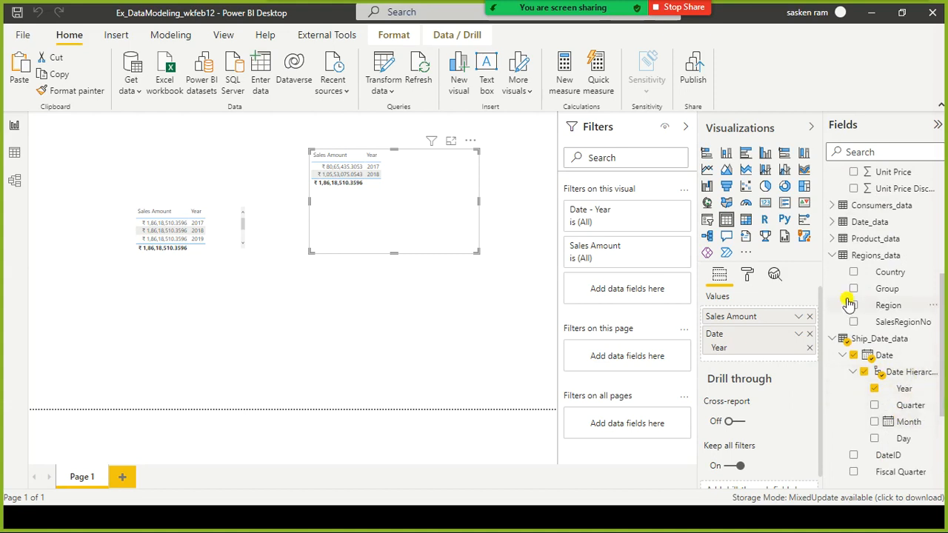
pyautogui.scroll(3, 848, 301)
pyautogui.scroll(3, 848, 301)
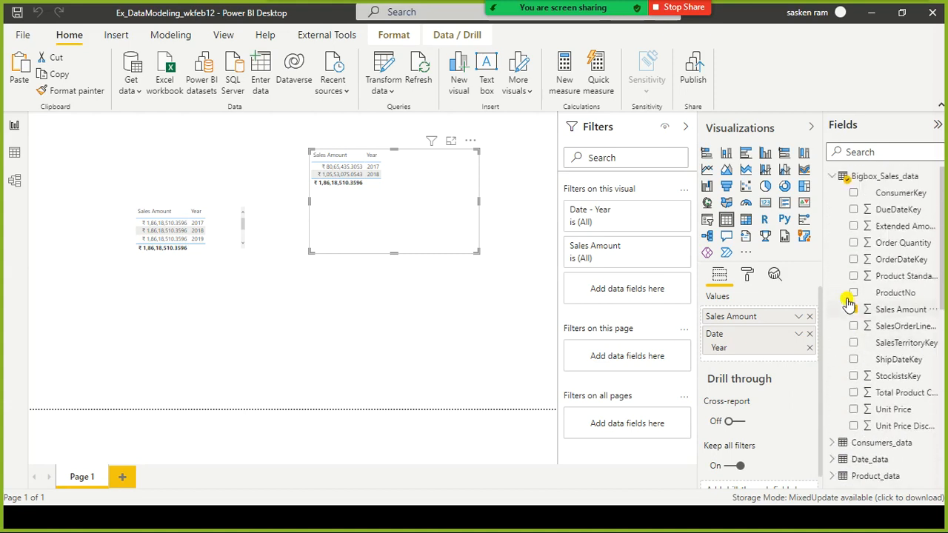
pyautogui.scroll(-5, 848, 303)
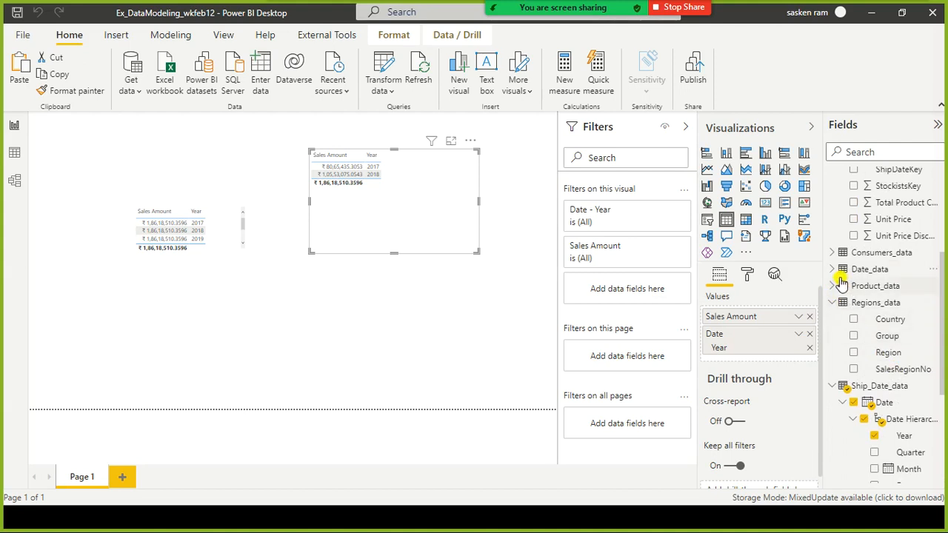
# Step: Add Group from Regions_data to the right-hand table and order its columns as Year, Group, Sales Amount
pyautogui.click(854, 336)
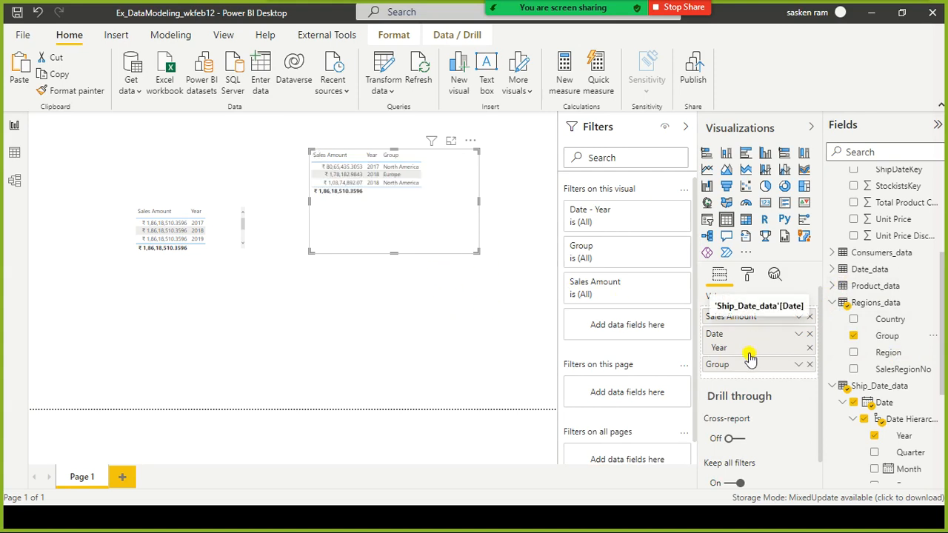
pyautogui.moveTo(747, 364); pyautogui.dragTo(751, 315)
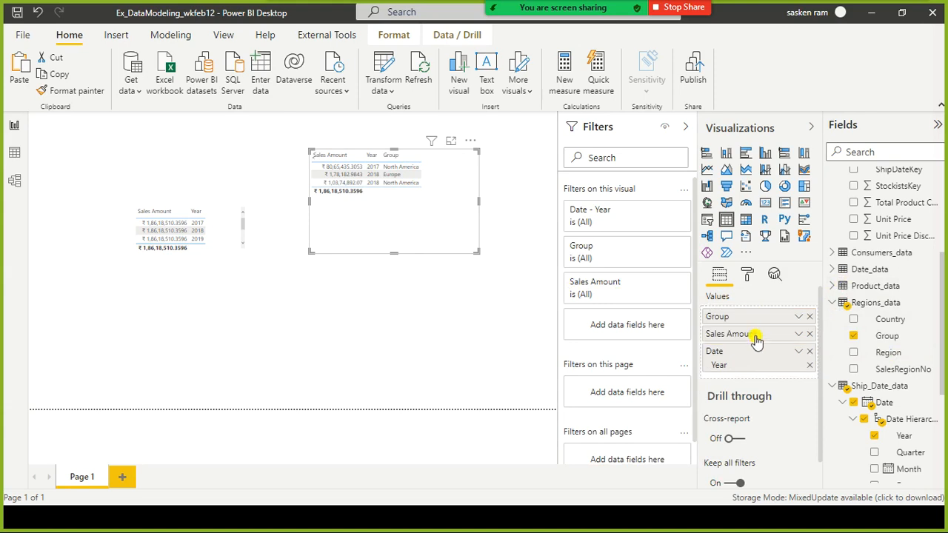
pyautogui.moveTo(754, 353); pyautogui.dragTo(758, 313)
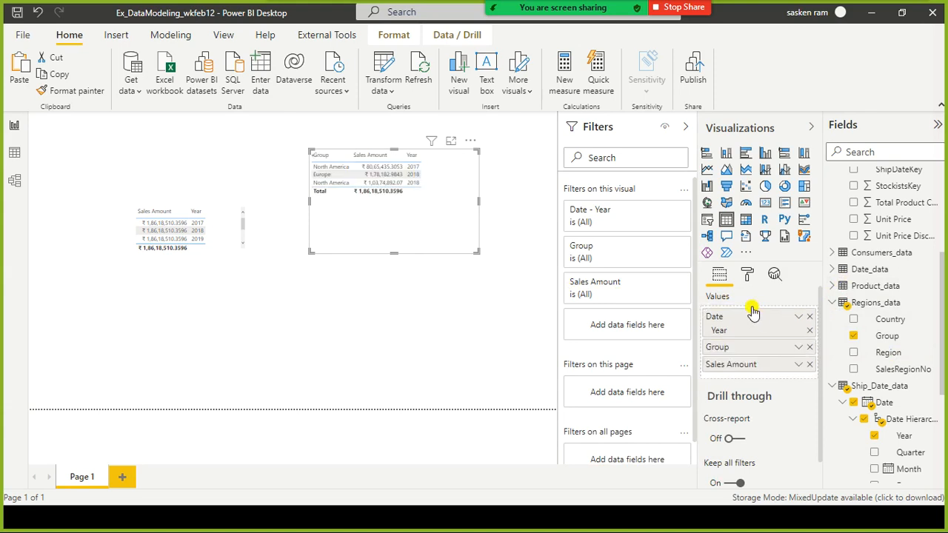
pyautogui.click(229, 259)
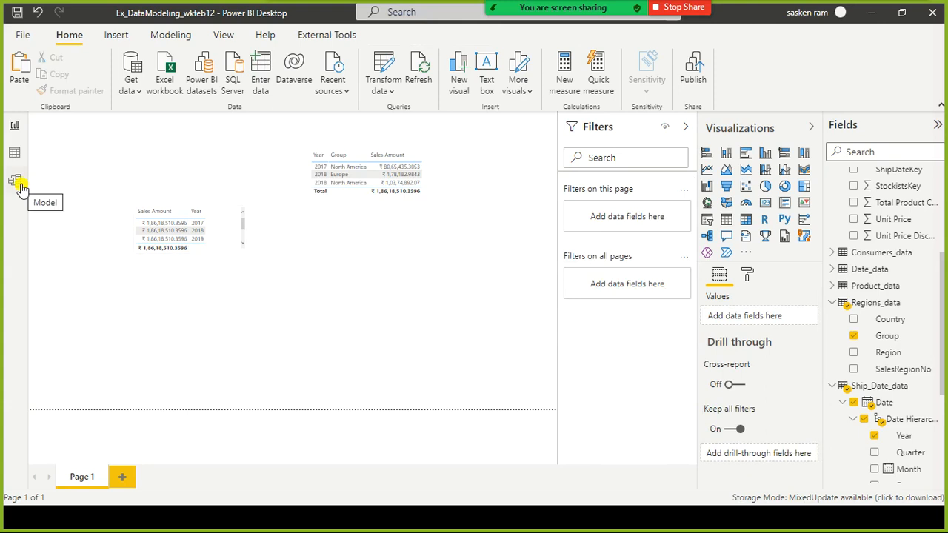
# Step: Add Group from Regions_data to the left-hand table and try to fix the visual with relationship detection
pyautogui.click(239, 249)
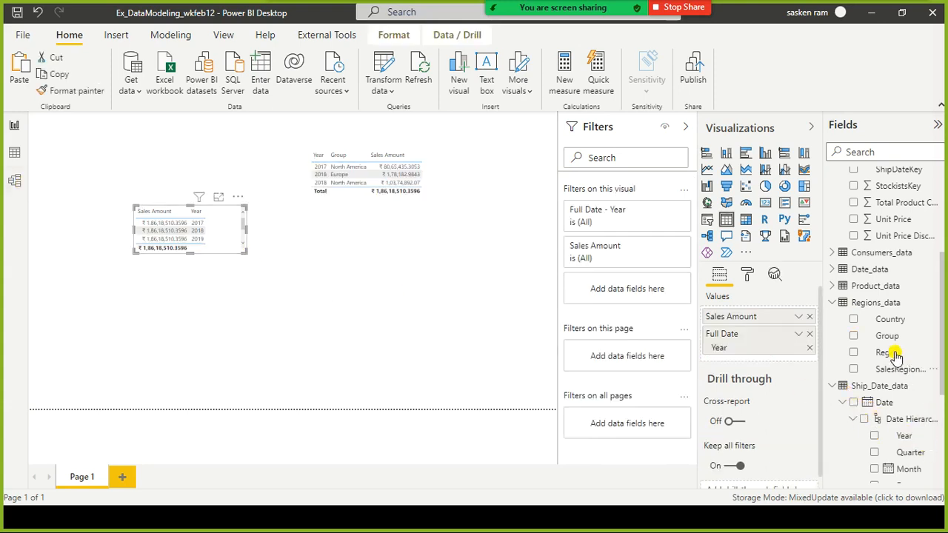
pyautogui.click(856, 338)
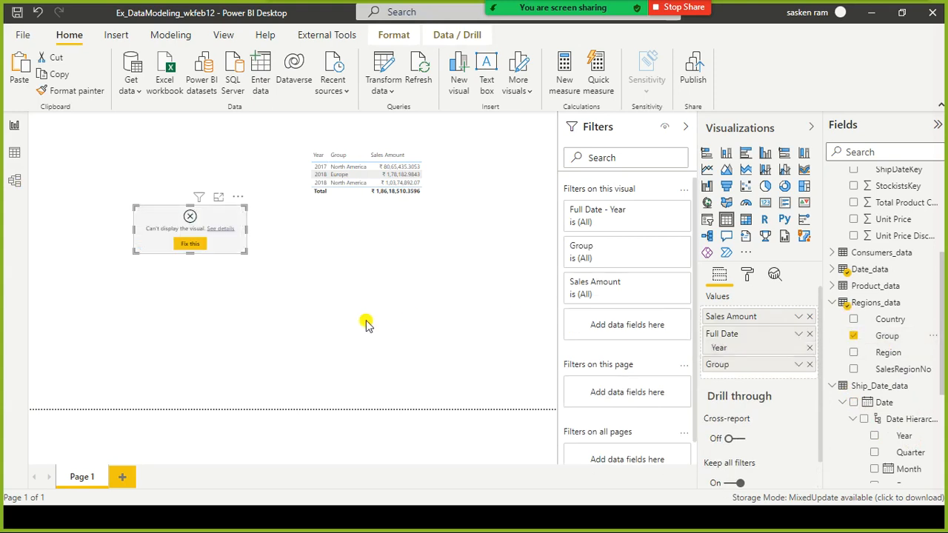
pyautogui.click(203, 250)
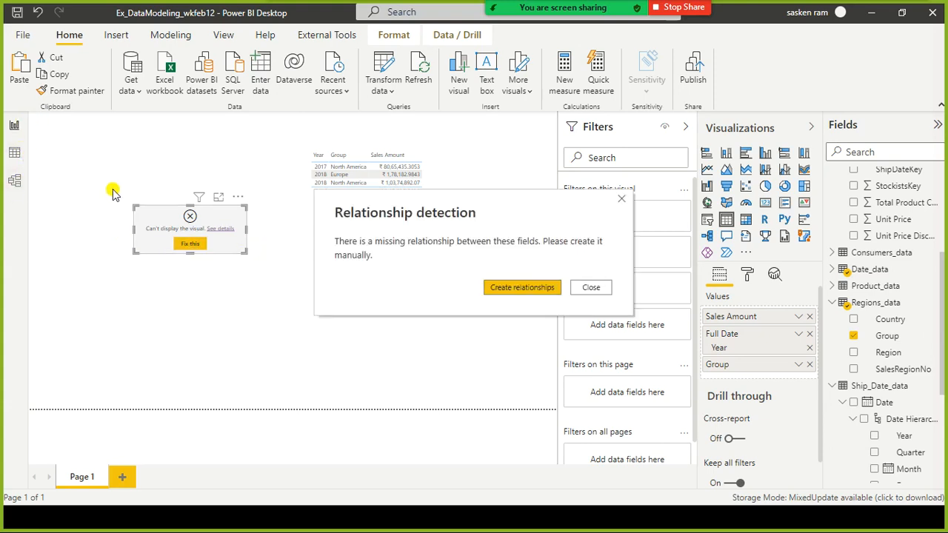
pyautogui.click(581, 289)
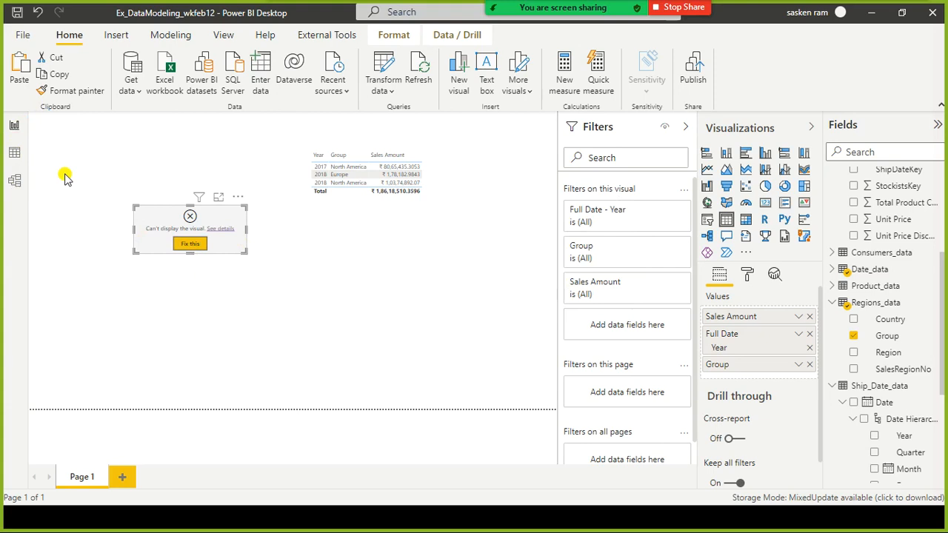
# Step: Create an active one-to-many relationship from DateID in Date_data to OrderDateKey in Bigbox_Sales_data with single cross filter direction
pyautogui.click(15, 182)
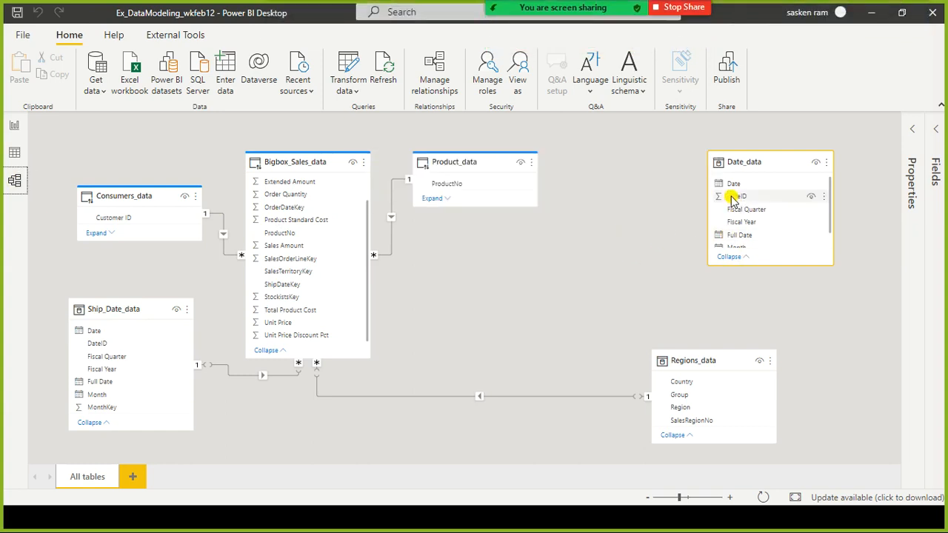
pyautogui.moveTo(733, 199); pyautogui.dragTo(298, 209)
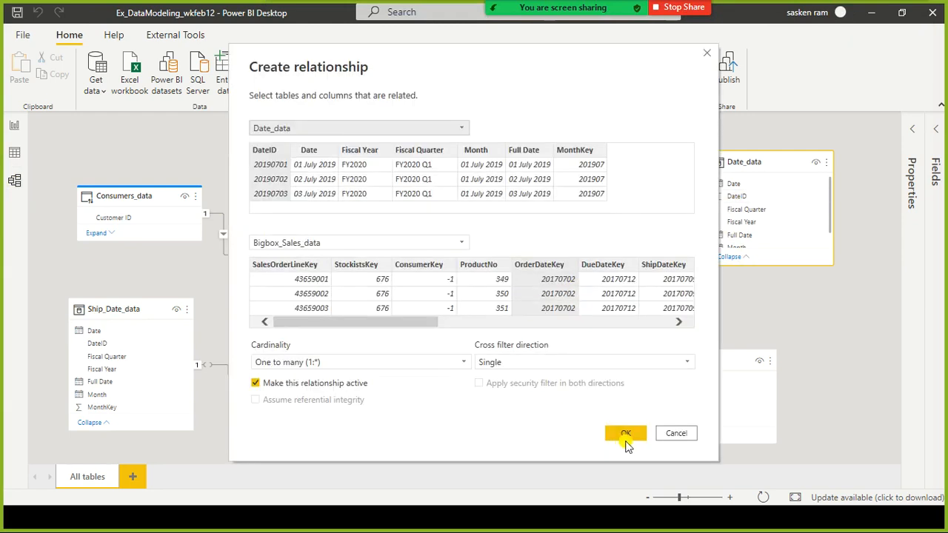
pyautogui.click(627, 433)
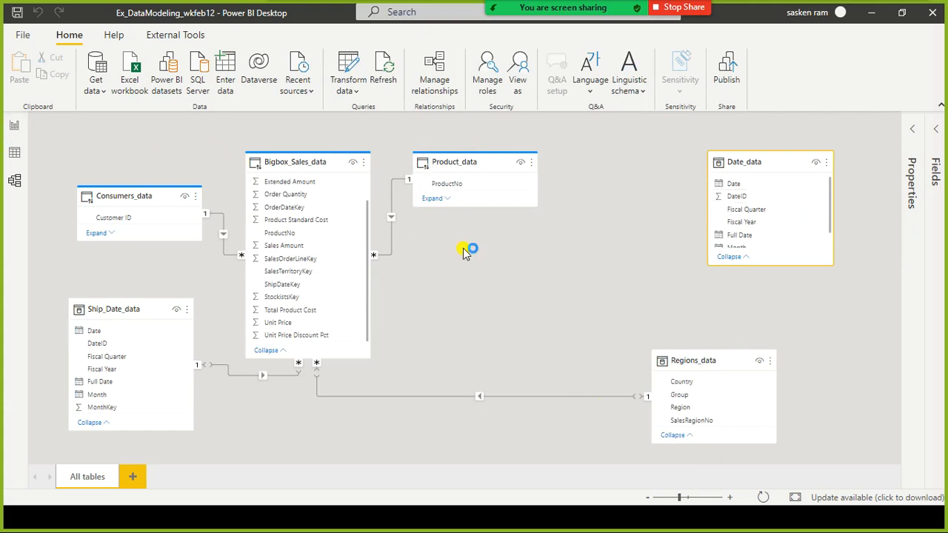
# Step: Order the left-hand report table's columns as Group, Full Date Year, Sales Amount and make the table taller
pyautogui.click(17, 127)
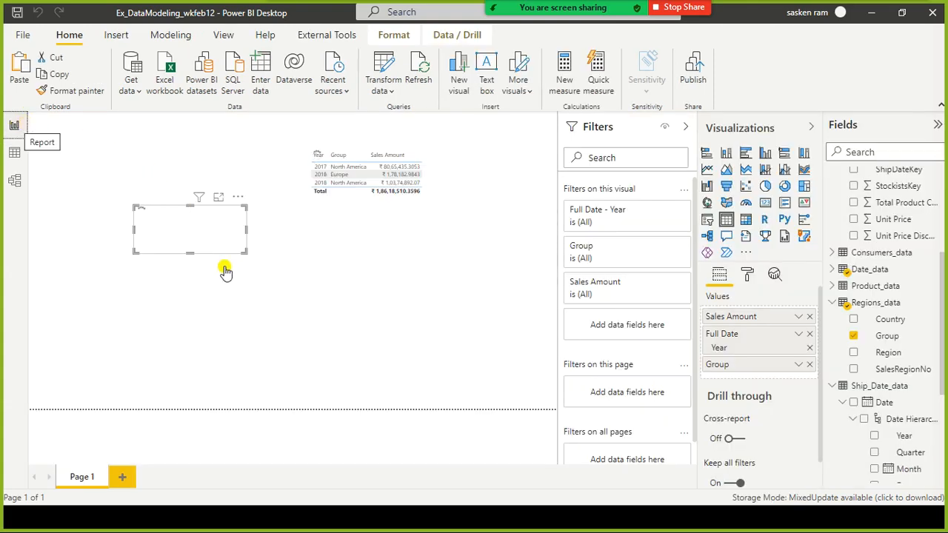
pyautogui.moveTo(768, 368)
pyautogui.mouseDown()
pyautogui.moveTo(755, 302)
pyautogui.moveTo(755, 321)
pyautogui.mouseUp()
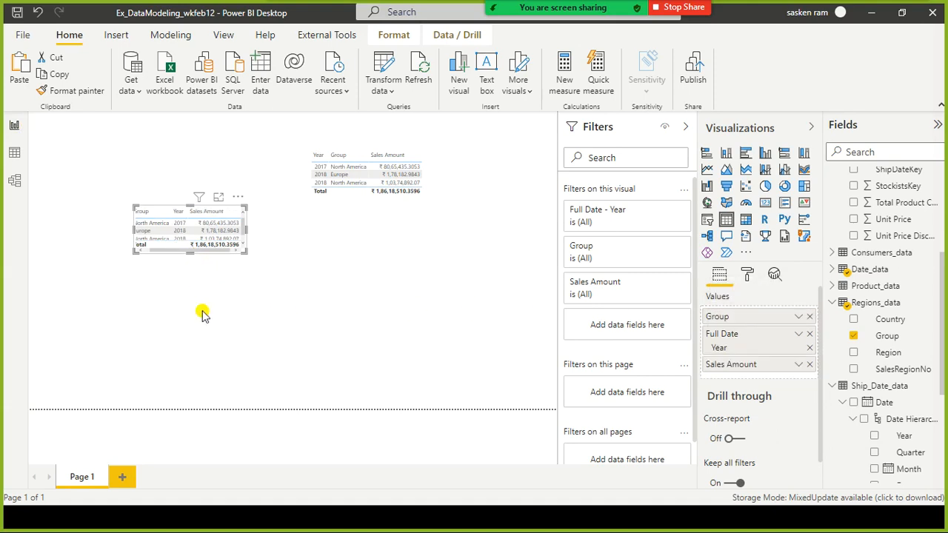
pyautogui.moveTo(202, 313); pyautogui.dragTo(203, 311)
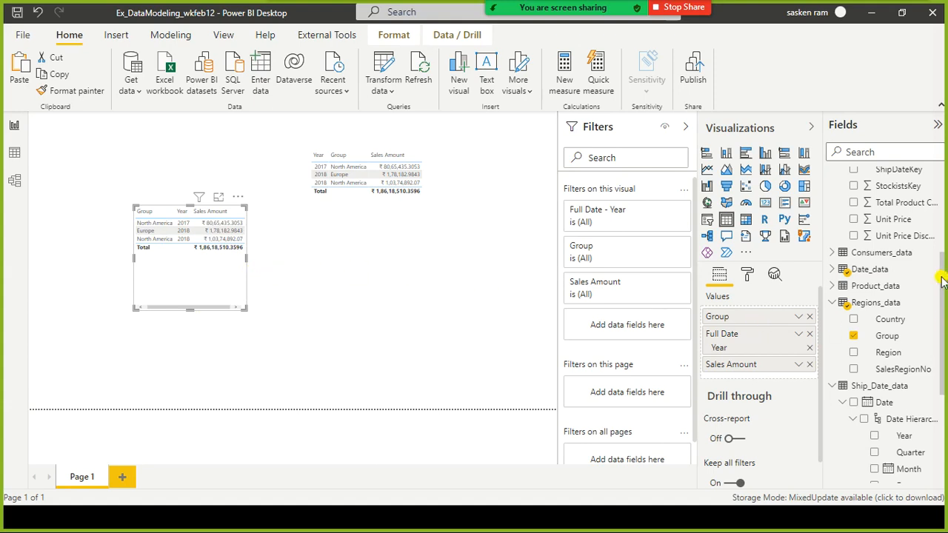
# Step: Expand Date_data and check which fields of Date_data, Regions_data and Bigbox_Sales_data feed the left-hand table
pyautogui.scroll(3, 942, 280)
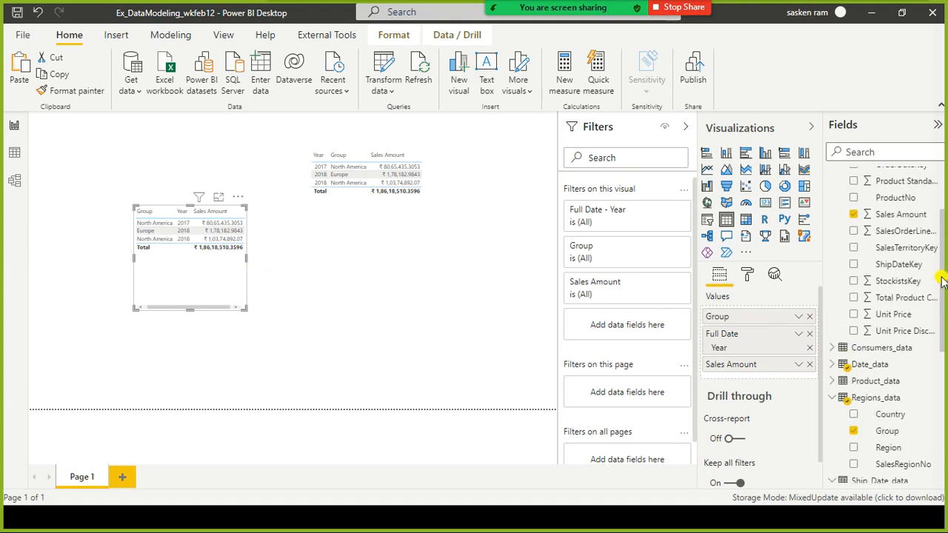
pyautogui.click(842, 365)
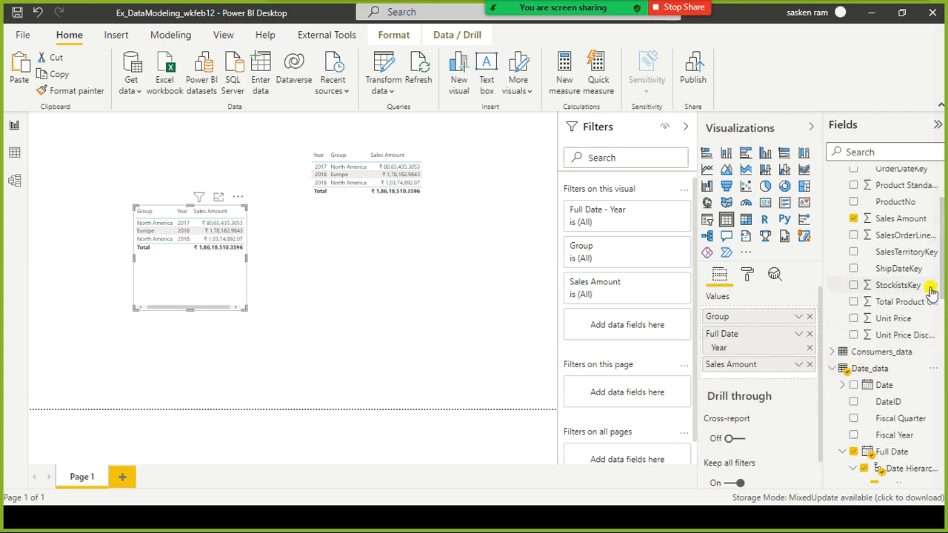
pyautogui.scroll(3, 931, 293)
pyautogui.scroll(-1, 932, 292)
pyautogui.scroll(1, 932, 293)
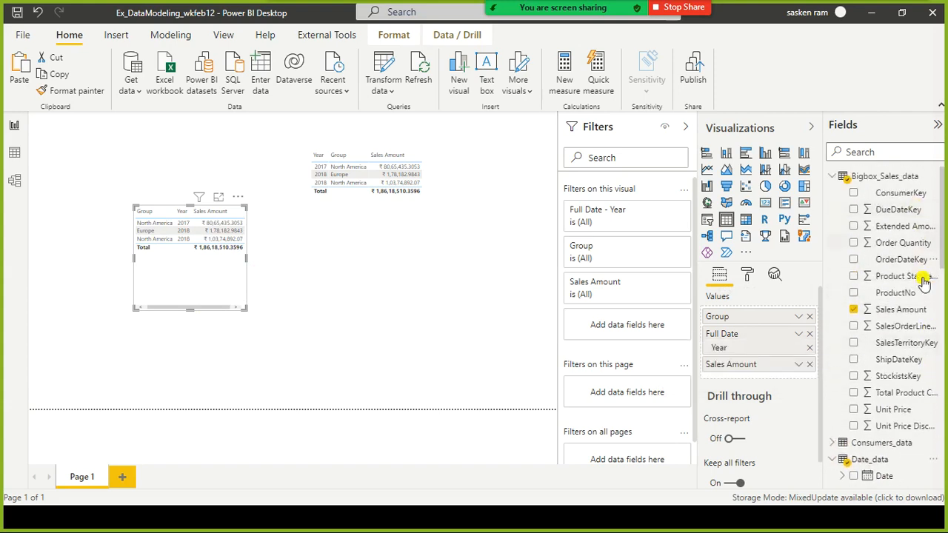
pyautogui.scroll(-2, 924, 296)
pyautogui.scroll(-6, 935, 326)
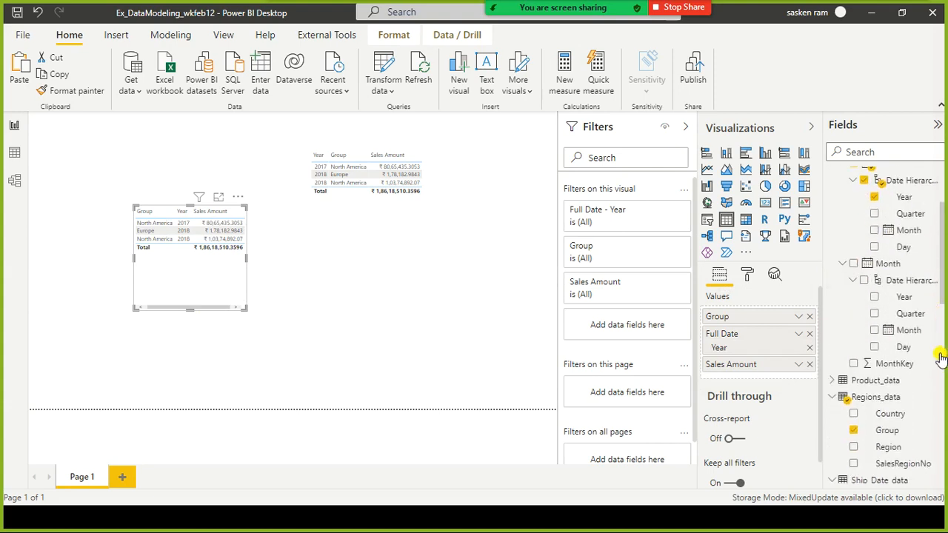
pyautogui.scroll(-3, 942, 348)
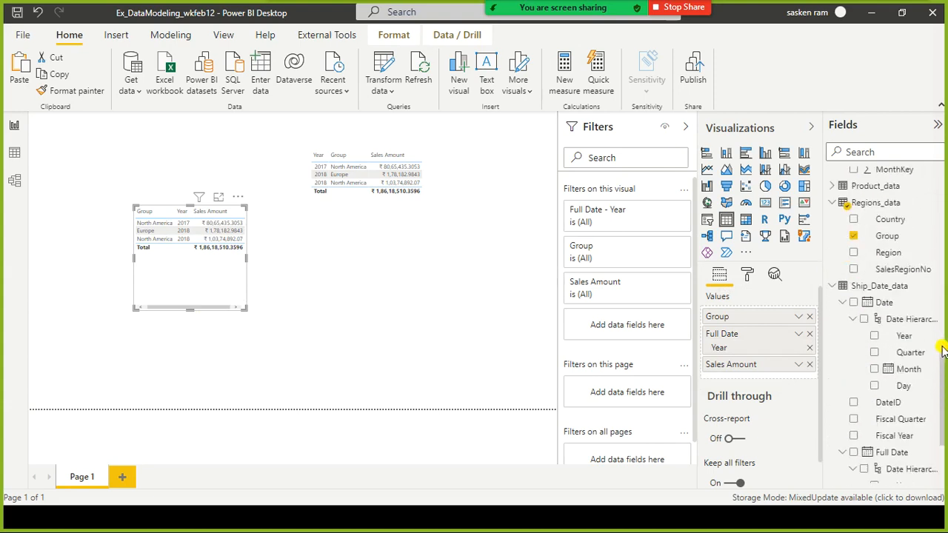
pyautogui.scroll(8, 942, 334)
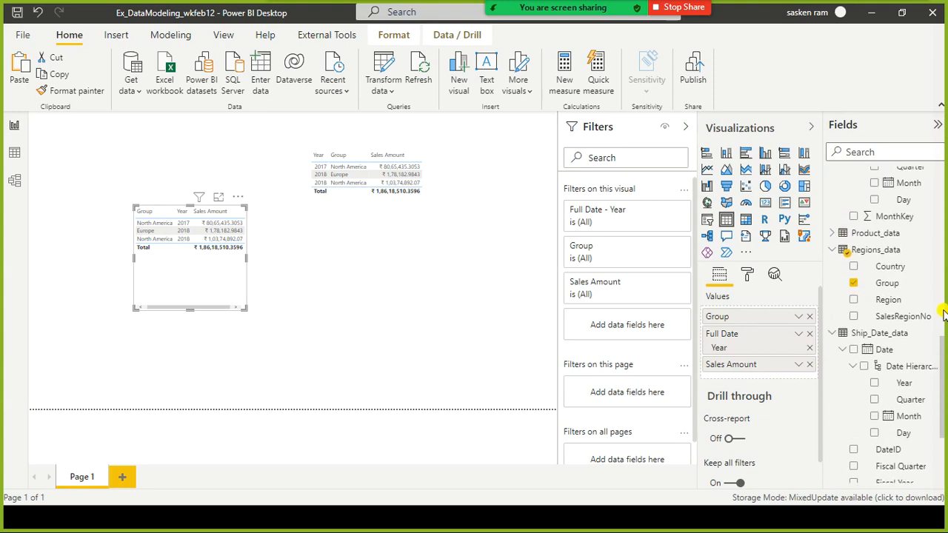
pyautogui.scroll(5, 943, 315)
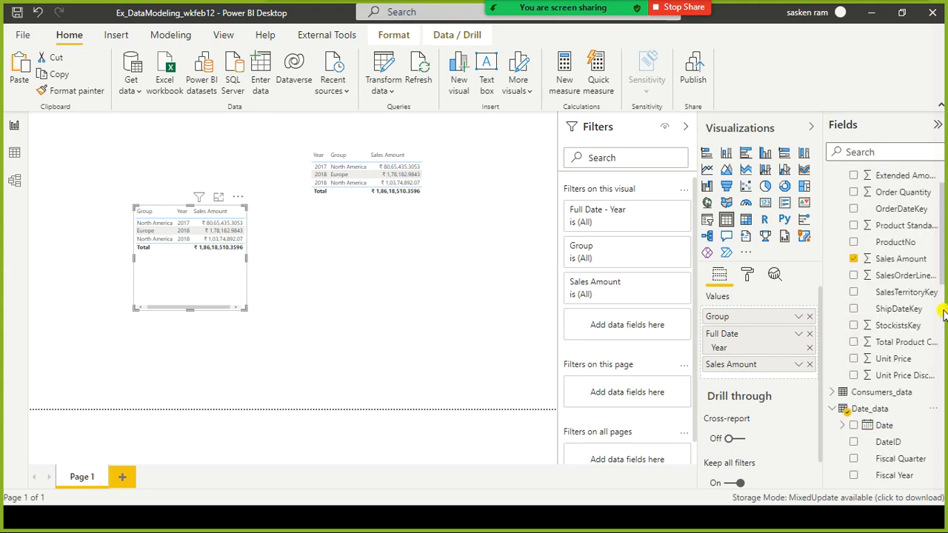
# Step: Remove Year from the left-hand table, re-add it as the last column from Date_data's Full Date hierarchy, and make the table shorter
pyautogui.scroll(1, 943, 315)
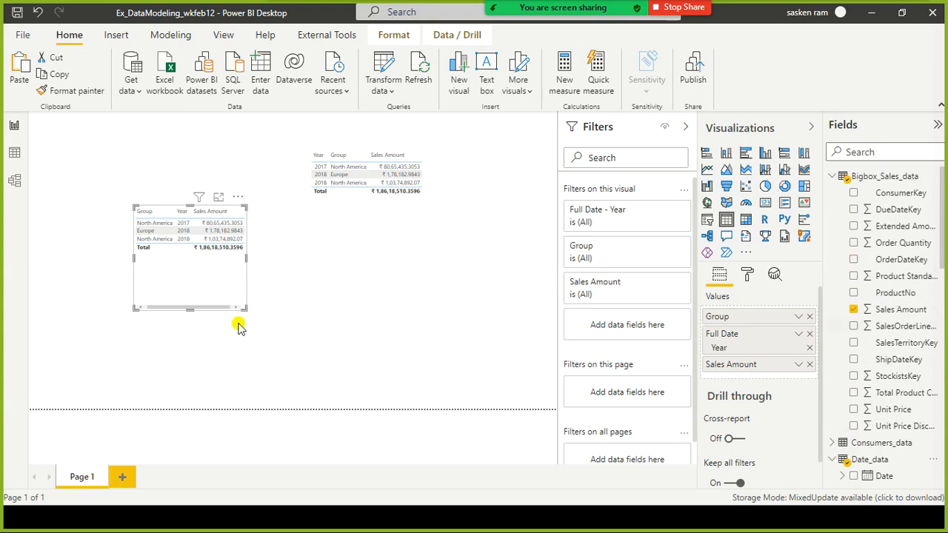
pyautogui.click(811, 337)
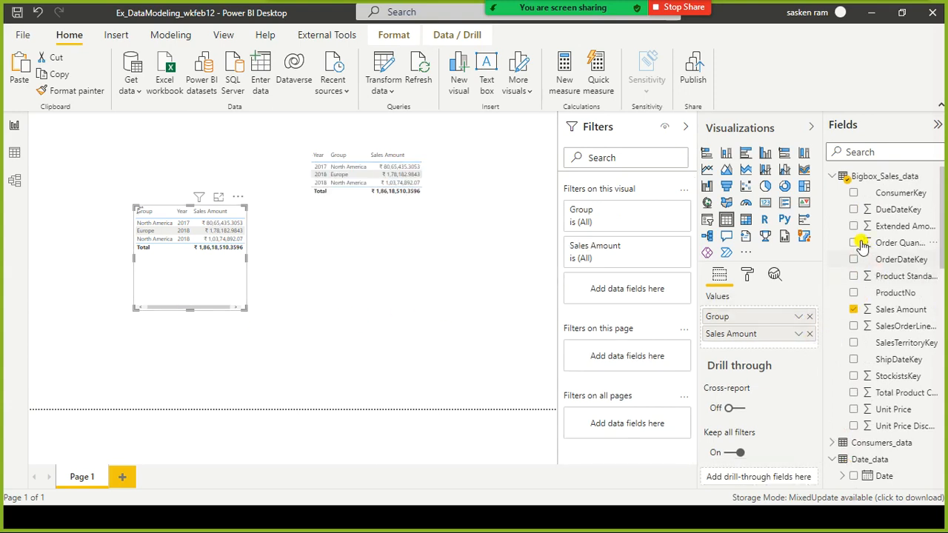
pyautogui.scroll(-6, 852, 370)
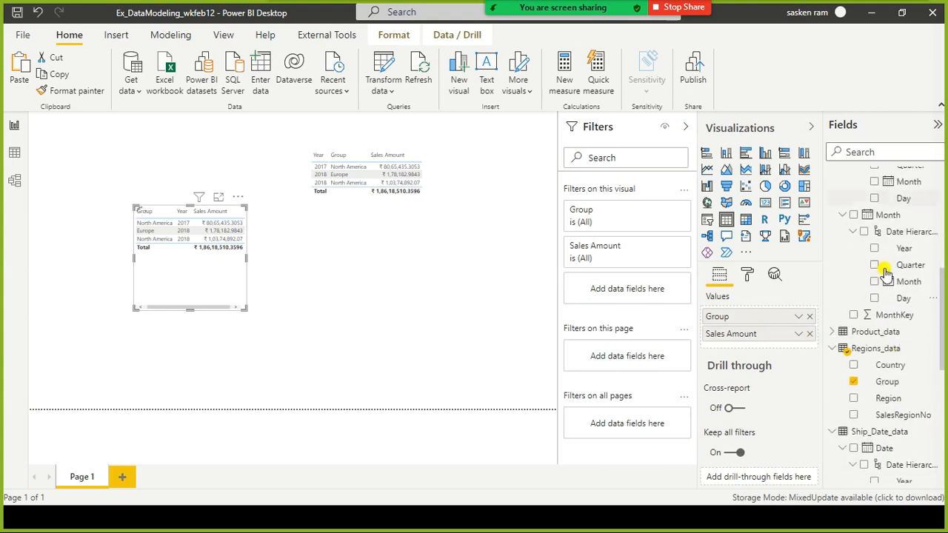
pyautogui.scroll(2, 874, 252)
pyautogui.scroll(3, 870, 251)
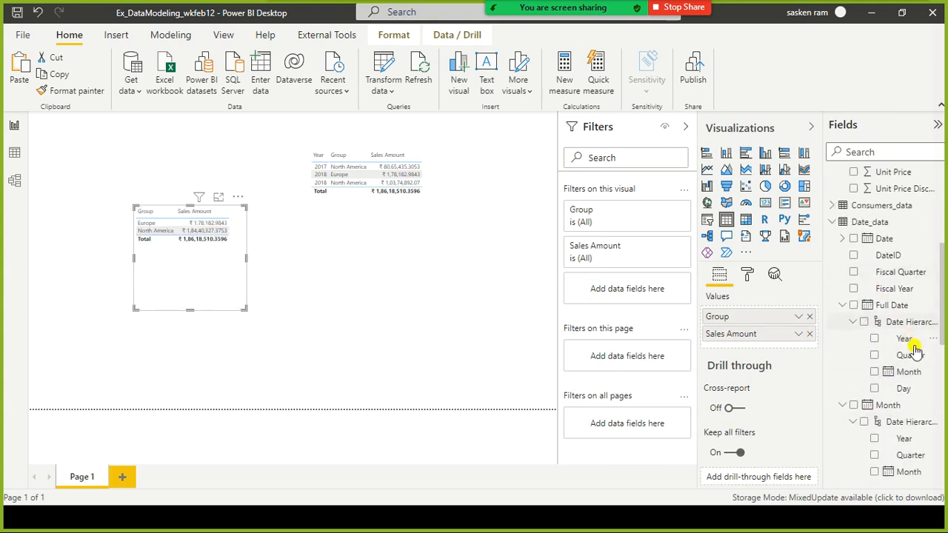
pyautogui.click(875, 338)
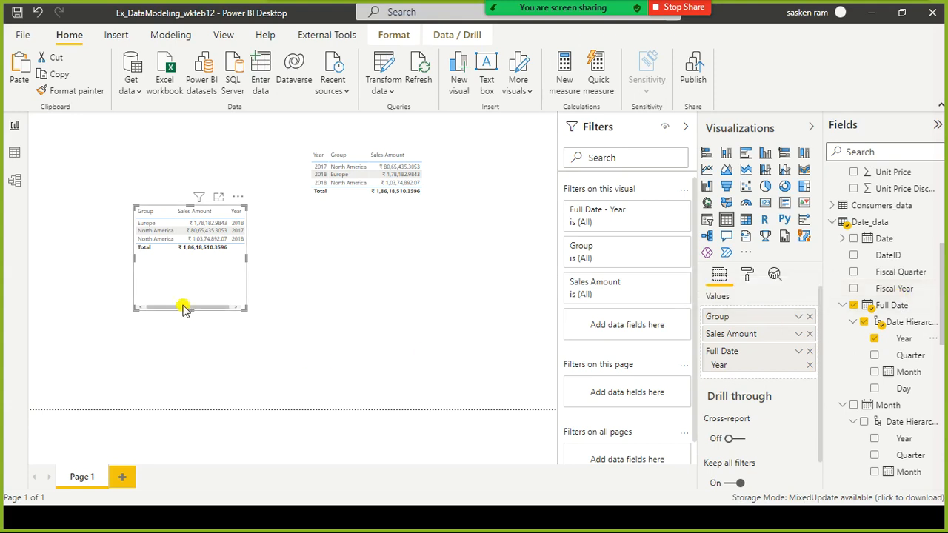
pyautogui.moveTo(188, 308); pyautogui.dragTo(193, 282)
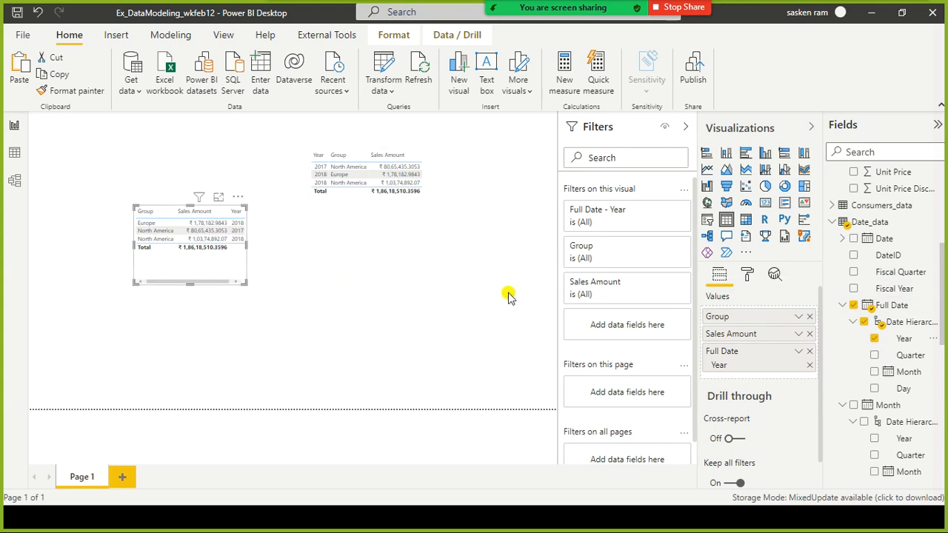
# Step: Check which fields of Bigbox_Sales_data, Date_data, Regions_data and Ship_Date_data are used in the left-hand table
pyautogui.scroll(5, 939, 298)
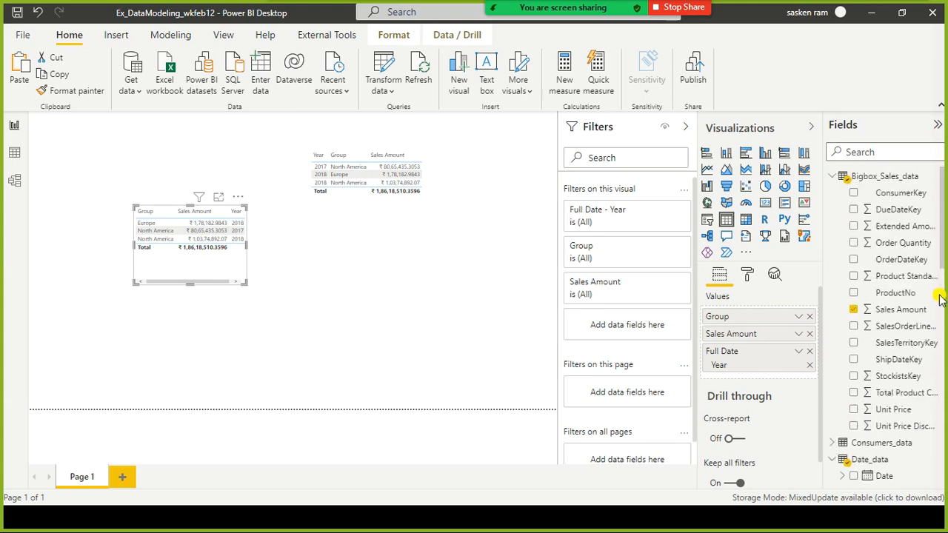
pyautogui.scroll(-2, 939, 316)
pyautogui.scroll(-9, 939, 317)
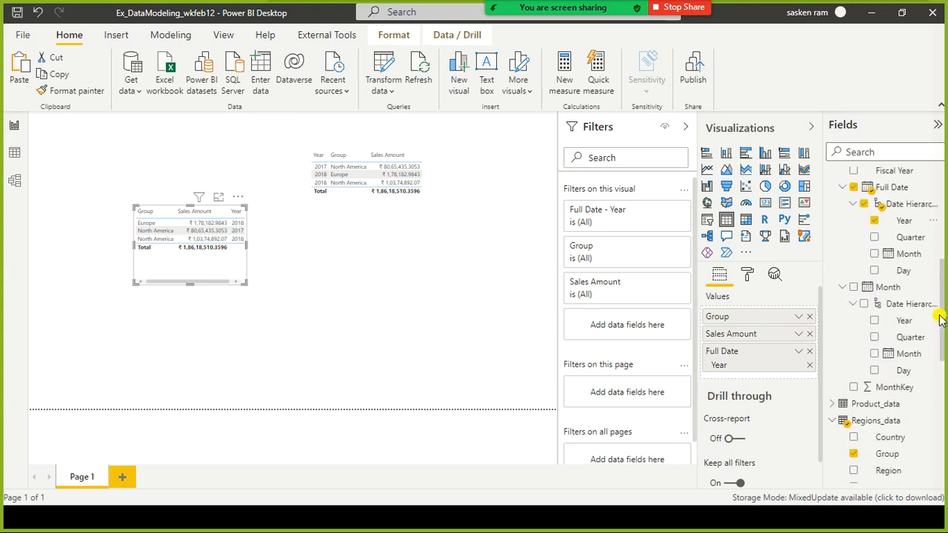
pyautogui.scroll(3, 940, 317)
pyautogui.scroll(-5, 939, 317)
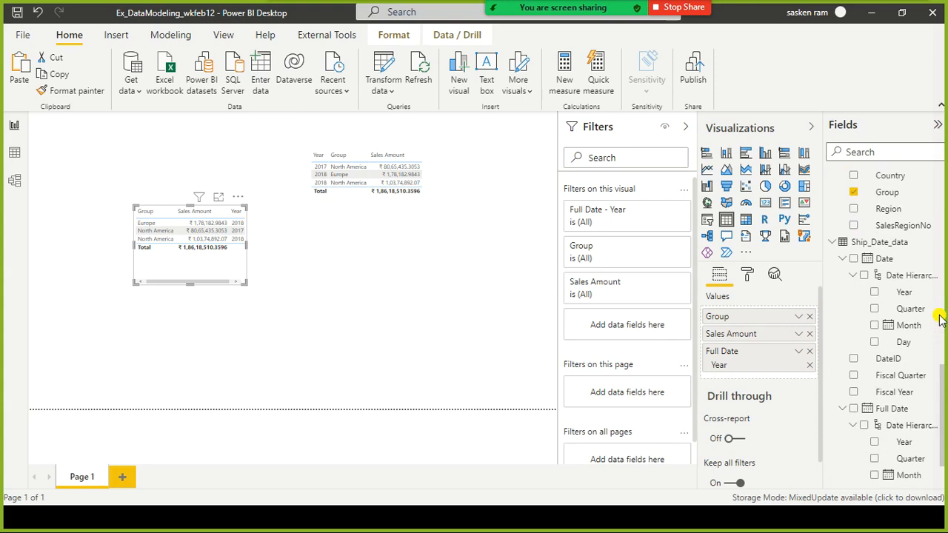
pyautogui.scroll(13, 939, 317)
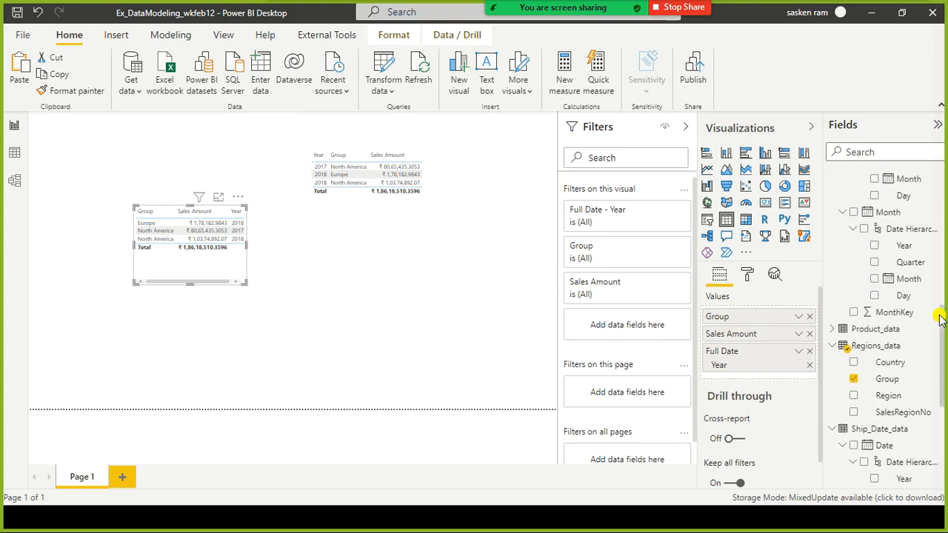
pyautogui.scroll(4, 939, 317)
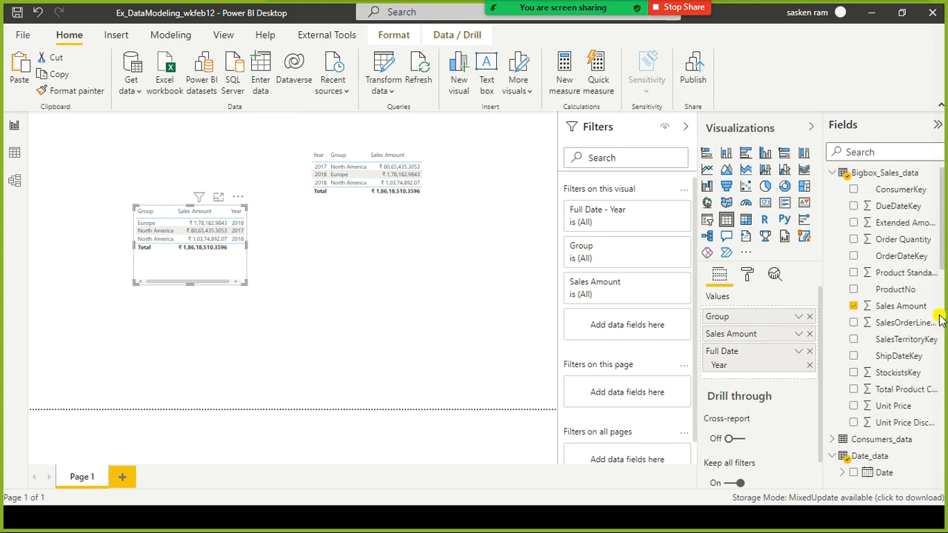
# Step: Review in the model diagram how Date_data, Ship_Date_data and Regions_data relate to Bigbox_Sales_data, and return to the report page
pyautogui.click(513, 311)
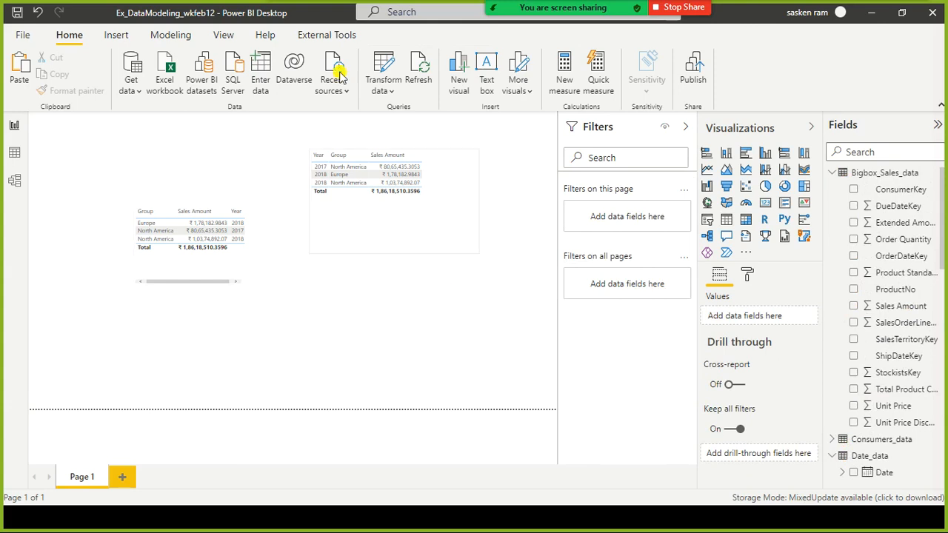
pyautogui.click(176, 35)
pyautogui.click(14, 180)
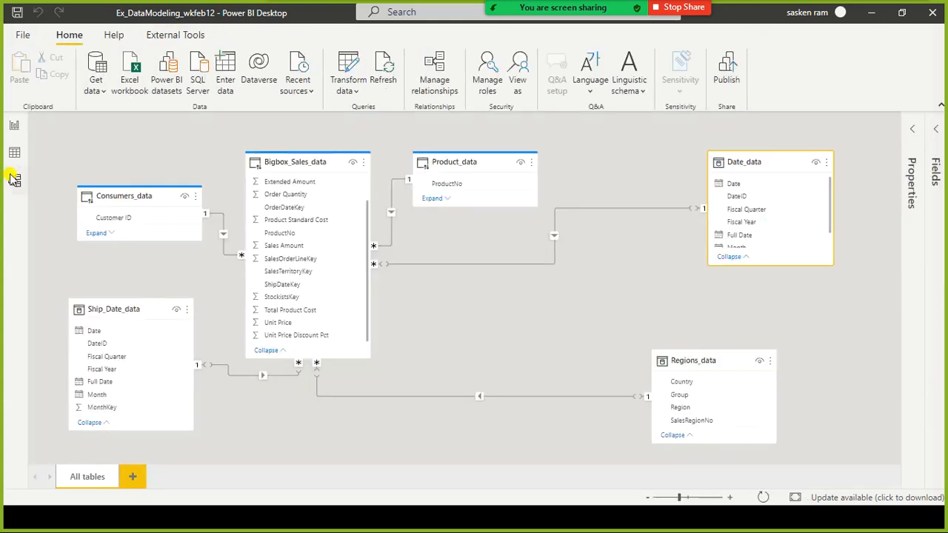
pyautogui.click(11, 126)
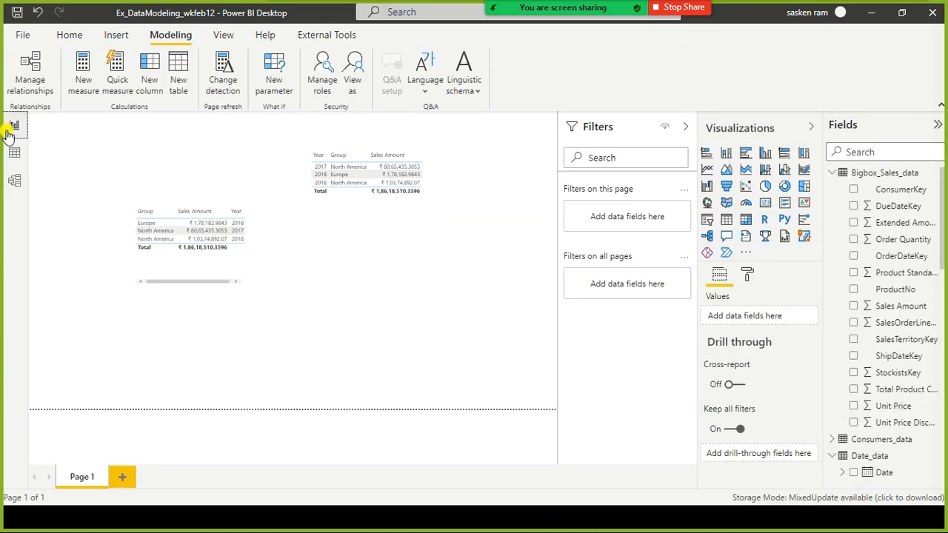
# Step: Select the right-hand table on the report page to check which fields and tables feed it
pyautogui.click(396, 240)
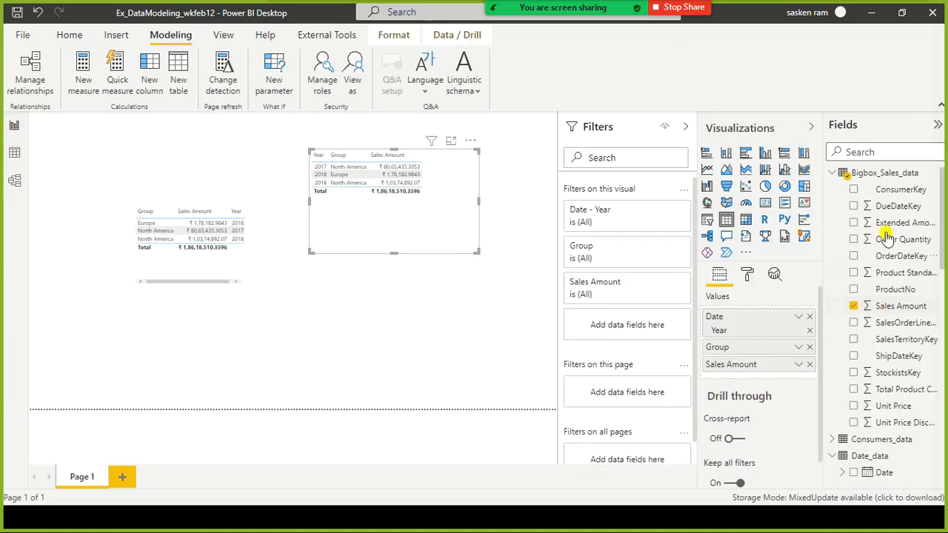
# Step: Add the Region field from Regions_data to the table visual that uses the Full Date year from Date_data
pyautogui.scroll(-10, 874, 309)
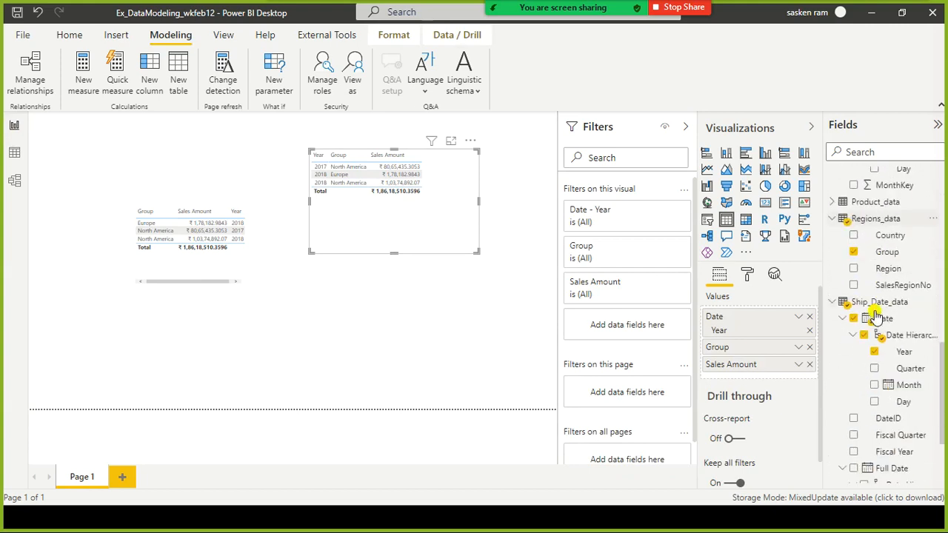
pyautogui.scroll(-1, 876, 316)
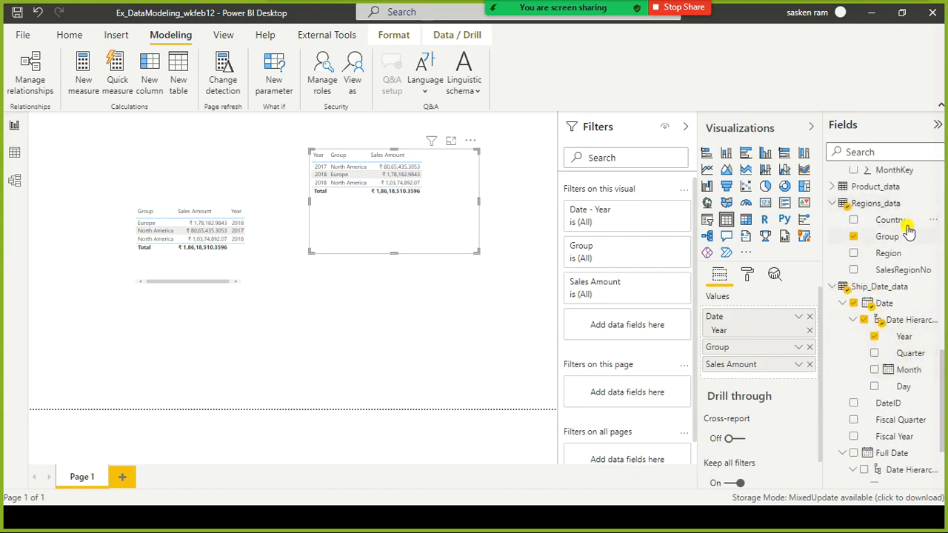
pyautogui.click(164, 267)
pyautogui.scroll(8, 918, 282)
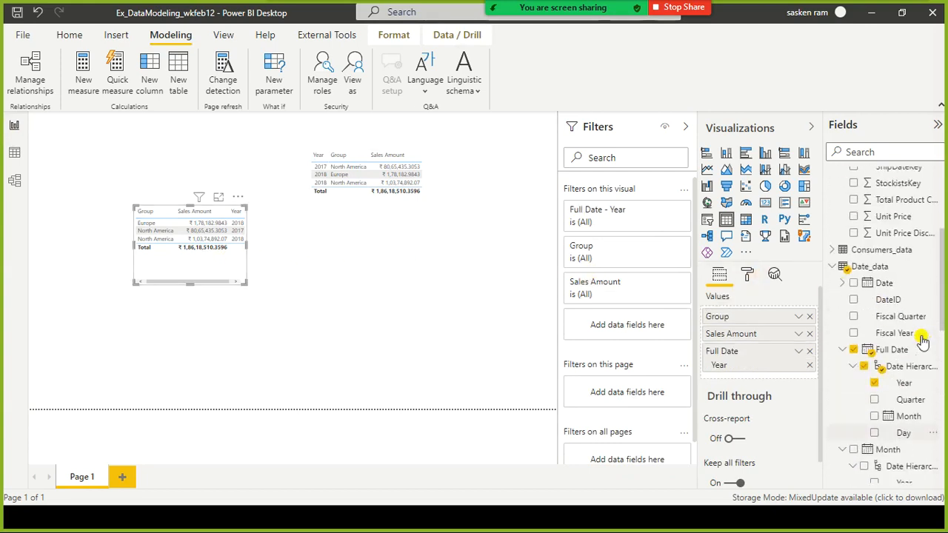
pyautogui.scroll(4, 935, 278)
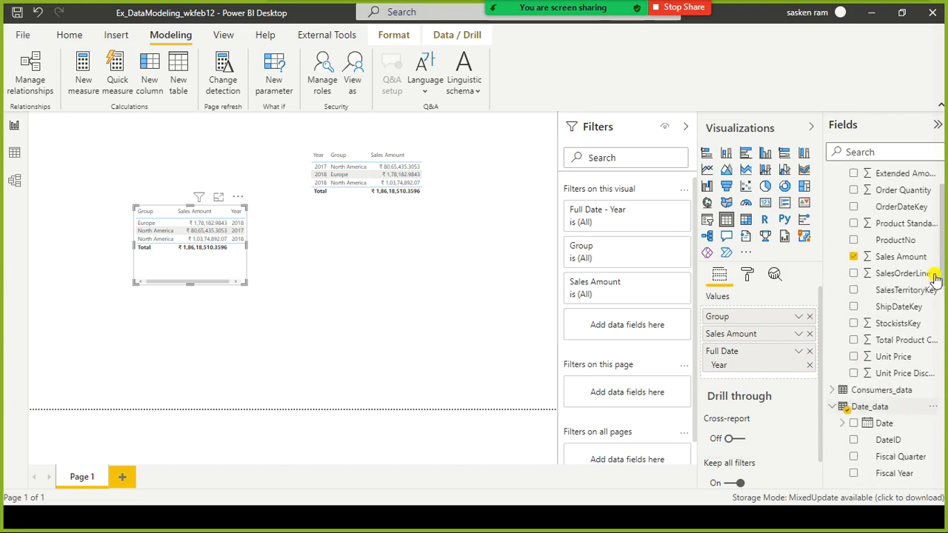
pyautogui.scroll(-8, 933, 282)
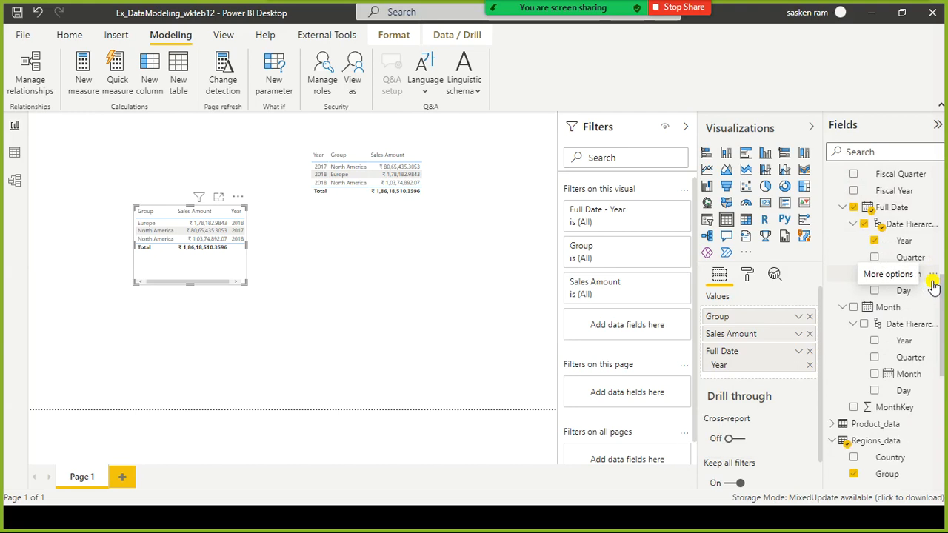
pyautogui.scroll(-4, 941, 333)
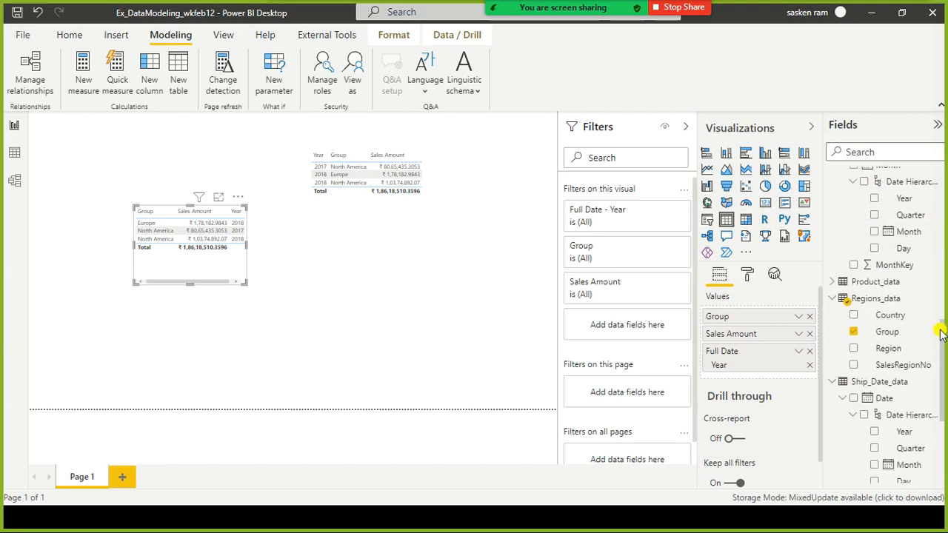
pyautogui.scroll(-4, 940, 333)
pyautogui.scroll(3, 941, 333)
pyautogui.scroll(-1, 940, 333)
pyautogui.scroll(-1, 940, 334)
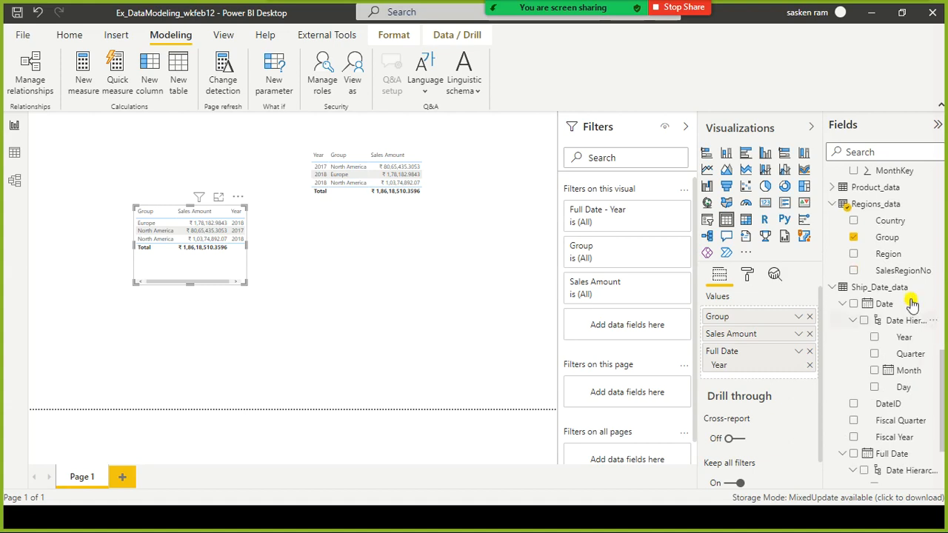
pyautogui.click(855, 254)
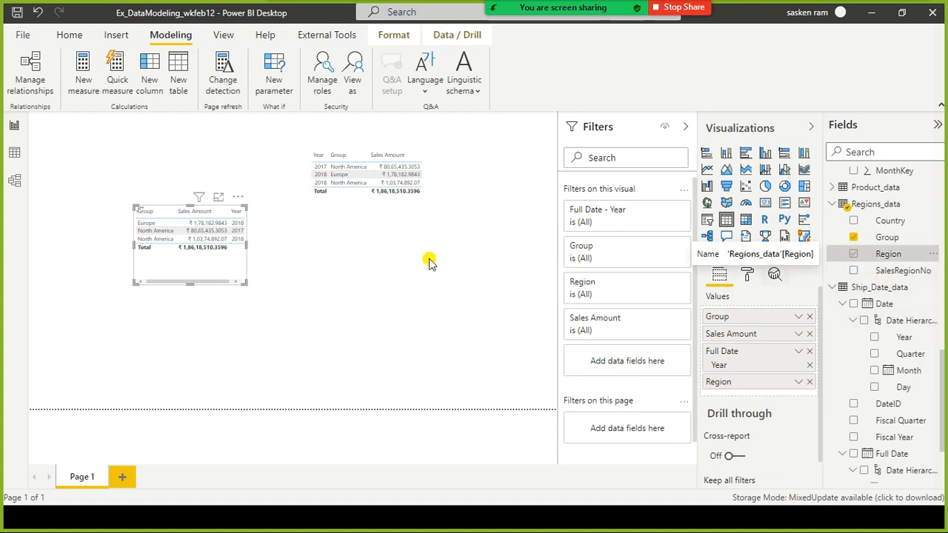
# Step: Add the Region field from Regions_data to the Ship_Date_data year table and extend it downward to fit all rows
pyautogui.click(411, 223)
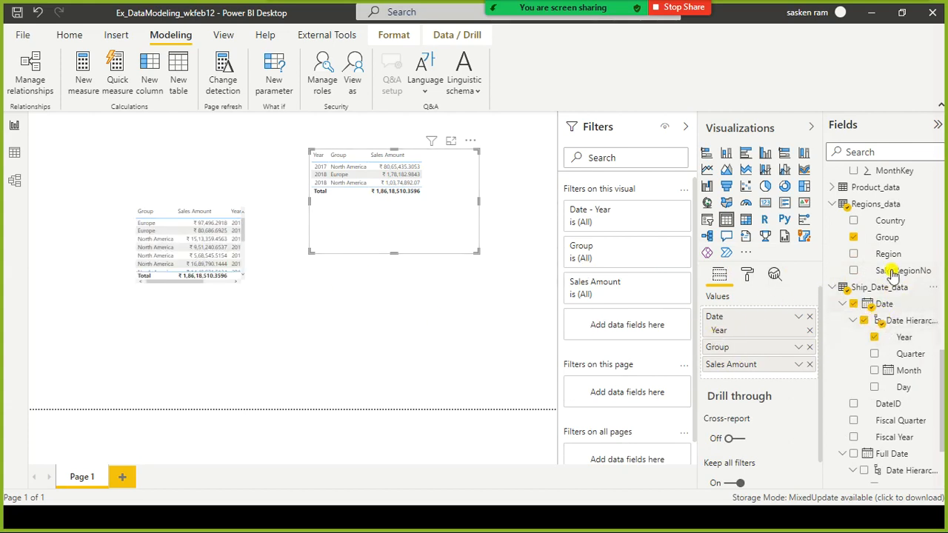
pyautogui.click(854, 255)
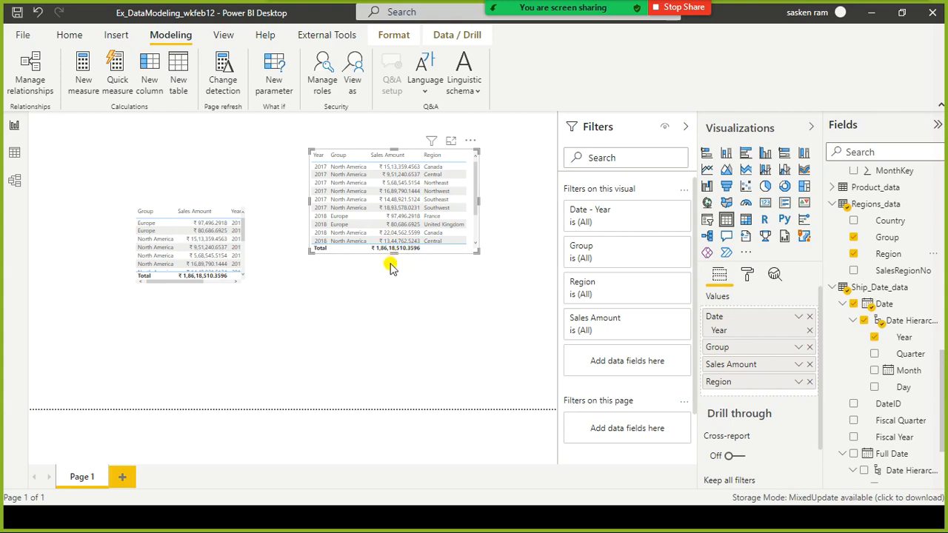
pyautogui.moveTo(396, 253); pyautogui.dragTo(412, 400)
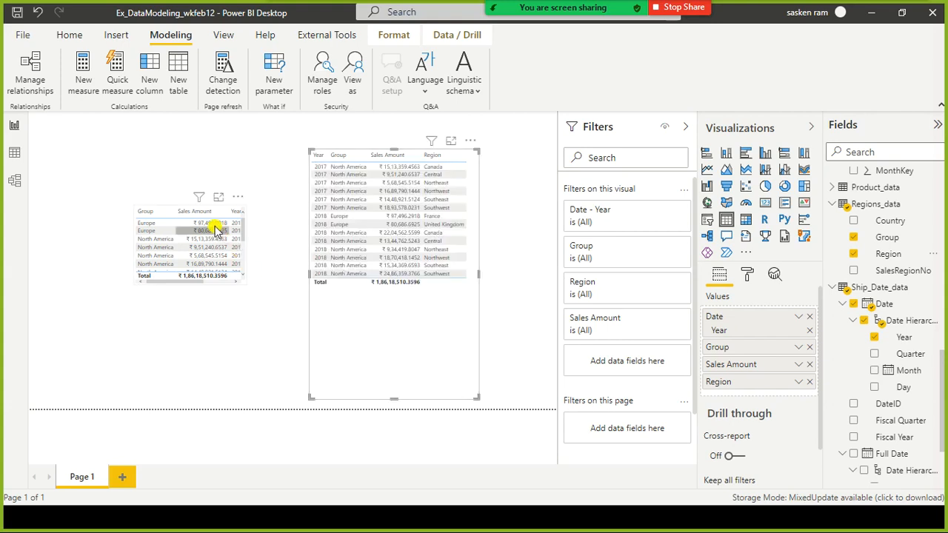
# Step: Enlarge the Date_data year table vertically to fit all rows and shorten the empty area of the Ship_Date_data year table
pyautogui.click(202, 291)
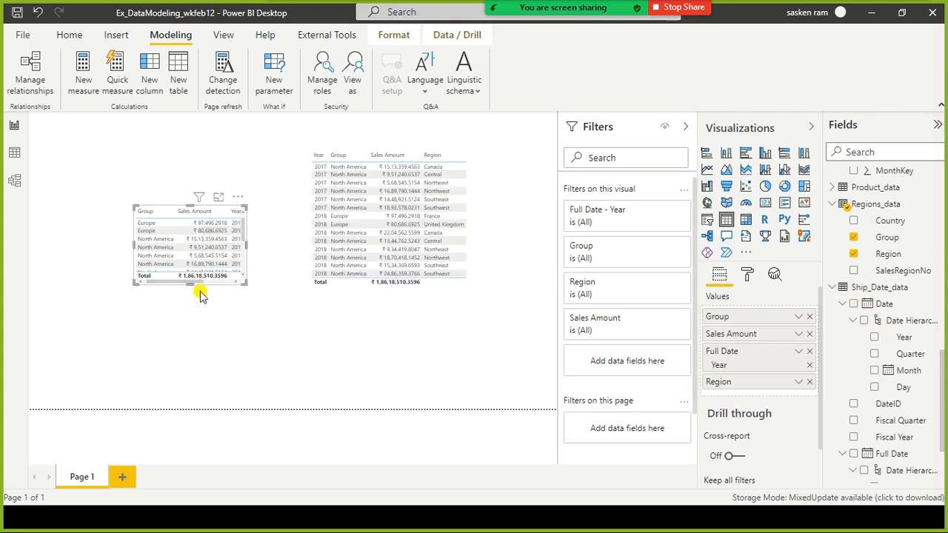
pyautogui.moveTo(190, 286); pyautogui.dragTo(226, 322)
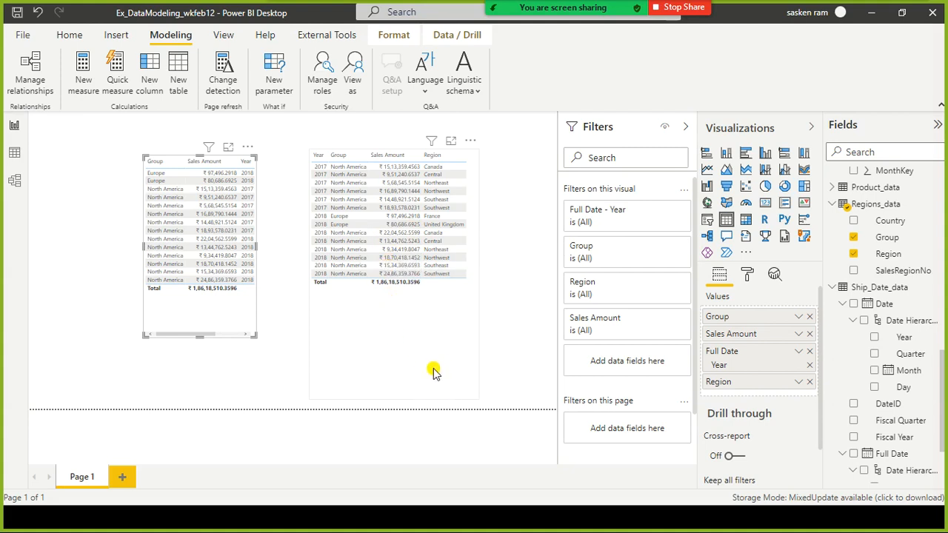
pyautogui.click(394, 393)
pyautogui.moveTo(394, 392); pyautogui.dragTo(408, 342)
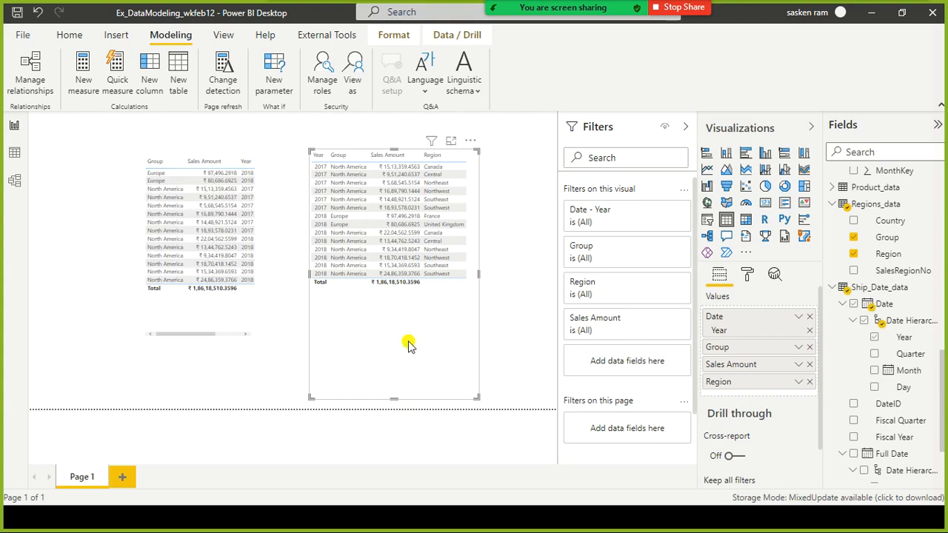
# Step: Check the Date_data relationship in the model diagram, and add the Country field from Regions_data to the Ship_Date_data year table
pyautogui.click(15, 181)
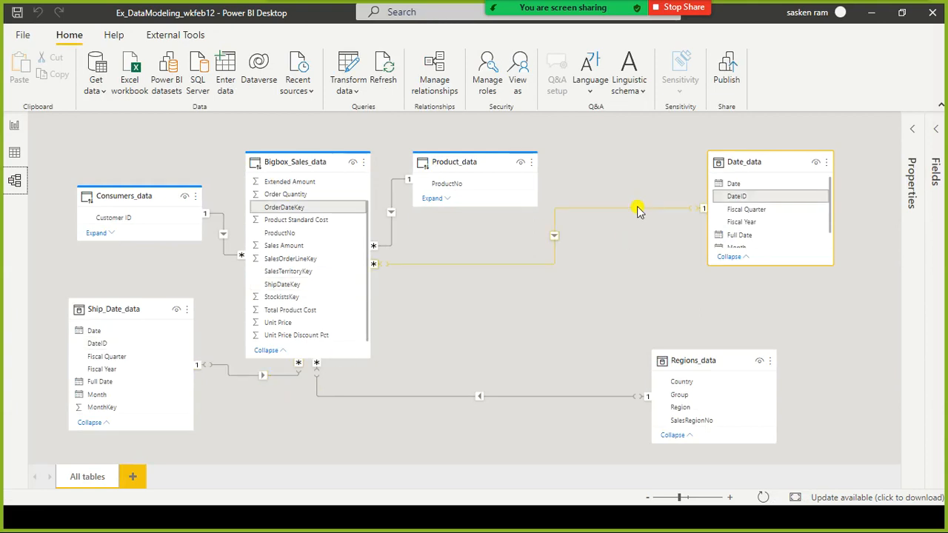
pyautogui.click(14, 125)
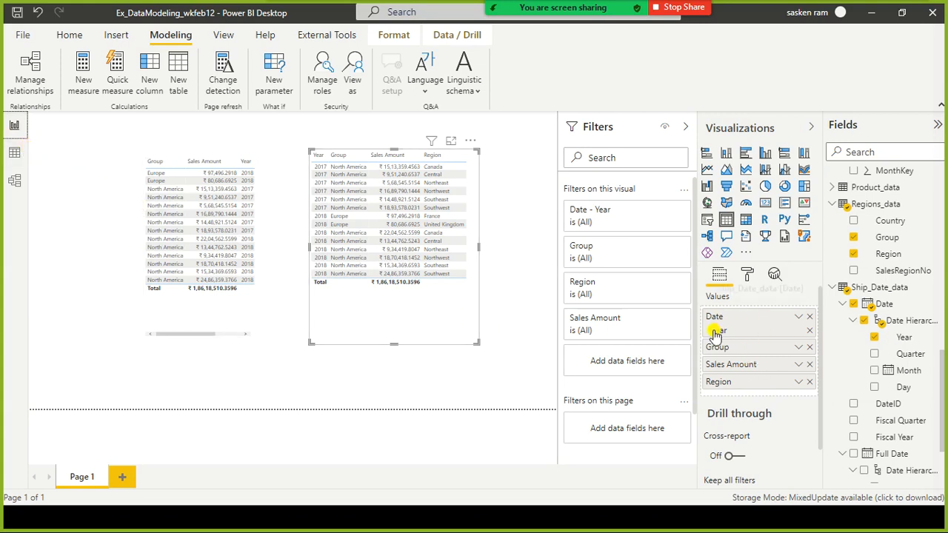
pyautogui.scroll(-3, 934, 352)
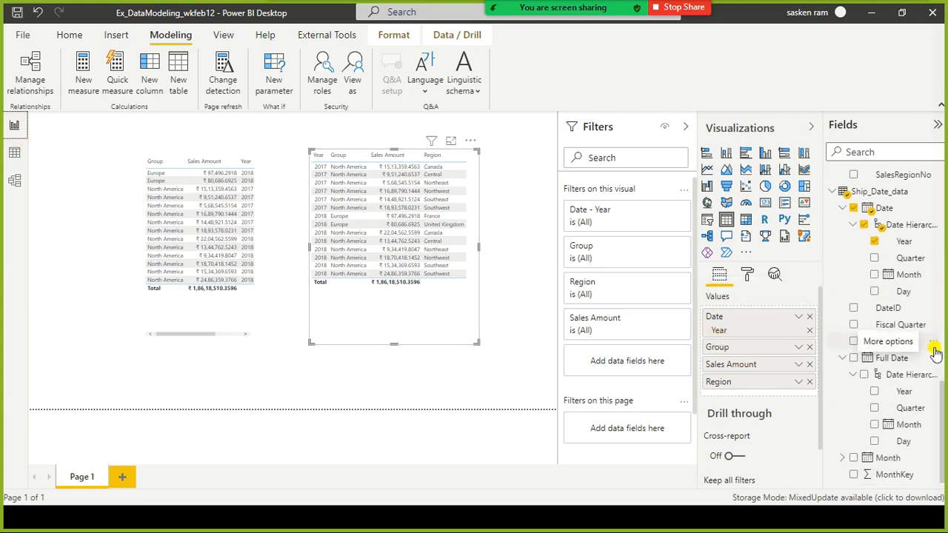
pyautogui.scroll(1, 935, 352)
pyautogui.scroll(5, 935, 352)
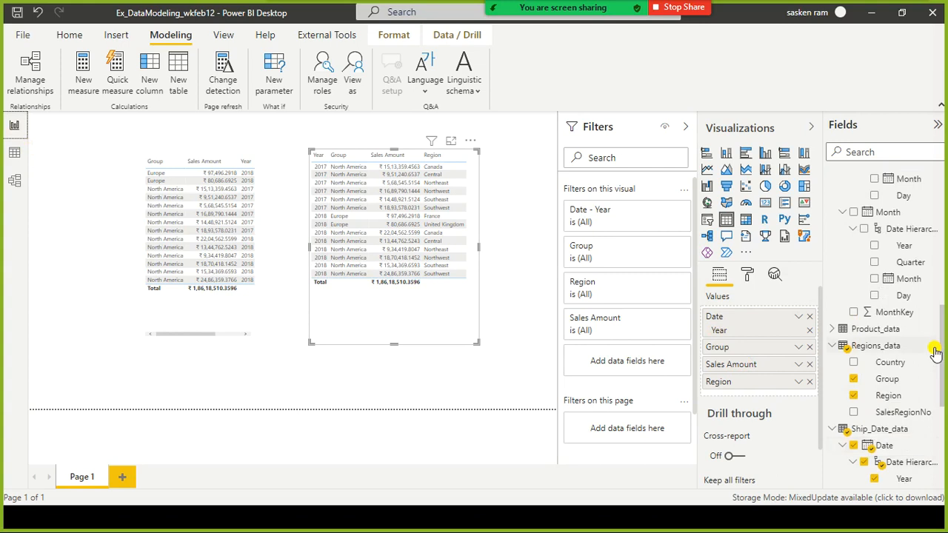
pyautogui.click(855, 367)
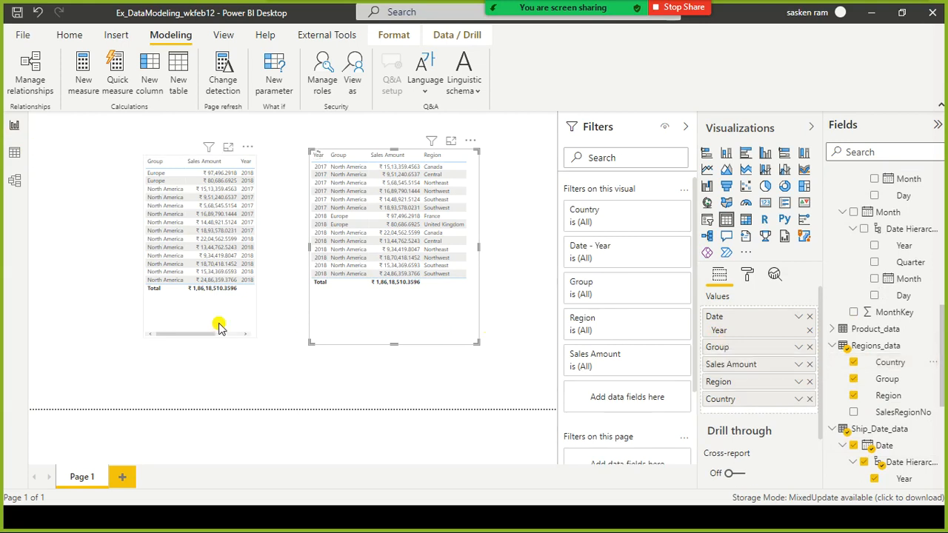
# Step: Widen the Ship_Date_data year table until the Country column fits in full, and sort it ascending by Group
pyautogui.click(168, 312)
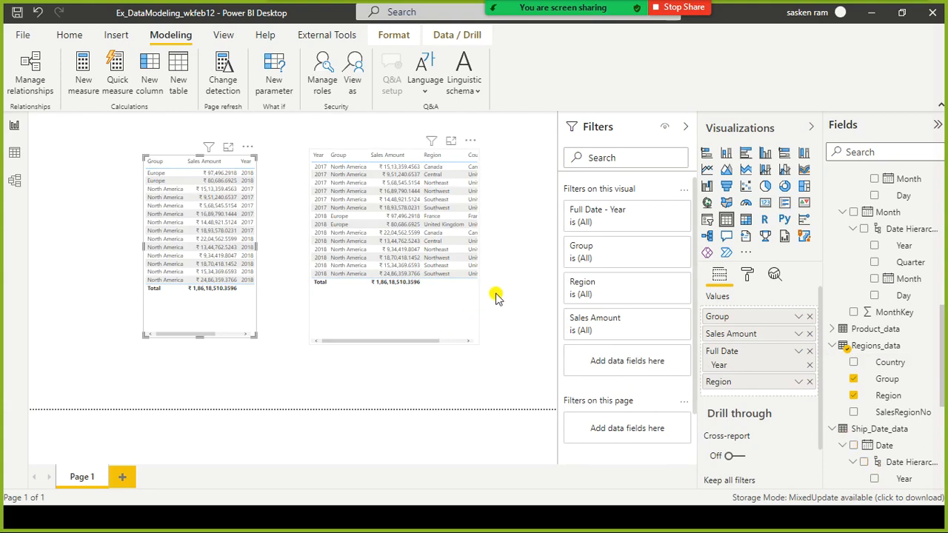
pyautogui.click(478, 298)
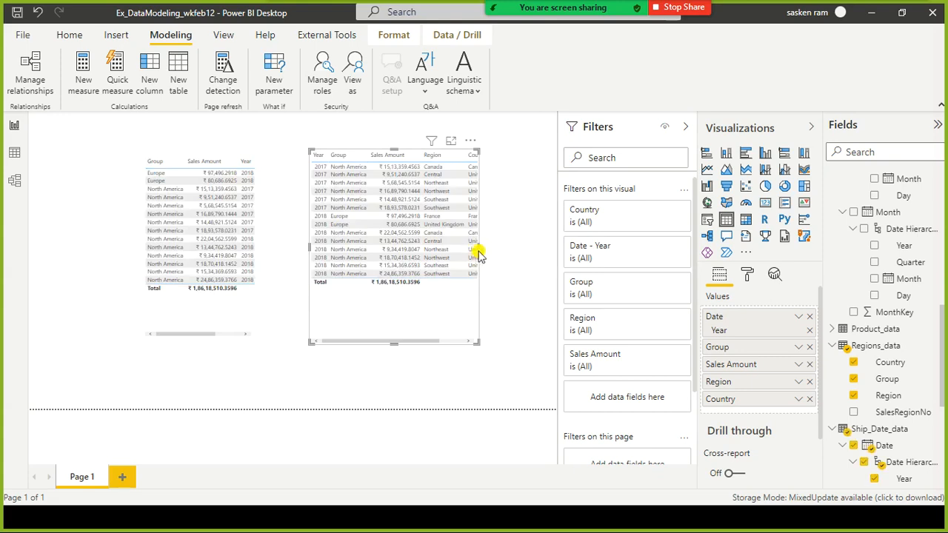
pyautogui.moveTo(477, 250); pyautogui.dragTo(548, 249)
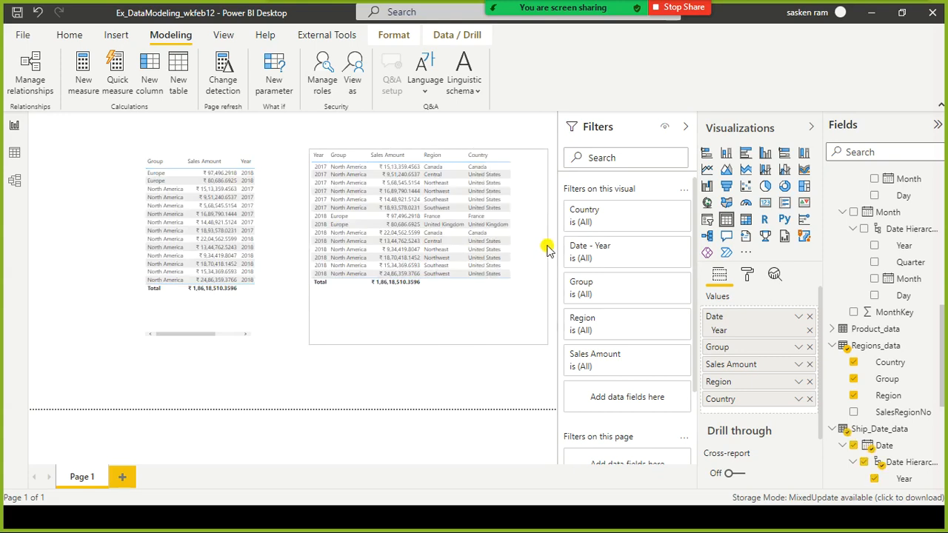
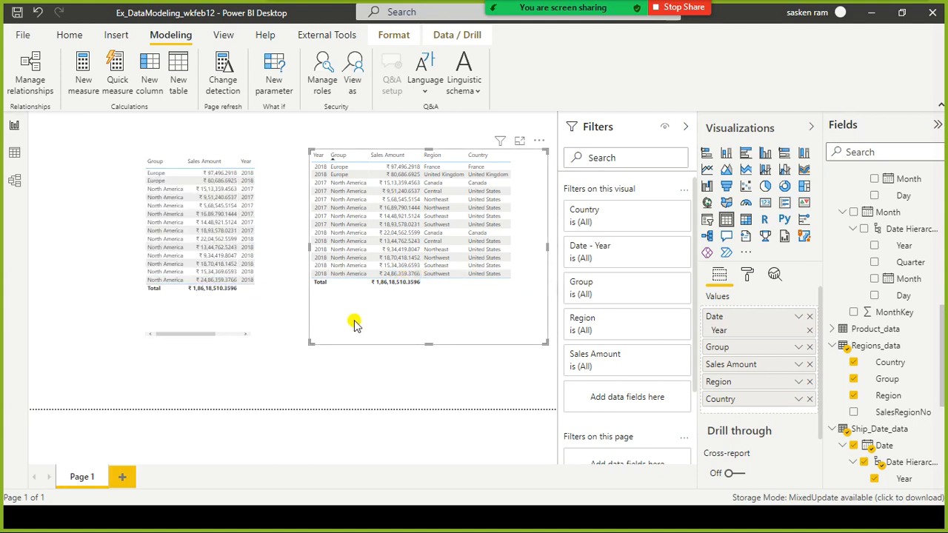
# Step: Compare both tables' source fields, and replace the Date year with the Full Date year from Ship_Date_data in the ship-date table
pyautogui.click(226, 314)
pyautogui.scroll(4, 895, 217)
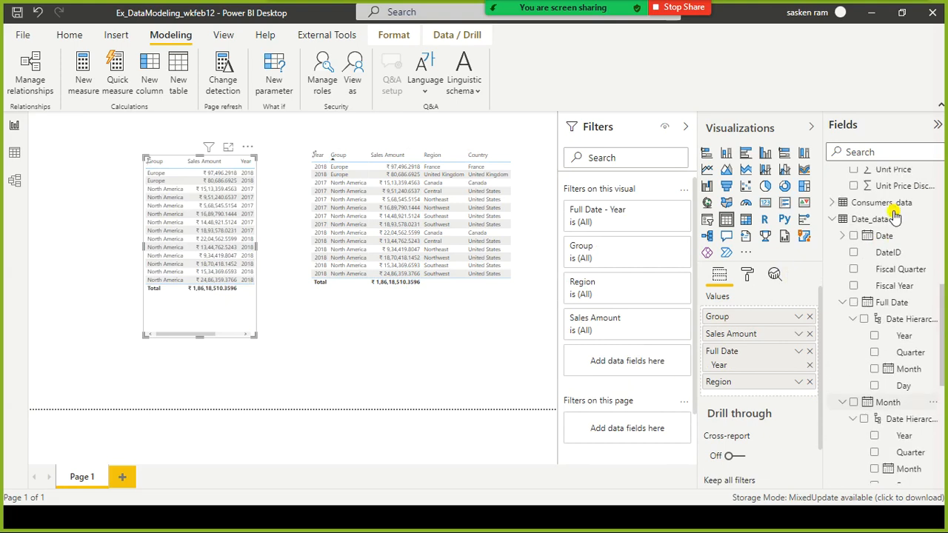
pyautogui.scroll(5, 891, 226)
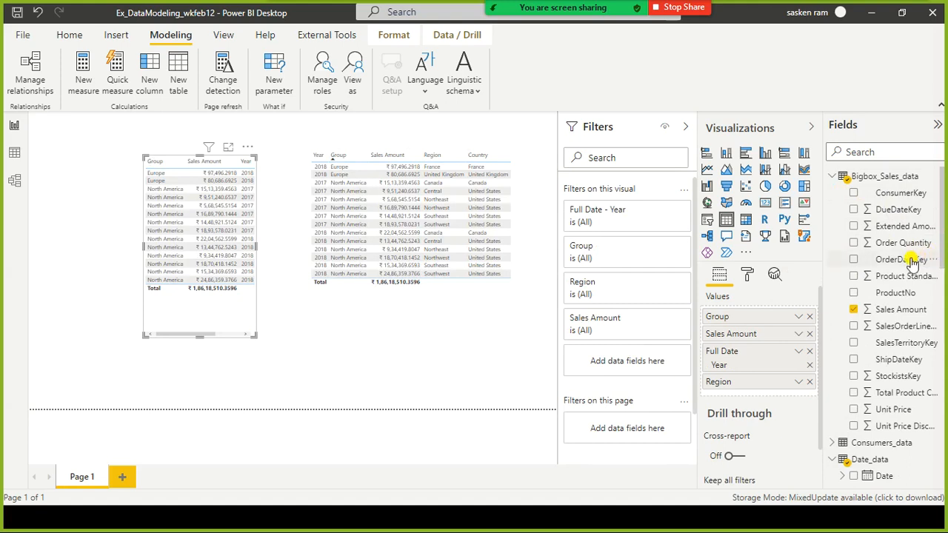
pyautogui.moveTo(944, 255); pyautogui.dragTo(945, 466)
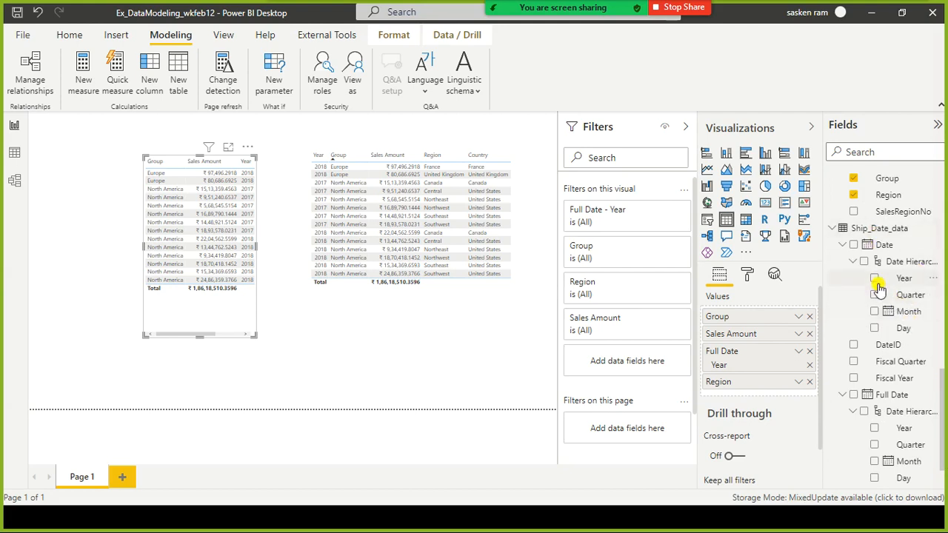
pyautogui.click(420, 311)
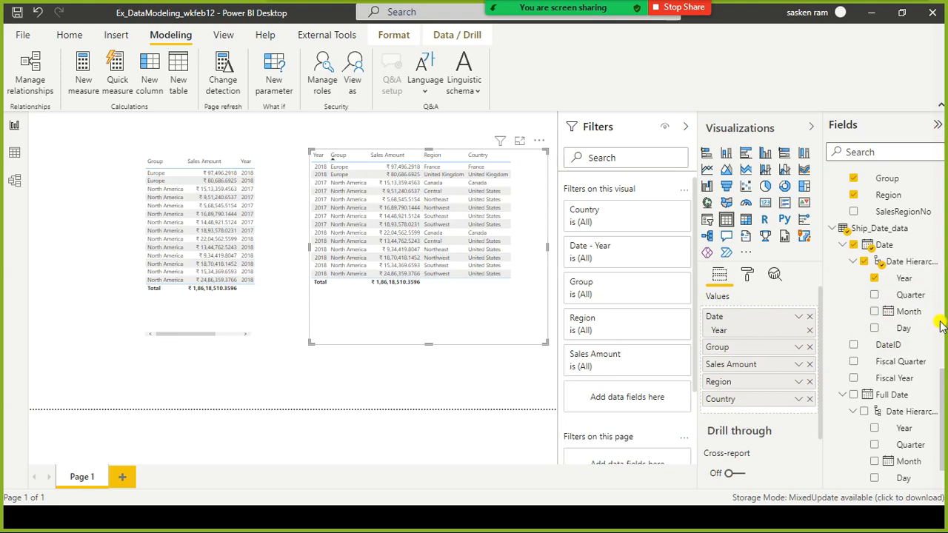
pyautogui.scroll(-1, 940, 331)
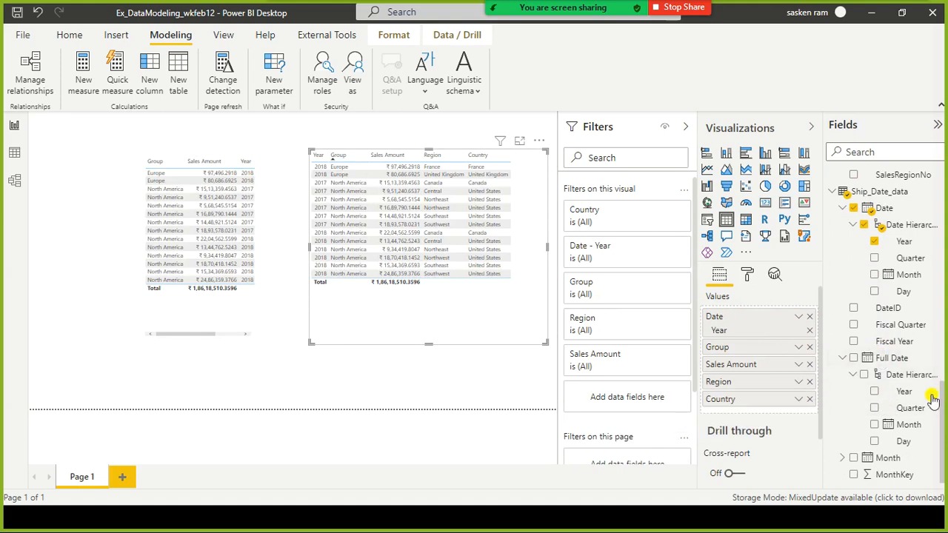
pyautogui.click(874, 391)
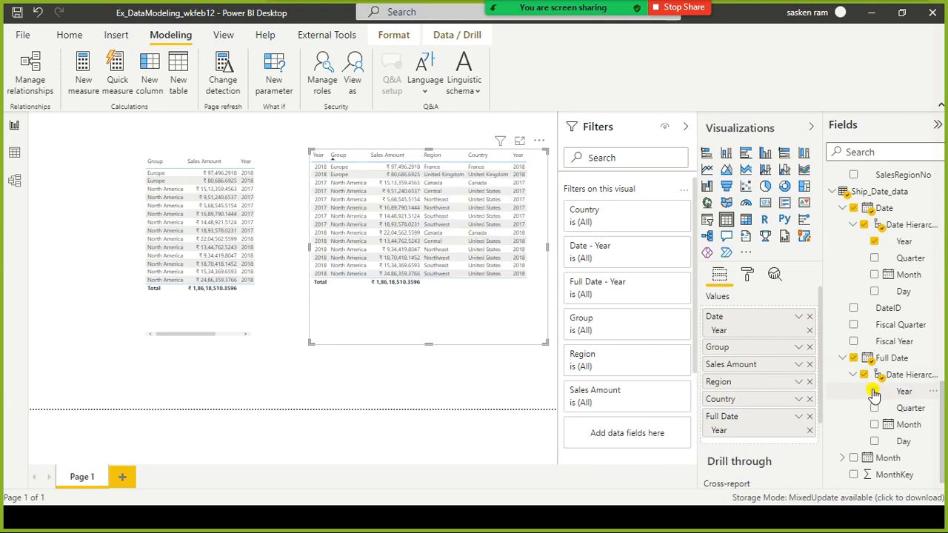
pyautogui.click(811, 320)
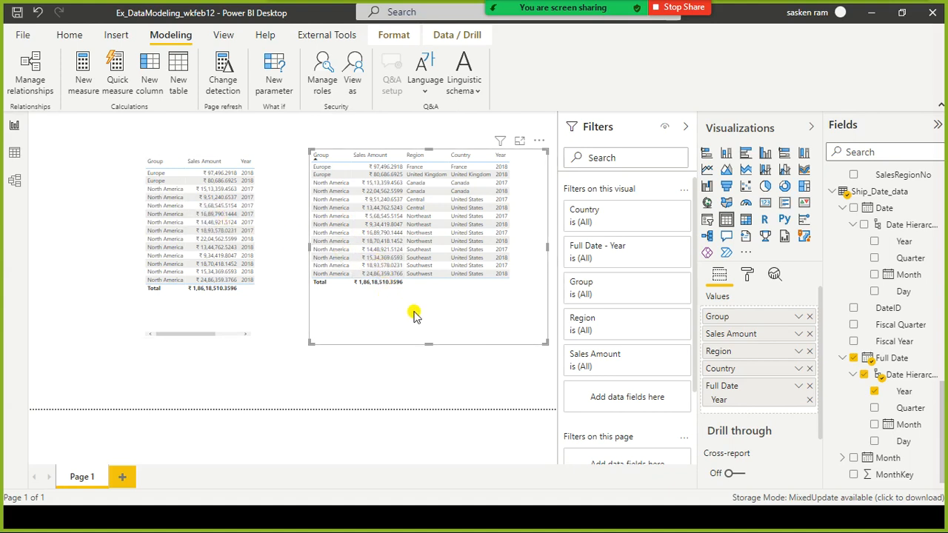
# Step: Reposition both table visuals and enlarge the Date_data year table so its Region column shows beside the ship-date table
pyautogui.moveTo(430, 343); pyautogui.dragTo(454, 329)
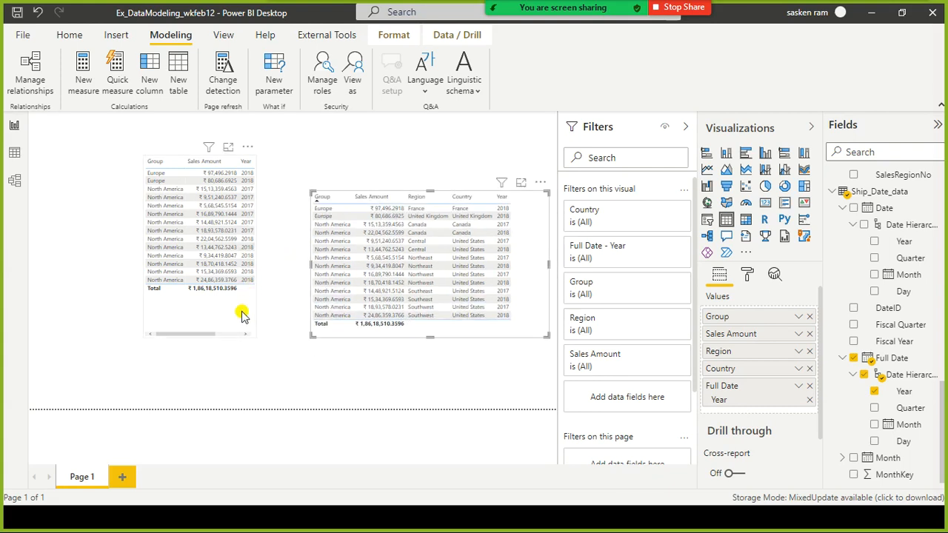
pyautogui.click(257, 235)
pyautogui.moveTo(255, 245); pyautogui.dragTo(290, 259)
pyautogui.moveTo(231, 314); pyautogui.dragTo(239, 382)
pyautogui.click(385, 381)
pyautogui.click(397, 379)
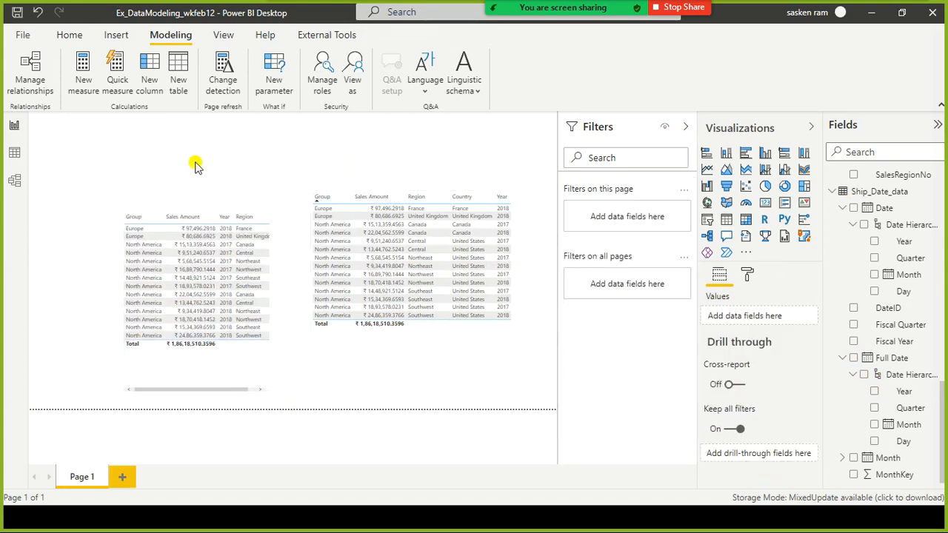
# Step: Delete the relationship between Ship_Date_data and Bigbox_Sales_data in the model diagram
pyautogui.click(14, 180)
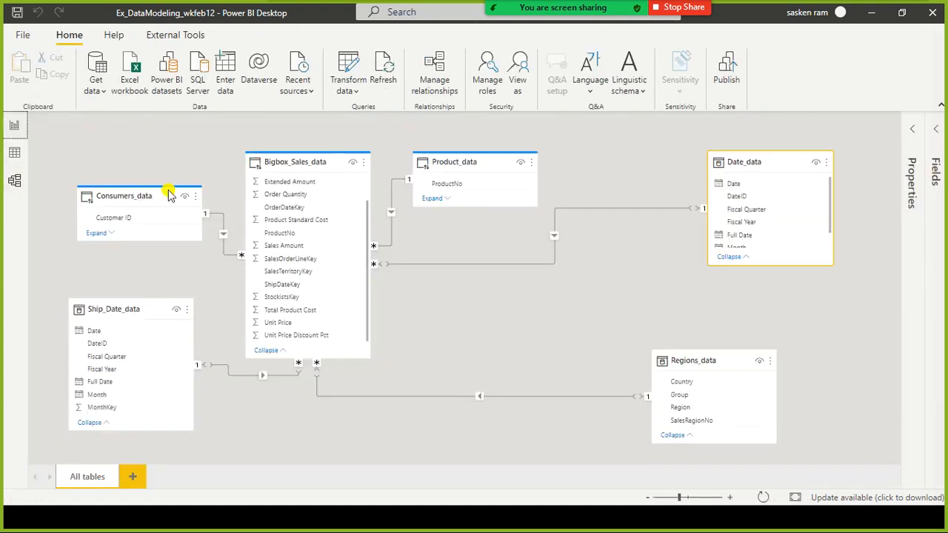
pyautogui.rightClick(289, 379)
pyautogui.click(298, 383)
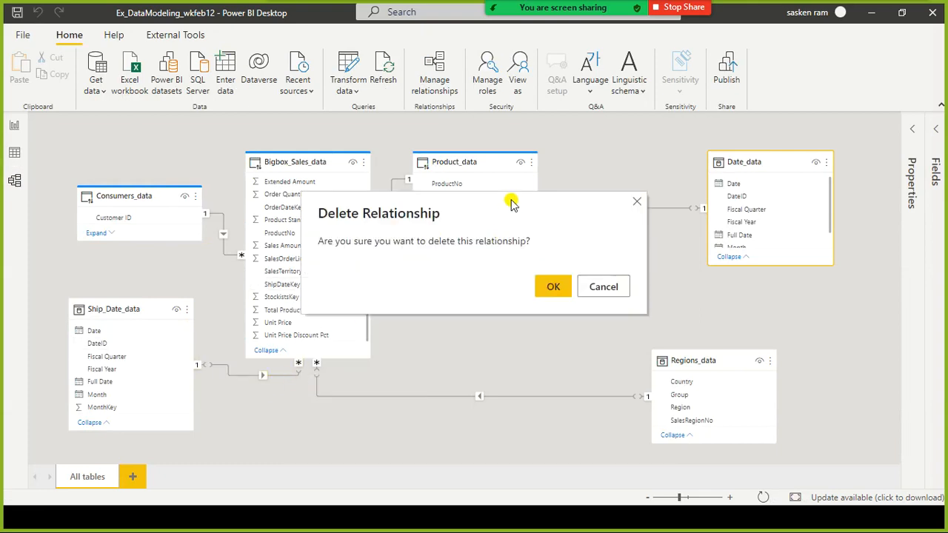
pyautogui.click(548, 286)
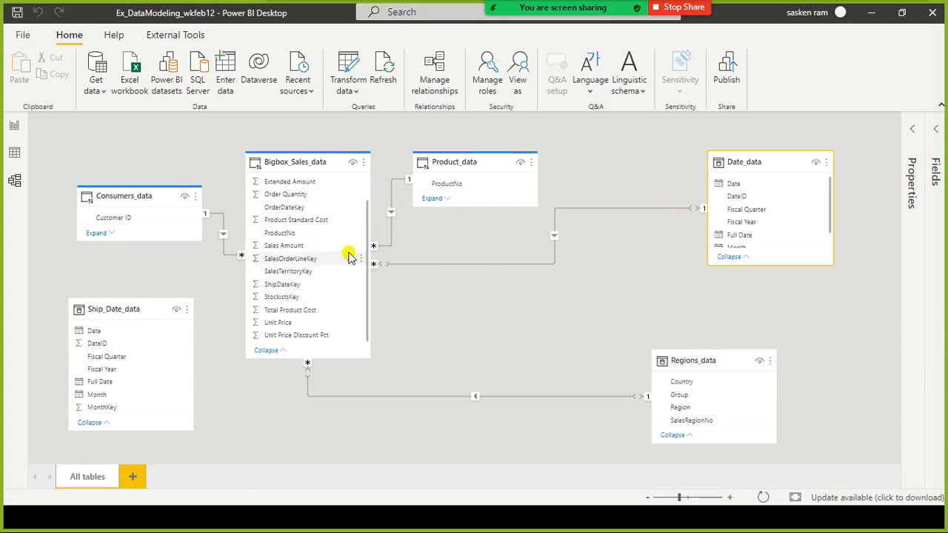
# Step: Create an inactive one-to-many relationship from Date_data's DateID to ShipDateKey in Bigbox_Sales_data with single cross-filter direction
pyautogui.scroll(2, 348, 255)
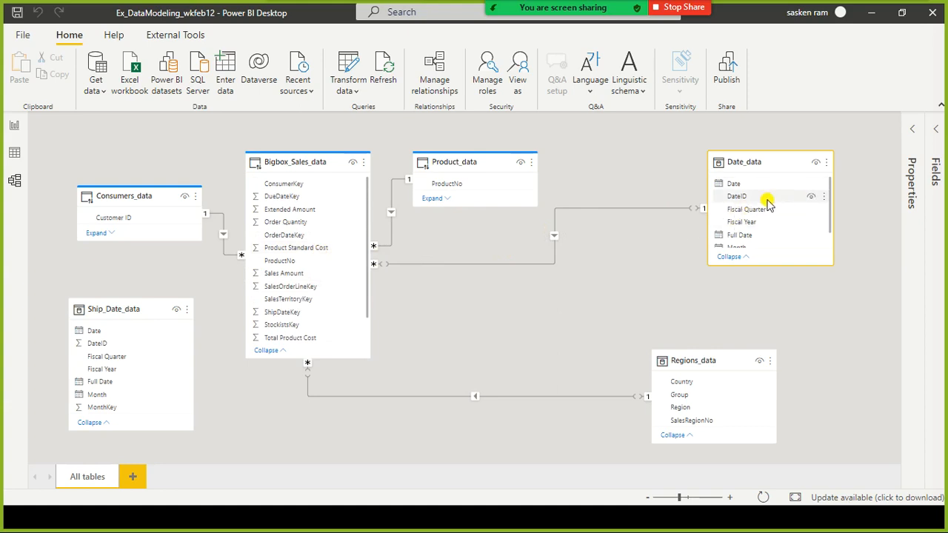
pyautogui.moveTo(738, 197); pyautogui.dragTo(329, 317)
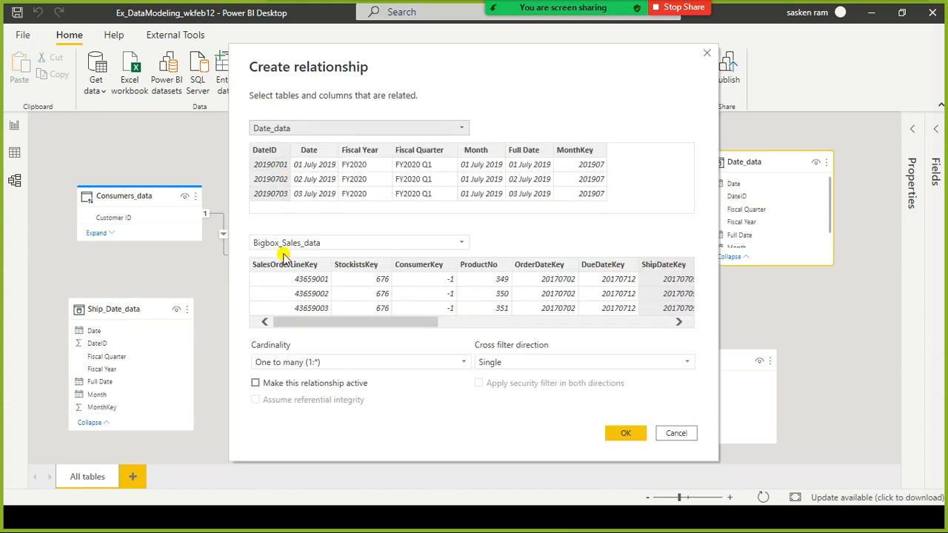
pyautogui.click(622, 433)
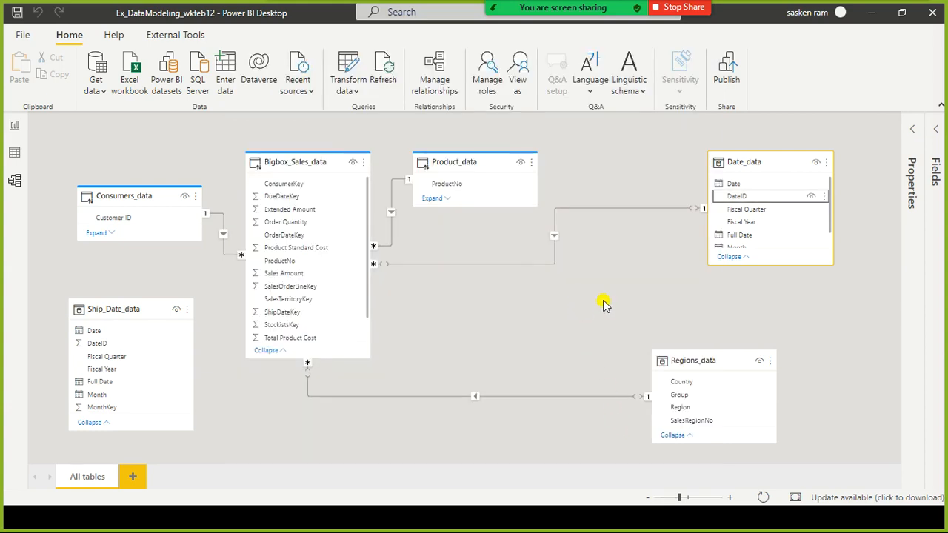
pyautogui.click(604, 304)
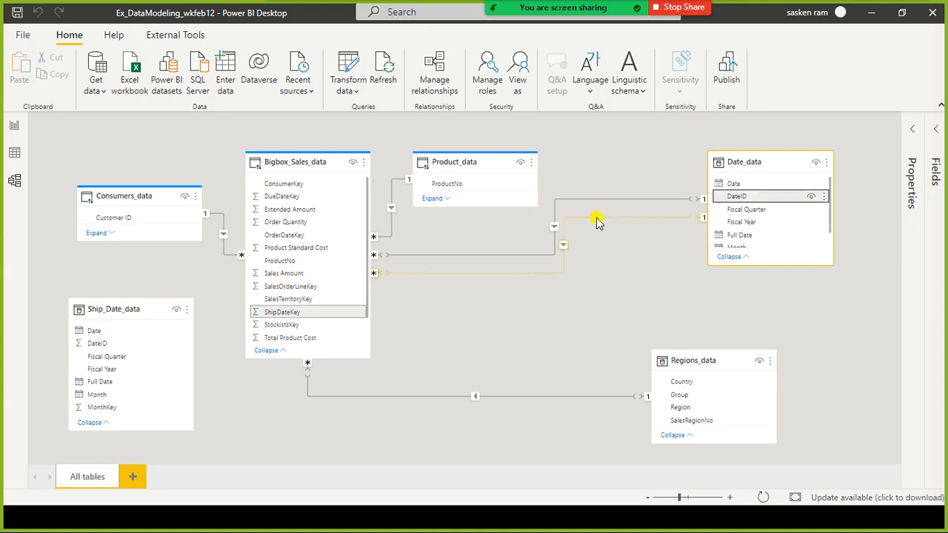
# Step: Reposition the two table visuals on the report page, placing the working order-date table at the page's left edge
pyautogui.click(11, 124)
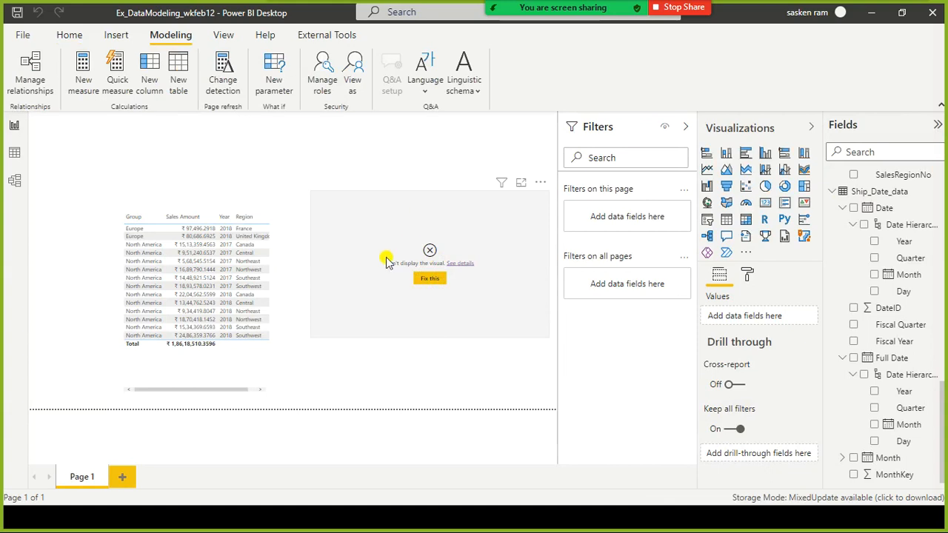
pyautogui.moveTo(404, 253); pyautogui.dragTo(387, 290)
pyautogui.moveTo(287, 284); pyautogui.dragTo(223, 259)
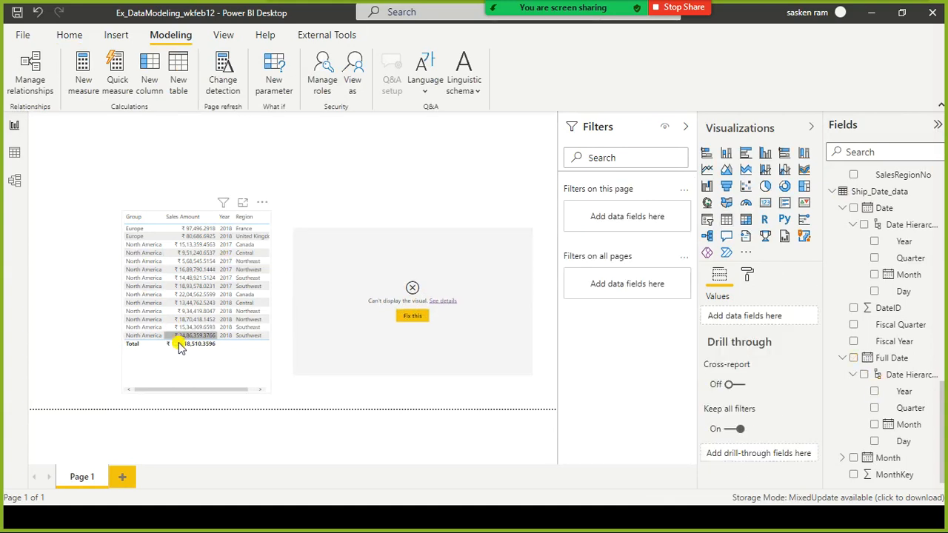
pyautogui.moveTo(174, 370); pyautogui.dragTo(80, 337)
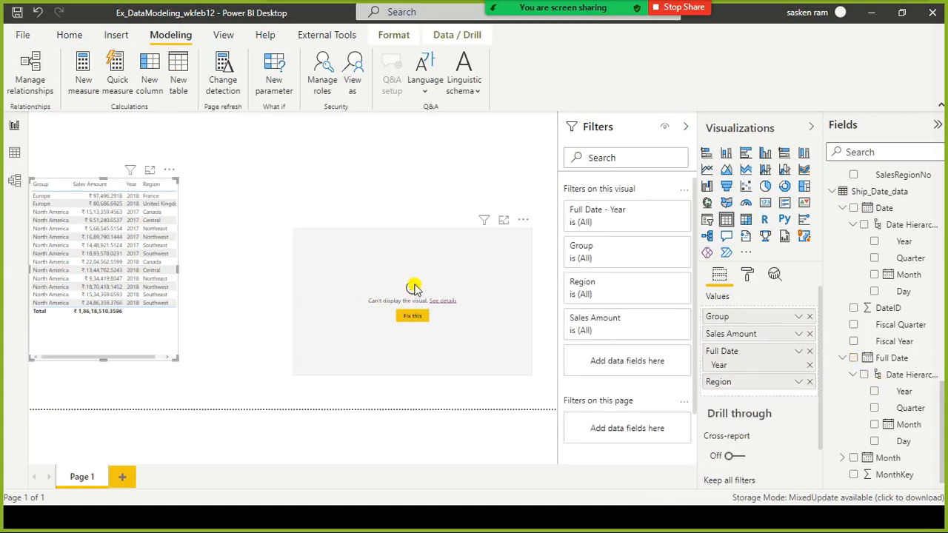
# Step: Check the broken ship-date table's error and remove that visual from the report page
pyautogui.click(418, 318)
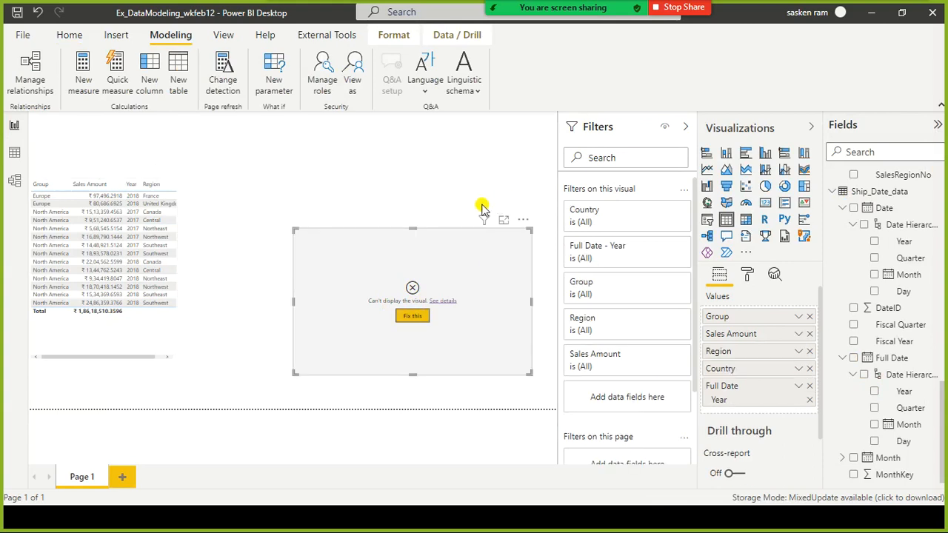
pyautogui.click(570, 287)
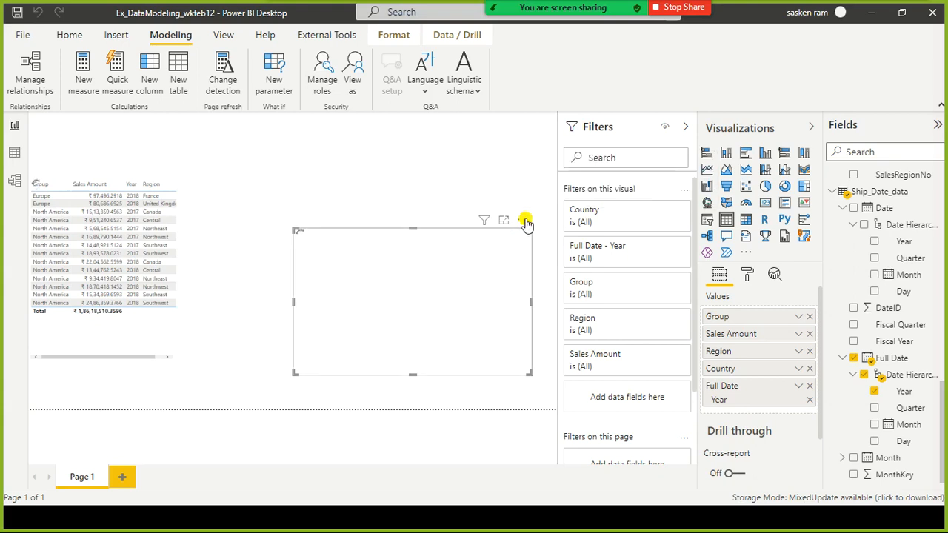
pyautogui.click(524, 219)
pyautogui.click(556, 268)
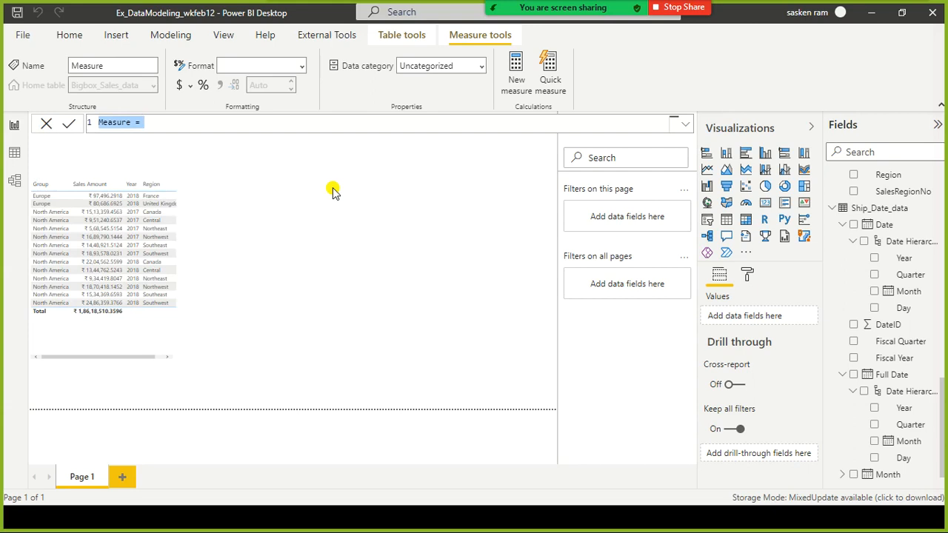
# Step: Start a new measure in Bigbox_Sales_data with CALCULATE over the sum of Bigbox_Sales_data[Sales Amount]
pyautogui.press('Right')
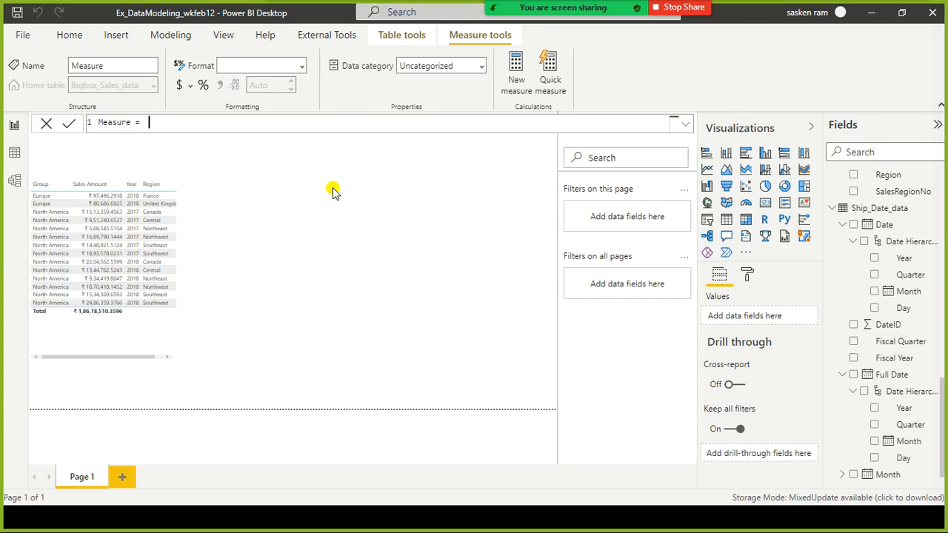
pyautogui.write('cal')
pyautogui.press('Tab')
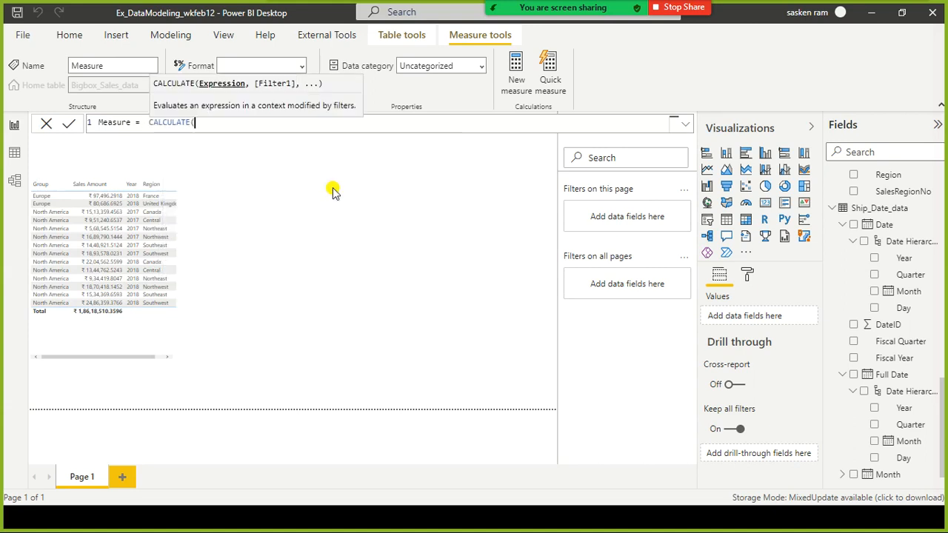
pyautogui.write('sum')
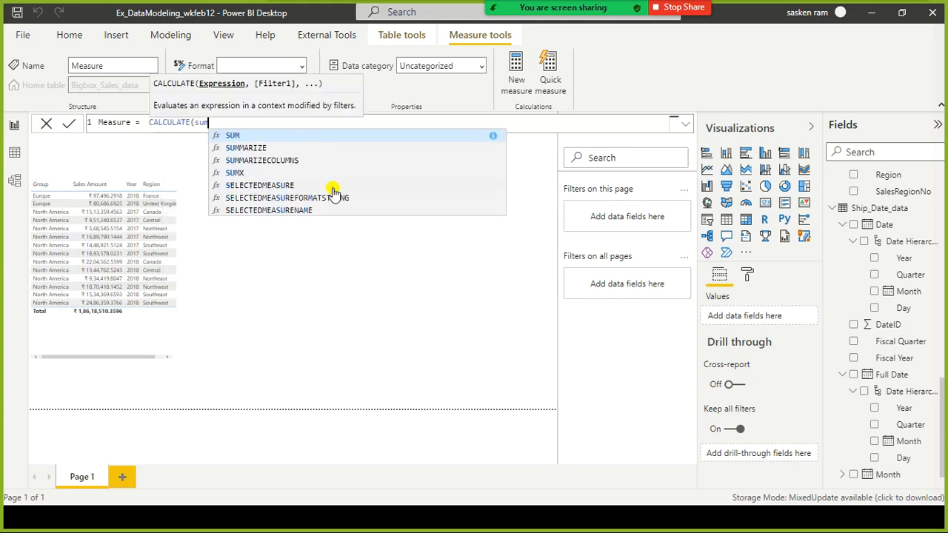
pyautogui.write('(sales')
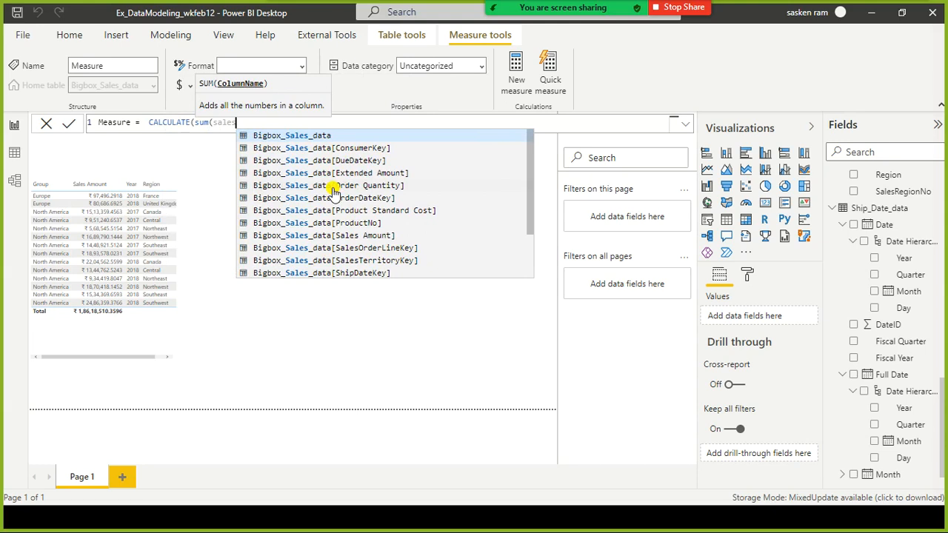
pyautogui.press('Down')
pyautogui.press('Down')
pyautogui.press('Down')
pyautogui.press('Down')
pyautogui.press('Down')
pyautogui.press('Down')
pyautogui.press('Down')
pyautogui.press('Down')
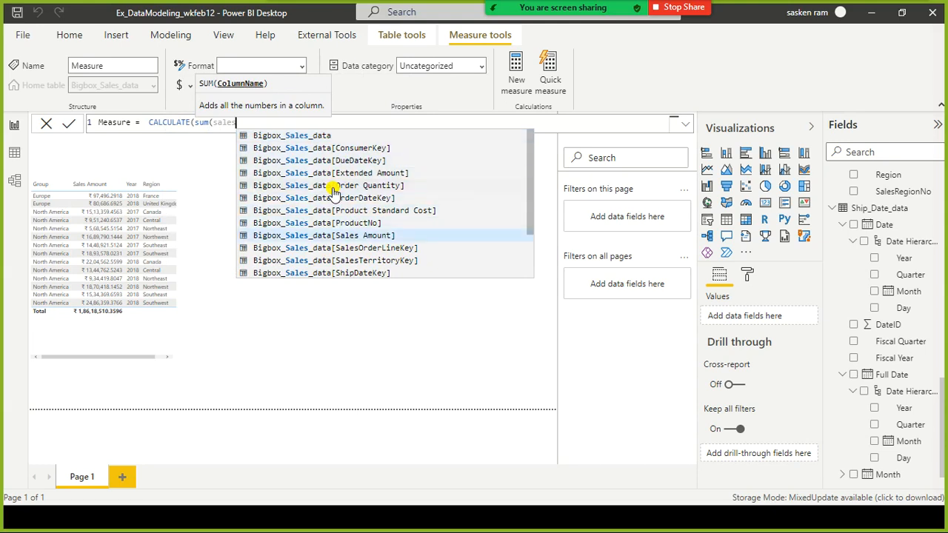
pyautogui.press('Tab')
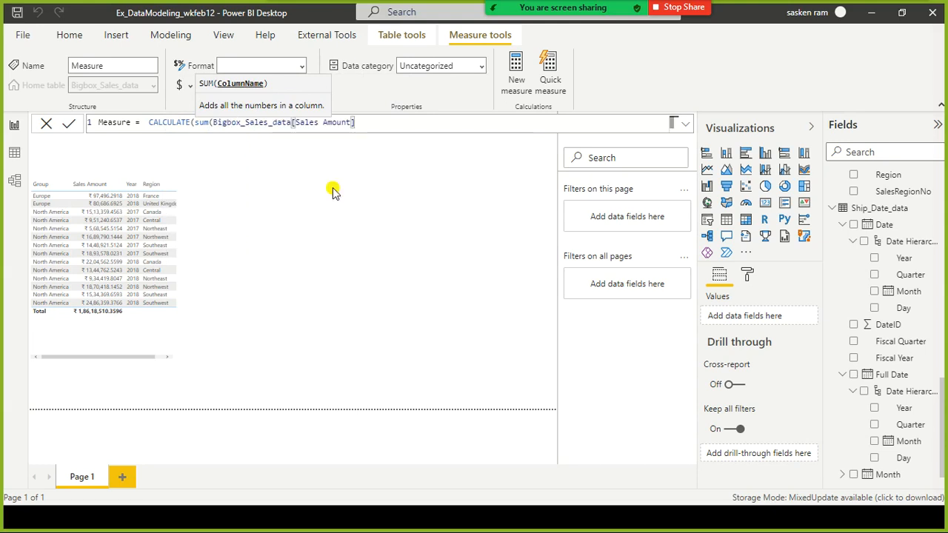
# Step: Add a USERELATIONSHIP filter to the CALCULATE formula with Bigbox_Sales_data[ShipDateKey] as its first column
pyautogui.write('), u')
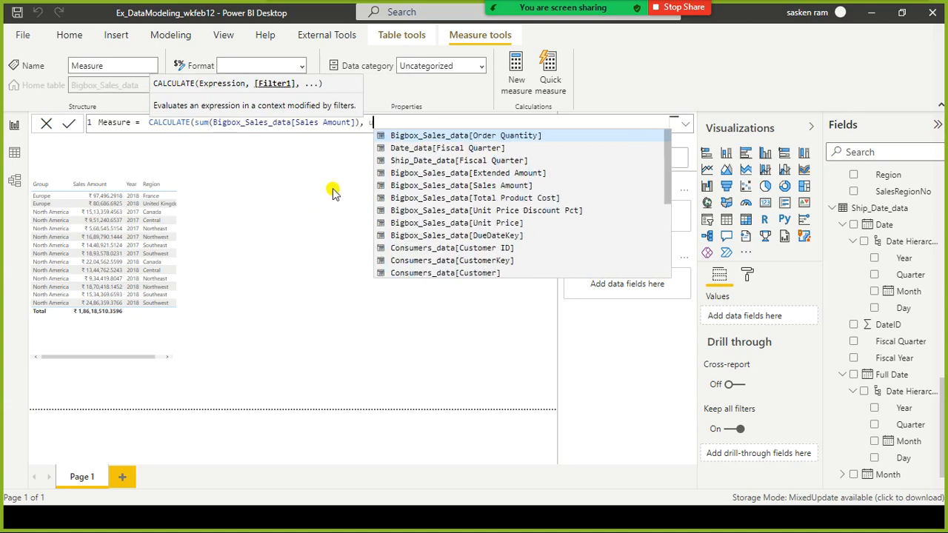
pyautogui.write('serela')
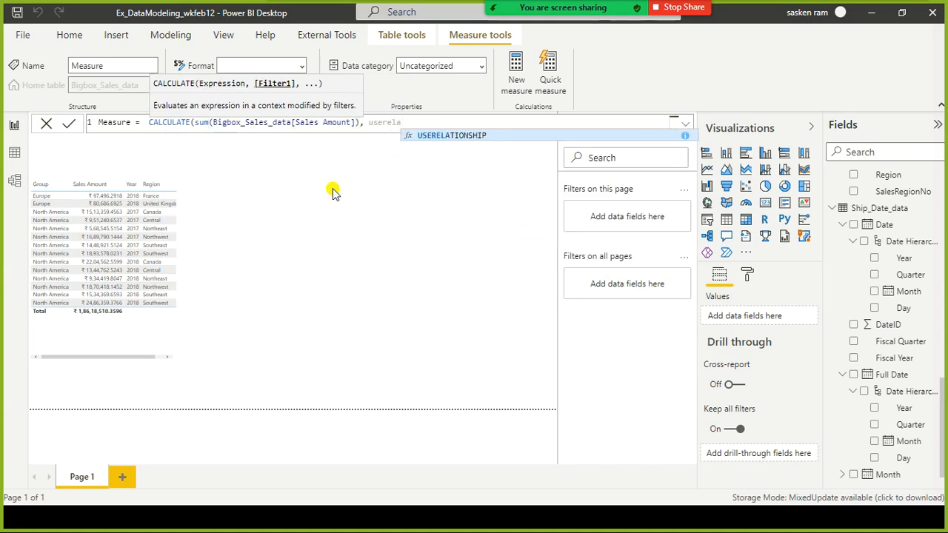
pyautogui.press('Tab')
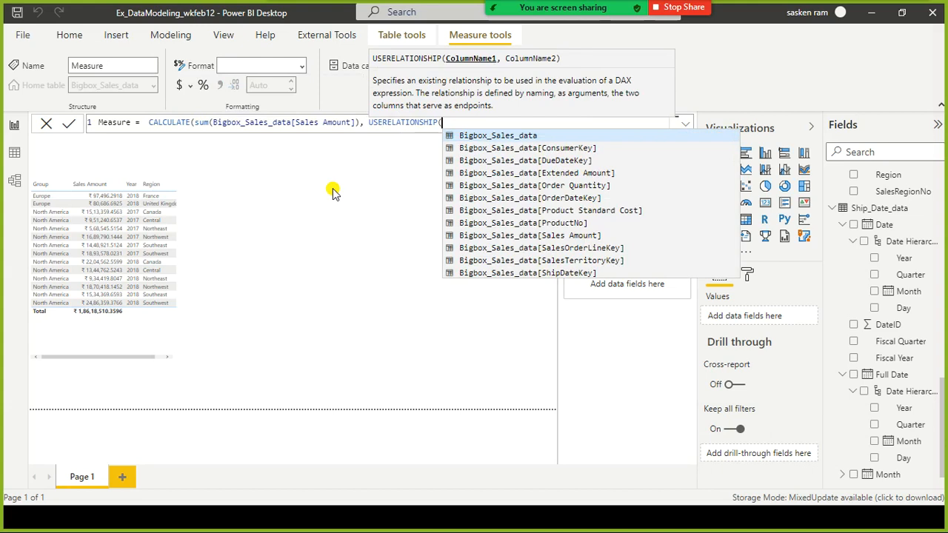
pyautogui.press('Down')
pyautogui.press('Down')
pyautogui.press('Down')
pyautogui.press('Up')
pyautogui.press('Up')
pyautogui.press('Down')
pyautogui.press('Down')
pyautogui.press('Down')
pyautogui.press('Down')
pyautogui.press('Down')
pyautogui.press('Down')
pyautogui.press('Down')
pyautogui.press('Up')
pyautogui.press('Up')
pyautogui.press('Up')
pyautogui.press('Down')
pyautogui.press('Down')
pyautogui.press('Down')
pyautogui.press('Down')
pyautogui.press('Down')
pyautogui.press('Down')
pyautogui.press('Down')
pyautogui.press('Up')
pyautogui.press('Up')
pyautogui.press('Down')
pyautogui.press('Tab')
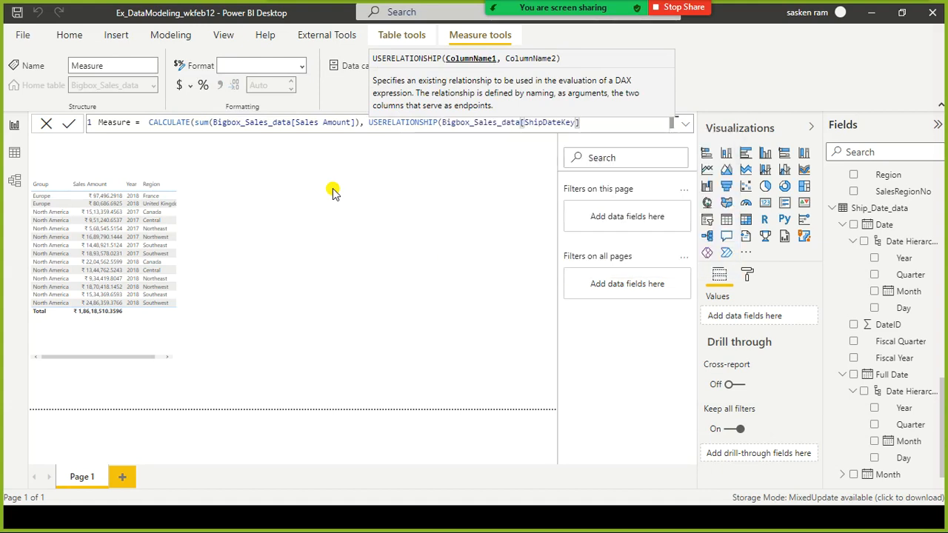
# Step: Set Date_data[DateID] as the second USERELATIONSHIP column, close both functions and commit the measure
pyautogui.write(', date')
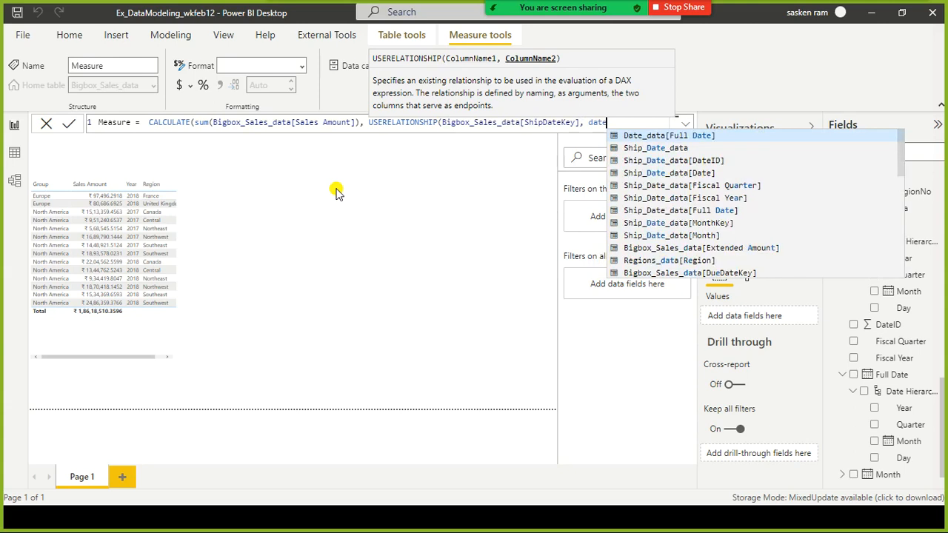
pyautogui.press('BackSpace')
pyautogui.press('BackSpace')
pyautogui.press('BackSpace')
pyautogui.press('BackSpace')
pyautogui.write('ship')
pyautogui.press('BackSpace')
pyautogui.press('BackSpace')
pyautogui.press('BackSpace')
pyautogui.press('BackSpace')
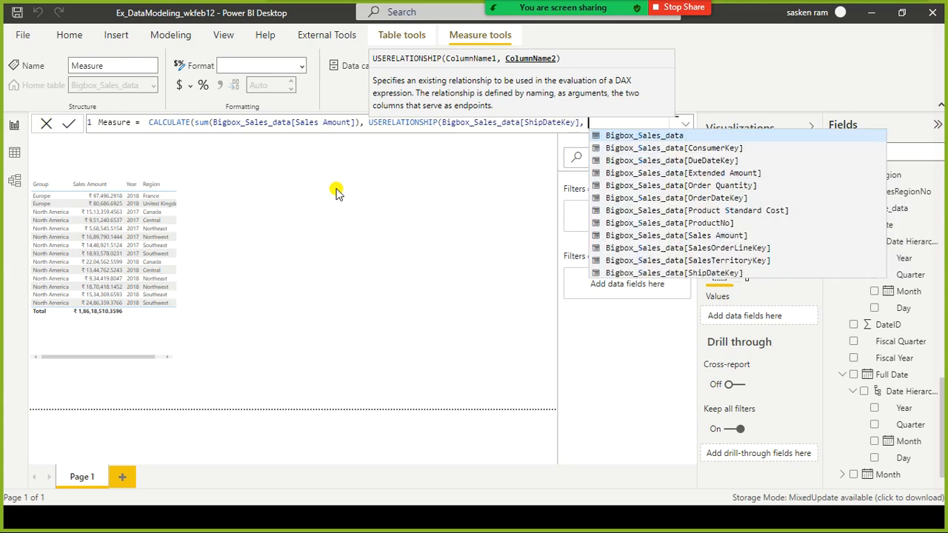
pyautogui.write('da')
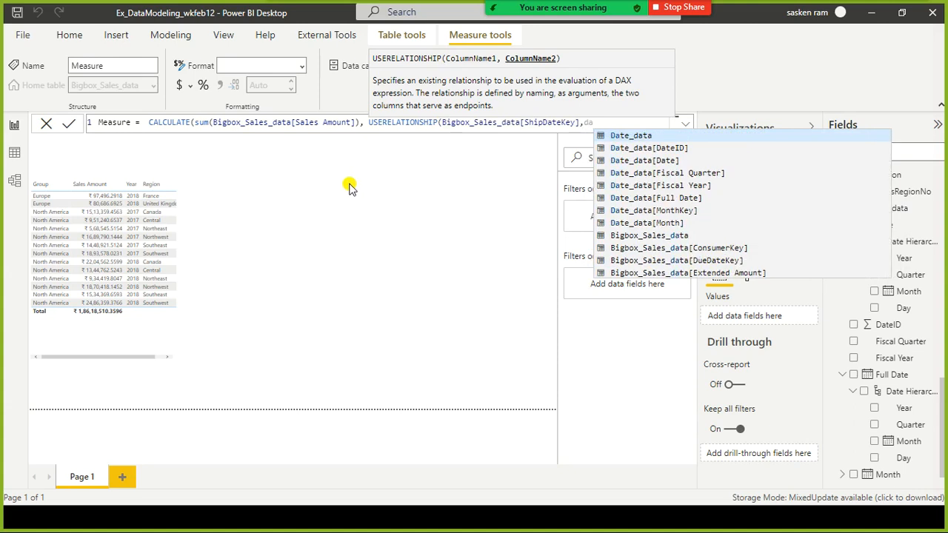
pyautogui.write('te')
pyautogui.press('Down')
pyautogui.press('Up')
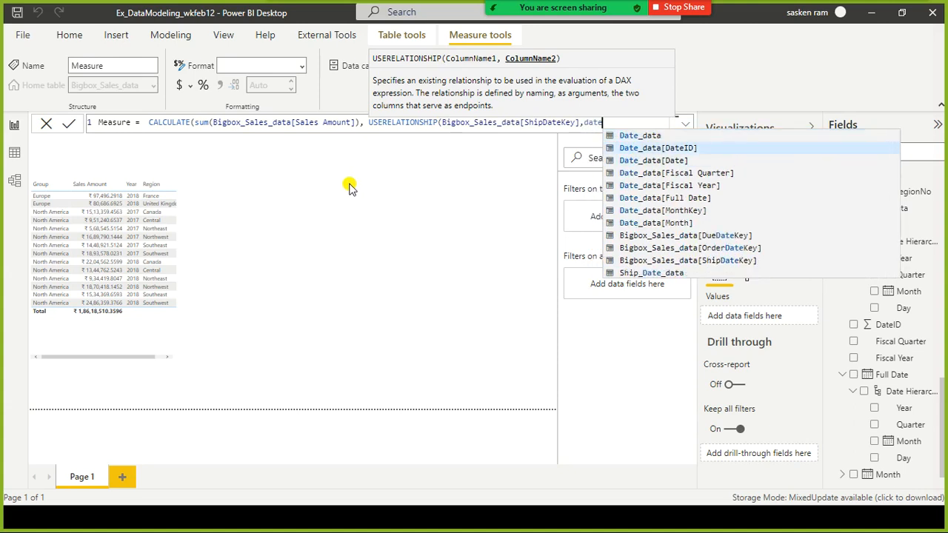
pyautogui.press('Tab')
pyautogui.write(')')
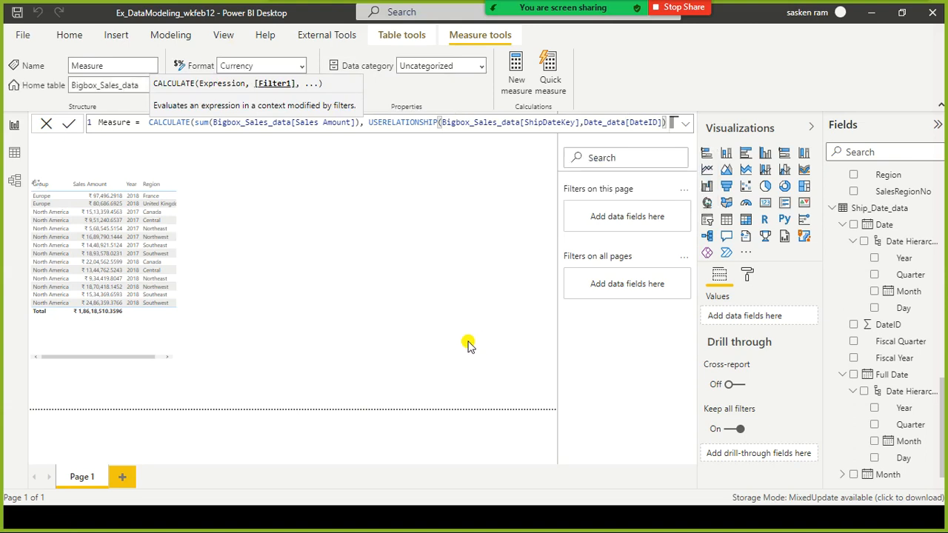
pyautogui.write(')')
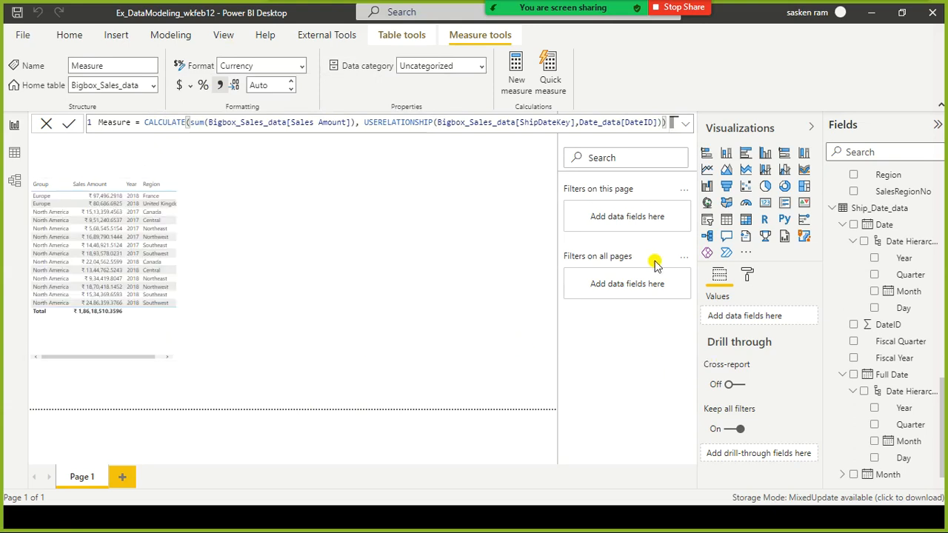
# Step: Insert an empty table visual on the report page and place it beside the order-date table
pyautogui.click(720, 222)
pyautogui.click(725, 222)
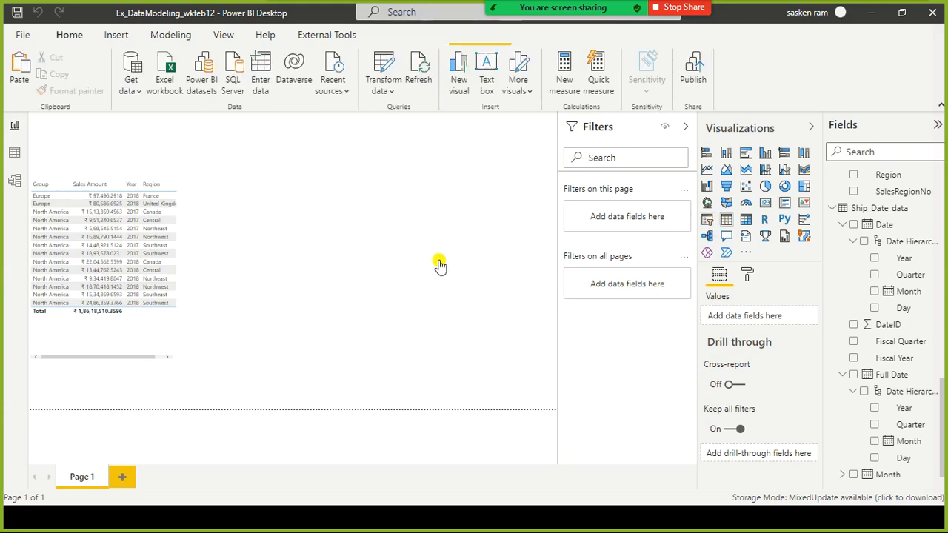
pyautogui.moveTo(116, 143); pyautogui.dragTo(409, 235)
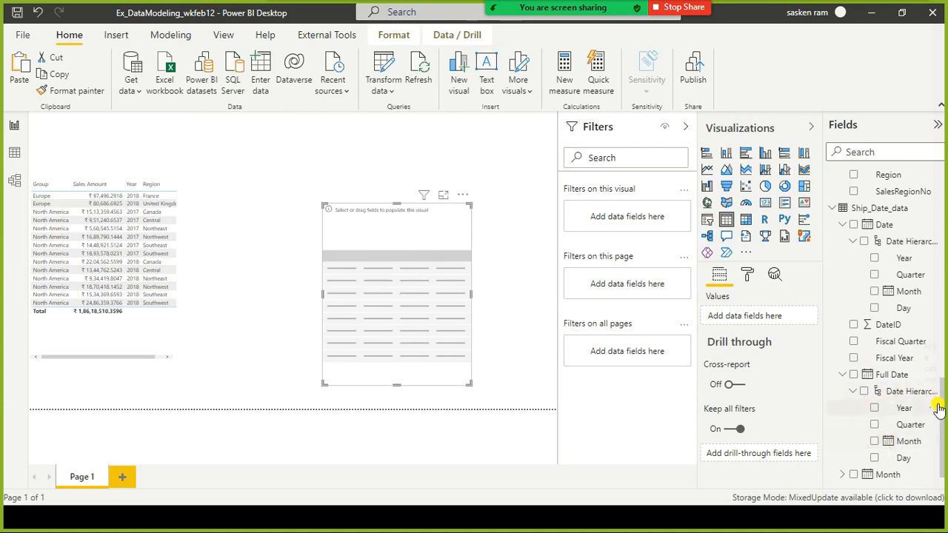
# Step: Add the Group field from Regions_data to the new table and shift the table closer to the order-date table
pyautogui.scroll(-1, 929, 445)
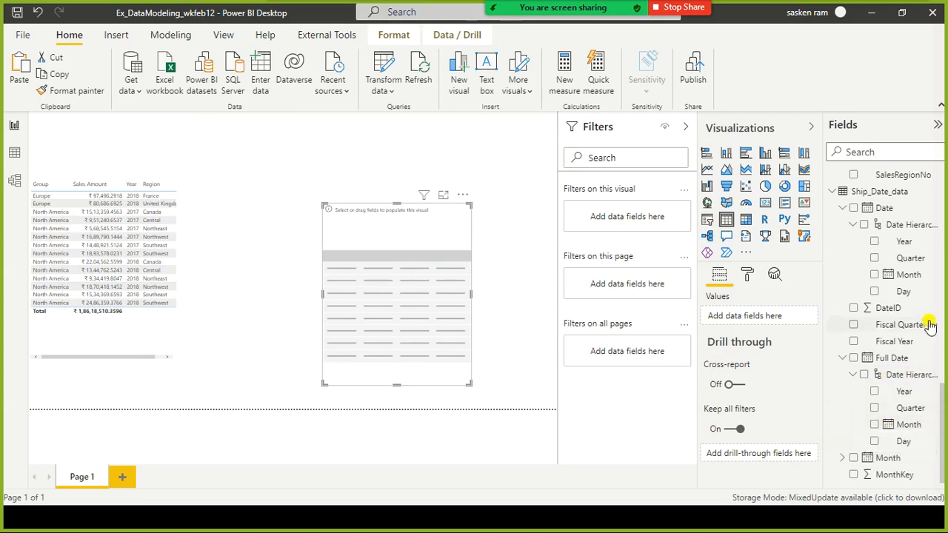
pyautogui.scroll(-5, 931, 323)
pyautogui.scroll(2, 930, 334)
pyautogui.scroll(8, 925, 350)
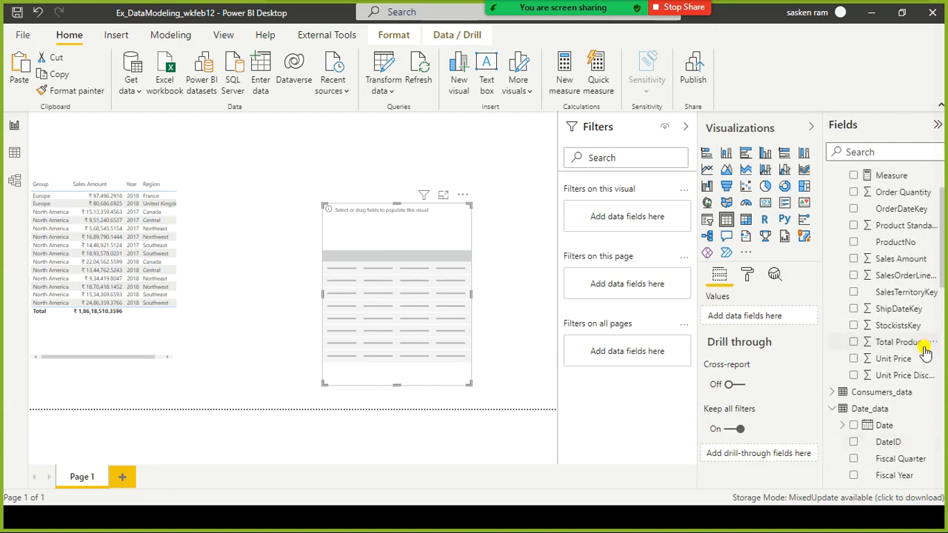
pyautogui.scroll(-10, 924, 352)
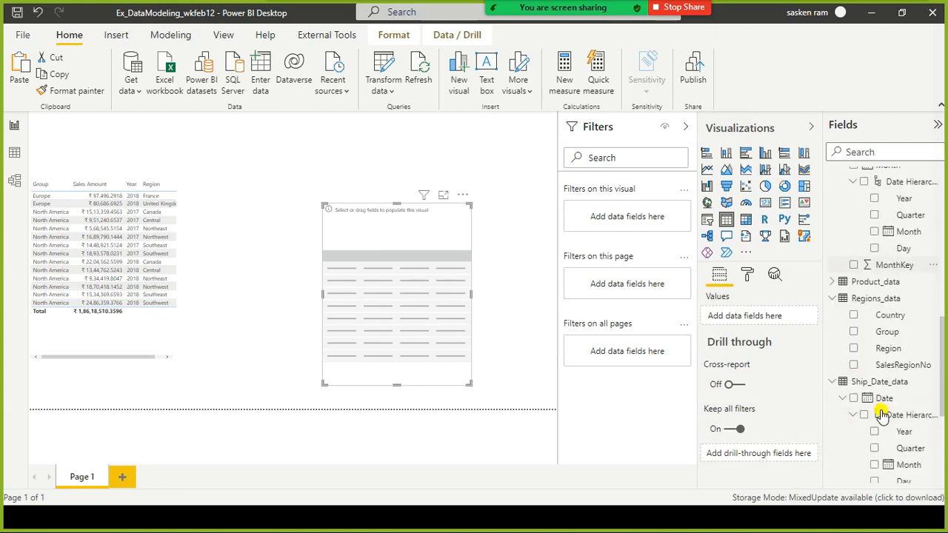
pyautogui.click(852, 338)
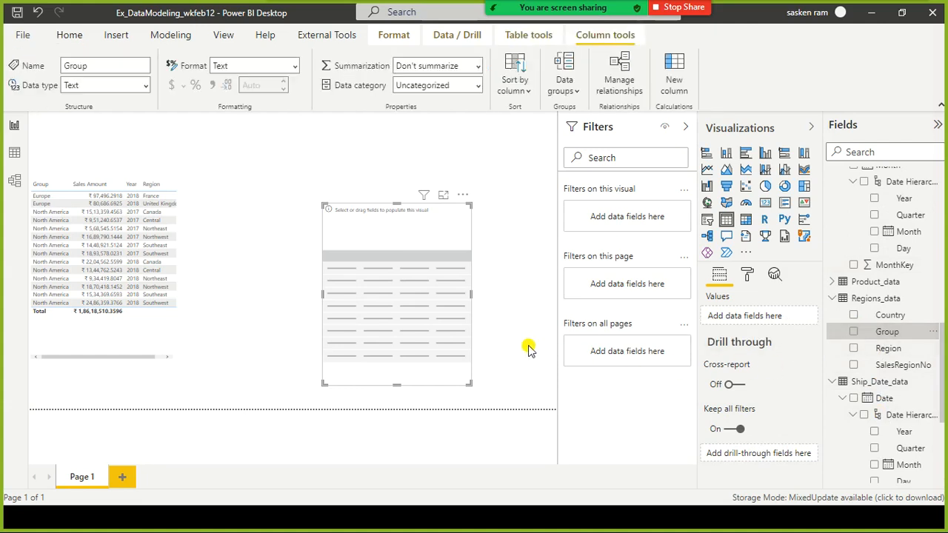
pyautogui.click(854, 334)
pyautogui.moveTo(437, 311); pyautogui.dragTo(387, 290)
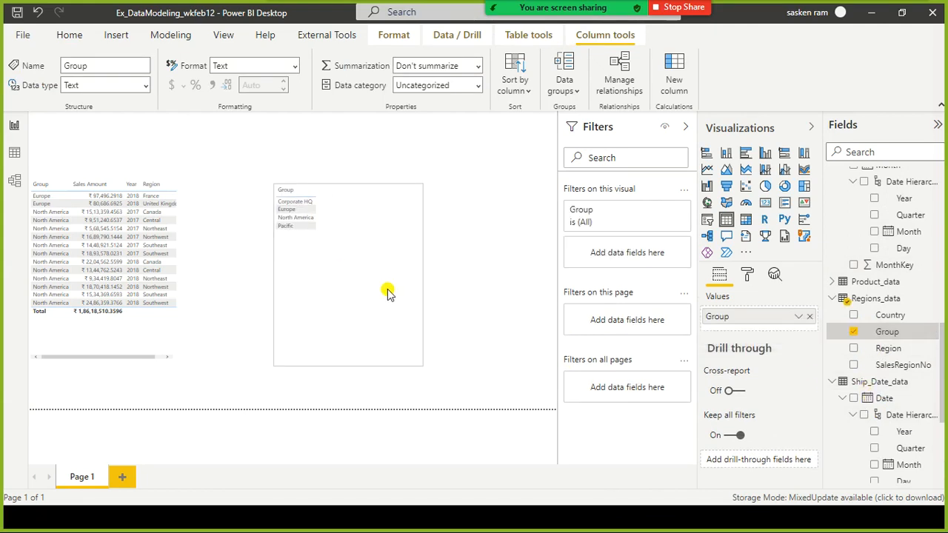
# Step: Add Year from the Full Date hierarchy of Date_data to the new table after Group
pyautogui.scroll(-5, 894, 370)
pyautogui.scroll(9, 894, 355)
pyautogui.scroll(12, 894, 352)
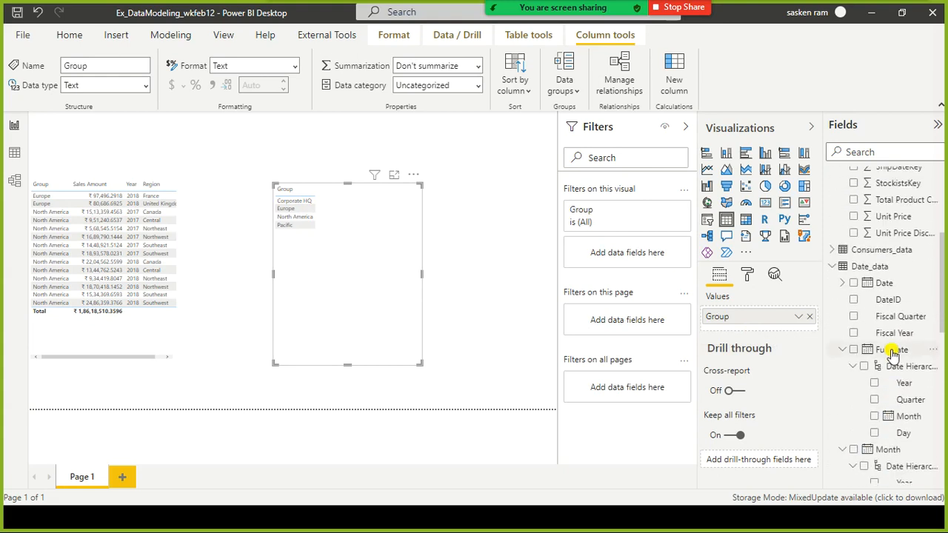
pyautogui.scroll(-10, 893, 355)
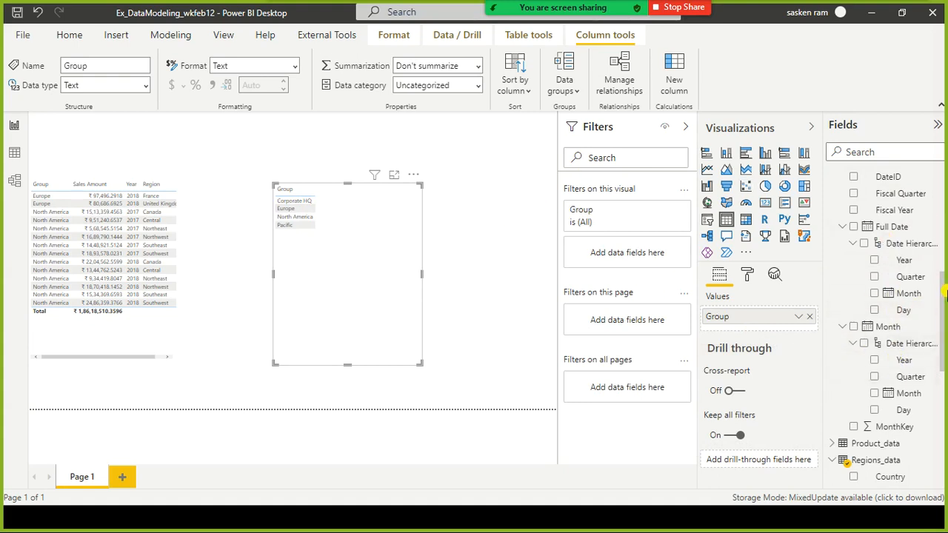
pyautogui.scroll(3, 882, 255)
pyautogui.scroll(-2, 881, 281)
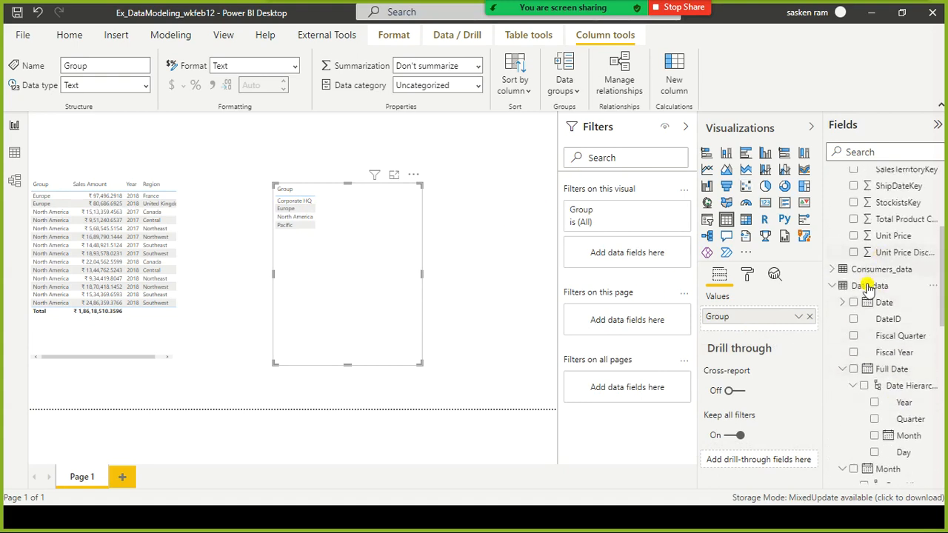
pyautogui.click(874, 308)
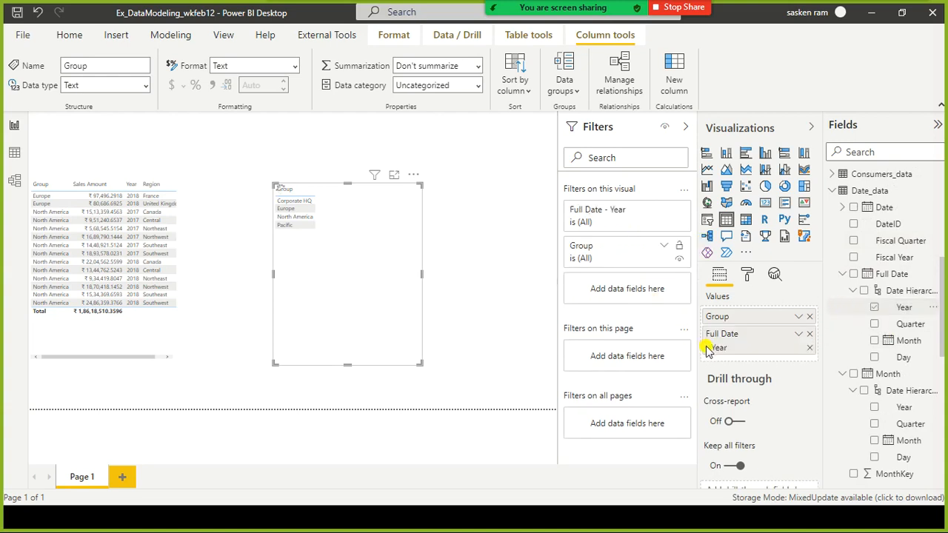
pyautogui.moveTo(756, 346); pyautogui.dragTo(752, 313)
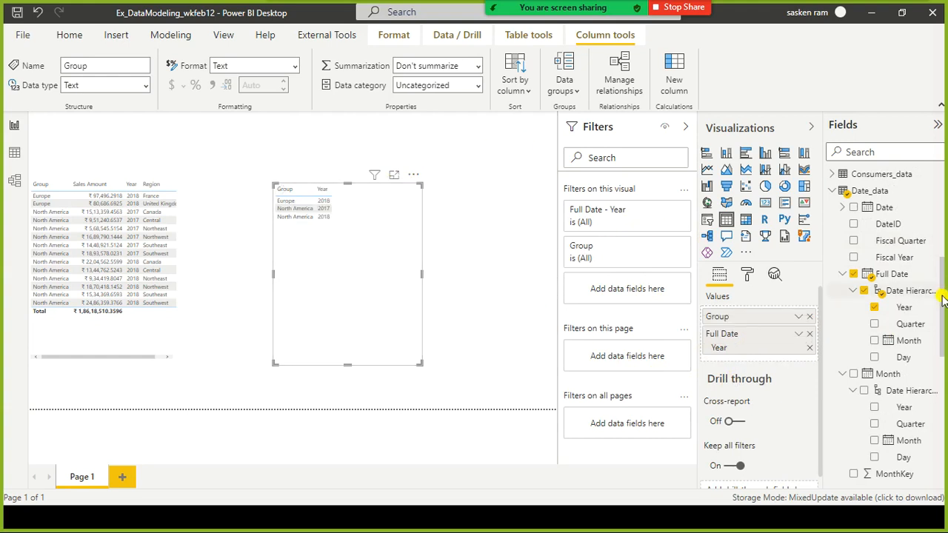
# Step: Add the Sales Amount field from Bigbox_Sales_data to the new table
pyautogui.scroll(-8, 940, 262)
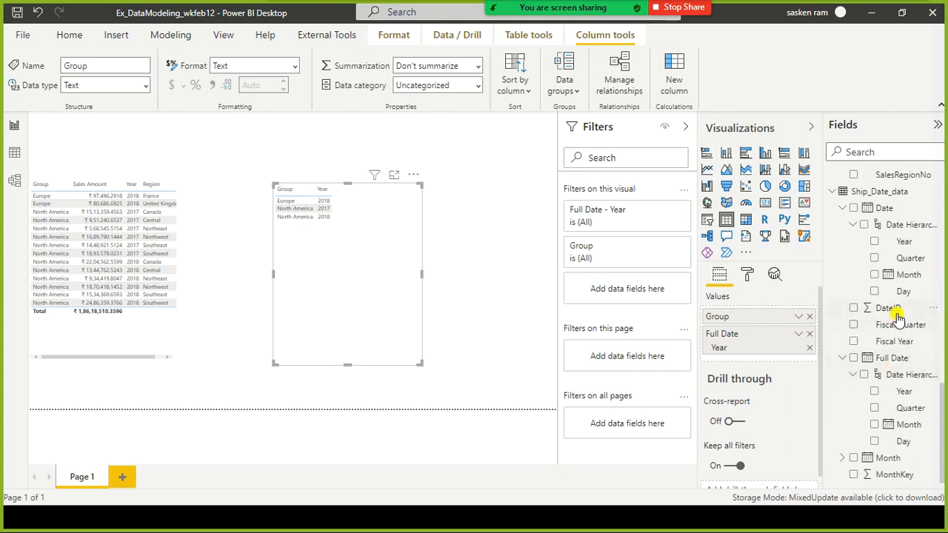
pyautogui.scroll(4, 896, 304)
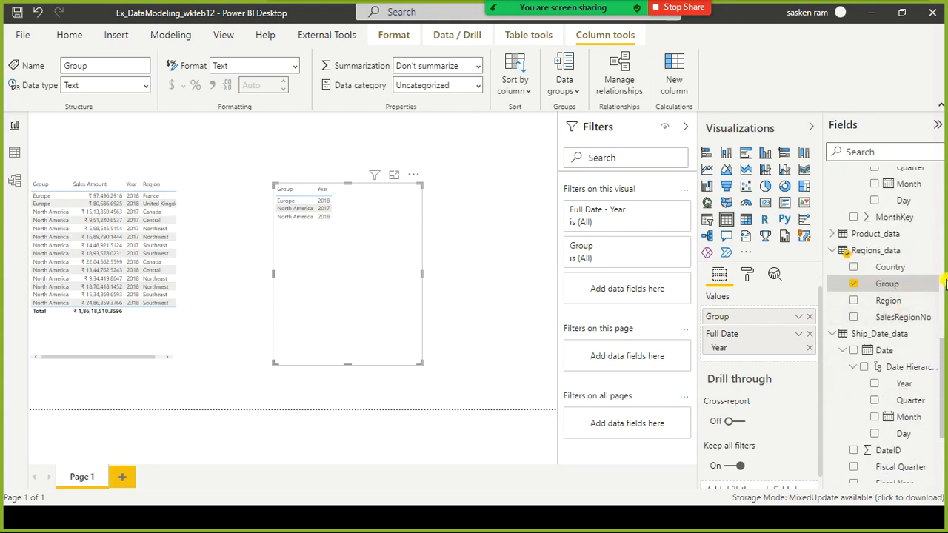
pyautogui.moveTo(943, 391); pyautogui.dragTo(907, 184)
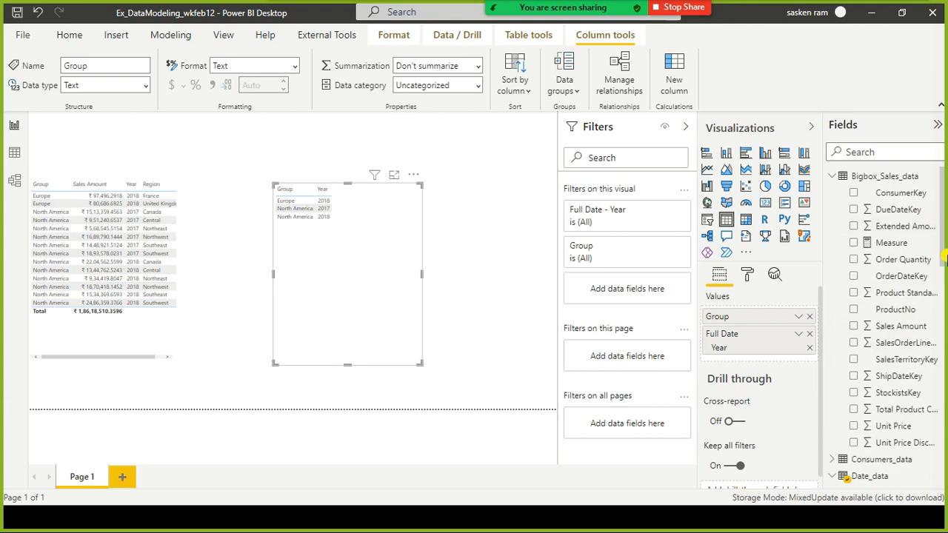
pyautogui.click(855, 326)
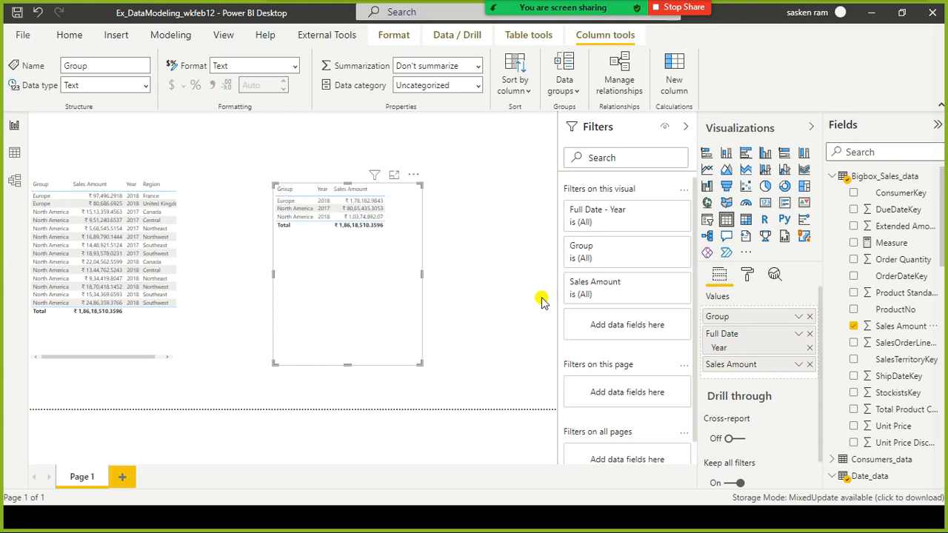
# Step: Remove the Region field from the order-date table and reduce the height of both table visuals
pyautogui.click(131, 328)
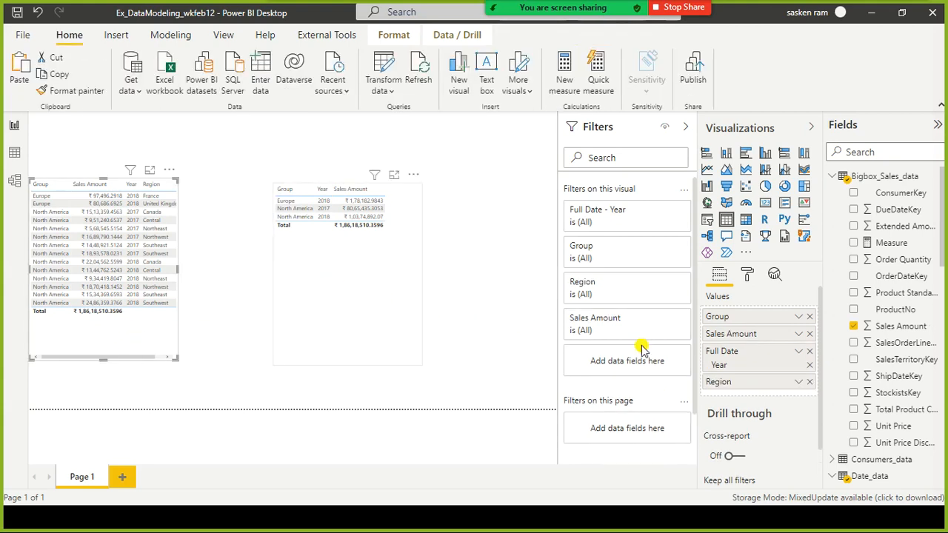
pyautogui.click(809, 382)
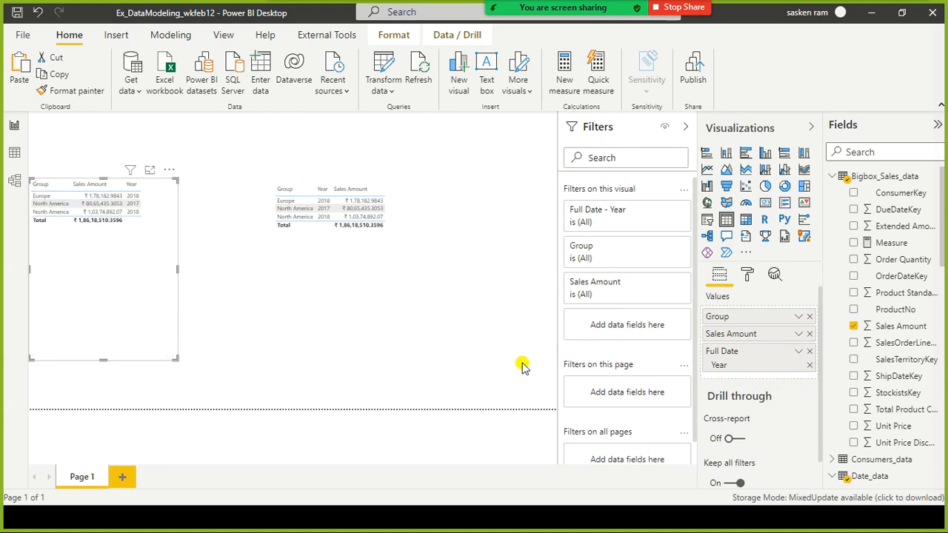
pyautogui.moveTo(103, 361); pyautogui.dragTo(105, 254)
pyautogui.click(346, 361)
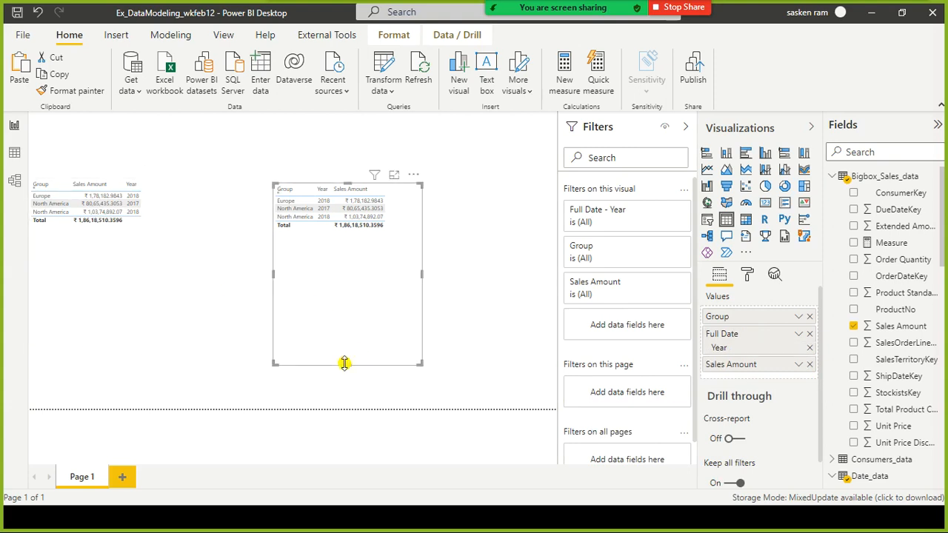
pyautogui.click(345, 368)
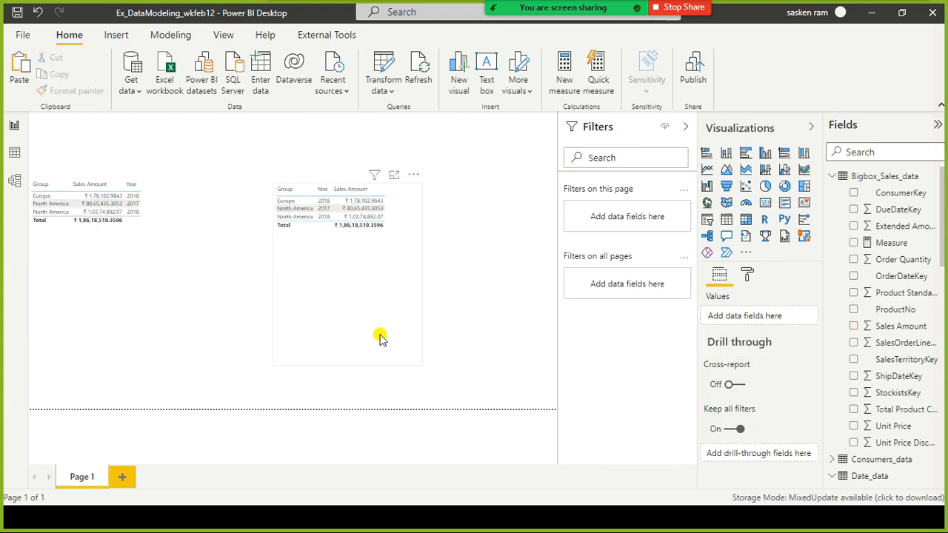
pyautogui.click(358, 362)
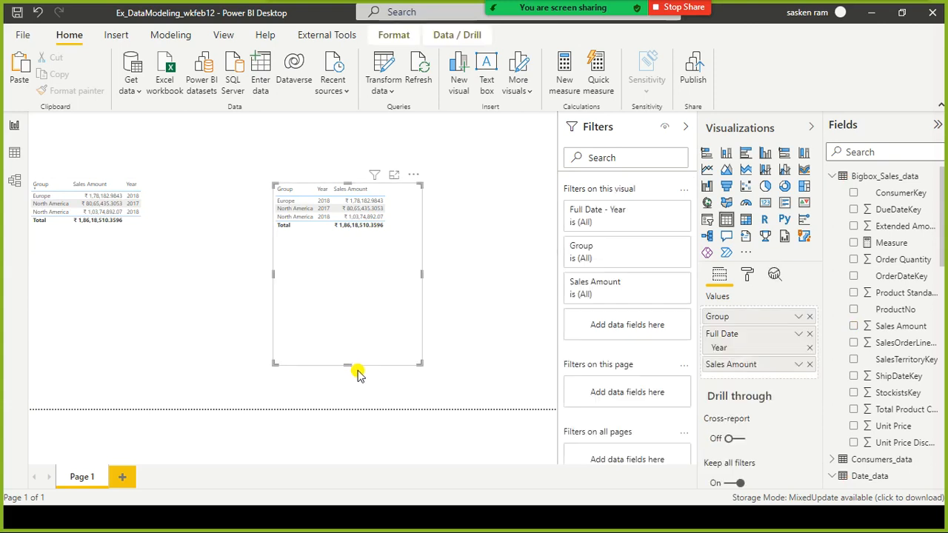
pyautogui.moveTo(352, 287); pyautogui.dragTo(355, 282)
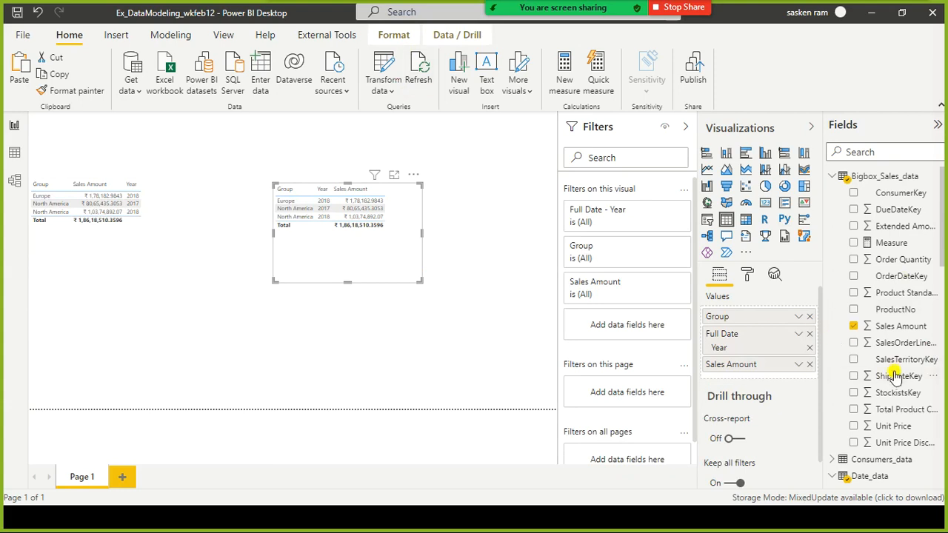
# Step: Search the data fields for "measure" and open the formula of Measure in Bigbox_Sales_data
pyautogui.scroll(-3, 894, 374)
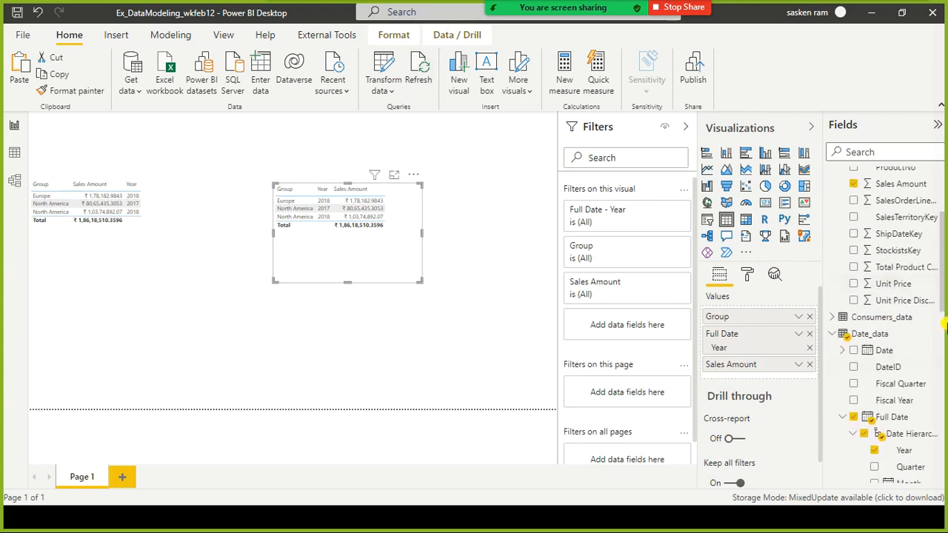
pyautogui.scroll(-5, 942, 337)
pyautogui.scroll(-4, 942, 337)
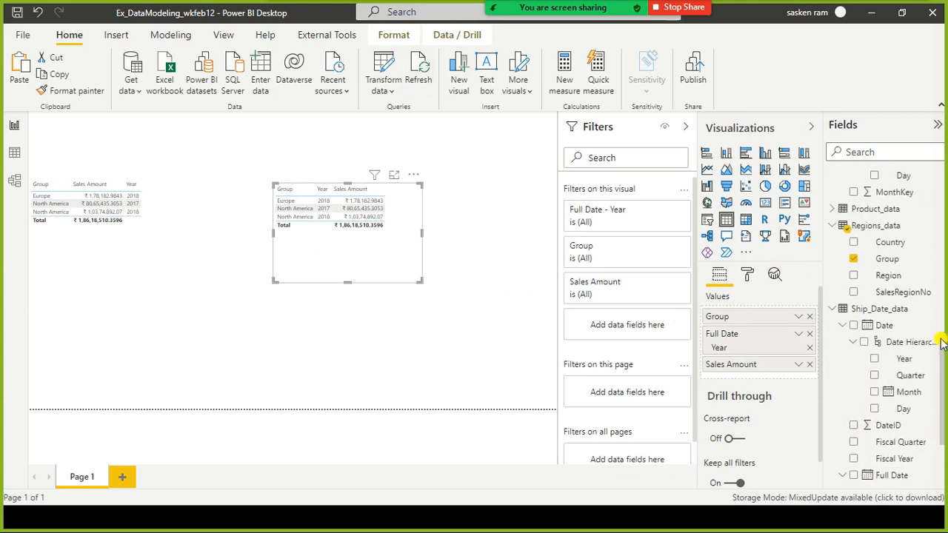
pyautogui.scroll(10, 939, 341)
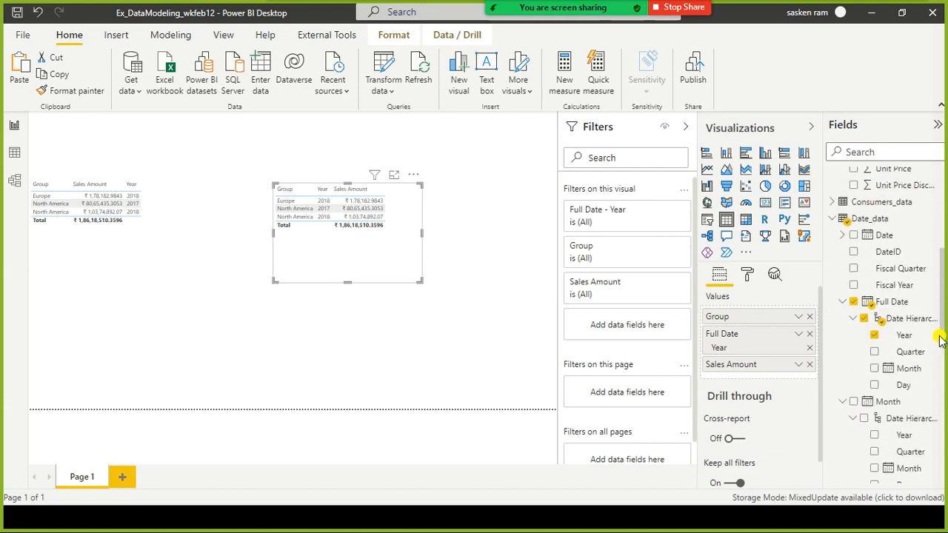
pyautogui.scroll(-4, 939, 333)
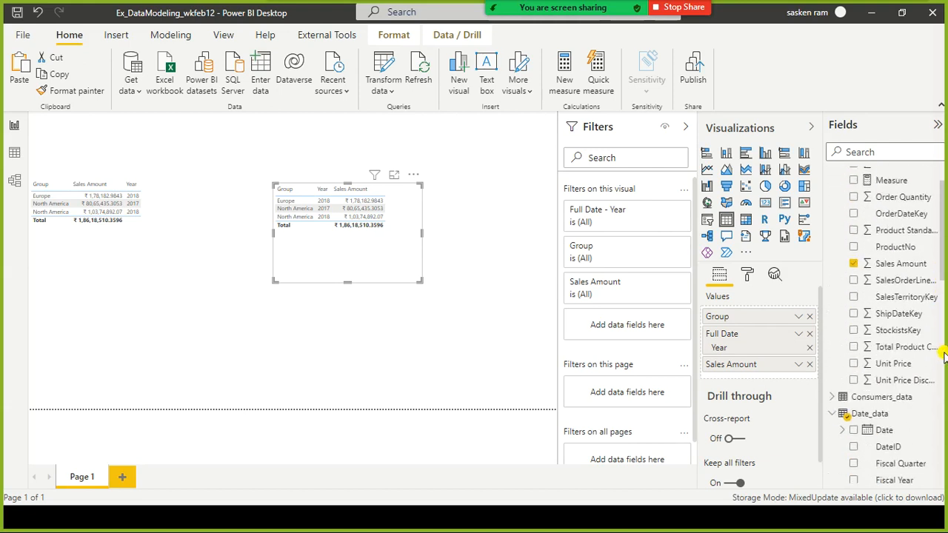
pyautogui.scroll(-1, 944, 357)
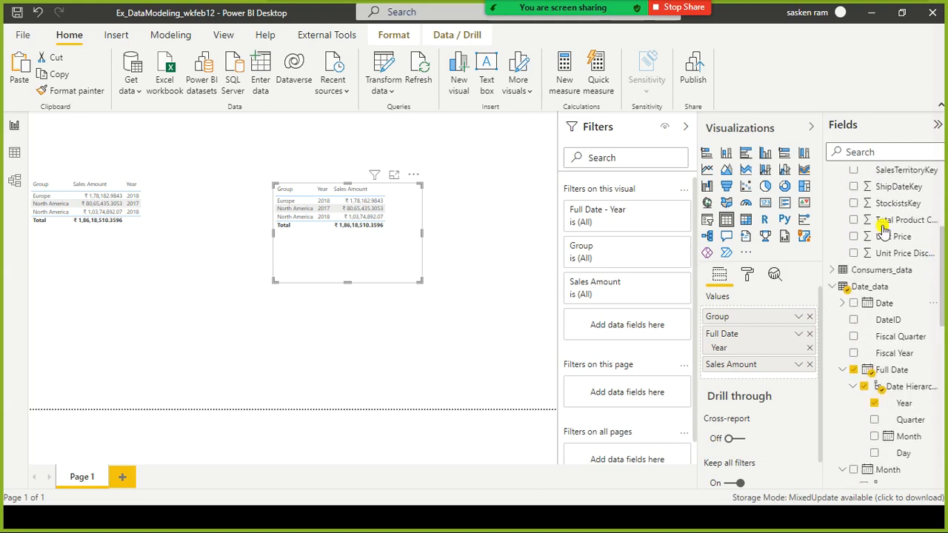
pyautogui.click(868, 148)
pyautogui.write('measure')
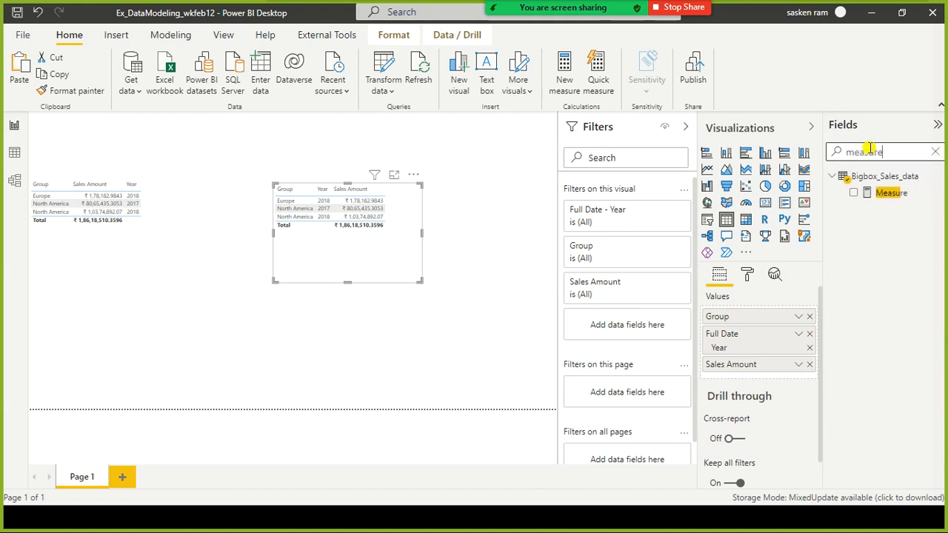
pyautogui.click(892, 194)
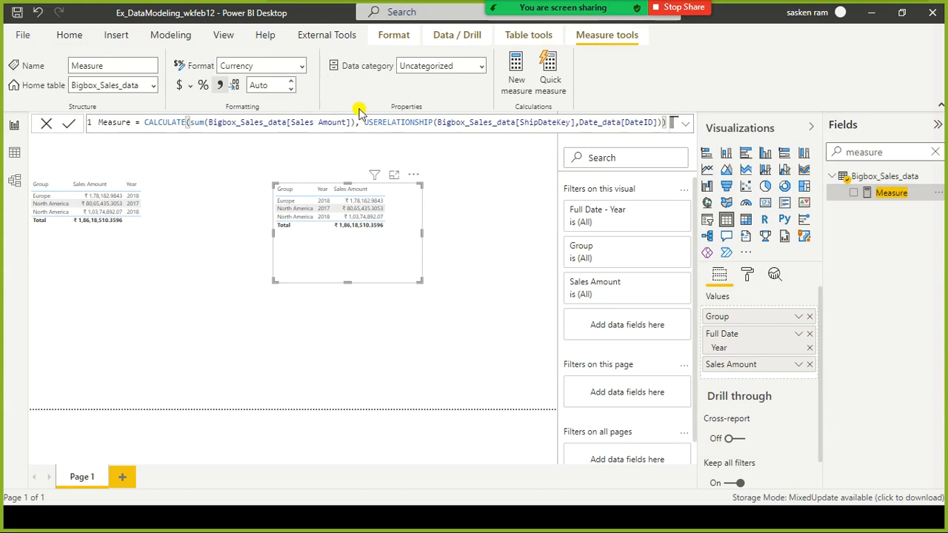
# Step: Examine the Sales Amount, ShipDateKey and DateID references in the measure's formula and check them against the model diagram
pyautogui.click(288, 123)
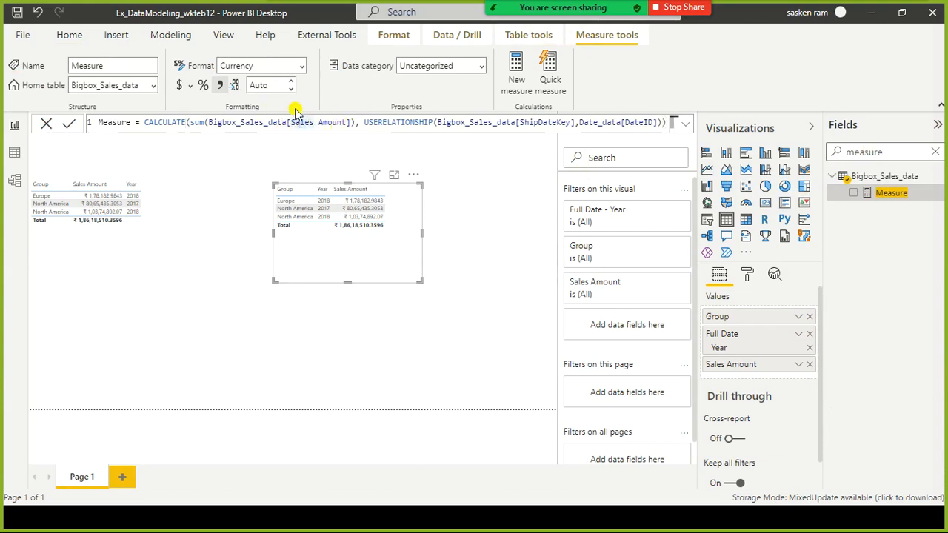
pyautogui.click(515, 123)
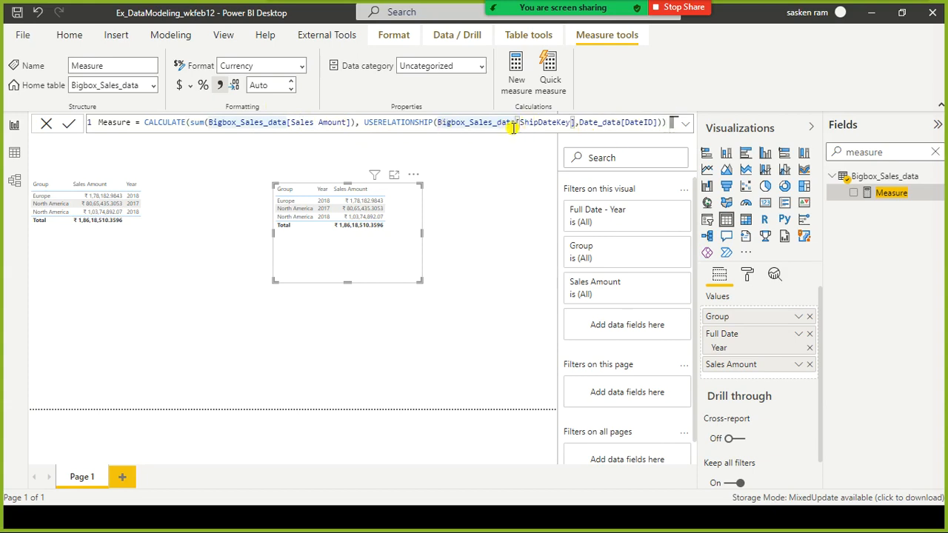
pyautogui.doubleClick(563, 121)
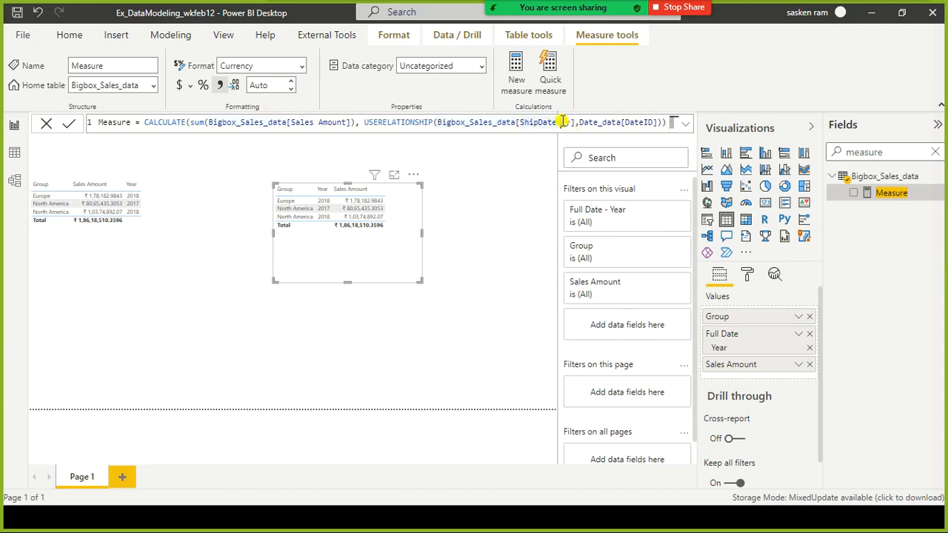
pyautogui.doubleClick(645, 123)
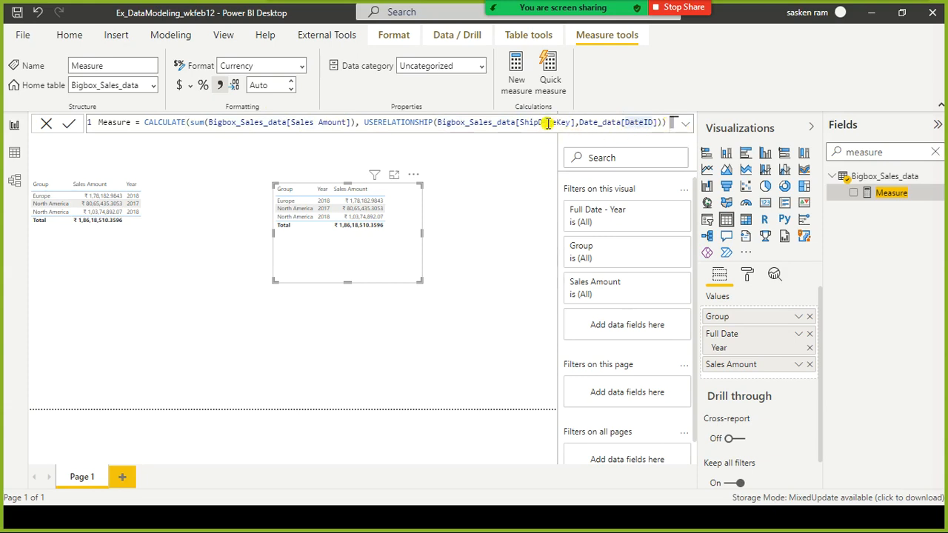
pyautogui.click(15, 181)
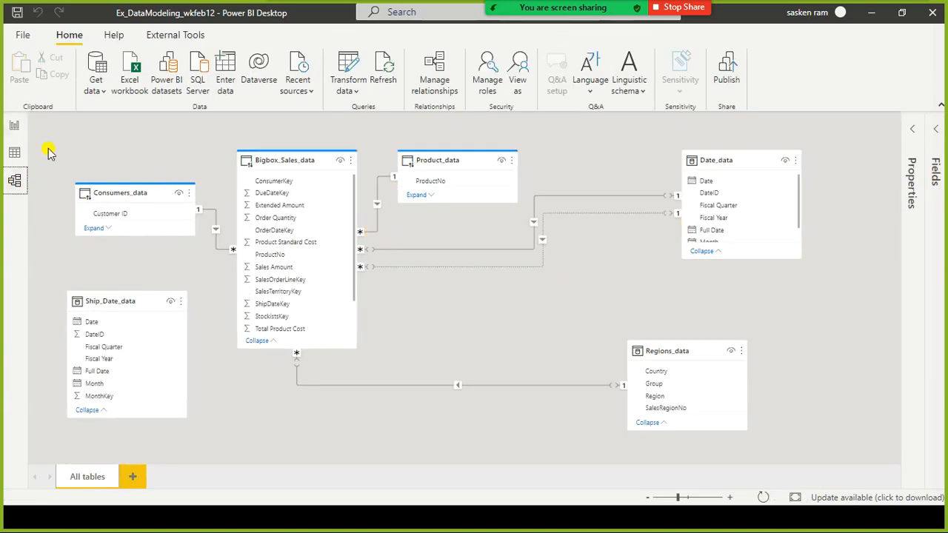
pyautogui.click(15, 132)
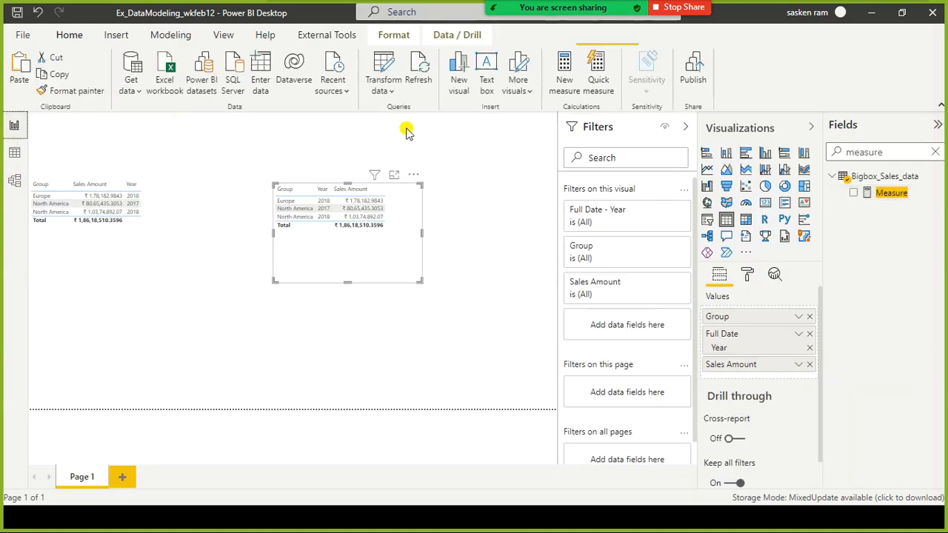
# Step: Shorten the new table further to align its lower edge with the order-date table and deselect it
pyautogui.click(876, 194)
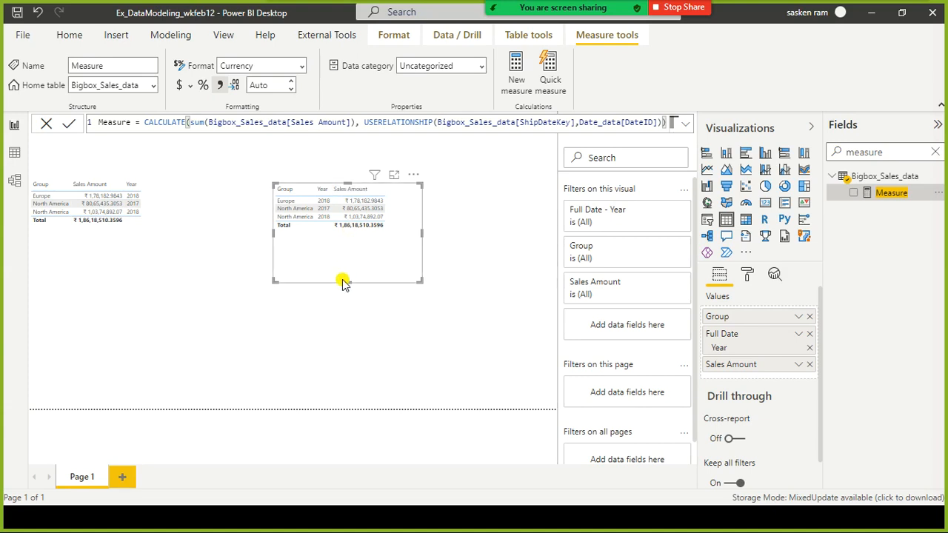
pyautogui.moveTo(347, 282); pyautogui.dragTo(353, 256)
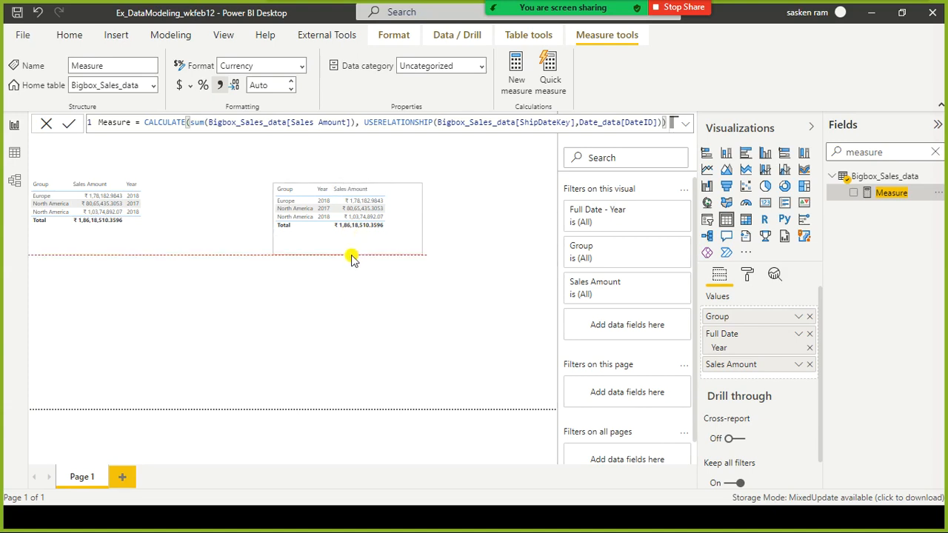
pyautogui.click(389, 285)
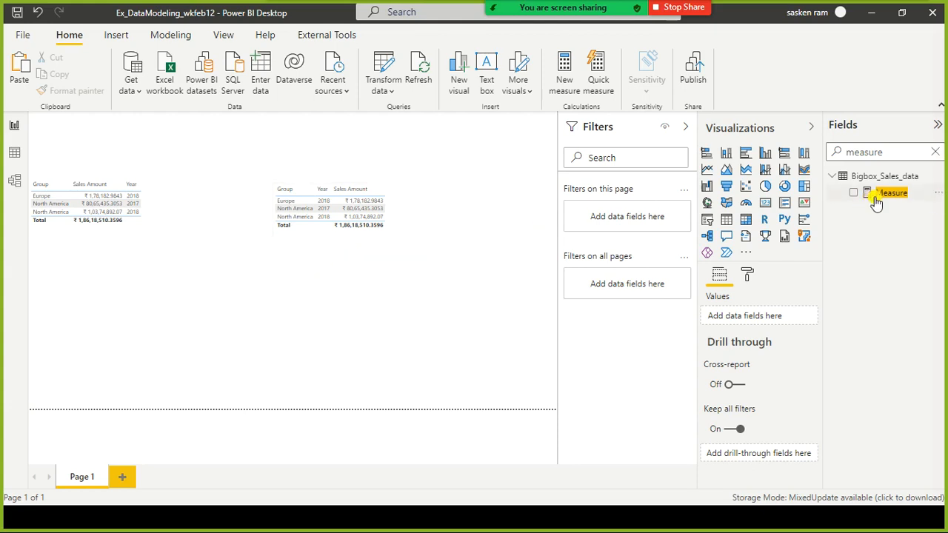
# Step: Compare the active and inactive relationships between Bigbox_Sales_data and Date_data with the two tables on the report page
pyautogui.click(16, 181)
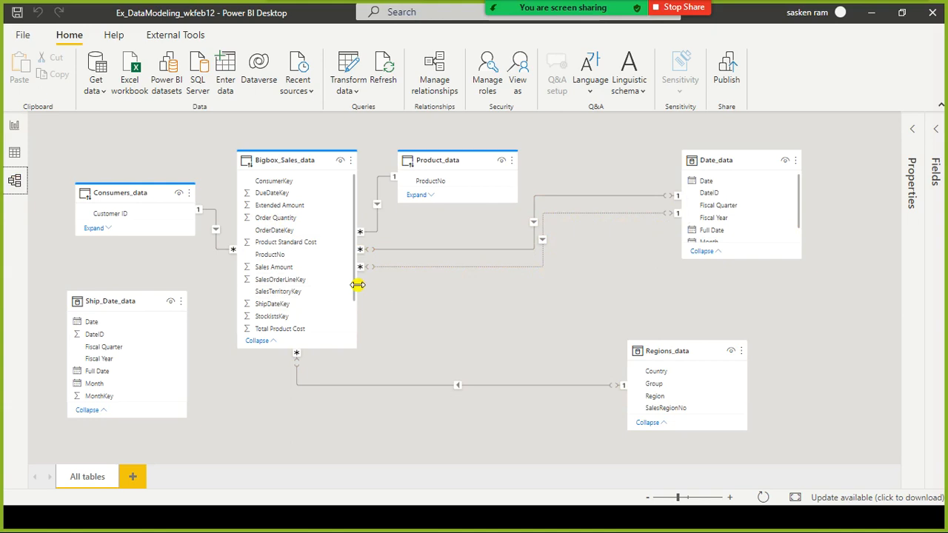
pyautogui.click(12, 129)
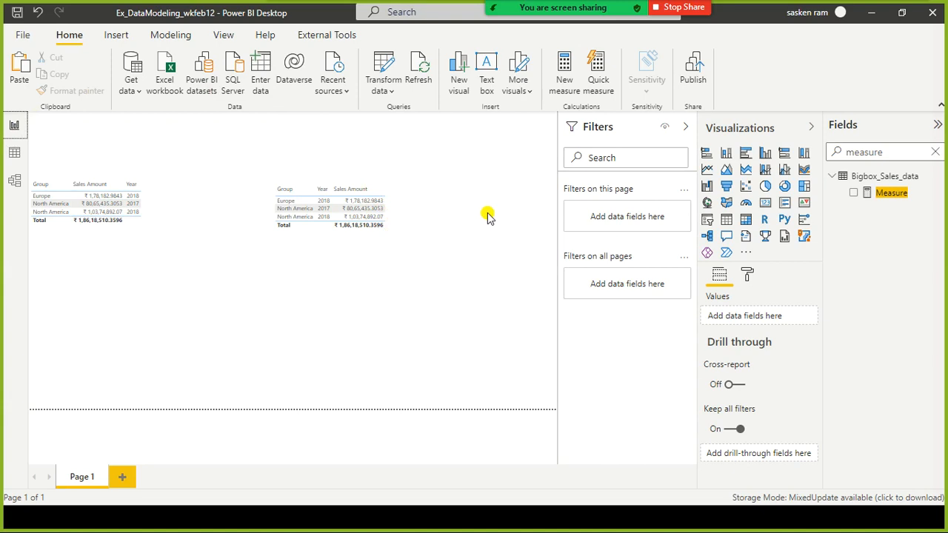
pyautogui.click(13, 185)
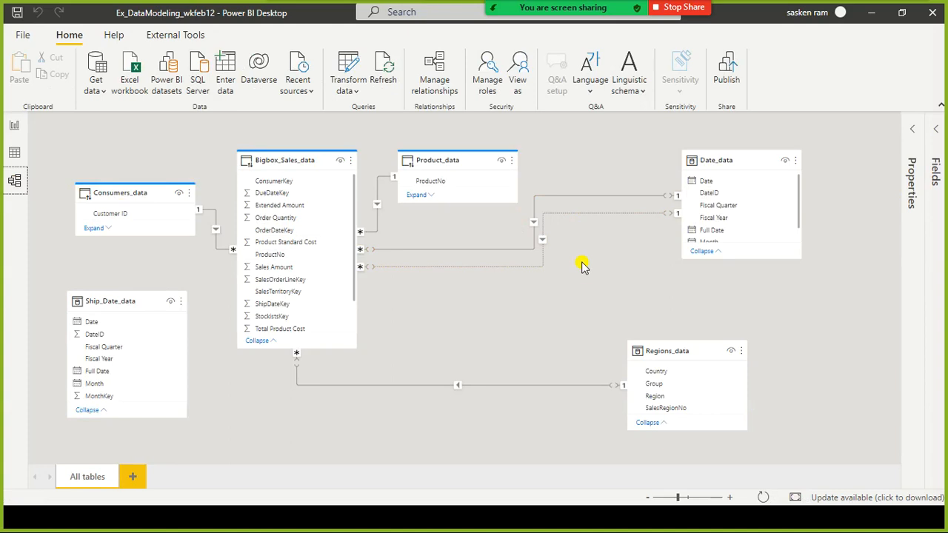
pyautogui.click(13, 124)
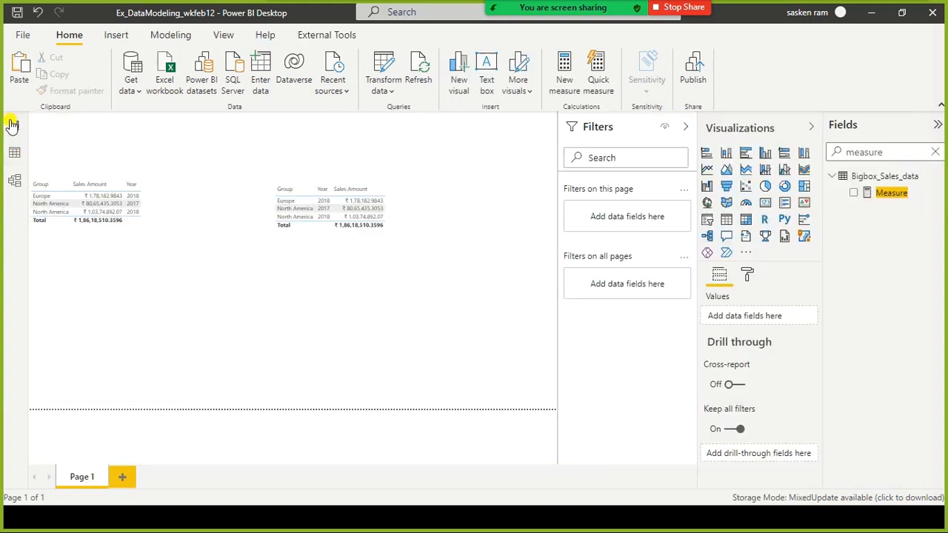
# Step: Compare the measure's SUM and USERELATIONSHIP arguments, ShipDateKey and DateID, with the inactive relationship in the model diagram
pyautogui.click(384, 216)
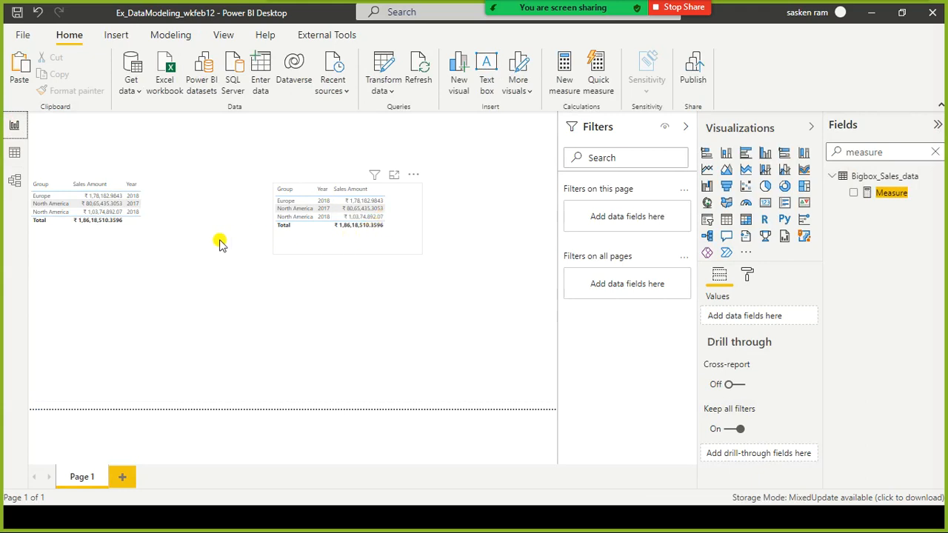
pyautogui.click(14, 180)
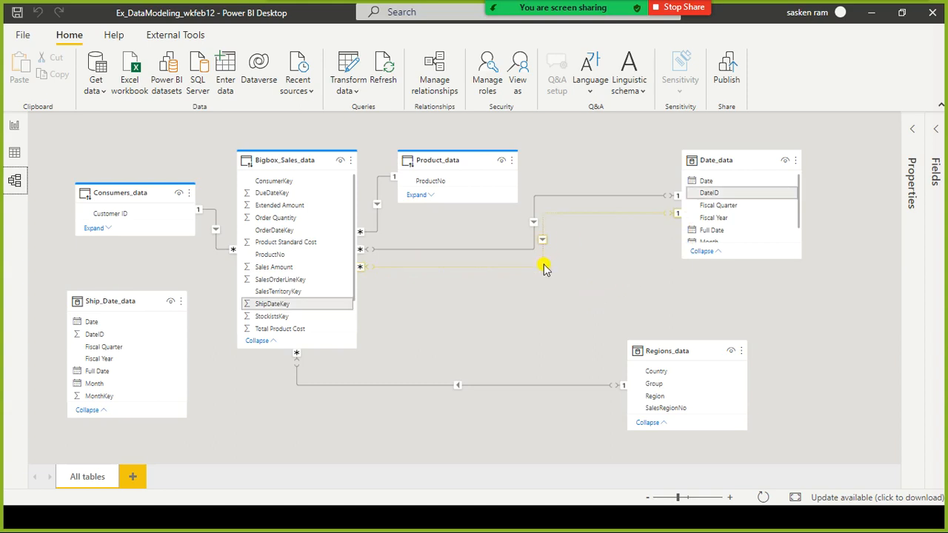
pyautogui.click(14, 125)
pyautogui.click(880, 191)
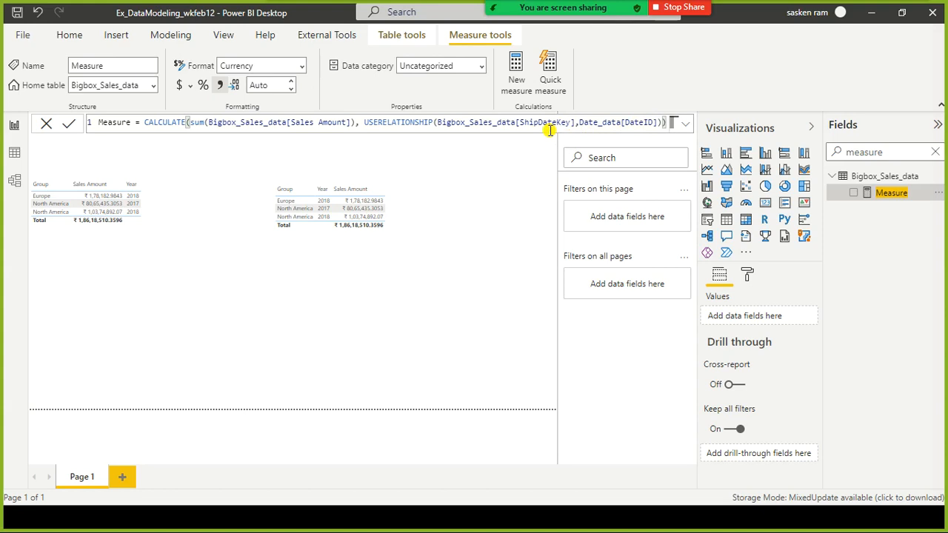
pyautogui.click(16, 181)
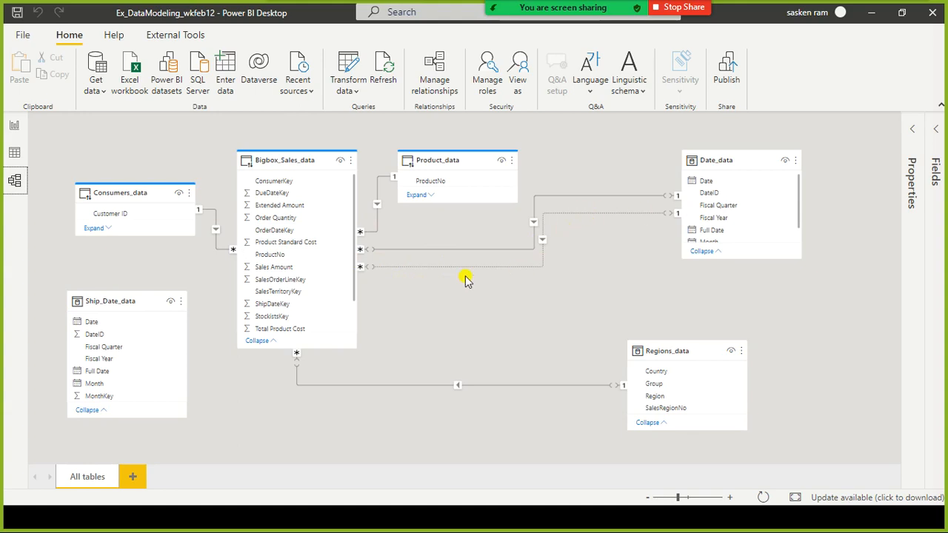
pyautogui.click(11, 126)
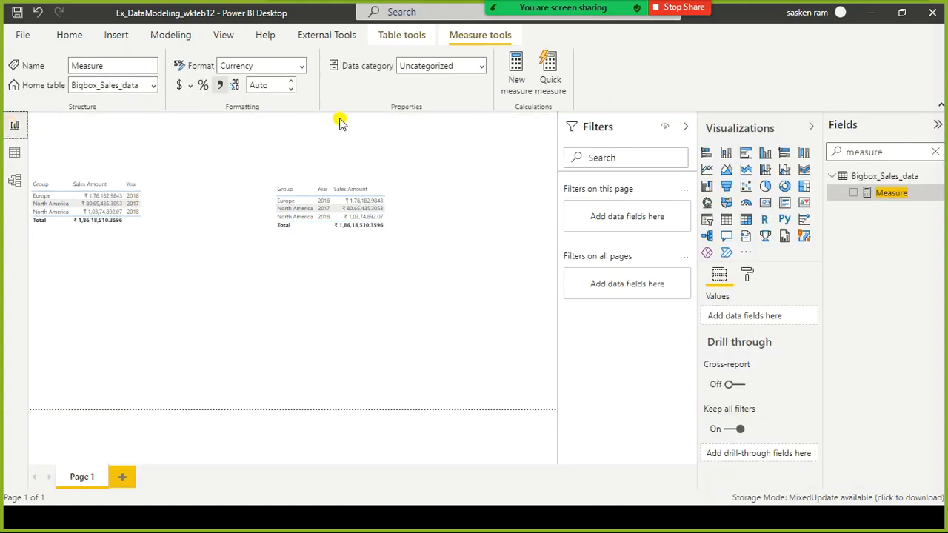
pyautogui.click(884, 192)
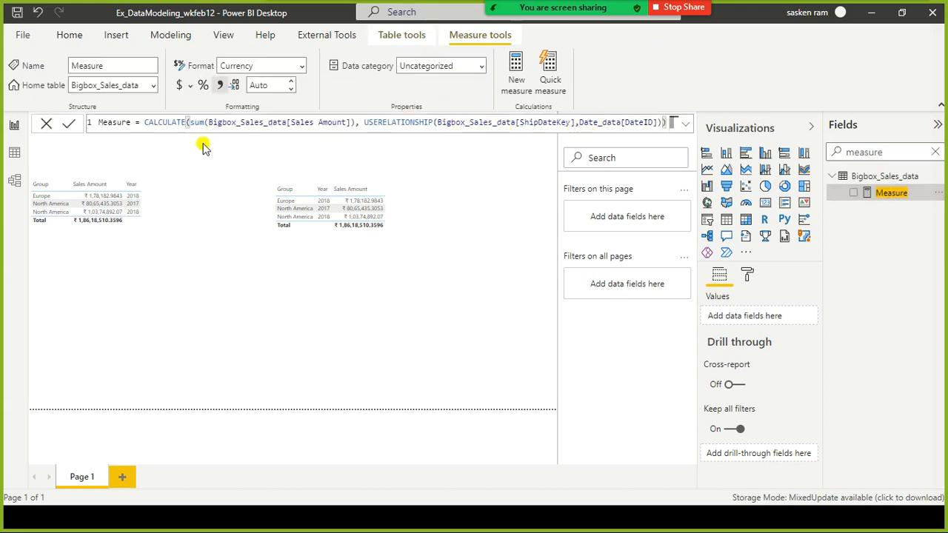
pyautogui.click(182, 122)
pyautogui.click(320, 122)
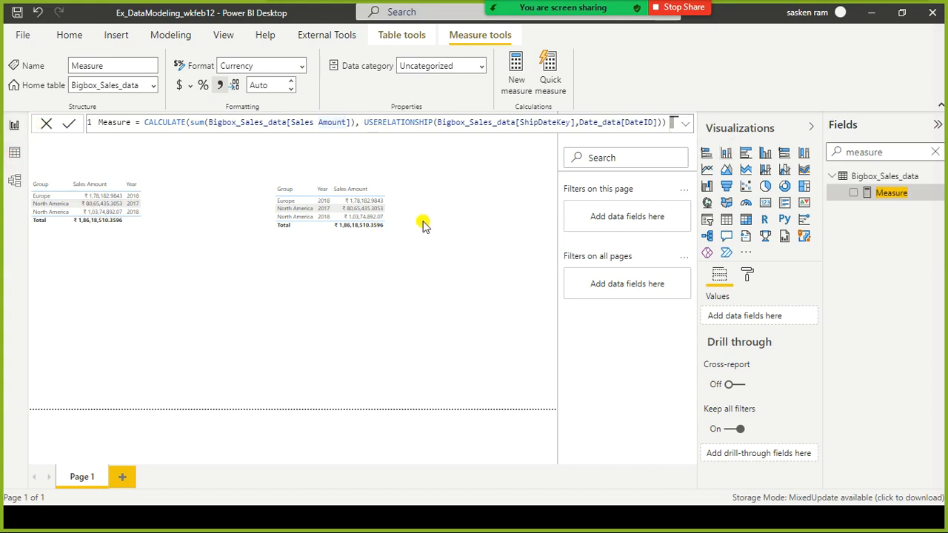
# Step: Replace the inactive ShipDateKey relationship to Date_data with an active one-to-many relationship from Ship_Date_data's DateID to ShipDateKey in Bigbox_Sales_data
pyautogui.click(14, 180)
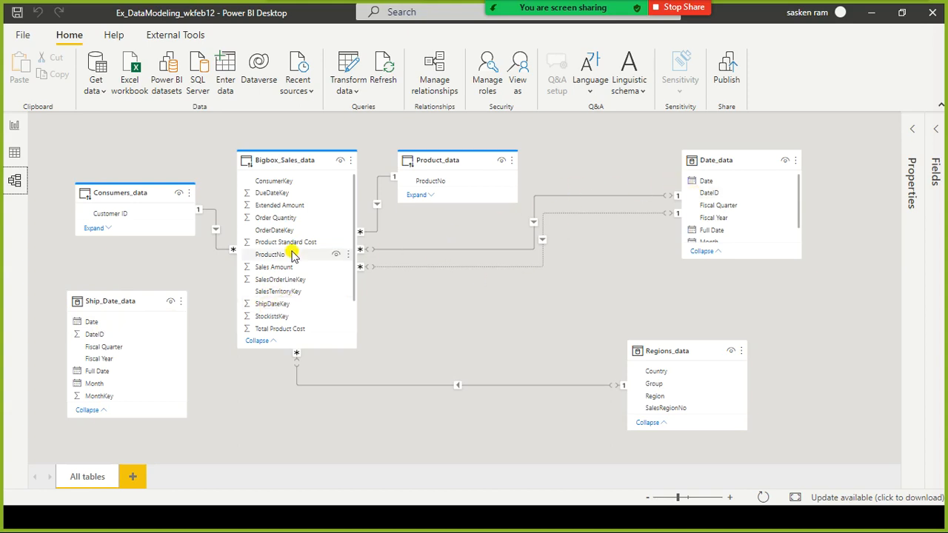
pyautogui.rightClick(449, 267)
pyautogui.click(482, 277)
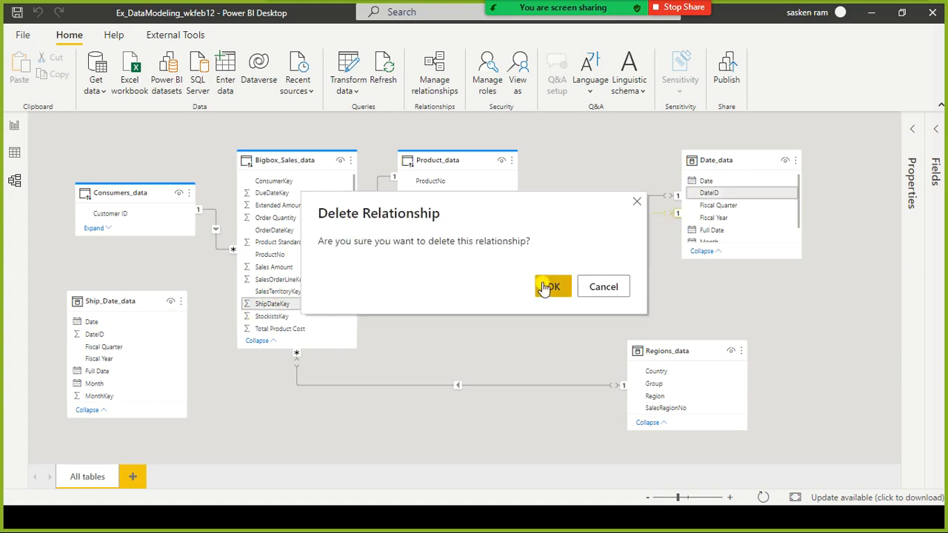
pyautogui.click(546, 287)
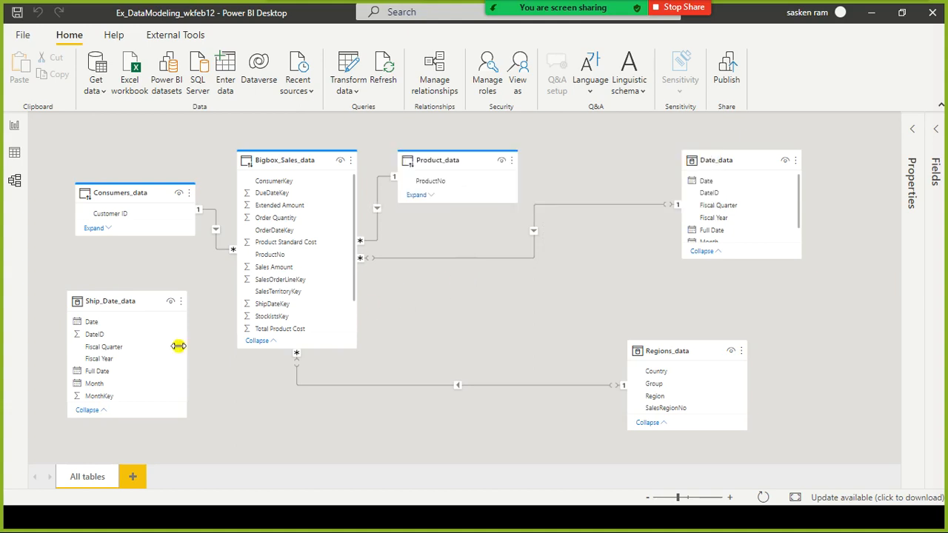
pyautogui.moveTo(97, 333); pyautogui.dragTo(283, 306)
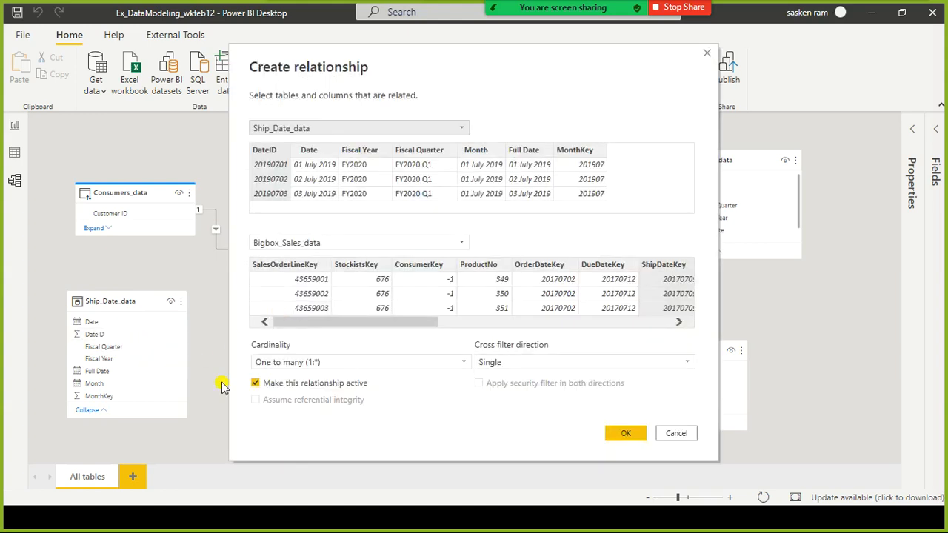
pyautogui.click(628, 434)
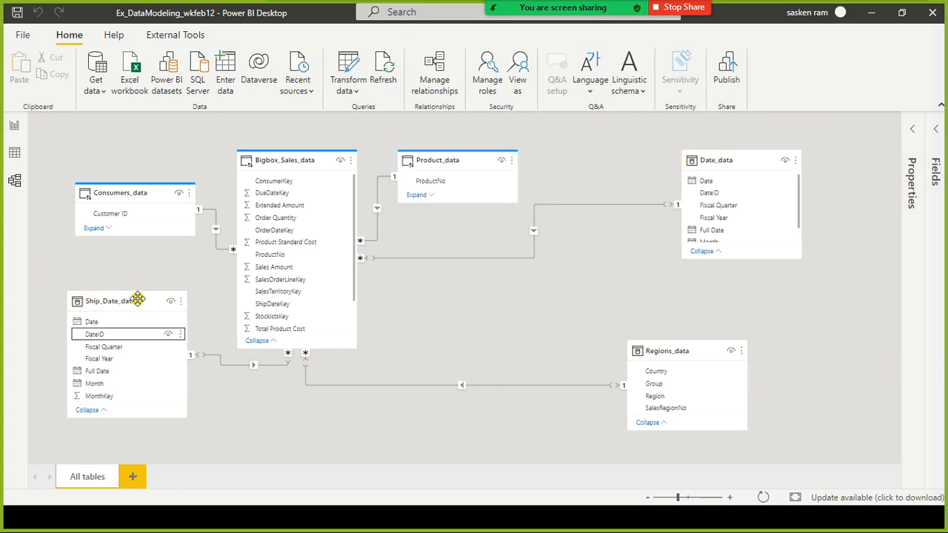
# Step: Reposition the Ship_Date_data table in the model diagram slightly higher, below Consumers_data
pyautogui.moveTo(67, 302); pyautogui.dragTo(67, 291)
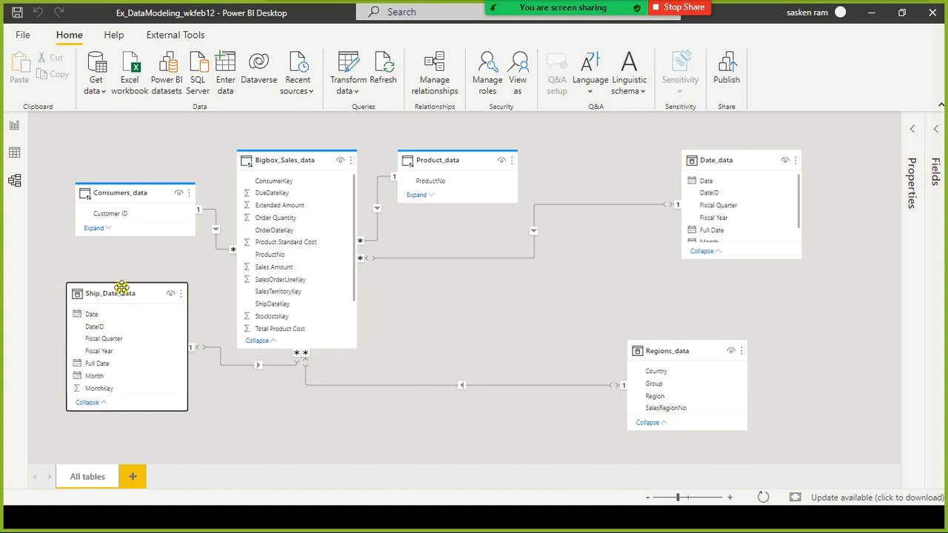
pyautogui.moveTo(123, 292); pyautogui.dragTo(83, 308)
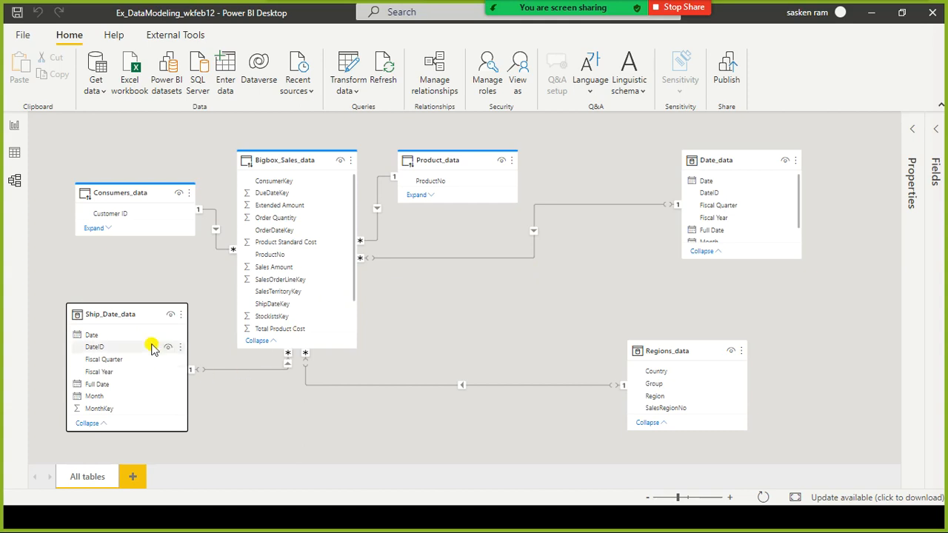
pyautogui.moveTo(145, 313); pyautogui.dragTo(126, 340)
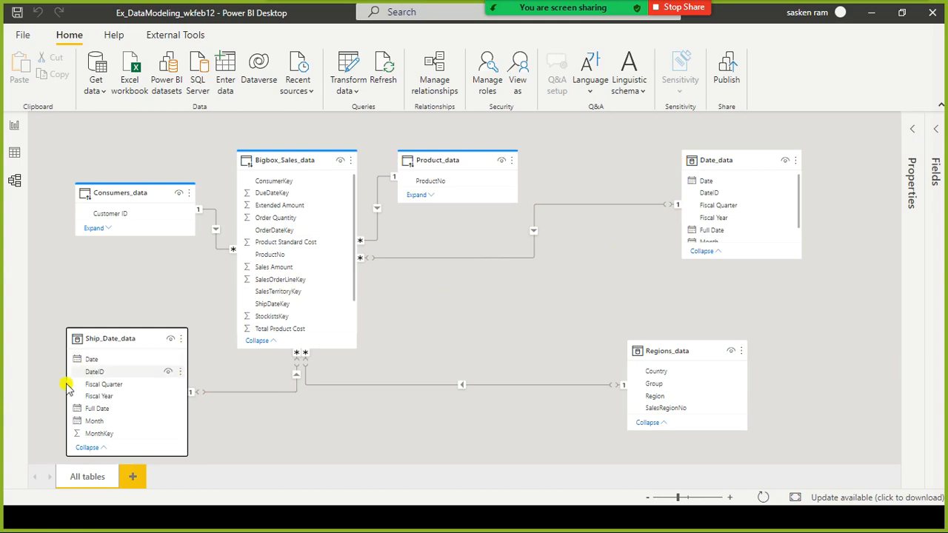
pyautogui.moveTo(137, 336); pyautogui.dragTo(137, 287)
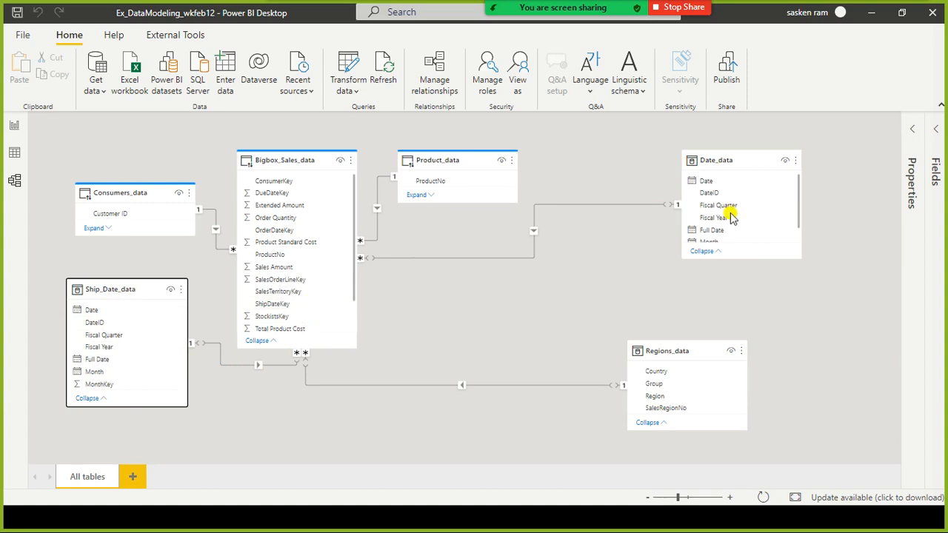
# Step: Examine the Date_data table and the field list of Bigbox_Sales_data in the model diagram, and clear the selection
pyautogui.click(735, 162)
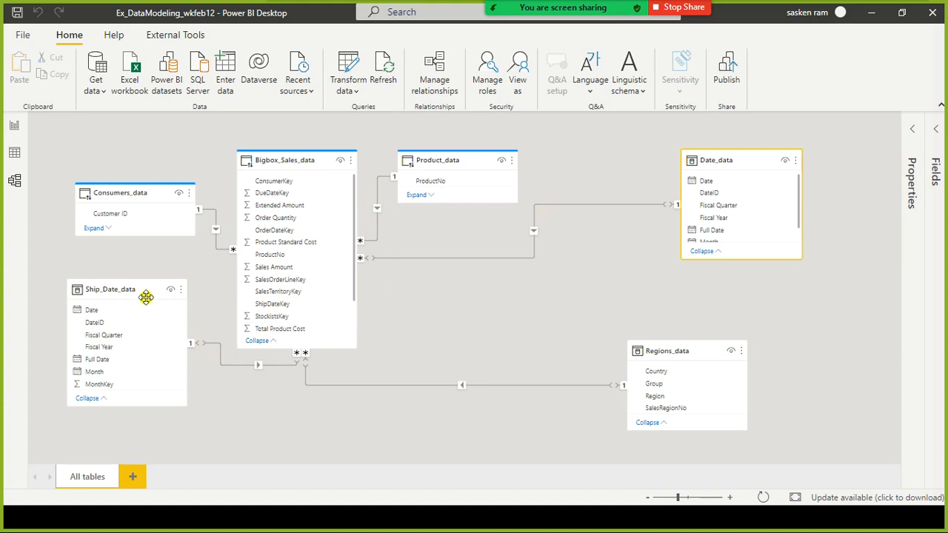
pyautogui.scroll(-1, 294, 323)
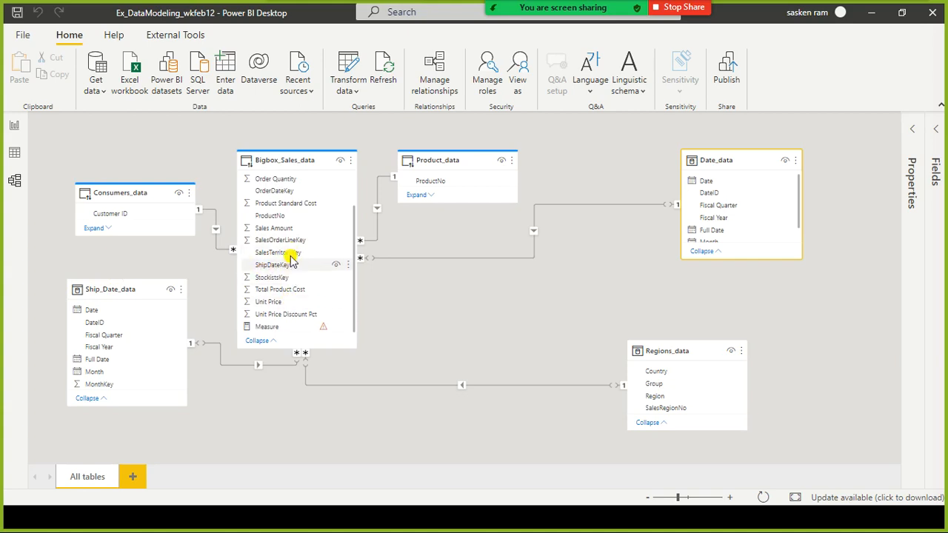
pyautogui.scroll(1, 296, 256)
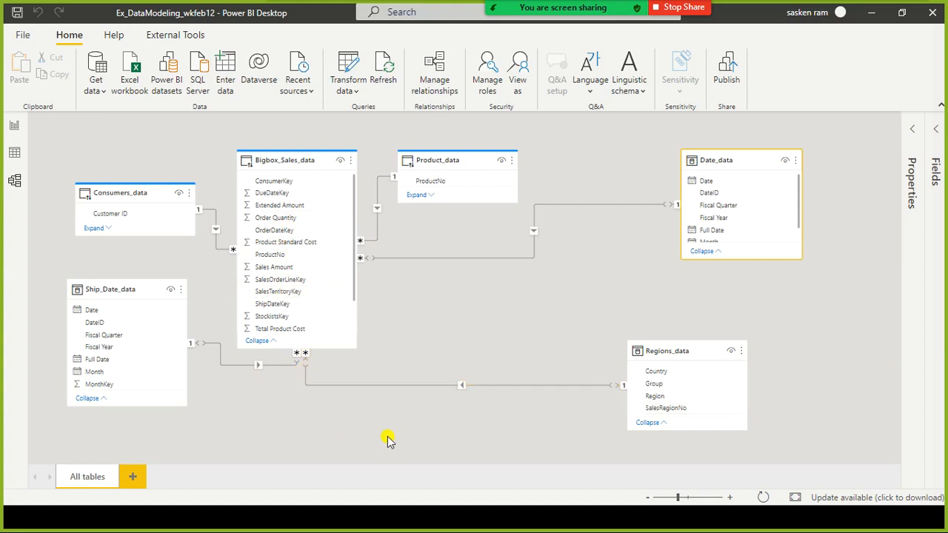
pyautogui.click(278, 419)
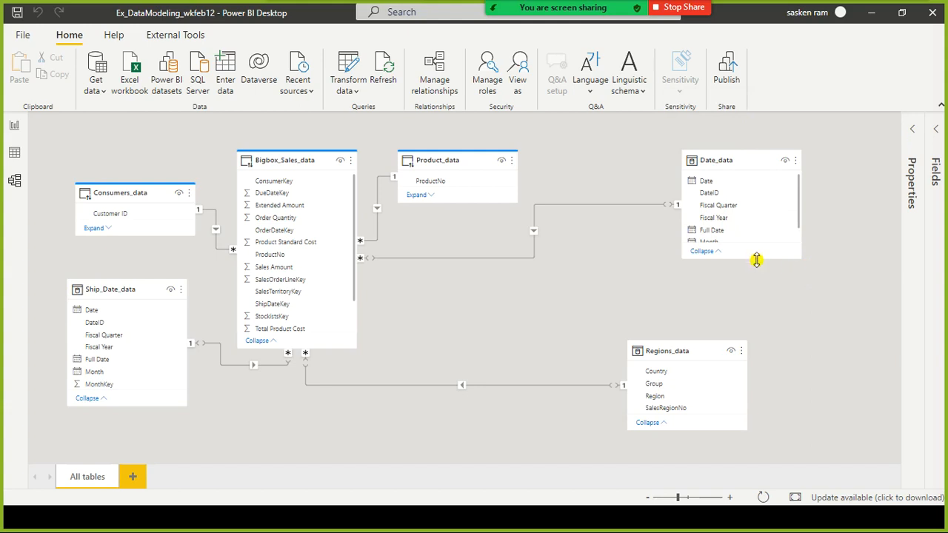
# Step: Lengthen the Date_data table to show all its fields and widen Bigbox_Sales_data, shifting Product_data clear of it
pyautogui.moveTo(755, 259); pyautogui.dragTo(768, 302)
pyautogui.moveTo(745, 169); pyautogui.dragTo(758, 120)
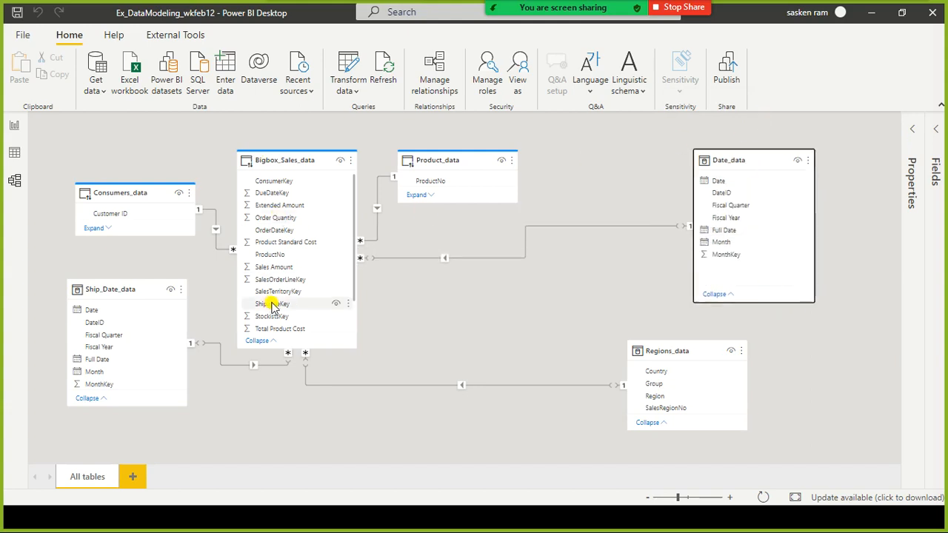
pyautogui.moveTo(358, 253); pyautogui.dragTo(434, 252)
pyautogui.moveTo(444, 161); pyautogui.dragTo(495, 161)
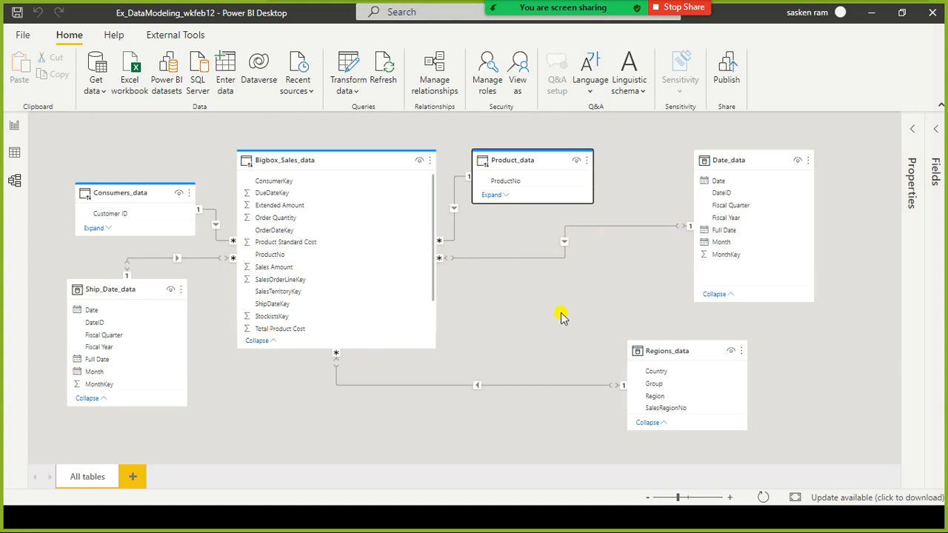
# Step: Replace the Ship_Date_data relationship with an inactive one-to-many relationship from Date_data's DateID to ShipDateKey in Bigbox_Sales_data
pyautogui.rightClick(159, 259)
pyautogui.click(177, 275)
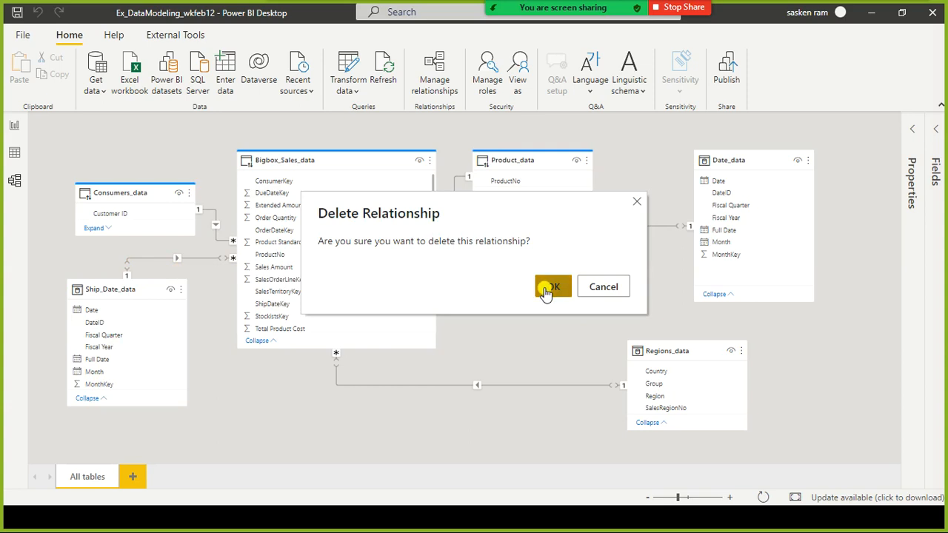
pyautogui.click(548, 289)
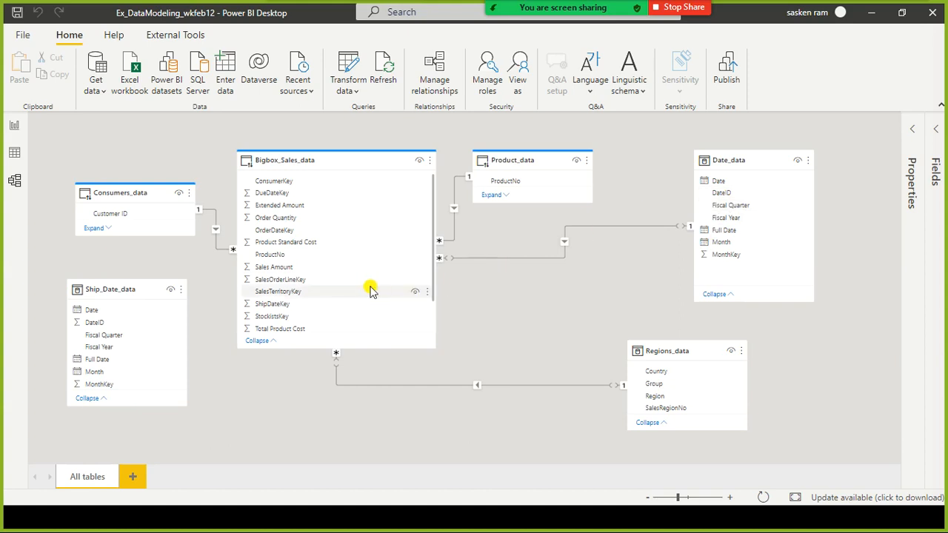
pyautogui.scroll(-2, 370, 291)
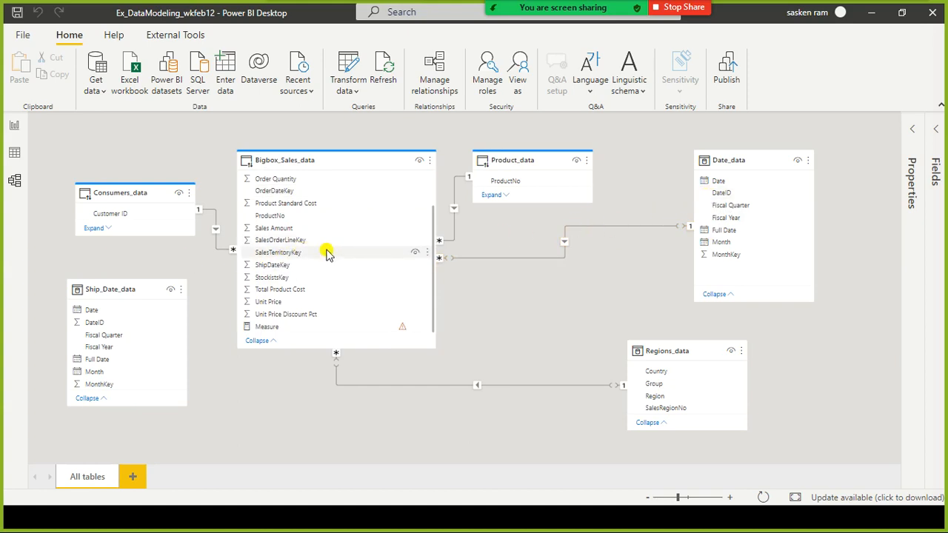
pyautogui.moveTo(724, 192); pyautogui.dragTo(331, 274)
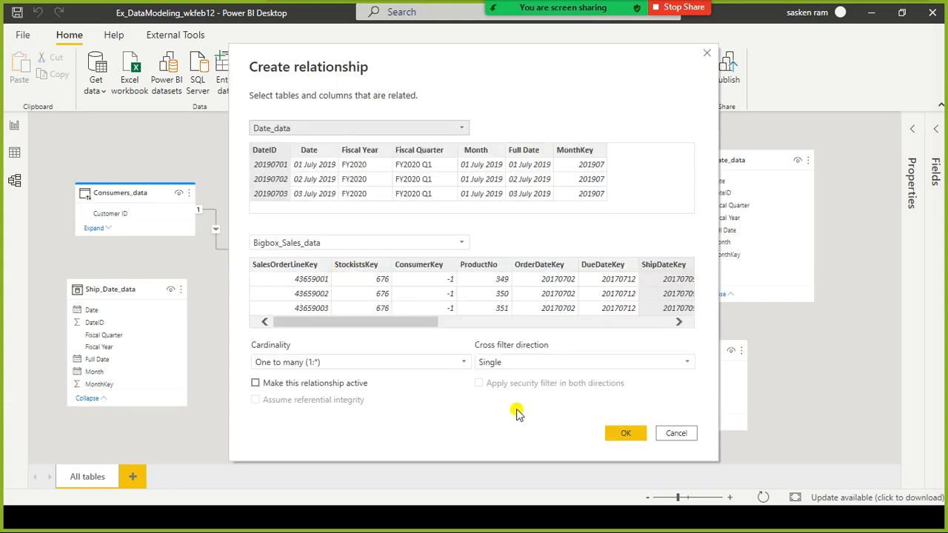
pyautogui.click(624, 434)
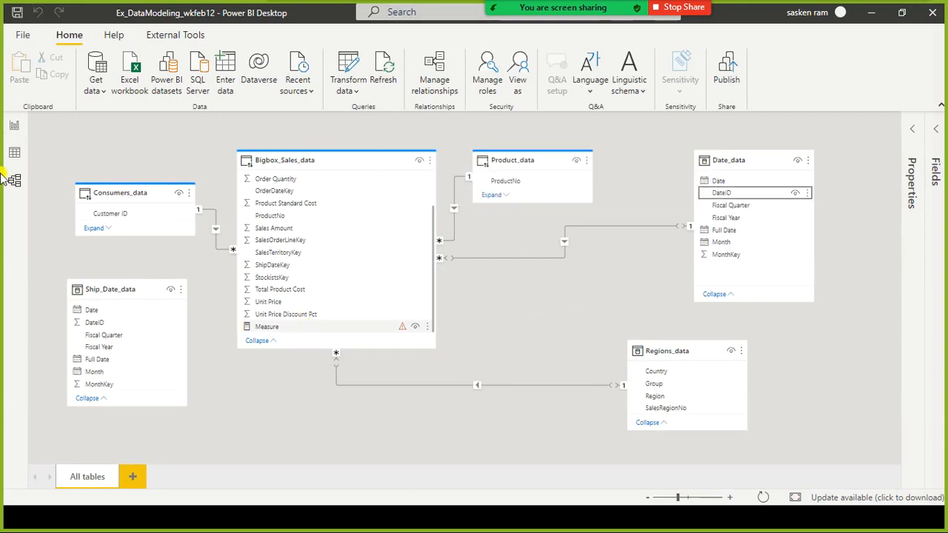
# Step: Check the recreated inactive ShipDateKey relationship in the model diagram against the two tables on the report page
pyautogui.click(14, 129)
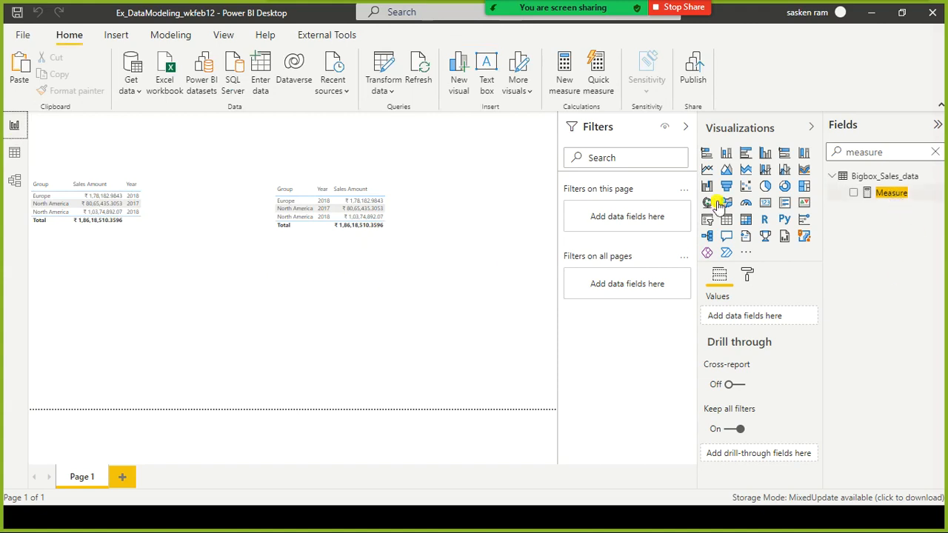
pyautogui.click(15, 181)
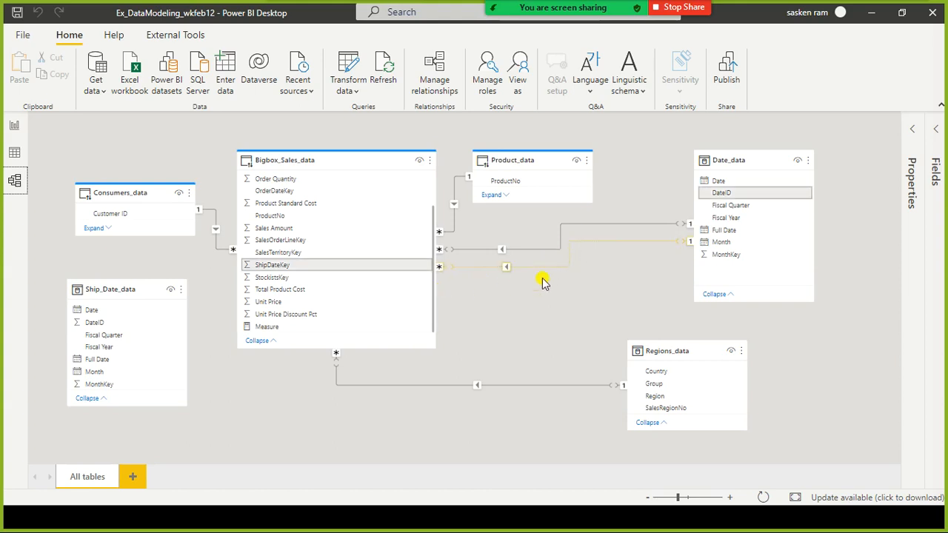
pyautogui.click(15, 181)
pyautogui.click(16, 121)
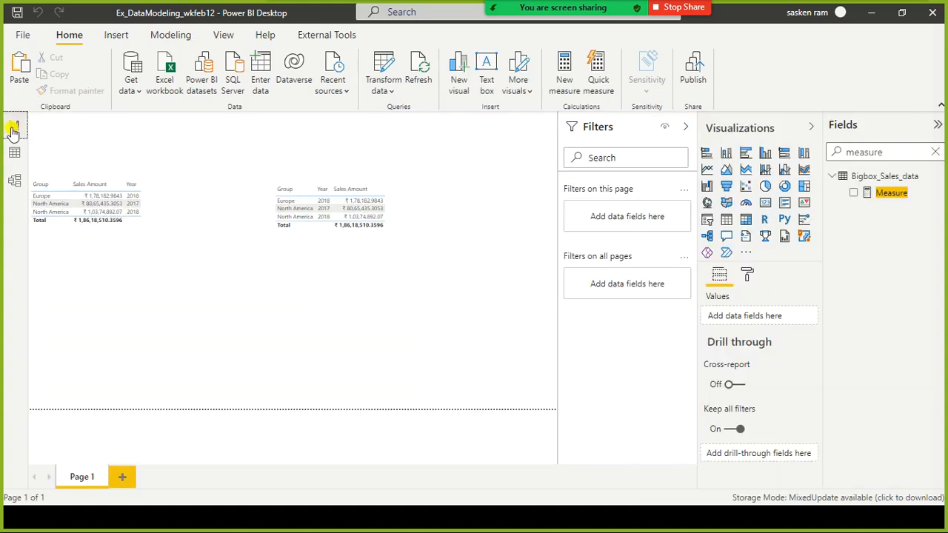
# Step: Replace Full Date's Year with Quarter in the table whose last column is Sales Amount
pyautogui.click(402, 244)
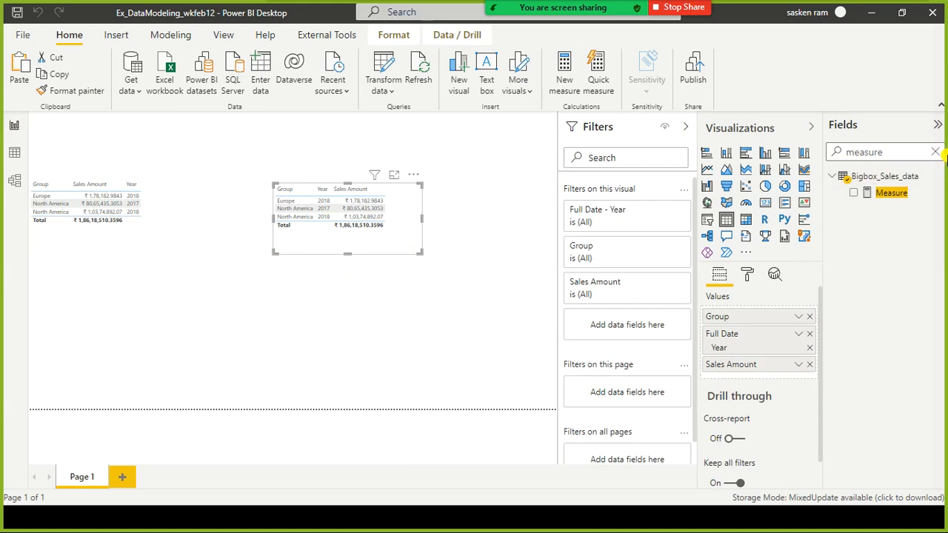
pyautogui.click(934, 155)
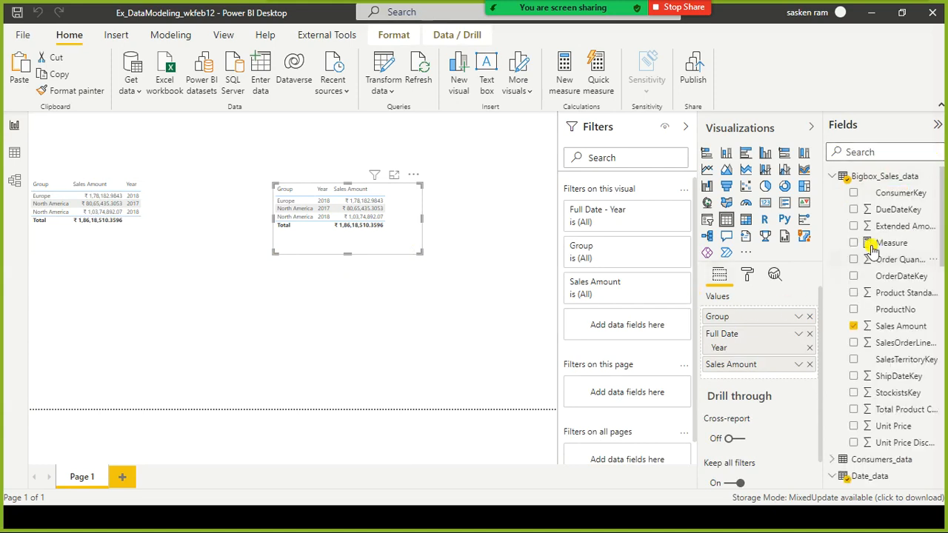
pyautogui.scroll(-7, 888, 296)
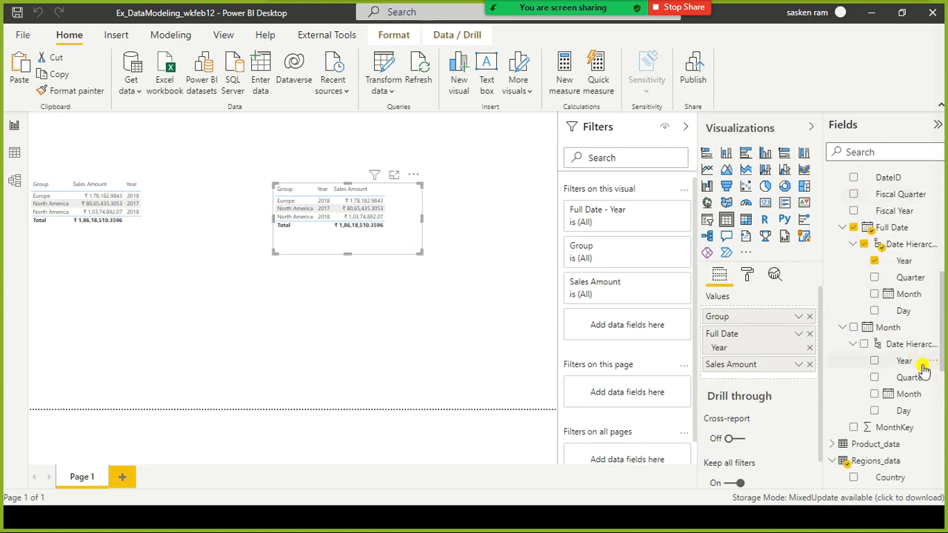
pyautogui.scroll(5, 933, 356)
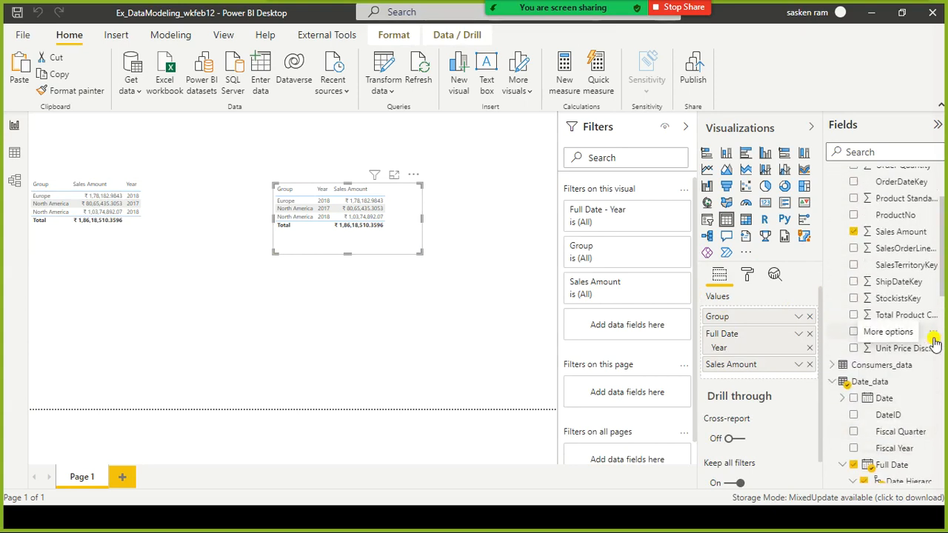
pyautogui.scroll(3, 933, 337)
pyautogui.scroll(-4, 937, 356)
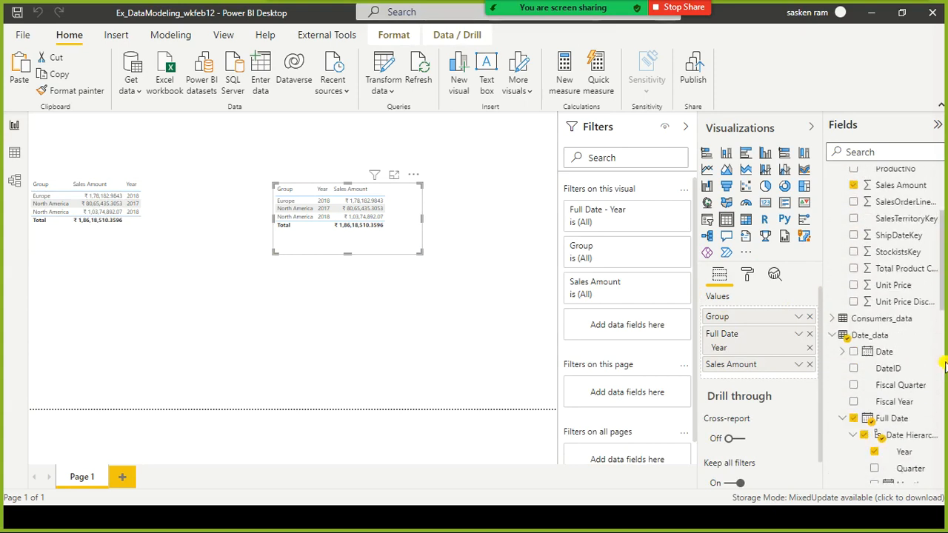
pyautogui.scroll(-3, 945, 392)
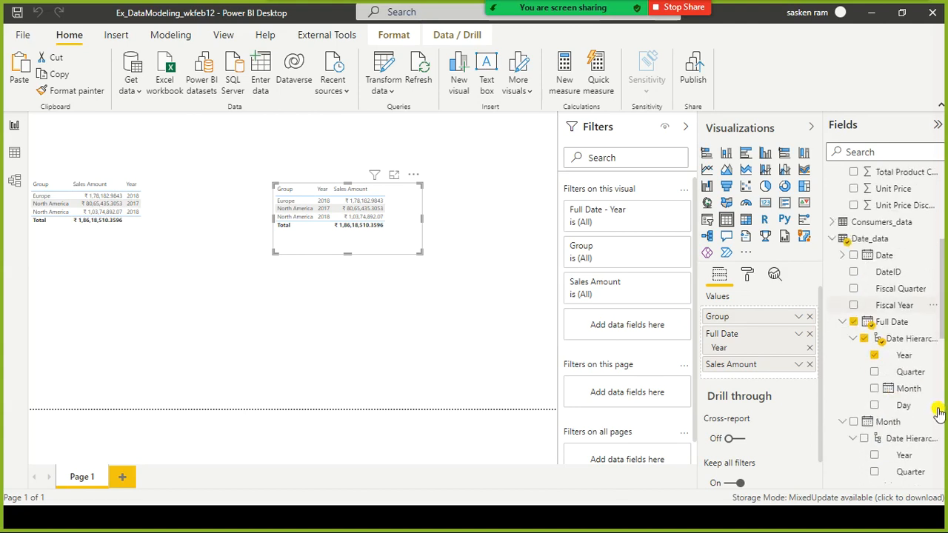
pyautogui.click(875, 373)
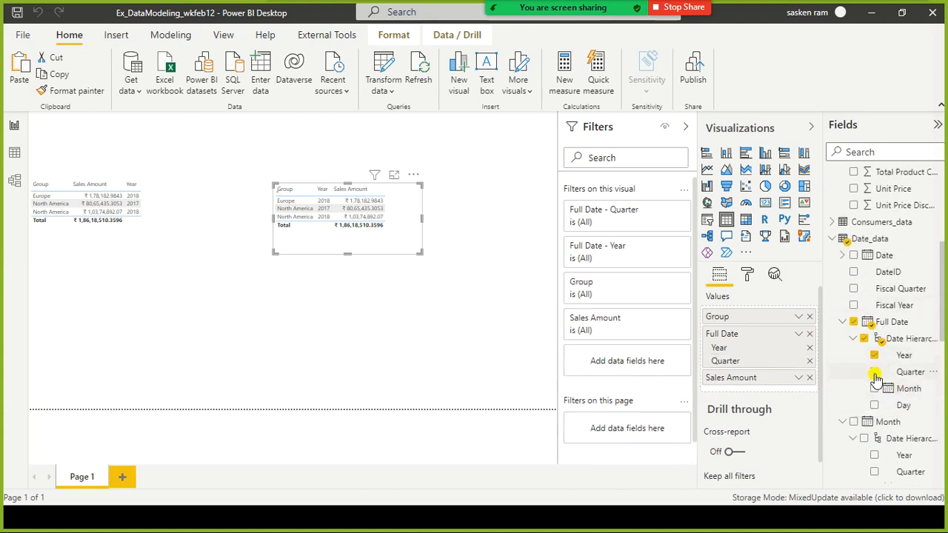
pyautogui.click(810, 350)
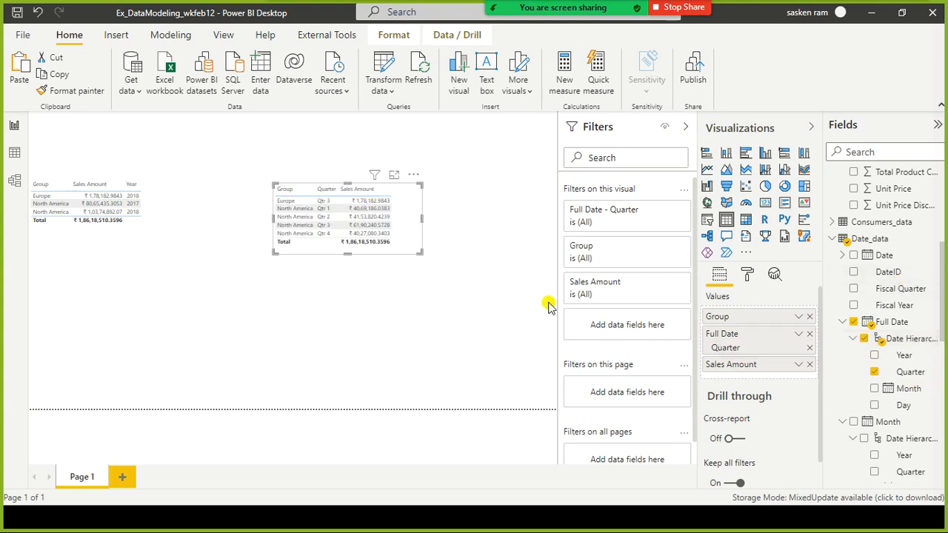
# Step: Remove the Full Date year column from the other table, leaving Group and Sales Amount
pyautogui.click(158, 238)
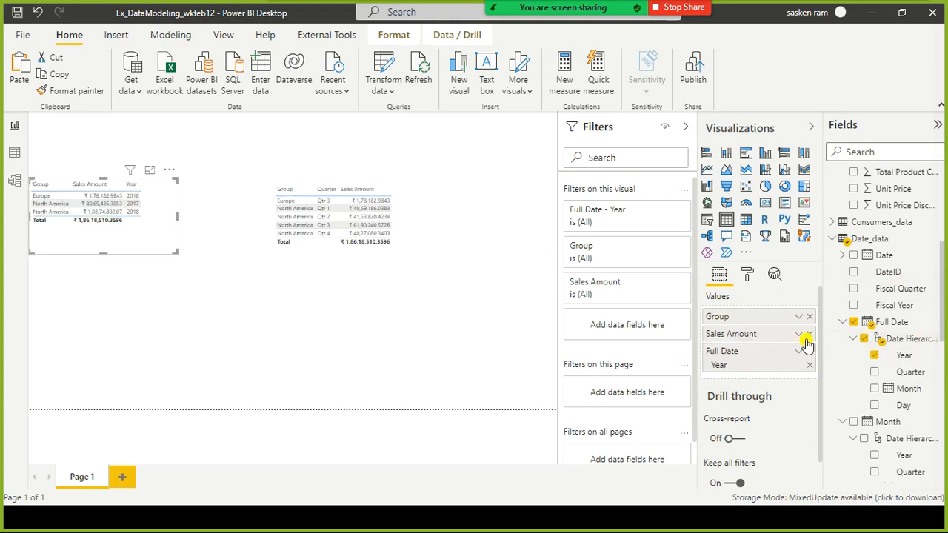
pyautogui.click(810, 353)
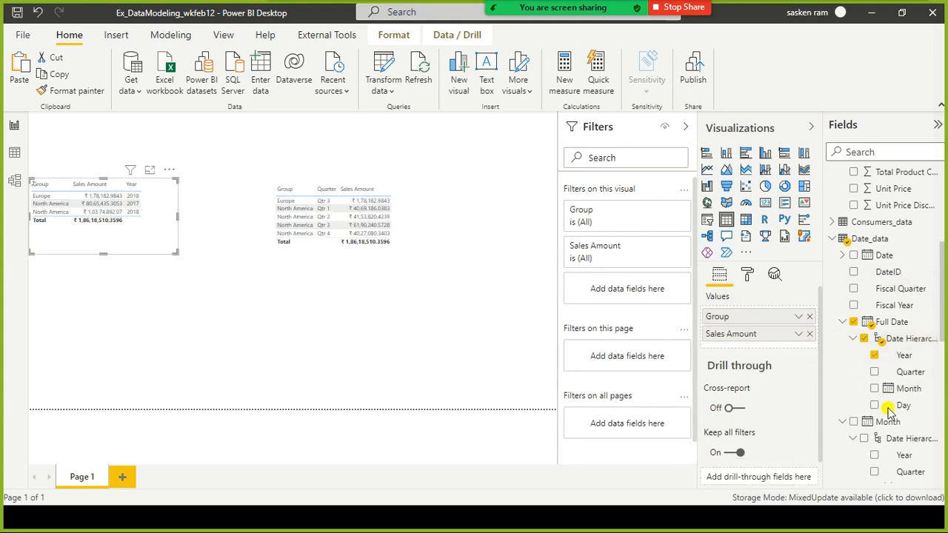
pyautogui.scroll(-5, 944, 406)
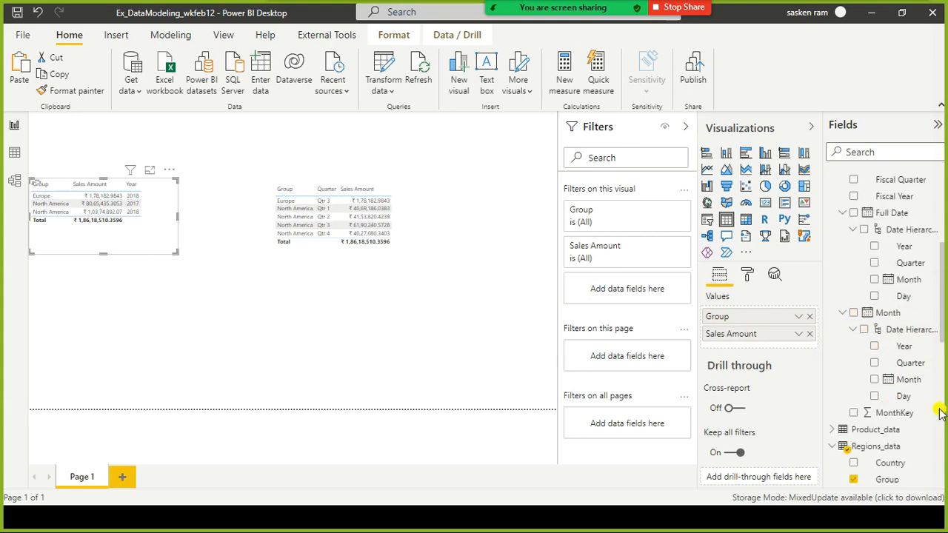
pyautogui.scroll(3, 938, 393)
pyautogui.scroll(1, 938, 397)
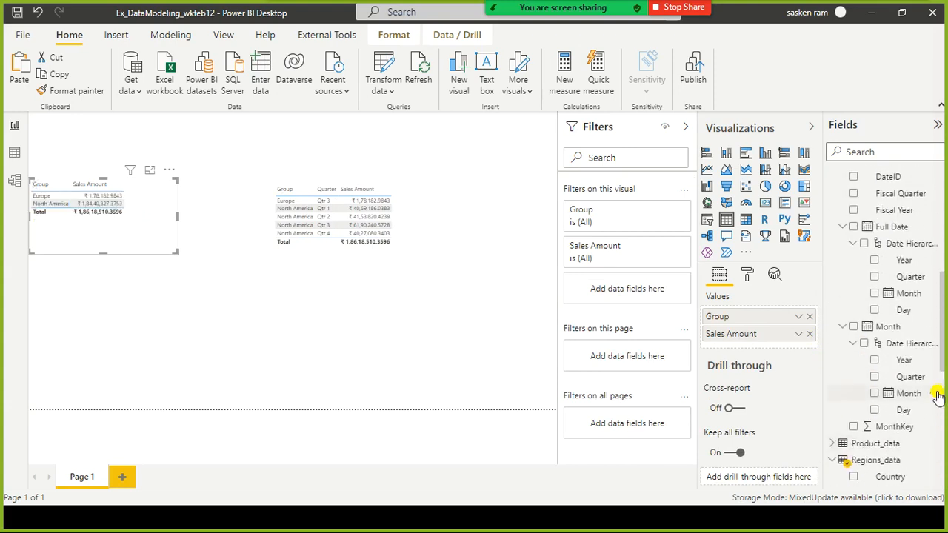
# Step: Check the relationships in the model diagram, and replace Sales Amount with Measure in the table without a date column
pyautogui.click(11, 185)
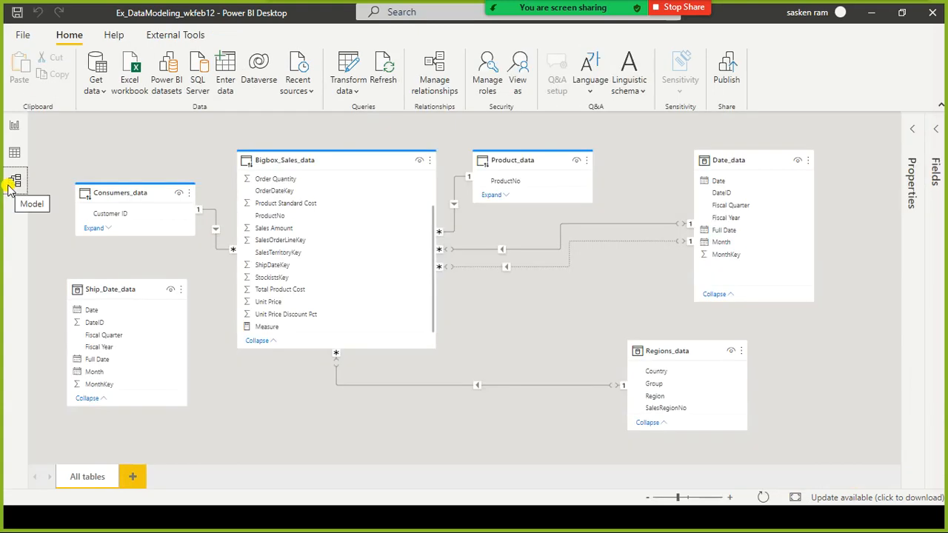
pyautogui.click(17, 127)
pyautogui.scroll(2, 872, 177)
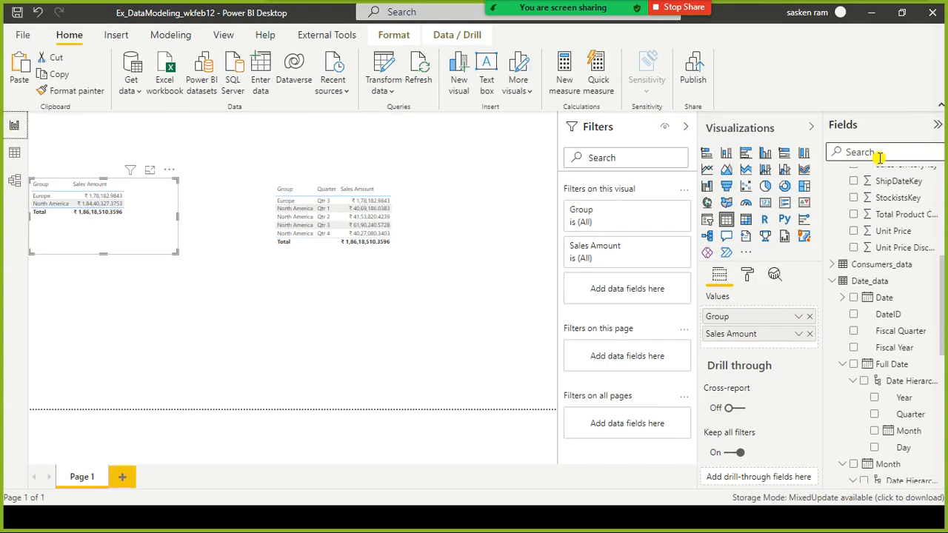
pyautogui.click(878, 153)
pyautogui.write('mm')
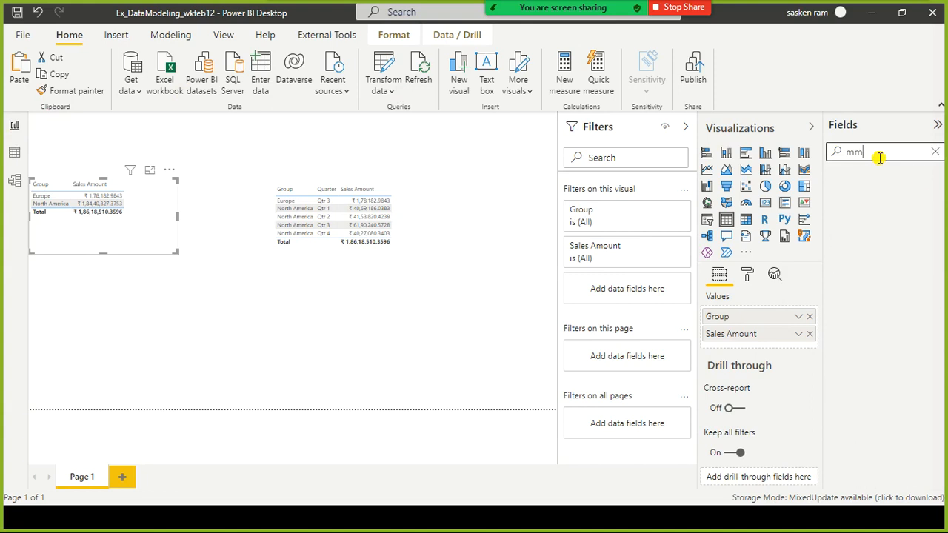
pyautogui.write('eas')
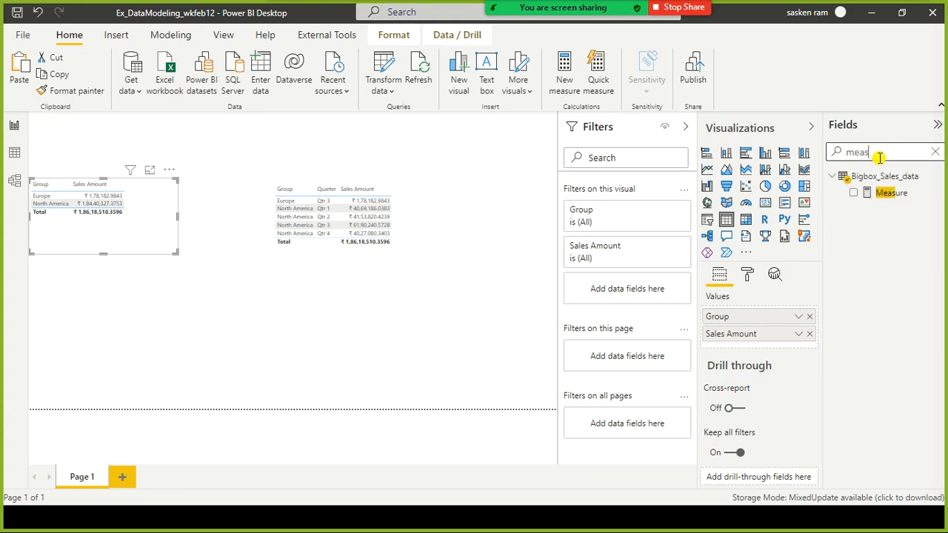
pyautogui.click(853, 192)
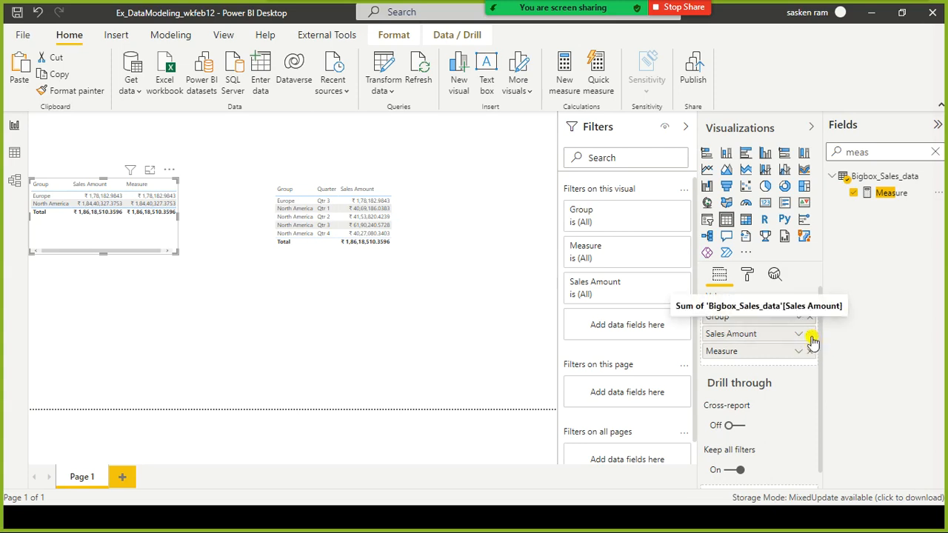
pyautogui.click(810, 335)
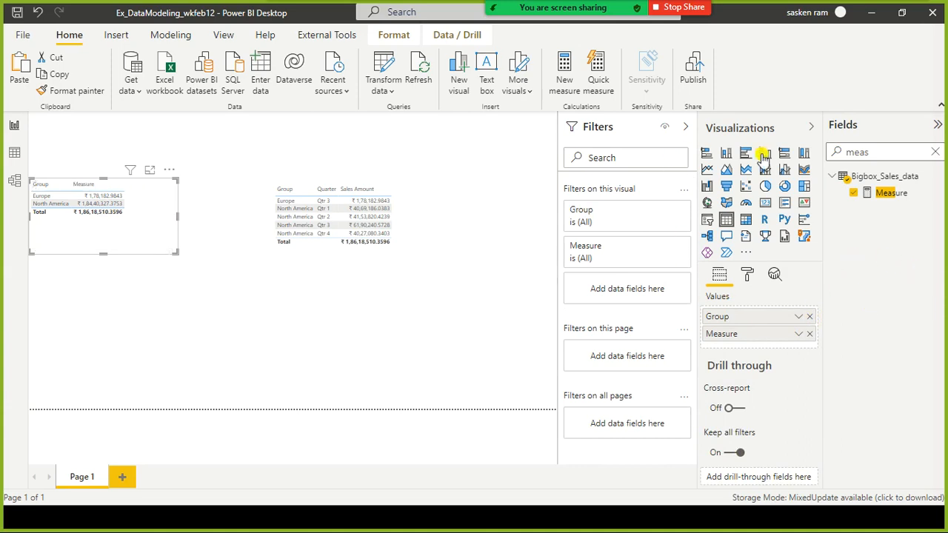
# Step: Add Full Date's Quarter from Date_data to the Measure table, and sort both tables by Quarter in ascending order
pyautogui.click(936, 151)
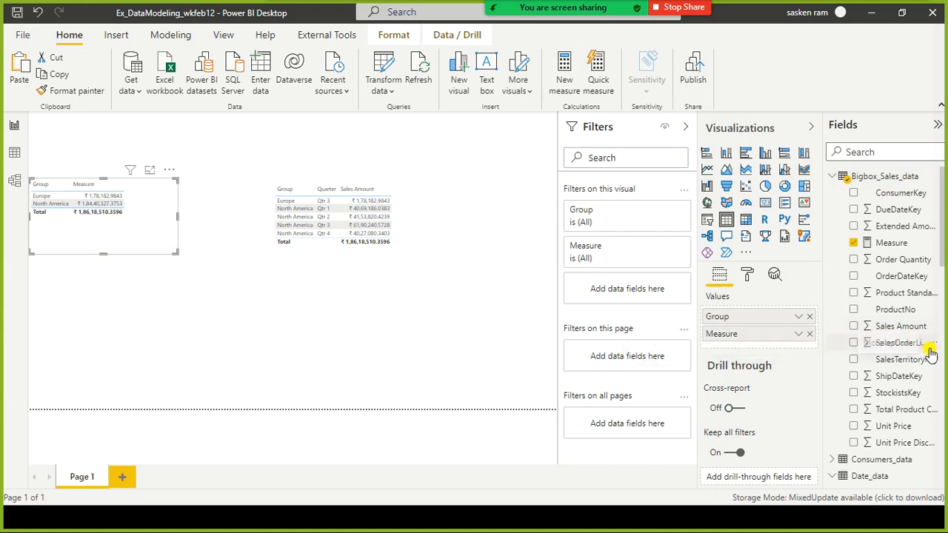
pyautogui.scroll(-4, 928, 355)
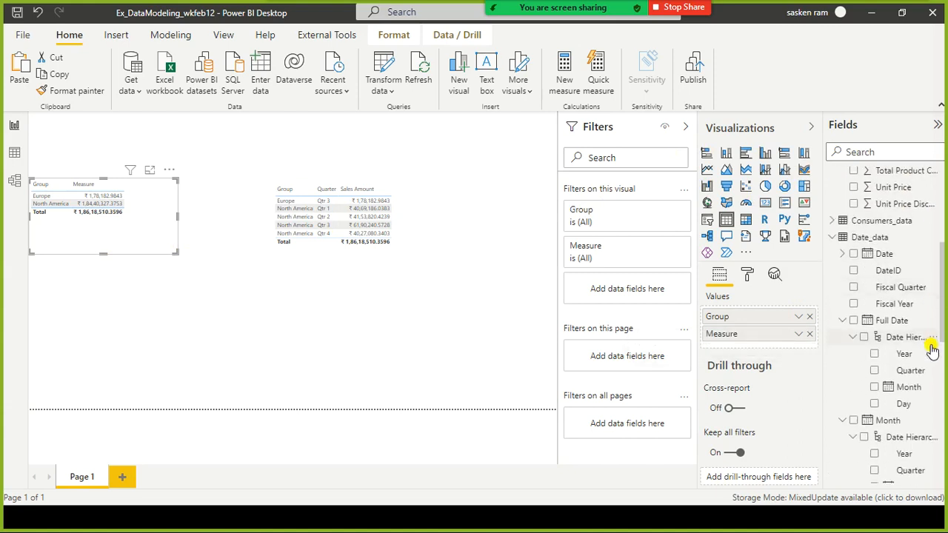
pyautogui.scroll(-1, 932, 350)
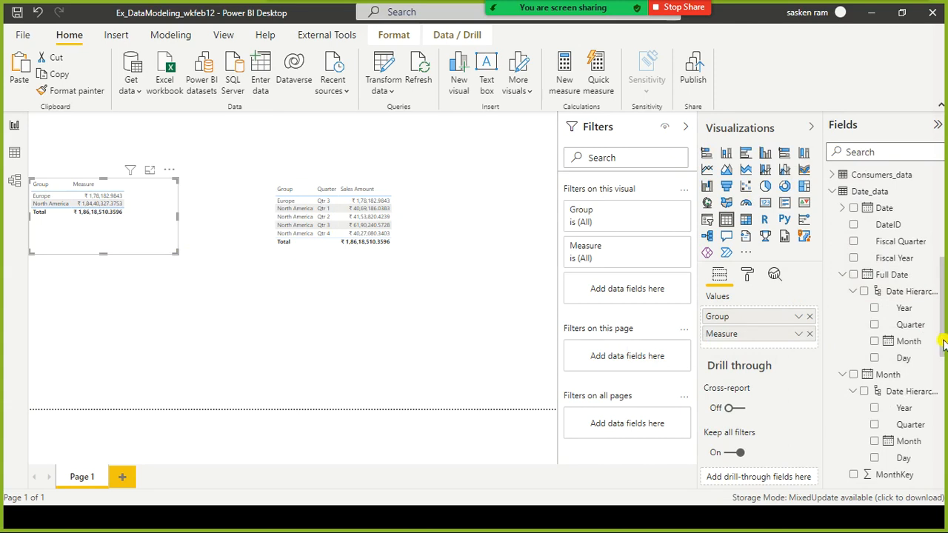
pyautogui.scroll(-2, 943, 345)
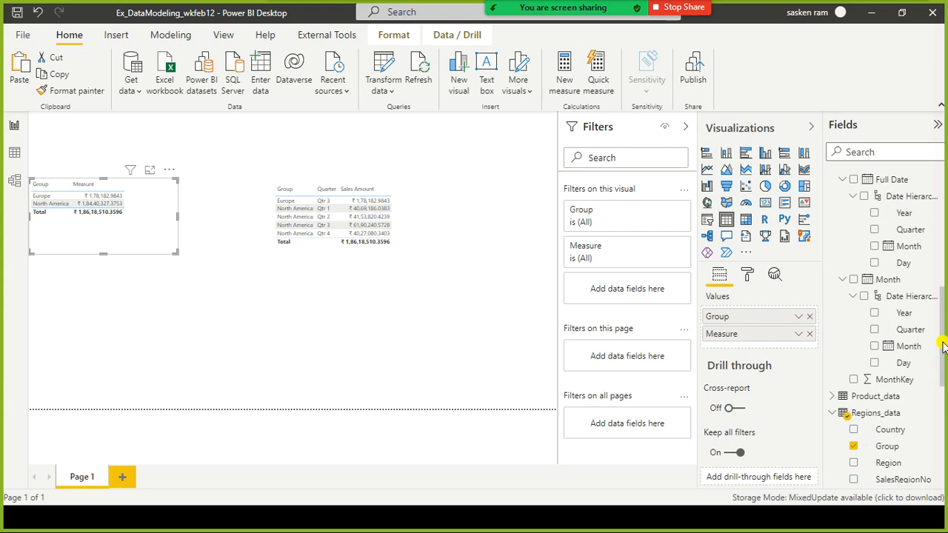
pyautogui.click(874, 229)
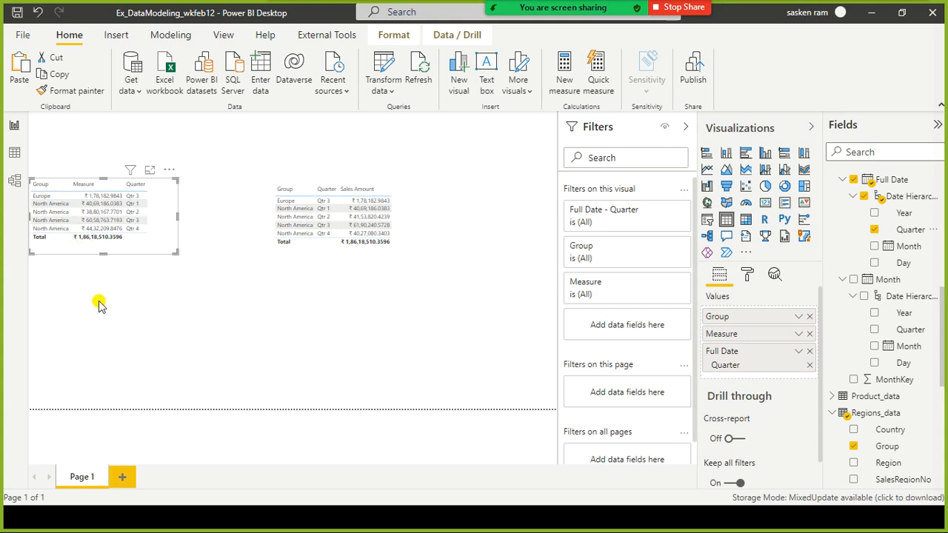
pyautogui.moveTo(94, 221)
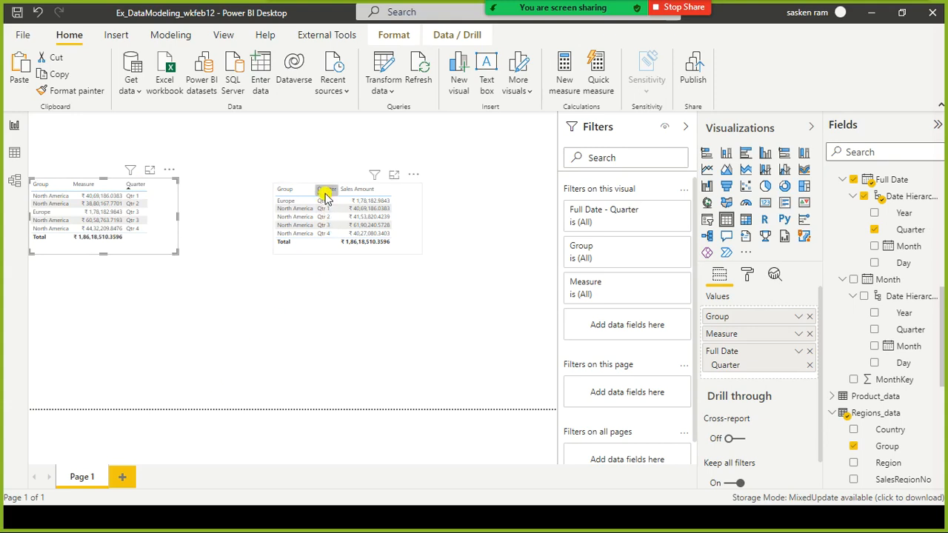
pyautogui.click(326, 190)
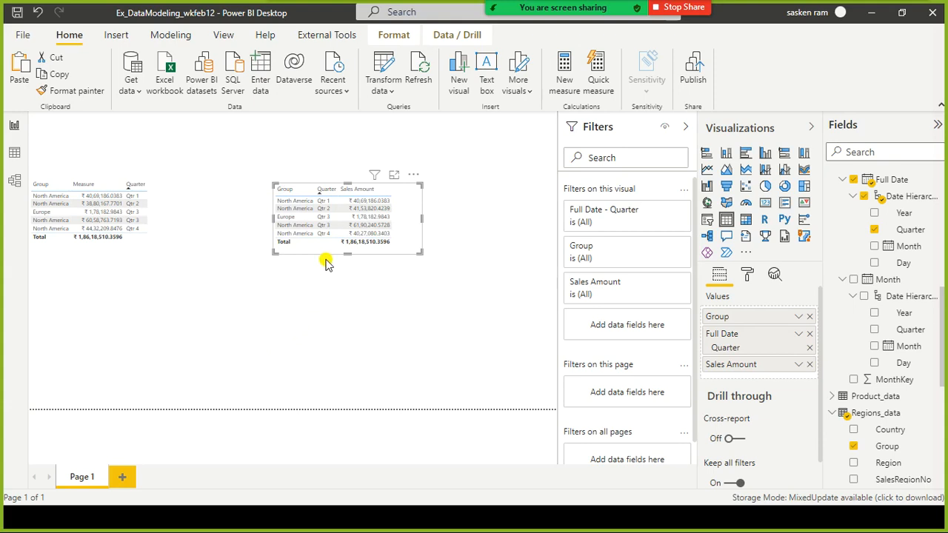
# Step: Reposition the Measure and Sales Amount tables on the page and widen the Sales Amount table to fit another column
pyautogui.click(153, 231)
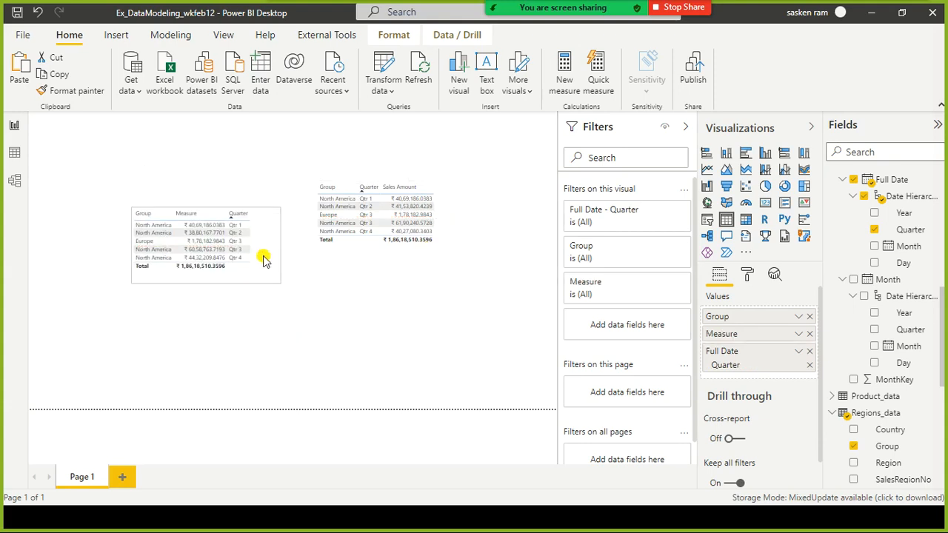
pyautogui.moveTo(263, 258); pyautogui.dragTo(200, 252)
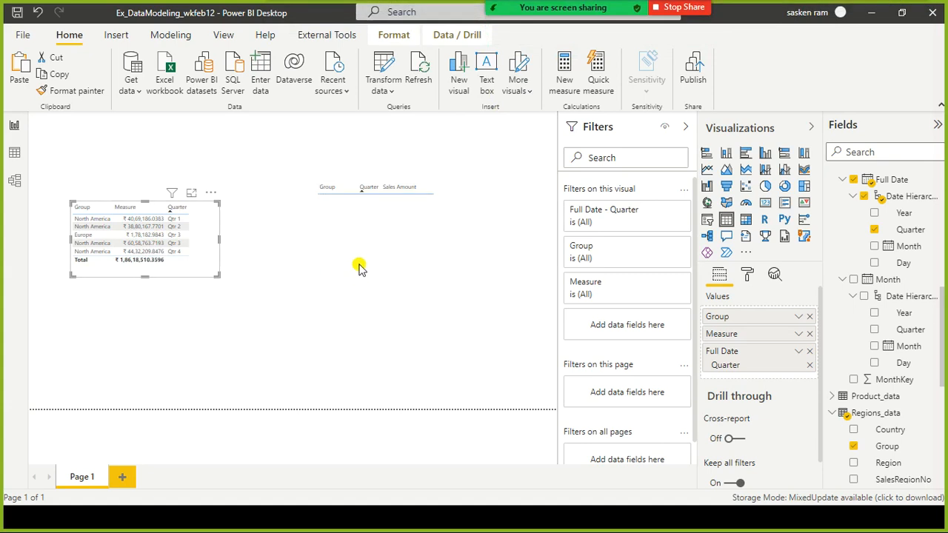
pyautogui.moveTo(357, 245); pyautogui.dragTo(291, 301)
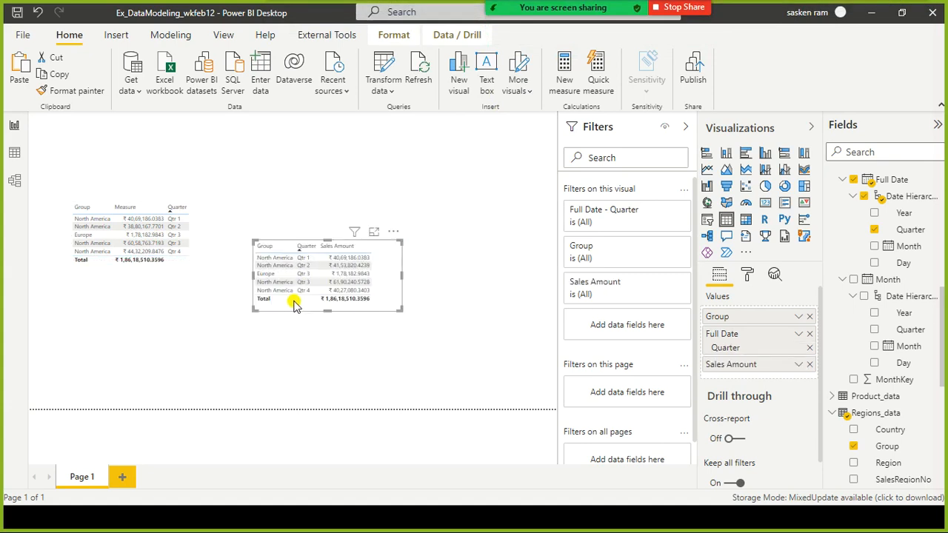
pyautogui.moveTo(402, 276); pyautogui.dragTo(445, 274)
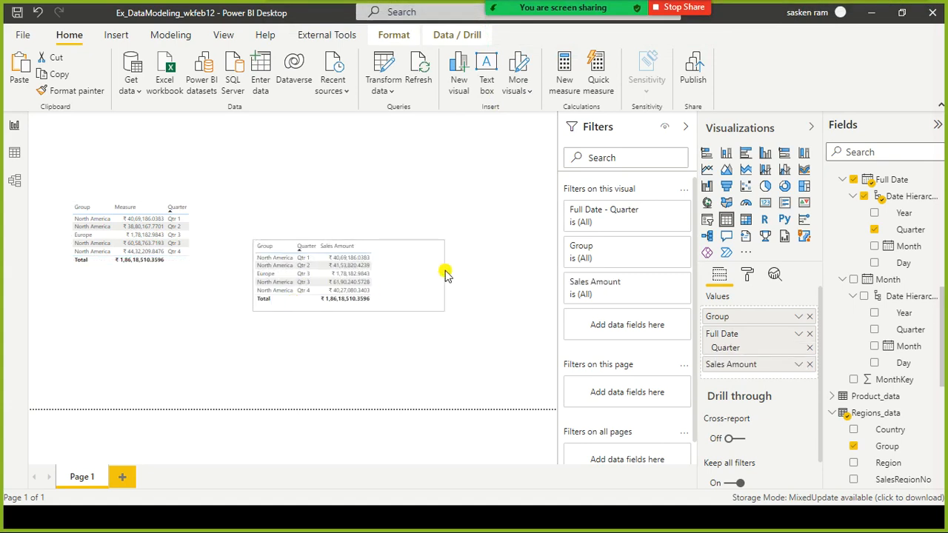
# Step: Add Measure beside Sales Amount in the quarterly Sales Amount table and lengthen that table
pyautogui.click(906, 153)
pyautogui.write('m')
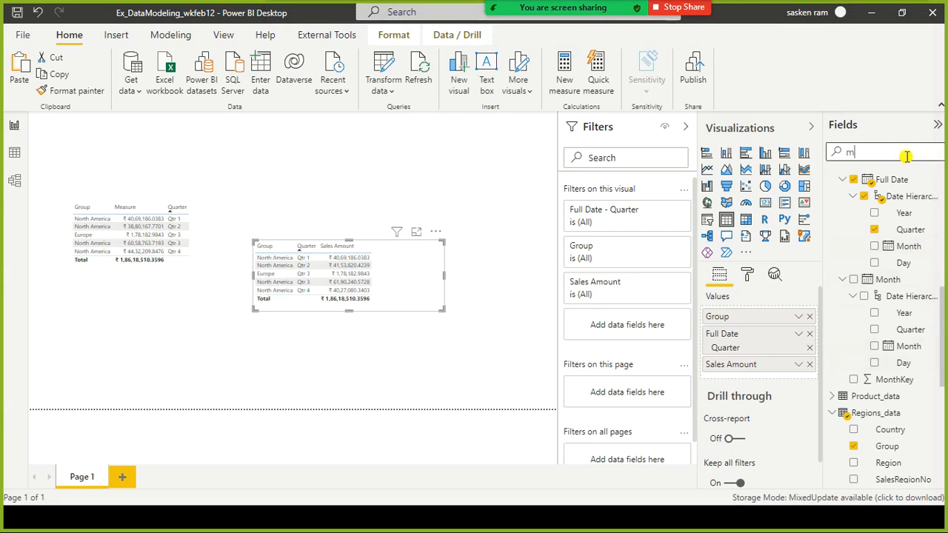
pyautogui.write('easure')
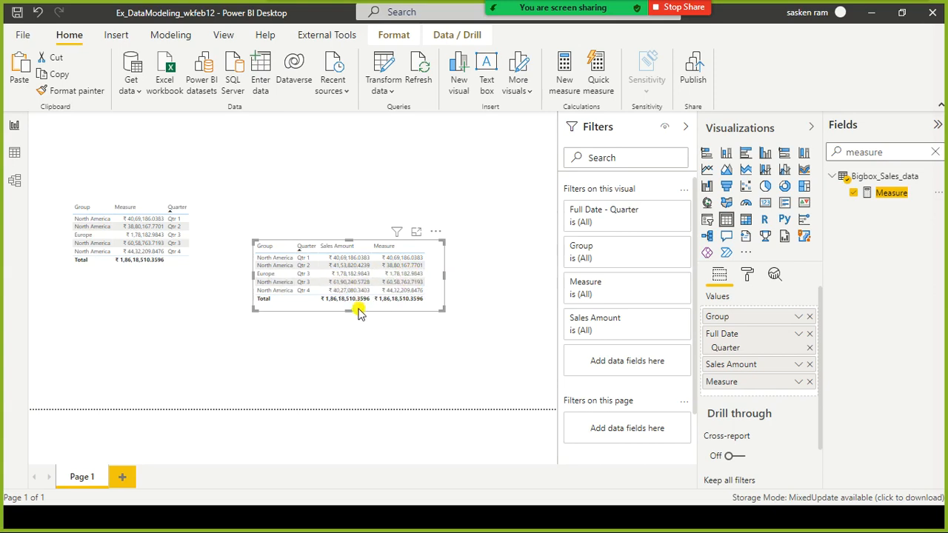
pyautogui.moveTo(356, 311); pyautogui.dragTo(339, 359)
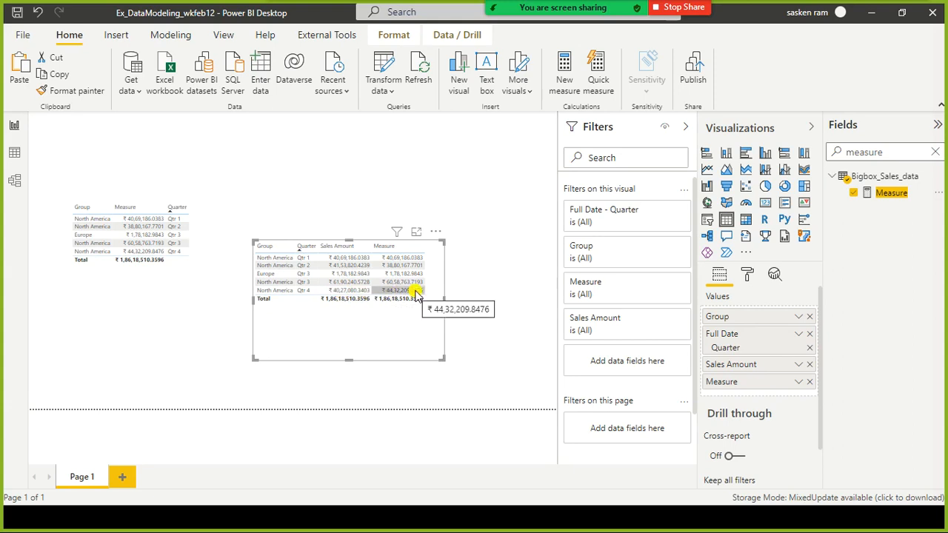
# Step: Switch to the Book1.xlsx workbook in Excel and enter 10-Jan-2022 in E44 and Product A in F44
pyautogui.press('super')
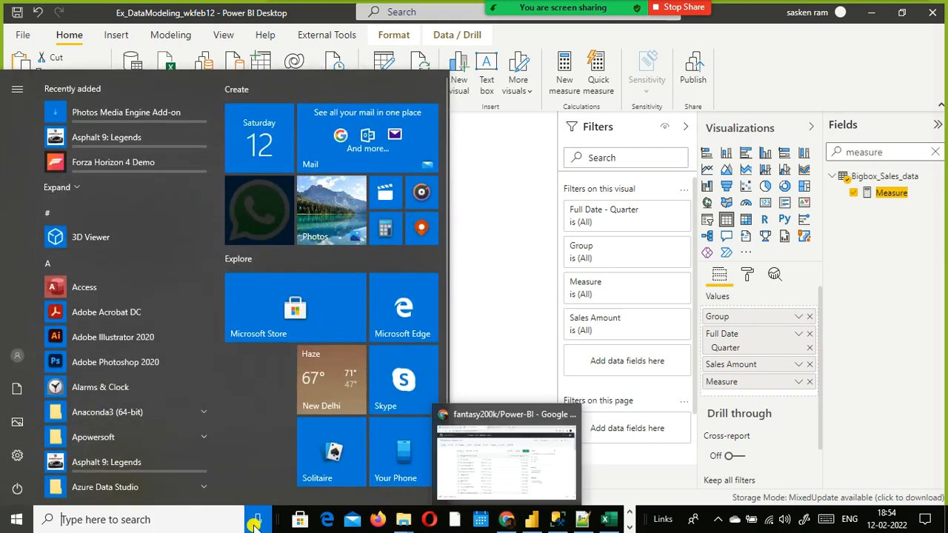
pyautogui.click(595, 478)
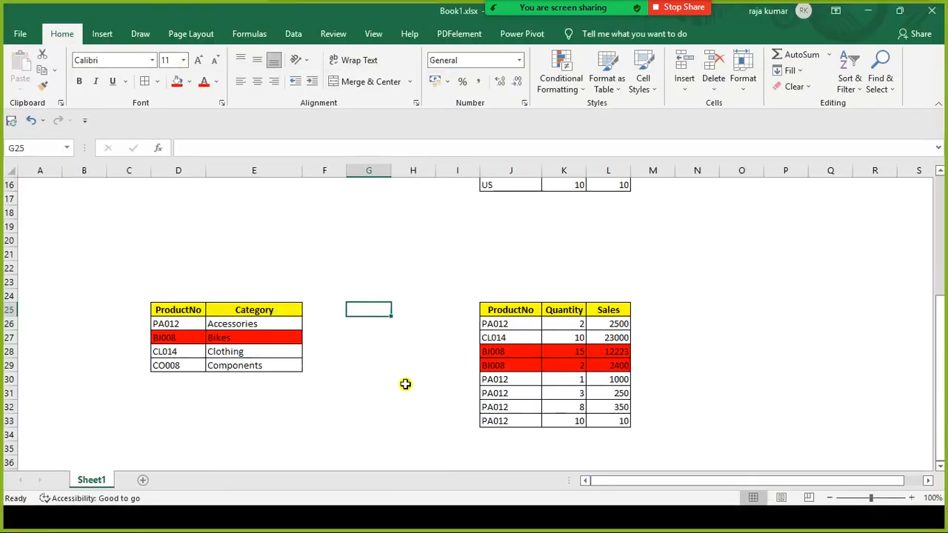
pyautogui.scroll(-3, 308, 316)
pyautogui.scroll(-3, 223, 296)
pyautogui.click(260, 323)
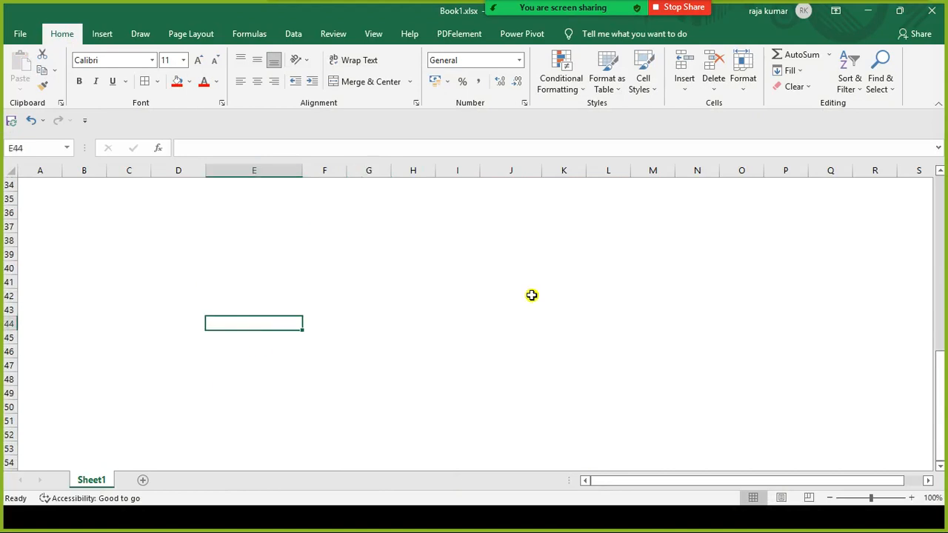
pyautogui.write('10-jan')
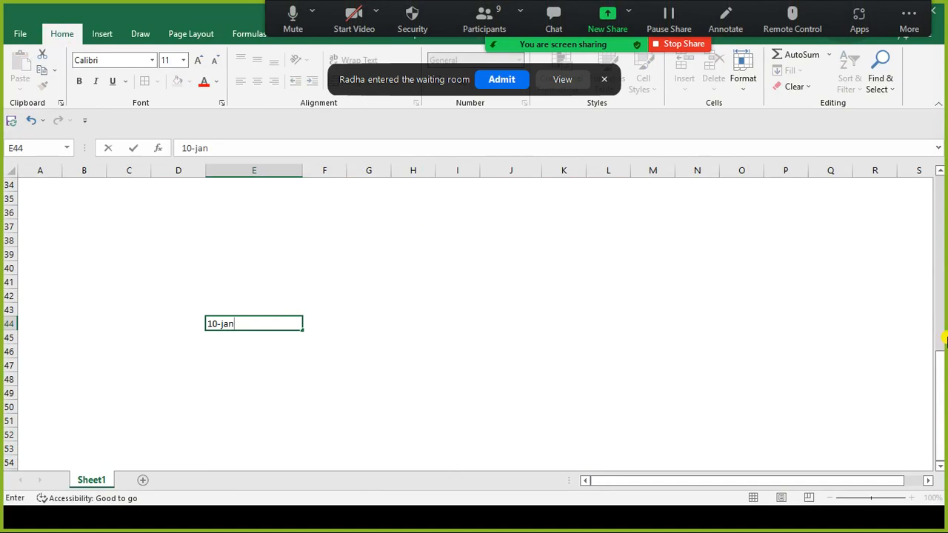
pyautogui.write('-2')
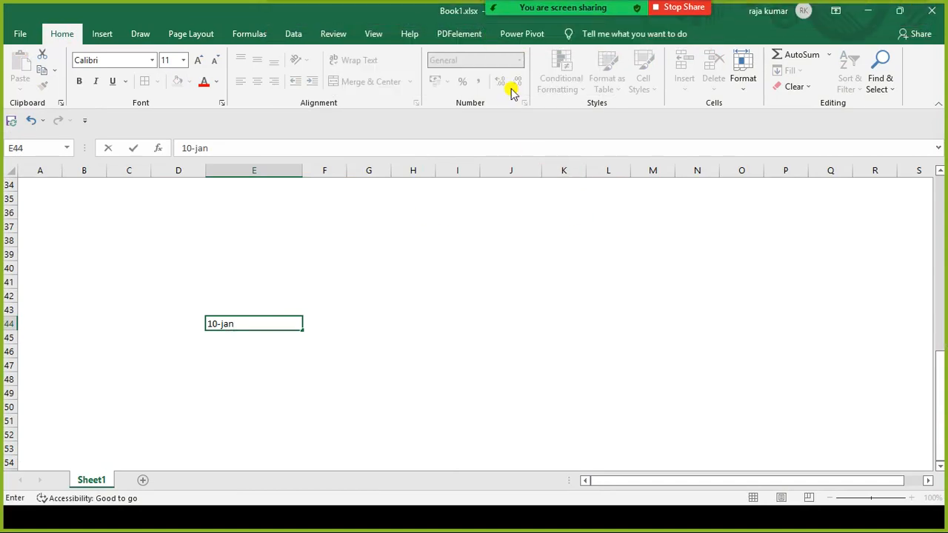
pyautogui.write('022')
pyautogui.press('Tab')
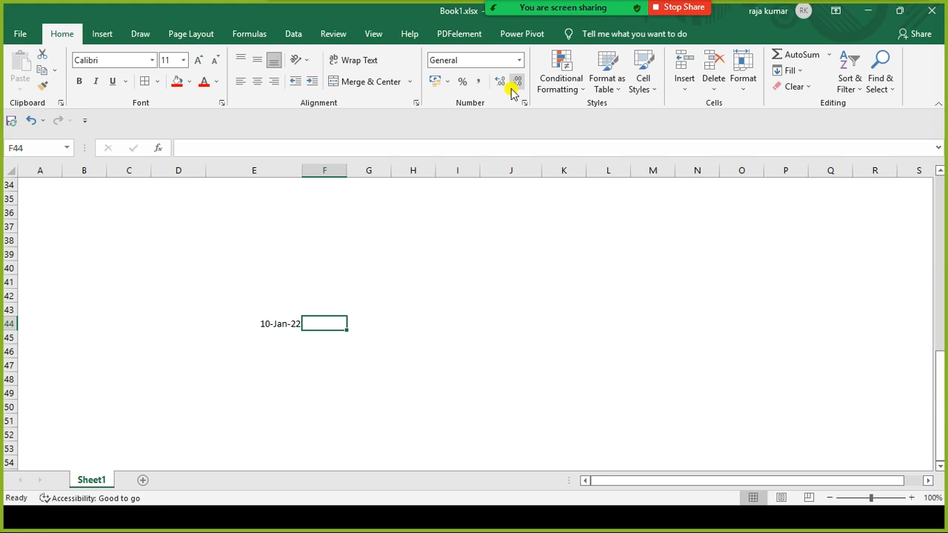
pyautogui.write('Product A')
pyautogui.press('Return')
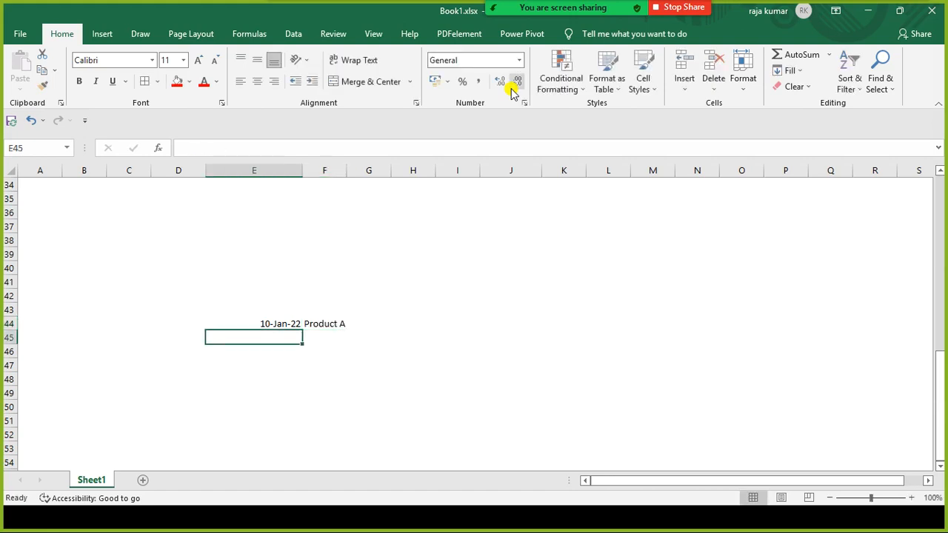
# Step: Enter 12-Jan-22 in E45 and Product A in F45 as the second row
pyautogui.write('12-Jan')
pyautogui.press('BackSpace')
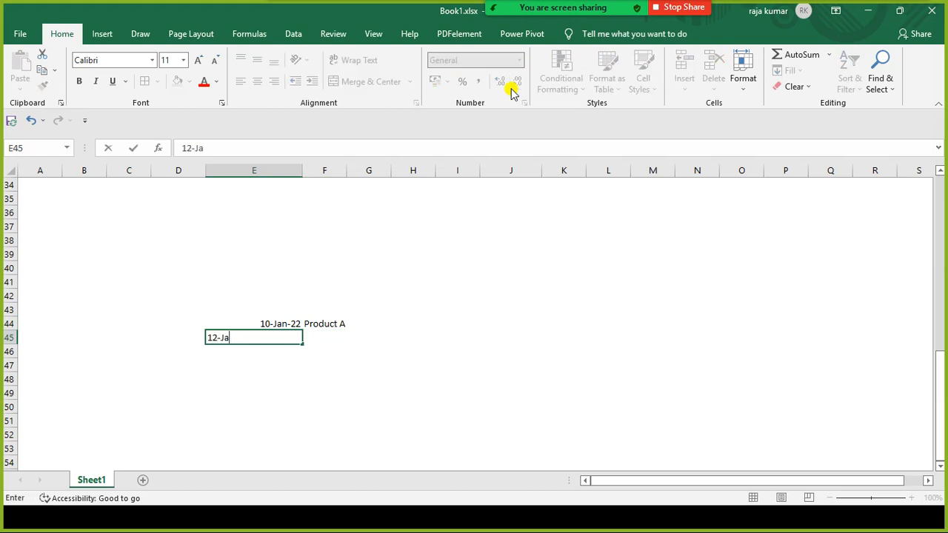
pyautogui.write('n-22')
pyautogui.press('Tab')
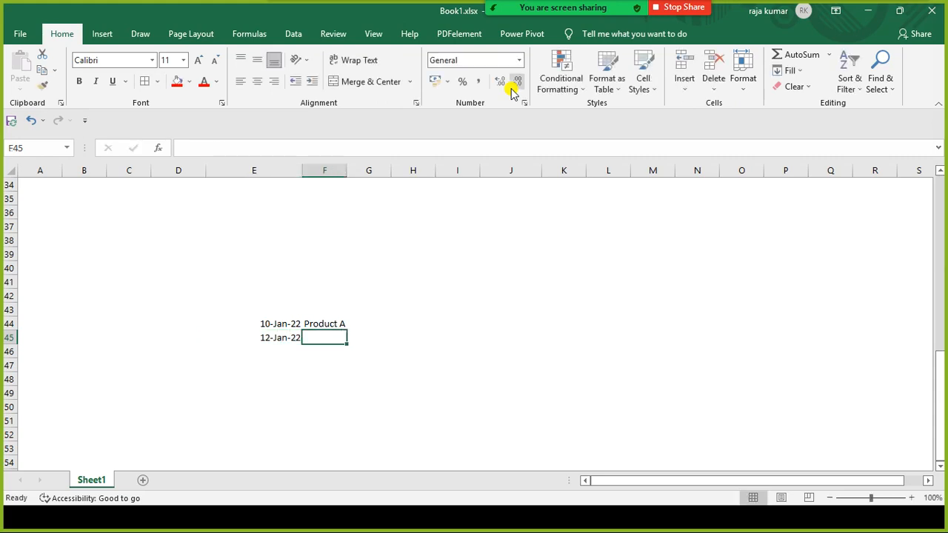
pyautogui.write('Product A')
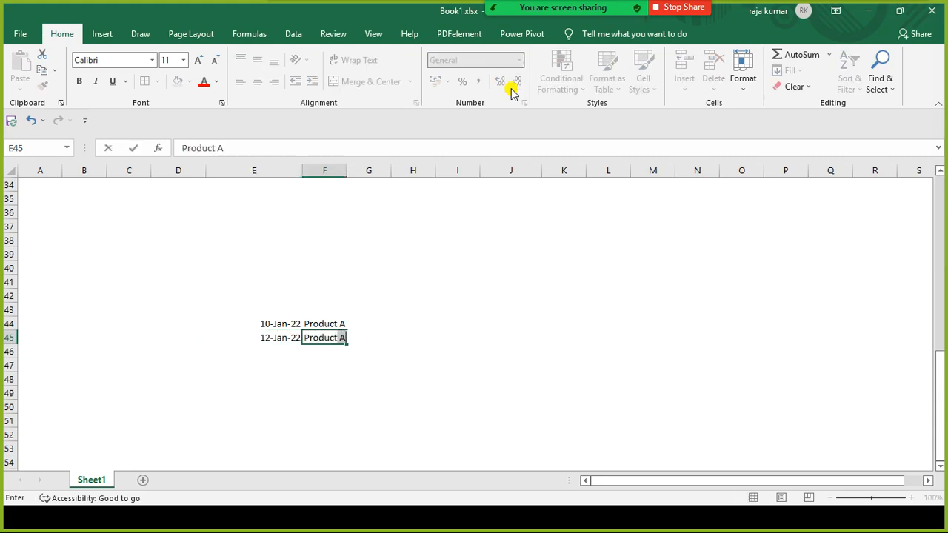
# Step: Add the column headings Order date in E43 and Ship Date in G43 above the two rows
pyautogui.press('Up')
pyautogui.press('Up')
pyautogui.press('Left')
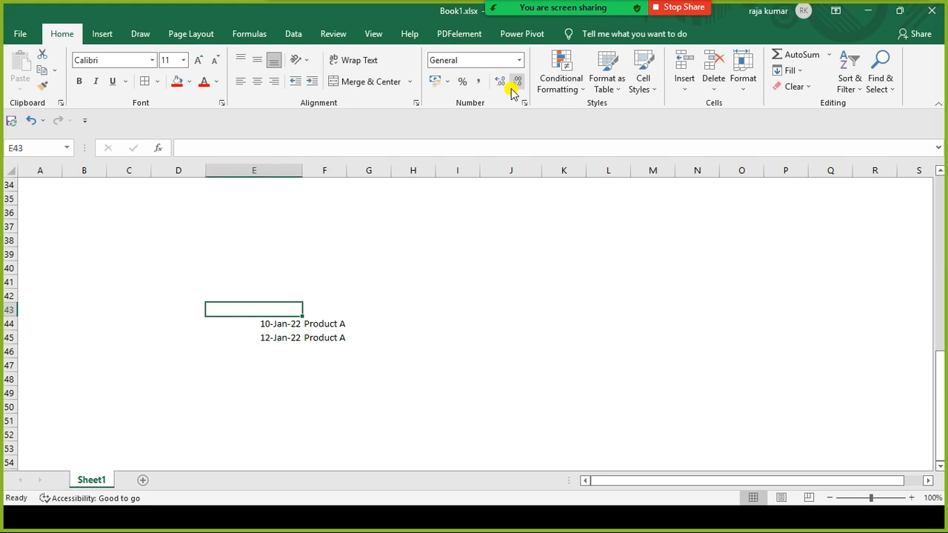
pyautogui.write('Order date')
pyautogui.press('Tab')
pyautogui.press('Tab')
pyautogui.press('Right')
pyautogui.press('Left')
pyautogui.write('Ship Dat')
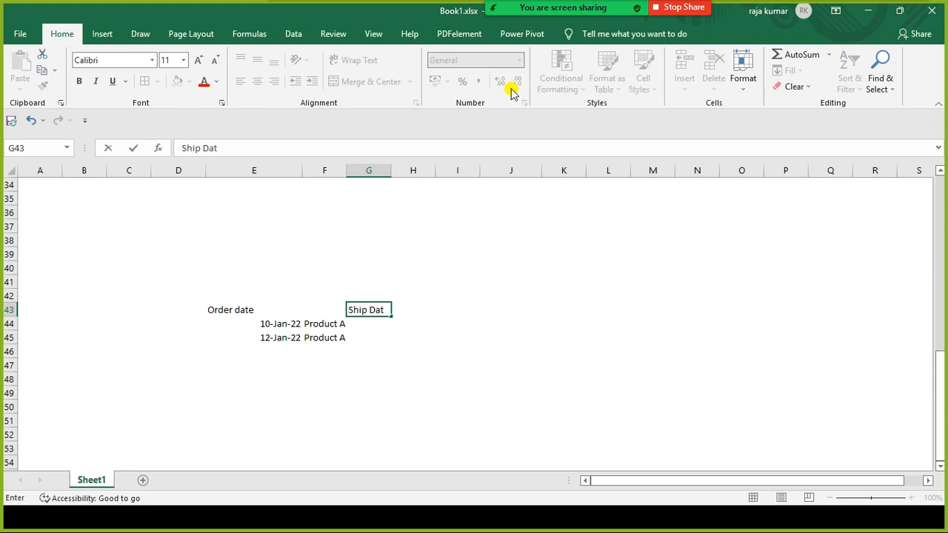
pyautogui.write('e')
pyautogui.press('Return')
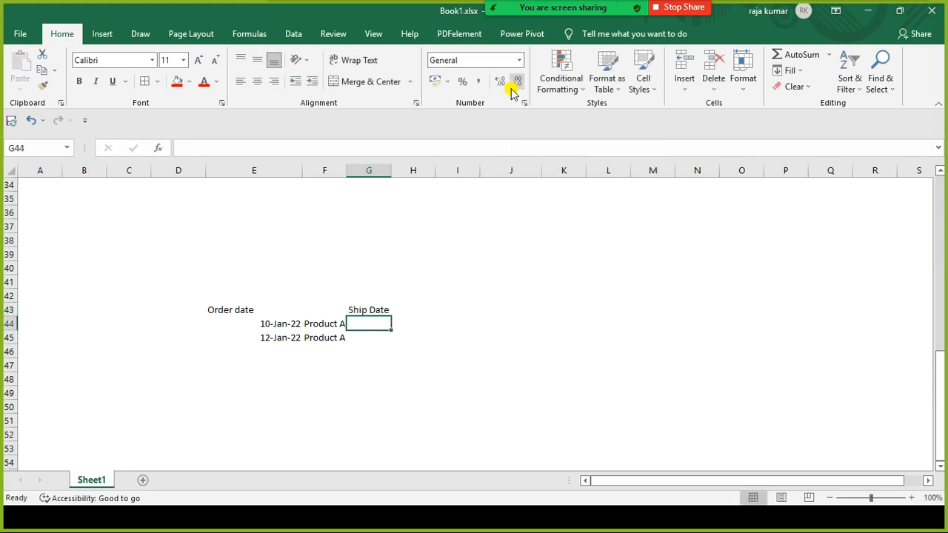
# Step: Enter the heading Product Name in F43 and widen column F to fit it
pyautogui.press('Up')
pyautogui.press('Left')
pyautogui.write('Prodc')
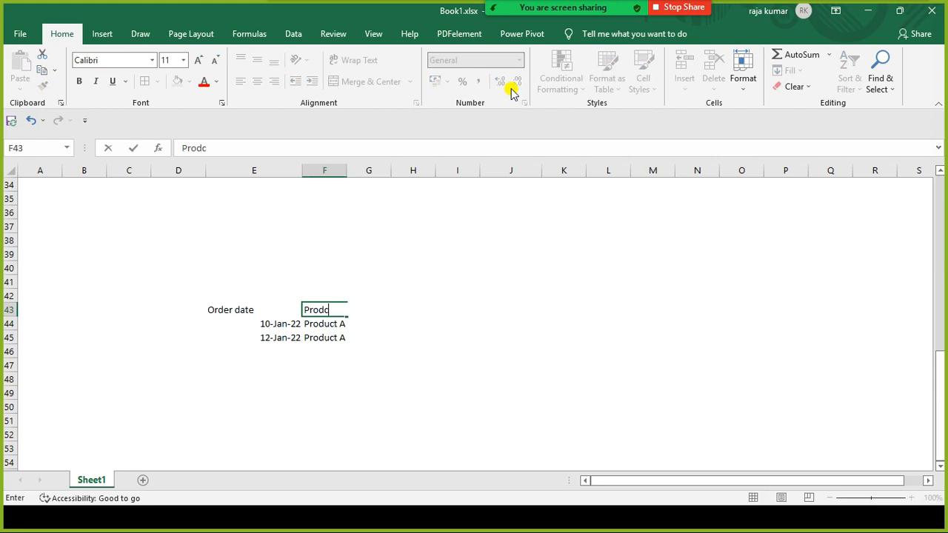
pyautogui.press('BackSpace')
pyautogui.write('uct N Ship Date')
pyautogui.press('Return')
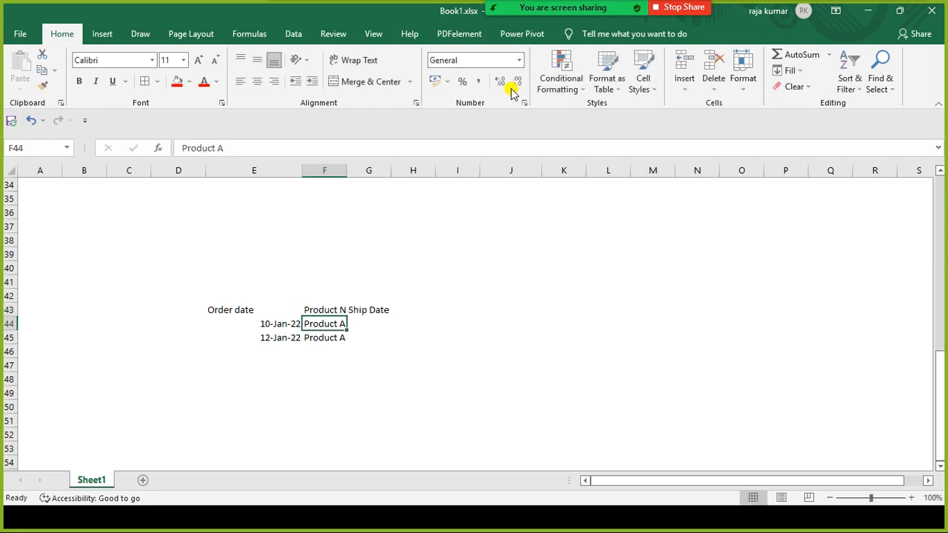
pyautogui.moveTo(347, 170); pyautogui.dragTo(406, 170)
# Step: Add the heading Order No in D43 and enter the same order number for both rows in D44 and D45
pyautogui.click(171, 309)
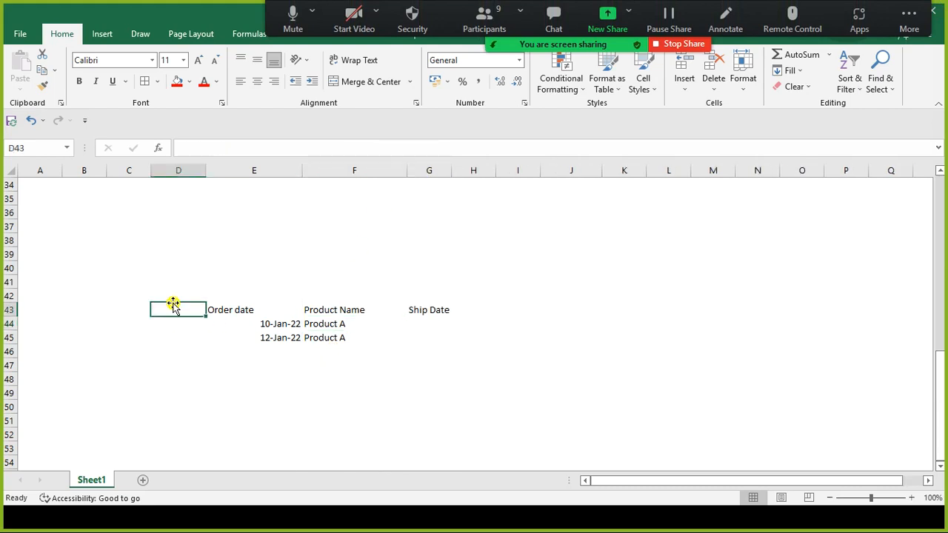
pyautogui.write('Order No')
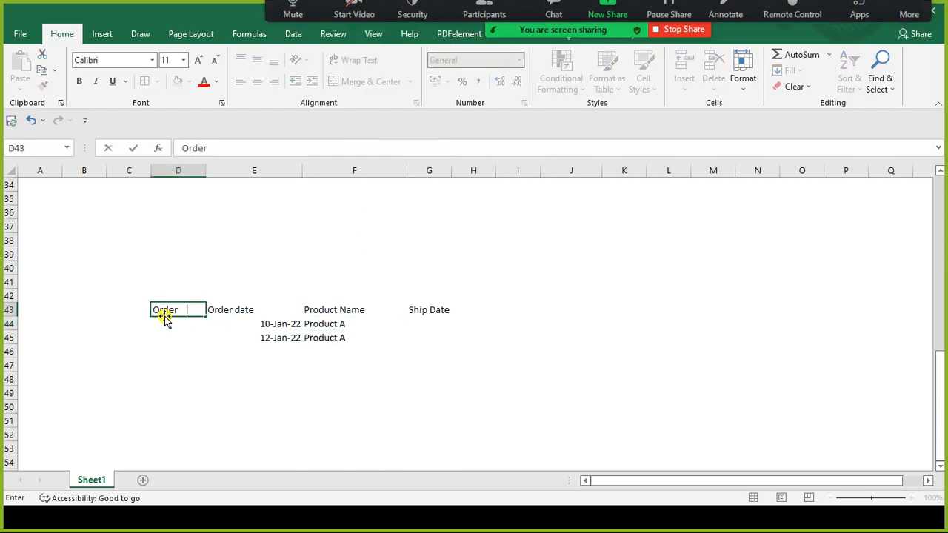
pyautogui.press('Return')
pyautogui.write('A001')
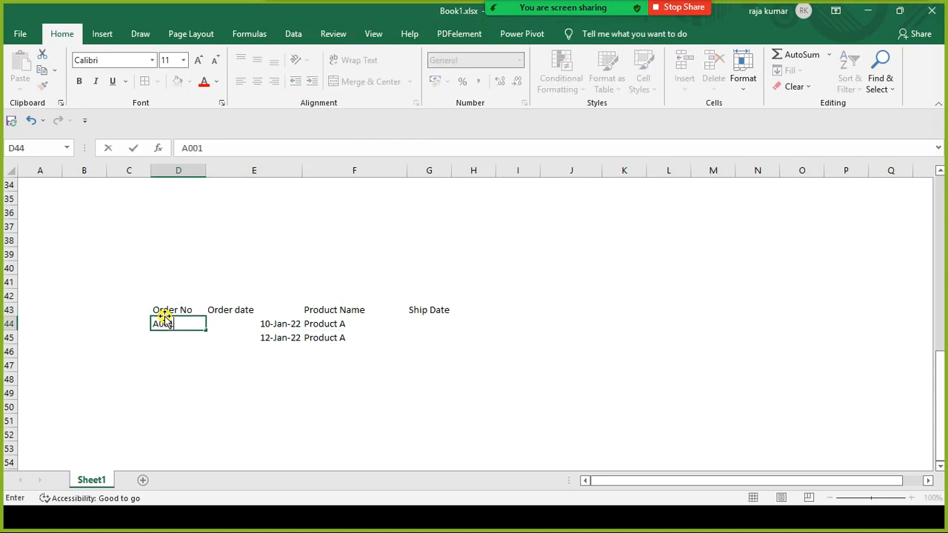
pyautogui.press('Return')
pyautogui.write('A001')
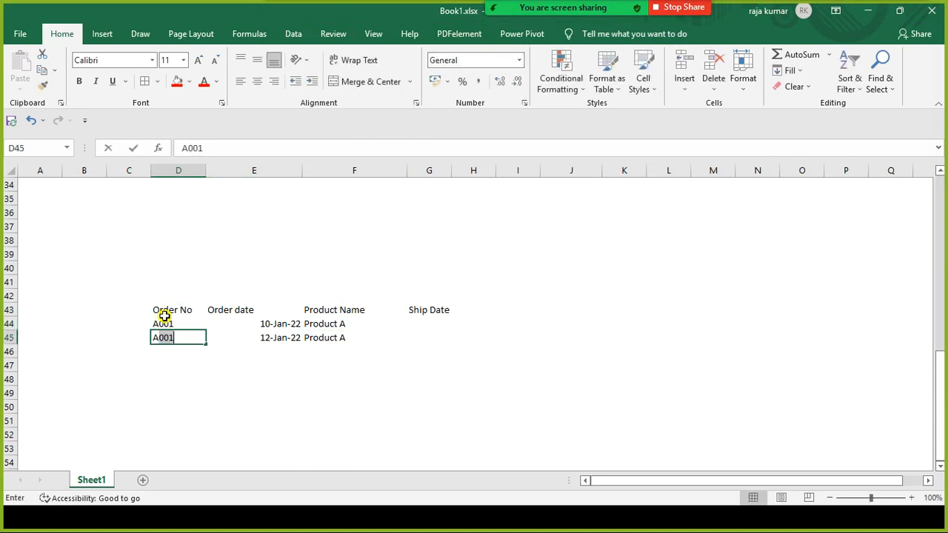
pyautogui.press('Return')
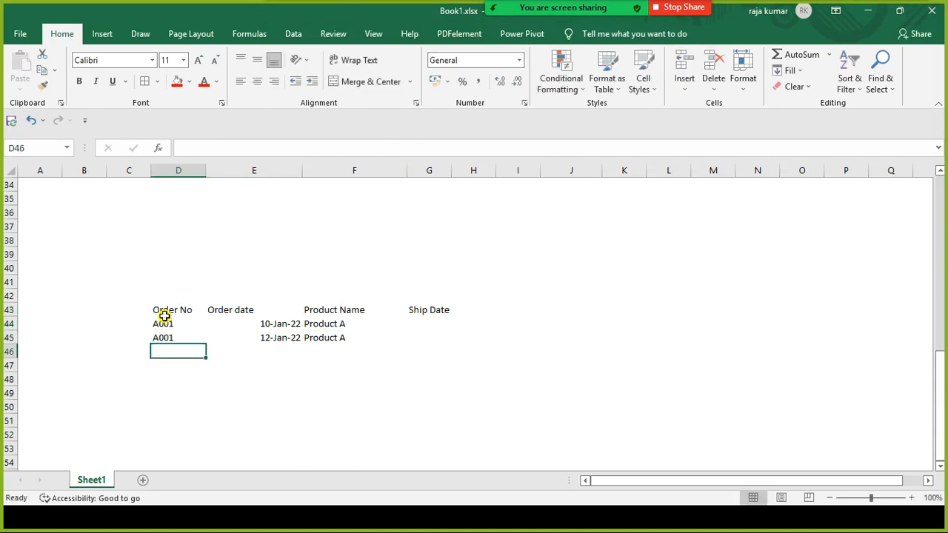
# Step: Change the second row's order date in E45 to 10-Jan-22
pyautogui.press('Up')
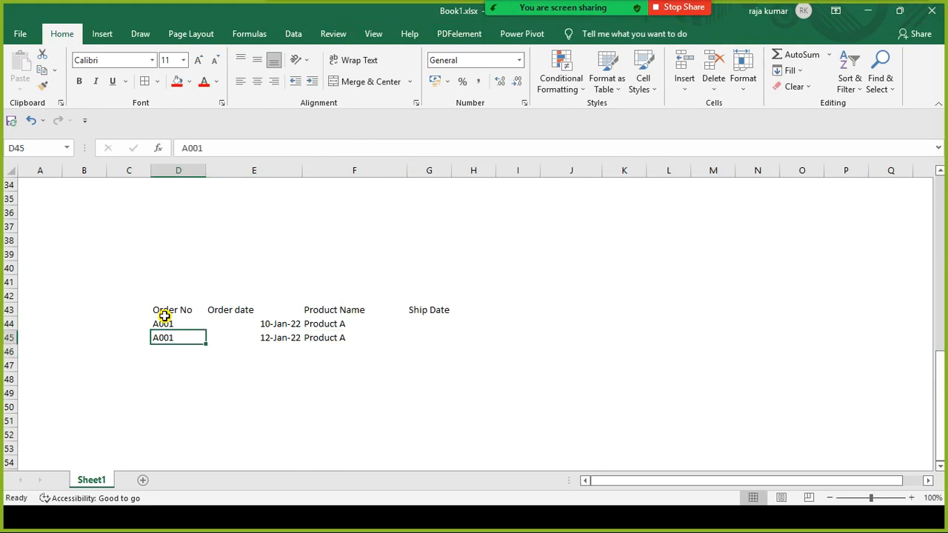
pyautogui.press('Right')
pyautogui.press('Right')
pyautogui.press('Right')
pyautogui.press('Left')
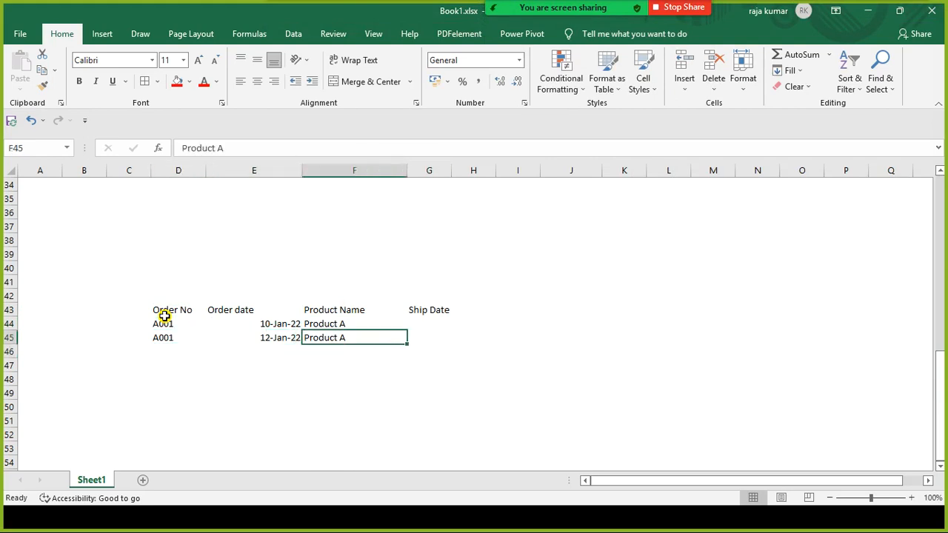
pyautogui.press('Left')
pyautogui.write('10-Jna')
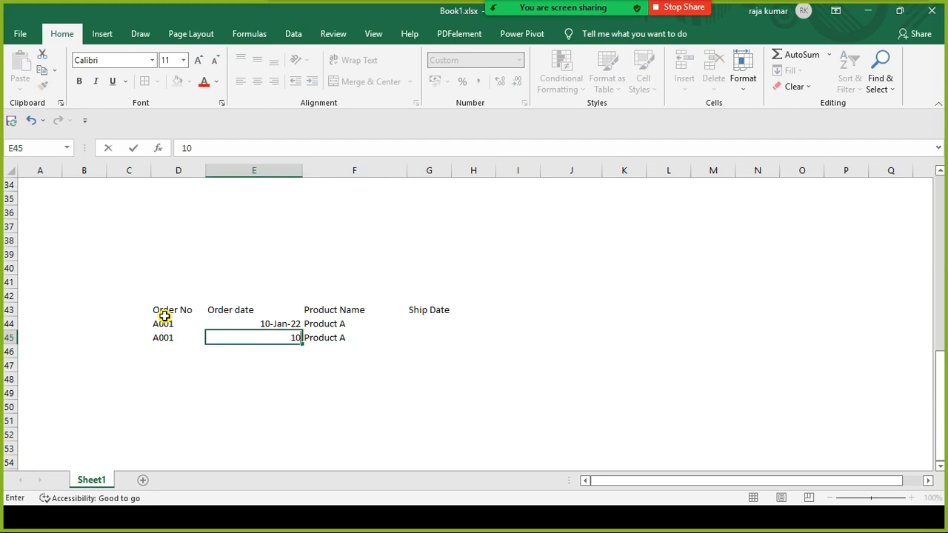
pyautogui.press('BackSpace')
pyautogui.press('BackSpace')
pyautogui.write('an-22')
pyautogui.press('Tab')
# Step: Enter 13-Jan-22 as the second row's ship date in G45
pyautogui.press('Tab')
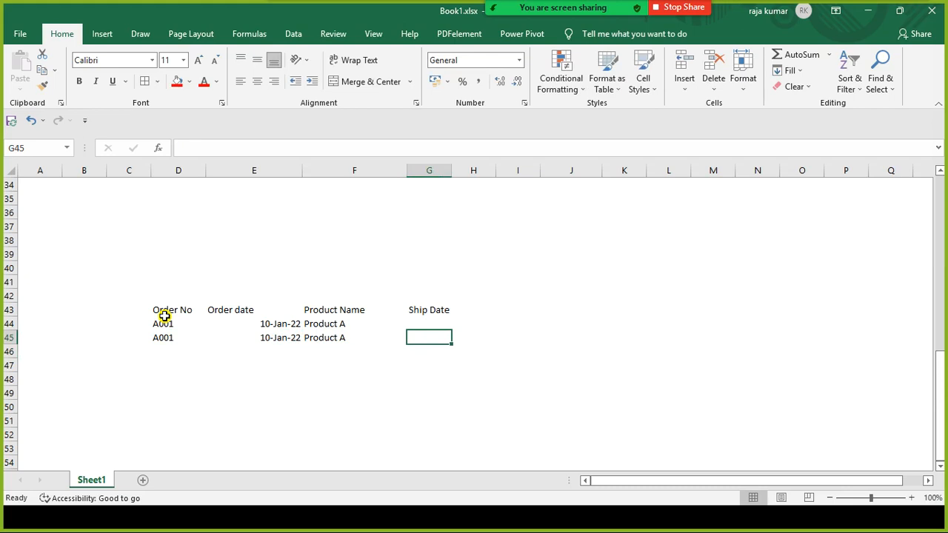
pyautogui.write('13-Jan-222')
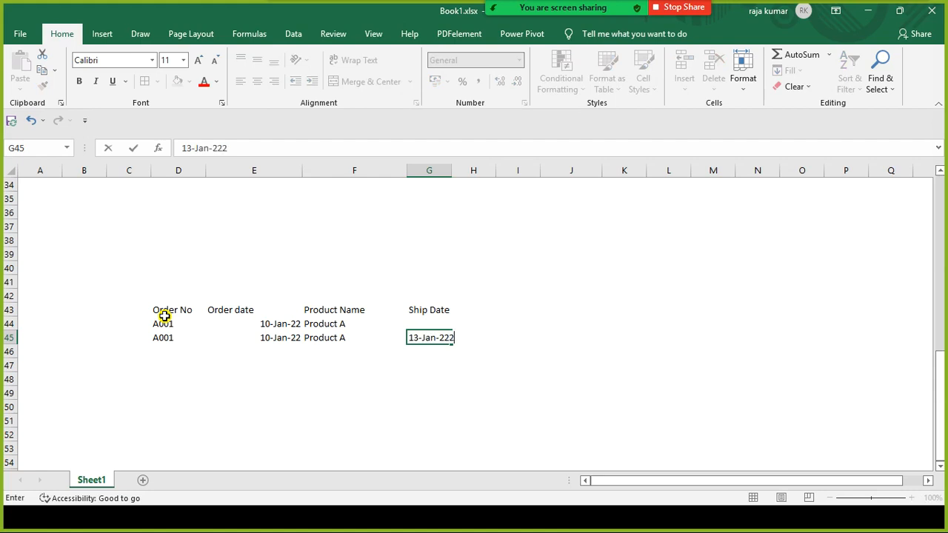
pyautogui.press('Return')
# Step: Add the heading Amount in H43 and enter 50000 in H45 for the second row
pyautogui.press('Up')
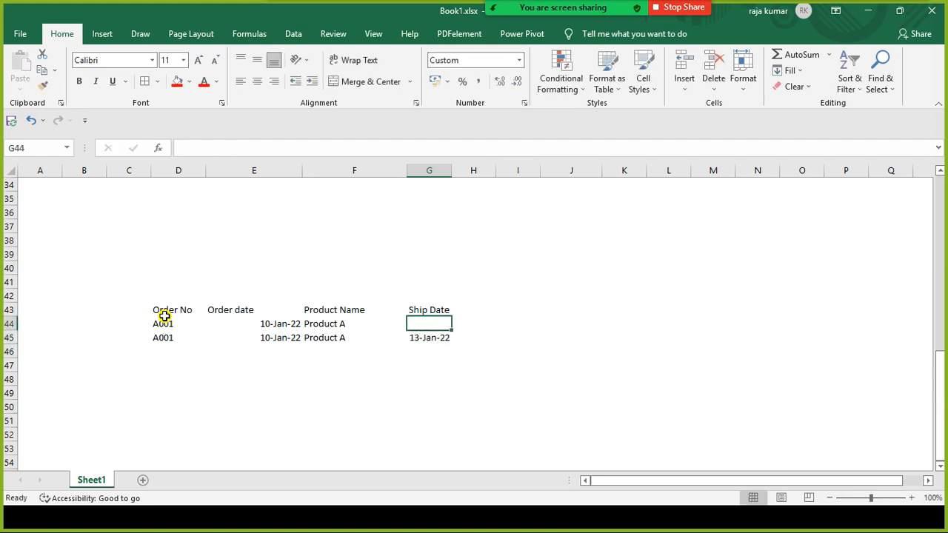
pyautogui.press('Up')
pyautogui.press('Up')
pyautogui.press('Right')
pyautogui.write('Am')
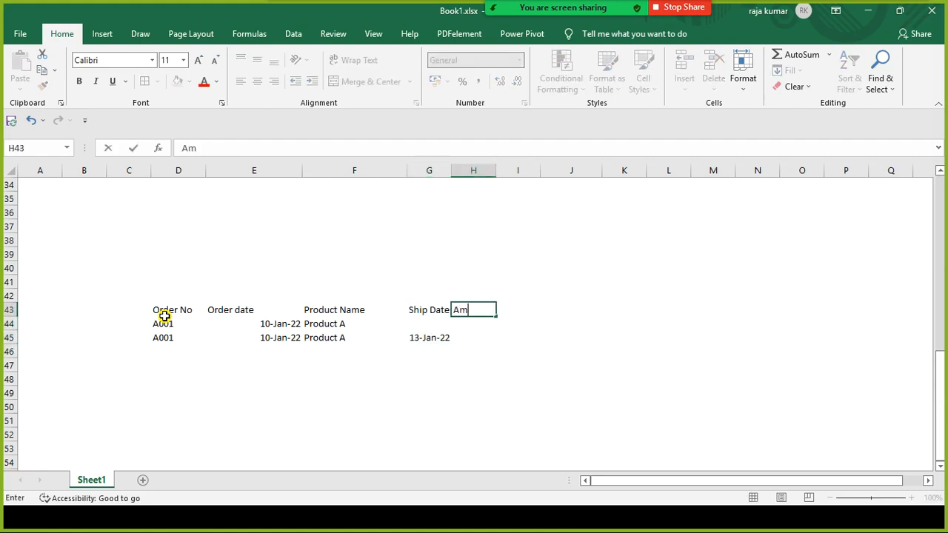
pyautogui.write('uon')
pyautogui.press('BackSpace')
pyautogui.write('t')
pyautogui.press('Return')
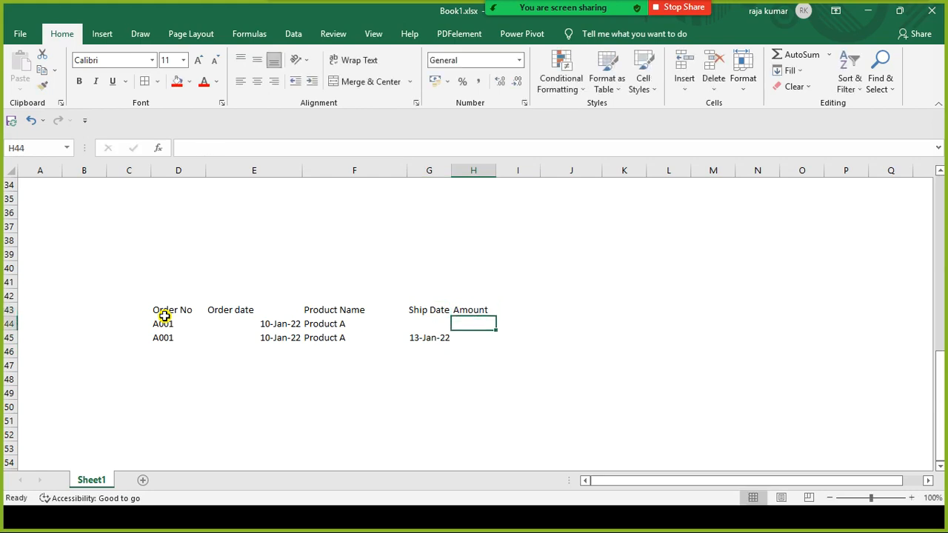
pyautogui.press('Return')
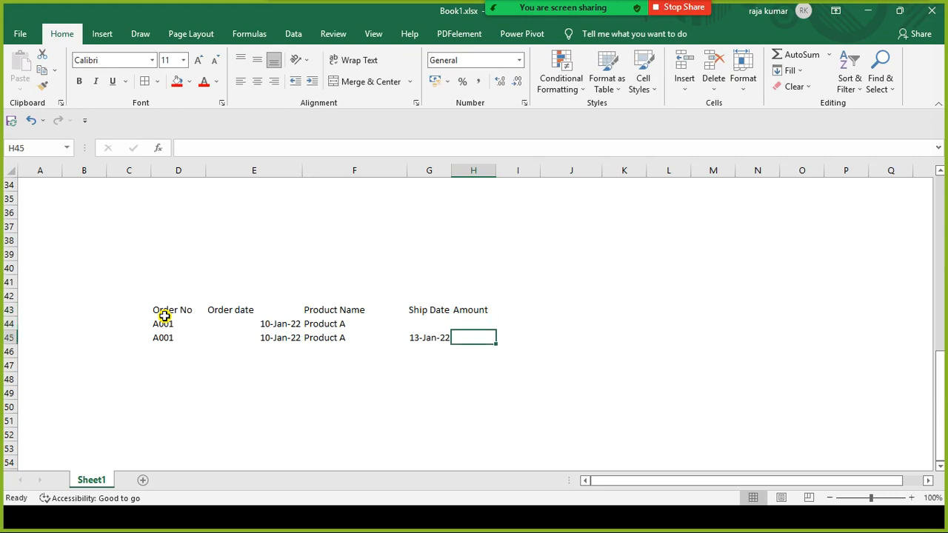
pyautogui.write('50000')
pyautogui.press('Return')
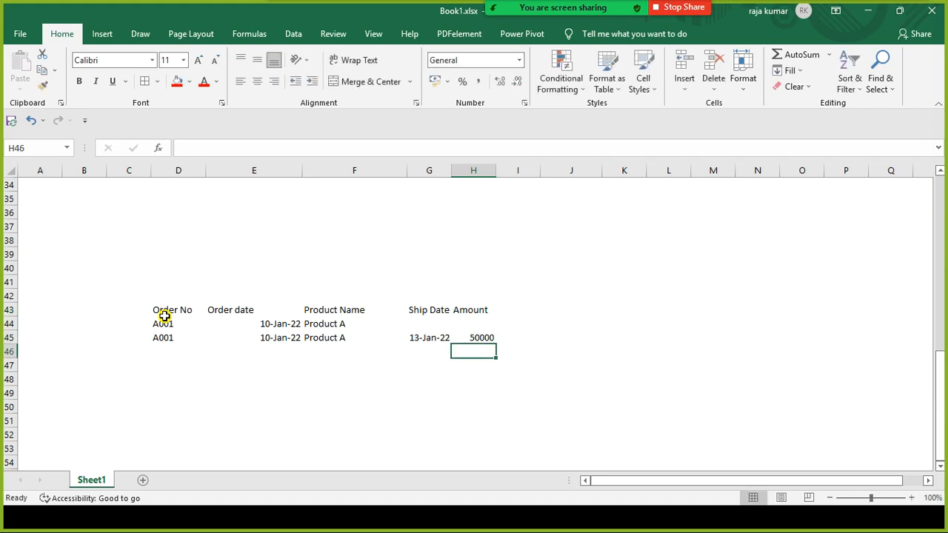
# Step: Start a third order row with a new order number in D46 and 08-Jan-22 as its order date in E46
pyautogui.press('Left')
pyautogui.press('Left')
pyautogui.press('Left')
pyautogui.press('Left')
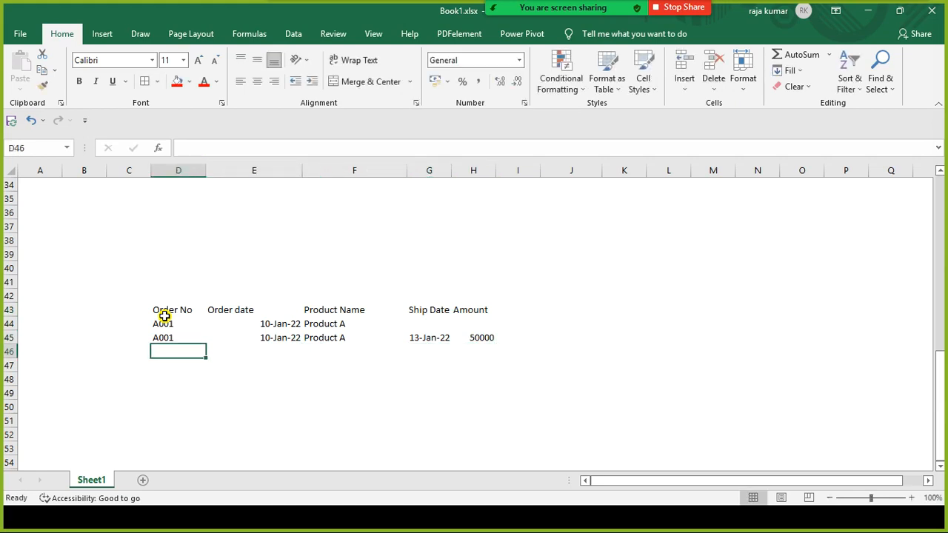
pyautogui.write('A001')
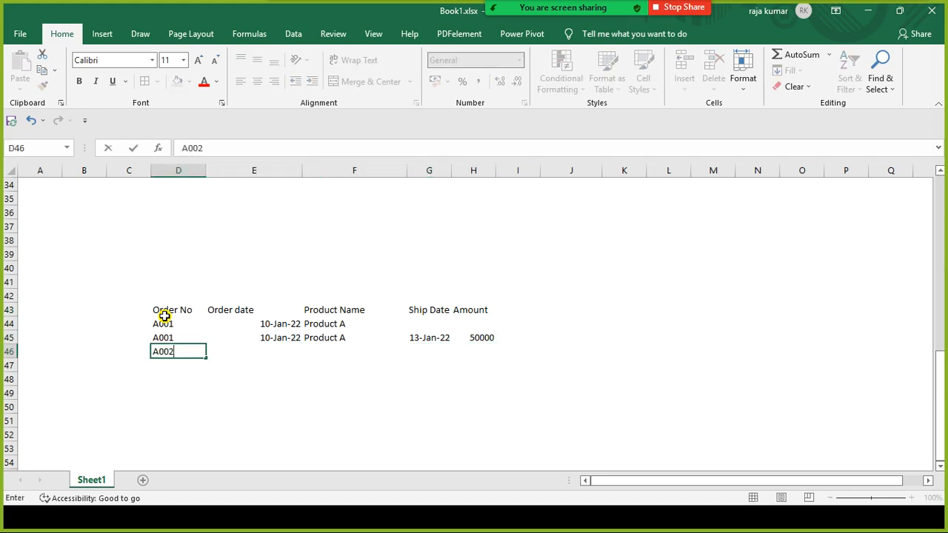
pyautogui.press('Tab')
pyautogui.write('8')
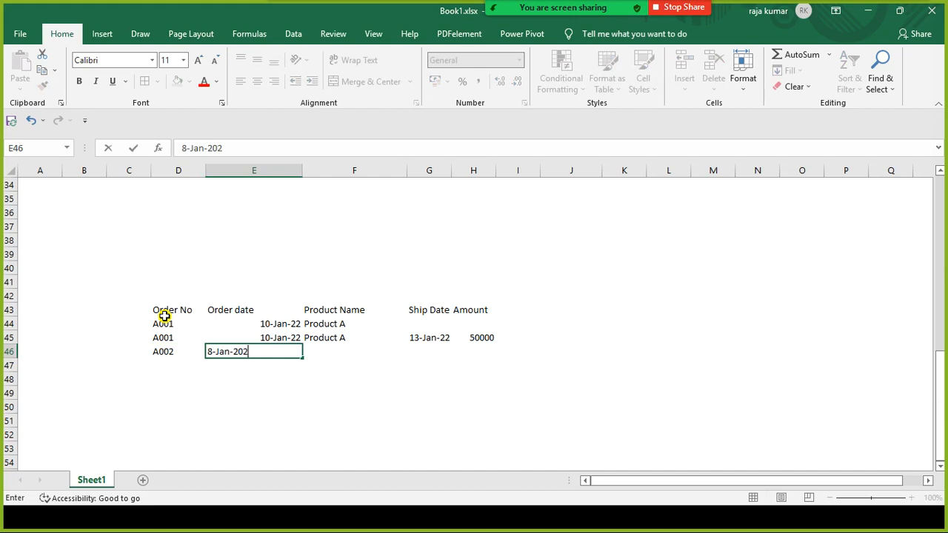
# Step: Enter Product B as the third order row's product name in F46
pyautogui.press('Tab')
pyautogui.write('P')
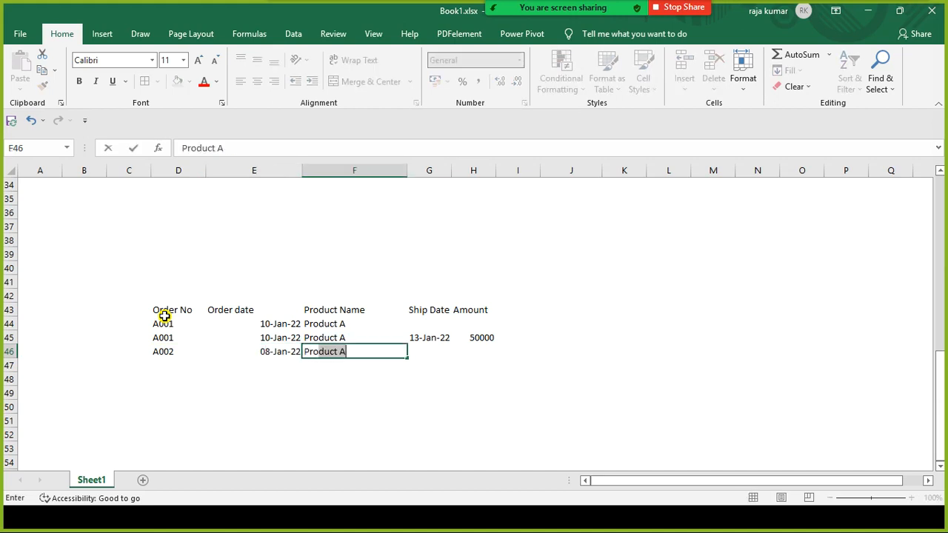
pyautogui.write('roduct BB')
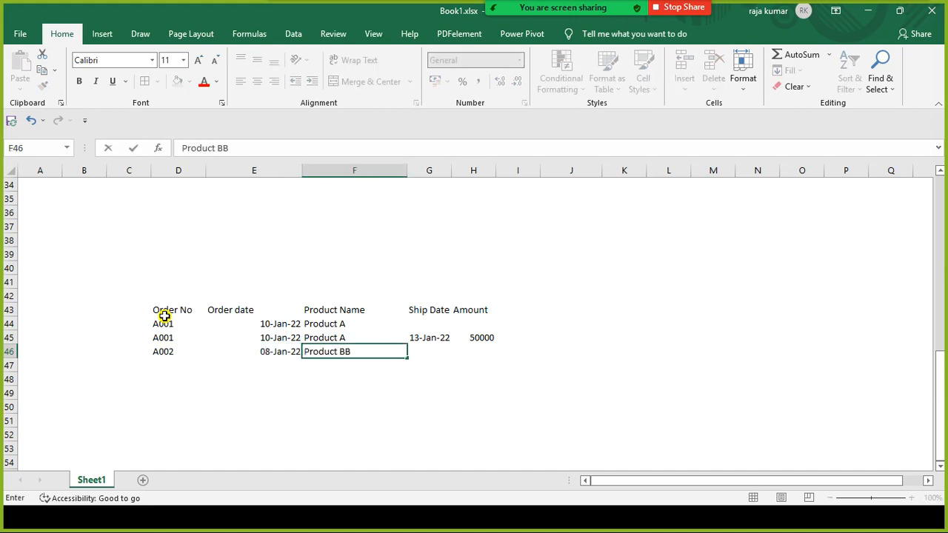
pyautogui.press('Tab')
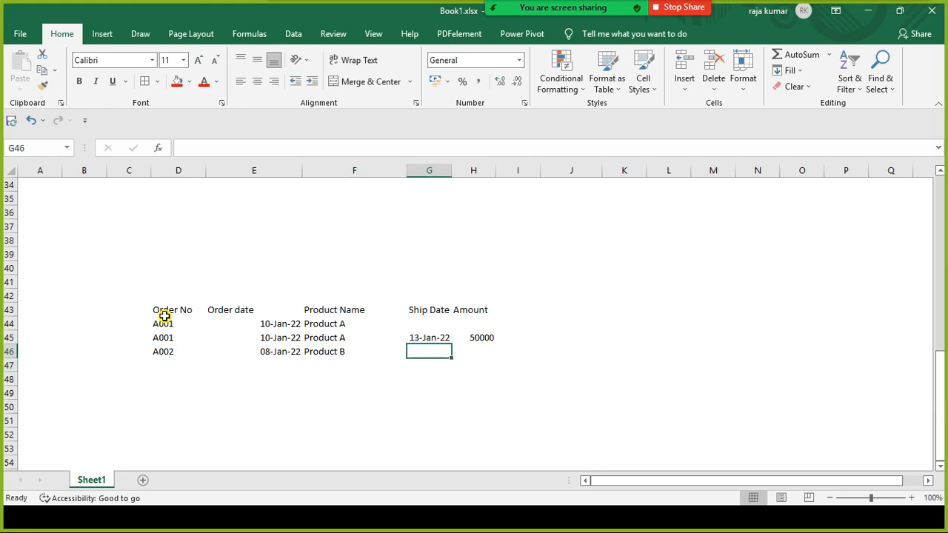
# Step: Complete row 46 with the ship date 08-Jan-22 in G46 and the amount 2000 in H46
pyautogui.write('08-Jan')
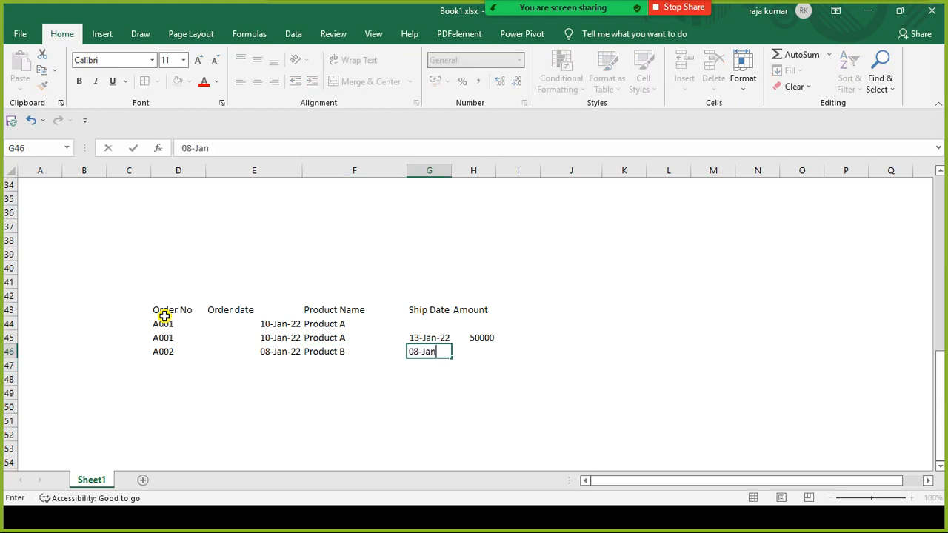
pyautogui.write('-22')
pyautogui.press('Tab')
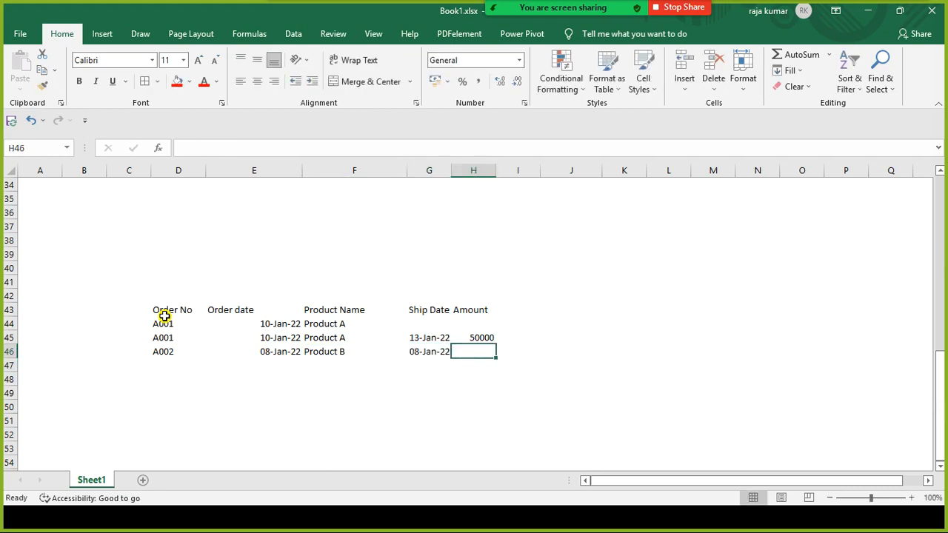
pyautogui.write('2000')
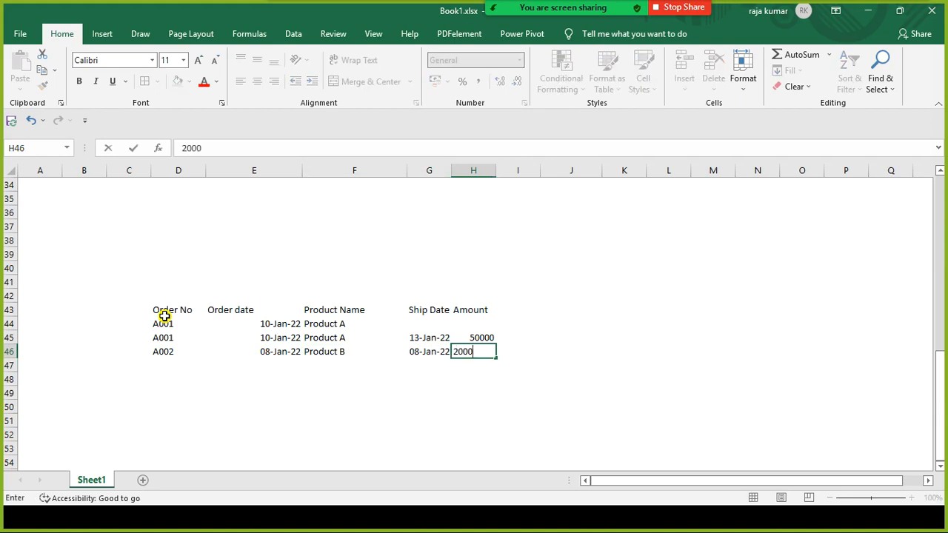
pyautogui.press('Return')
pyautogui.press('Up')
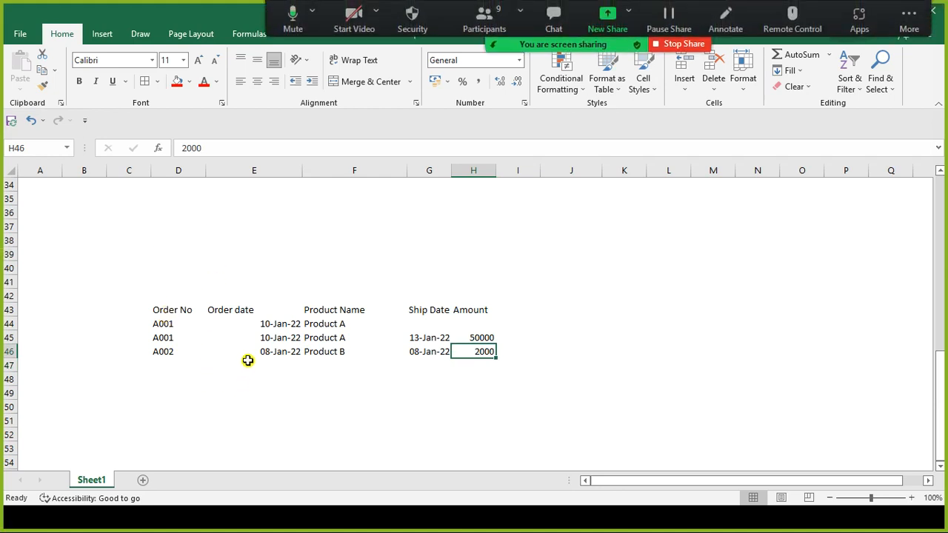
# Step: Change the first row's order date in E44 to 31-Jan-22
pyautogui.click(276, 325)
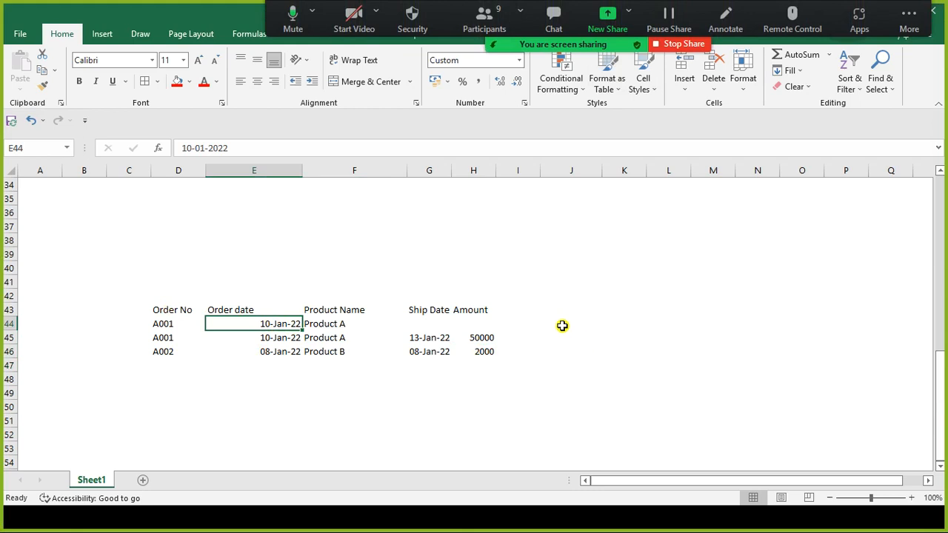
pyautogui.click(520, 323)
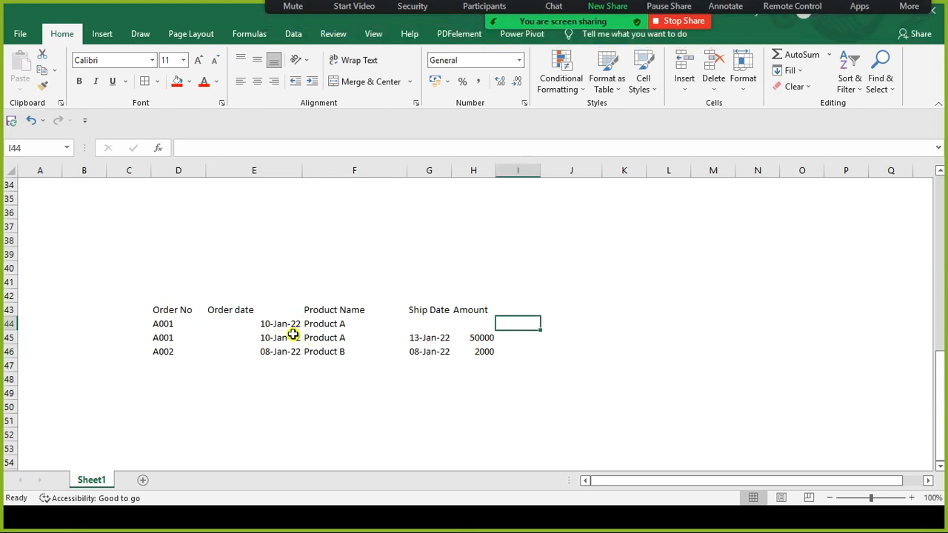
pyautogui.click(265, 325)
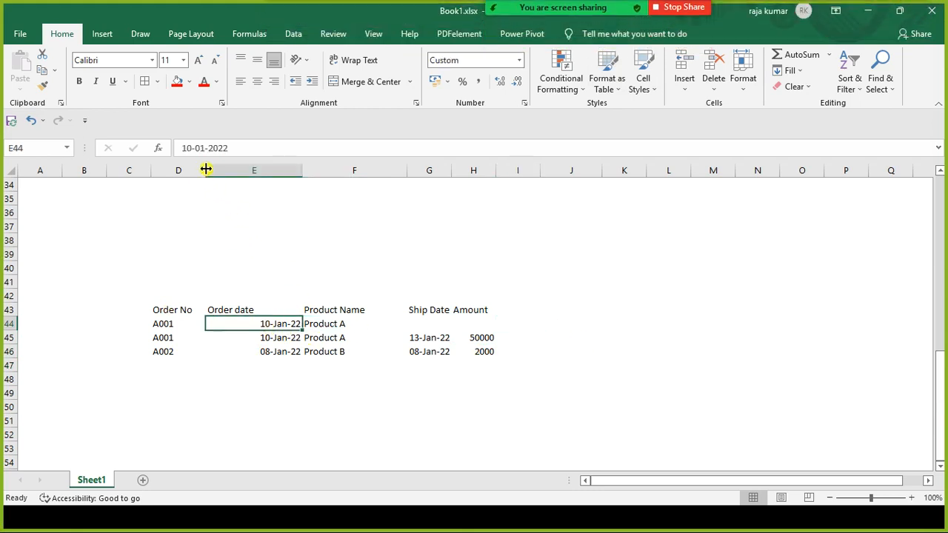
pyautogui.doubleClick(187, 147)
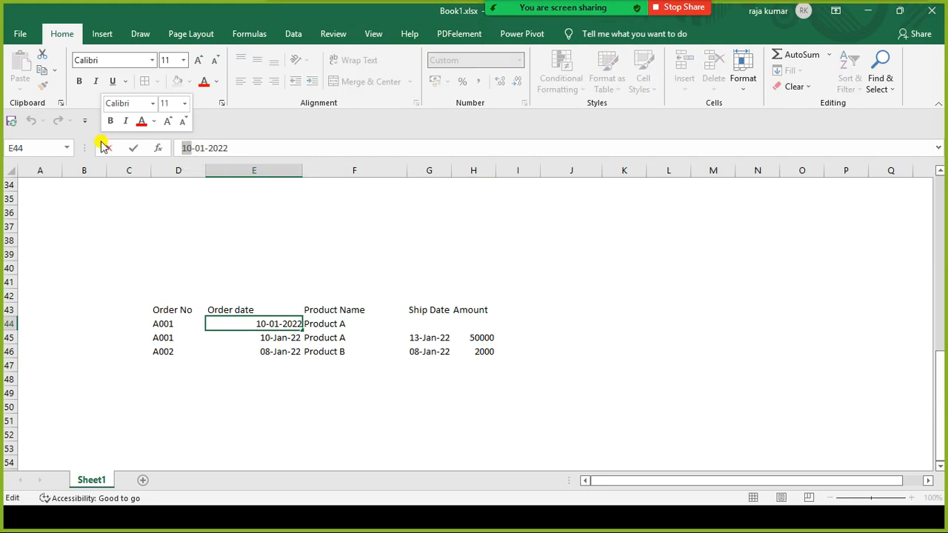
pyautogui.write('31')
pyautogui.press('Return')
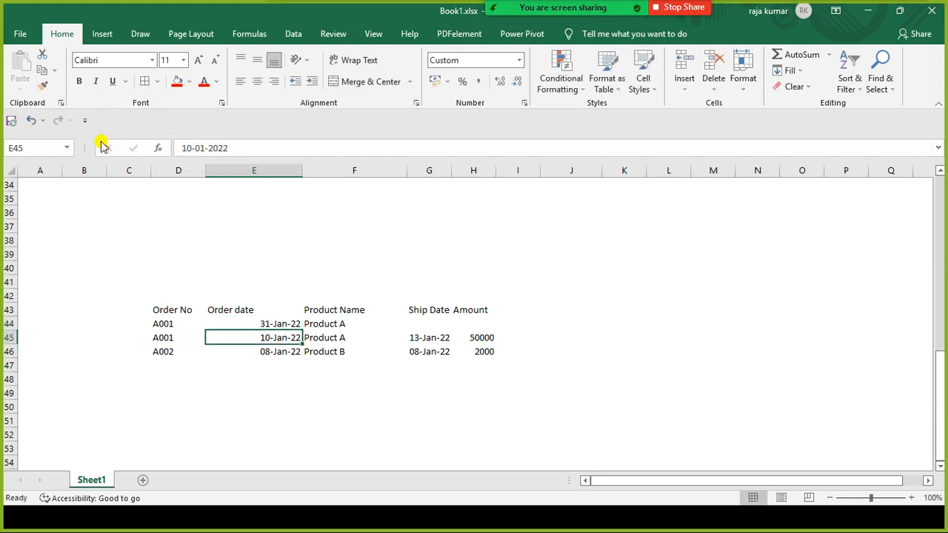
# Step: Replace the second row's date in E45 with 03-Feb-2022
pyautogui.doubleClick(188, 149)
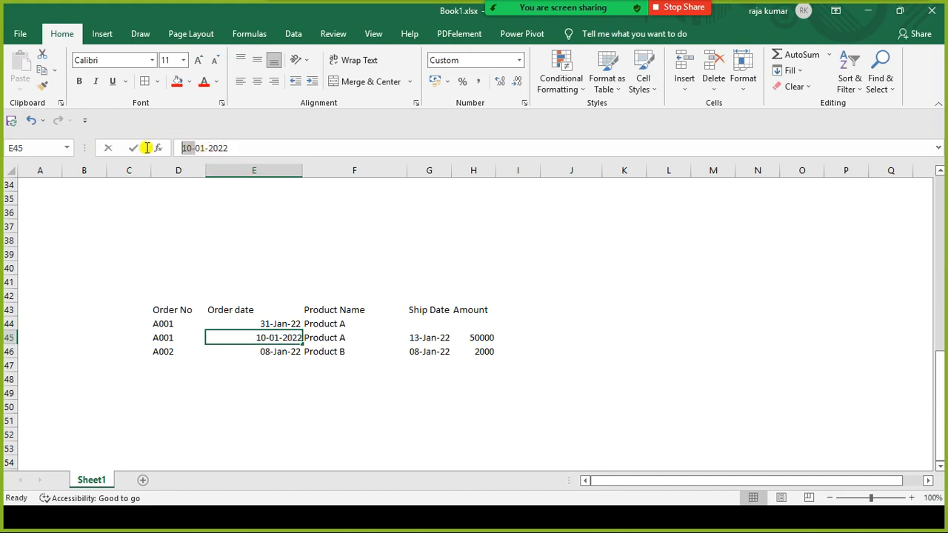
pyautogui.write('03')
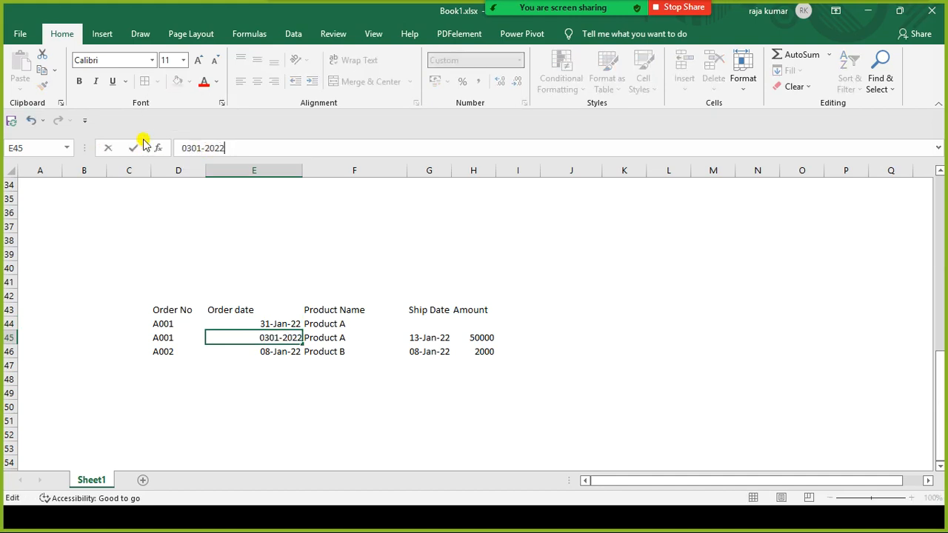
pyautogui.press('BackSpace')
pyautogui.press('BackSpace')
pyautogui.press('BackSpace')
pyautogui.press('BackSpace')
pyautogui.press('BackSpace')
pyautogui.press('BackSpace')
pyautogui.press('BackSpace')
pyautogui.press('BackSpace')
pyautogui.press('BackSpace')
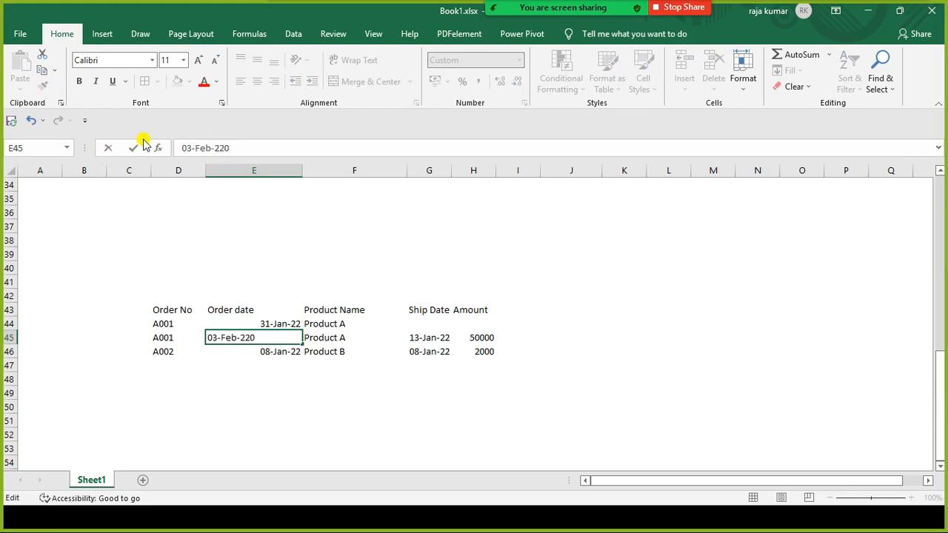
pyautogui.write('03-Feb-2022')
pyautogui.press('Return')
# Step: Copy the date 03-Feb-22 from E45 into the Ship Date cell G45 and widen column G to fit it
pyautogui.press('Up')
pyautogui.press('Left')
pyautogui.press('Right')
pyautogui.press('Right')
pyautogui.press('Right')
pyautogui.press('Right')
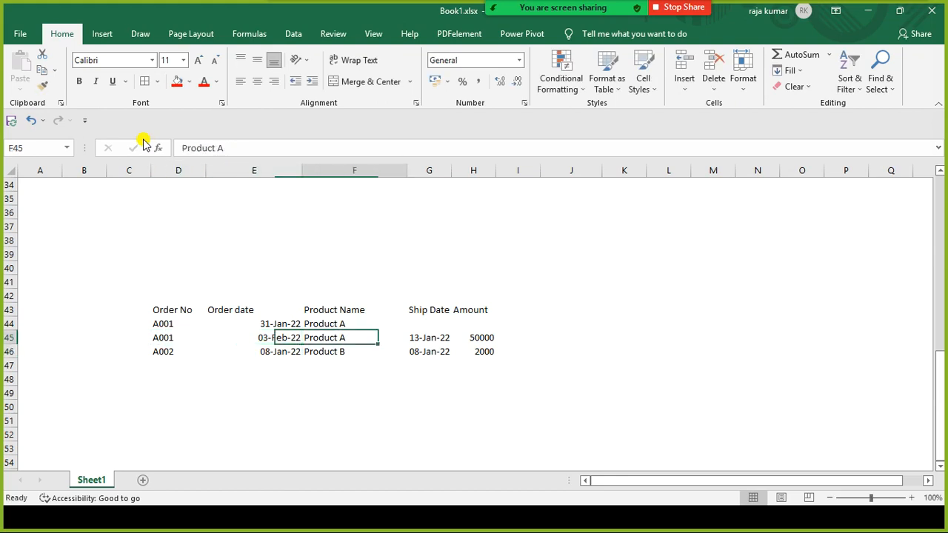
pyautogui.press('Left')
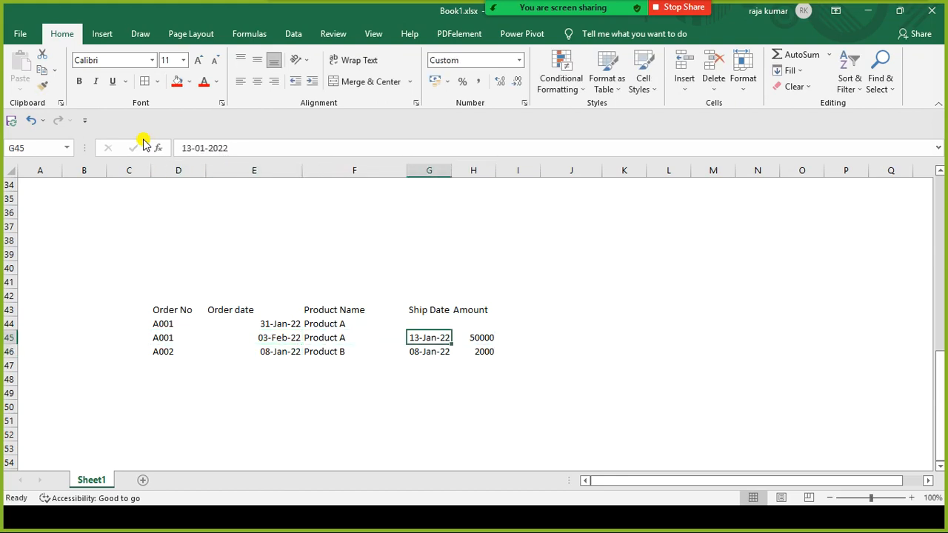
pyautogui.press('Left')
pyautogui.press('Left')
pyautogui.press('Up')
pyautogui.press('Down')
pyautogui.hotkey('ctrl', 'c')
pyautogui.press('Right')
pyautogui.press('Right')
pyautogui.hotkey('ctrl', 'v')
pyautogui.press('Escape')
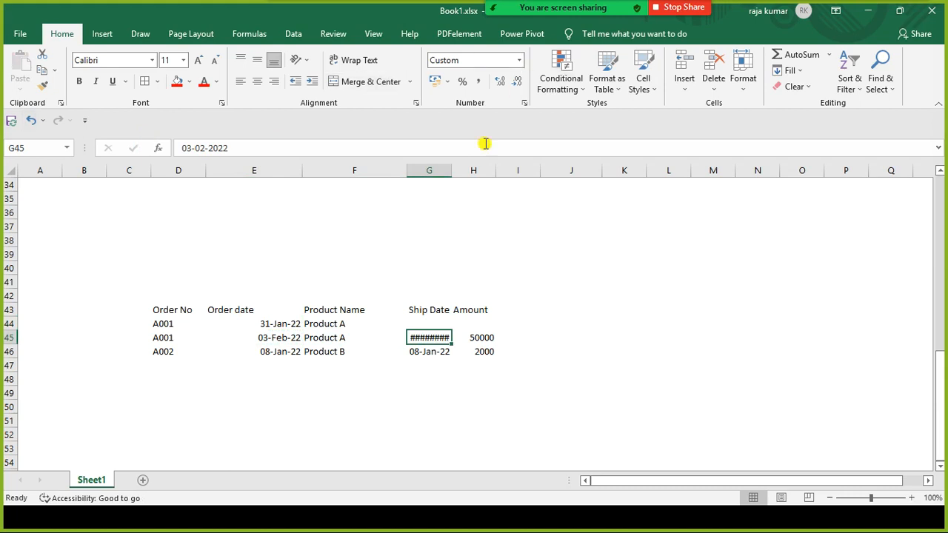
pyautogui.moveTo(452, 173); pyautogui.dragTo(476, 172)
pyautogui.click(276, 325)
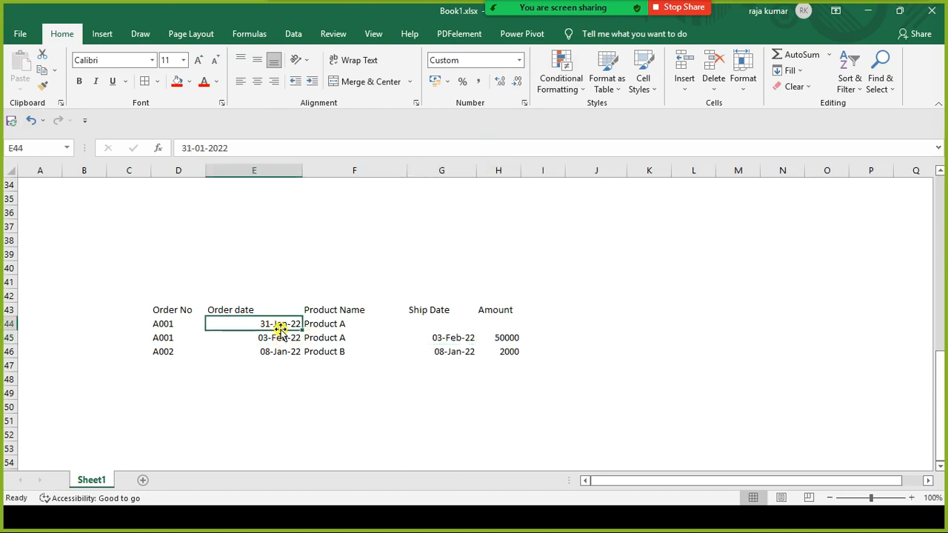
pyautogui.hotkey('ctrl', 'c')
pyautogui.click(275, 339)
pyautogui.keyDown('ctrl'); pyautogui.click(348, 337); pyautogui.keyUp('ctrl')
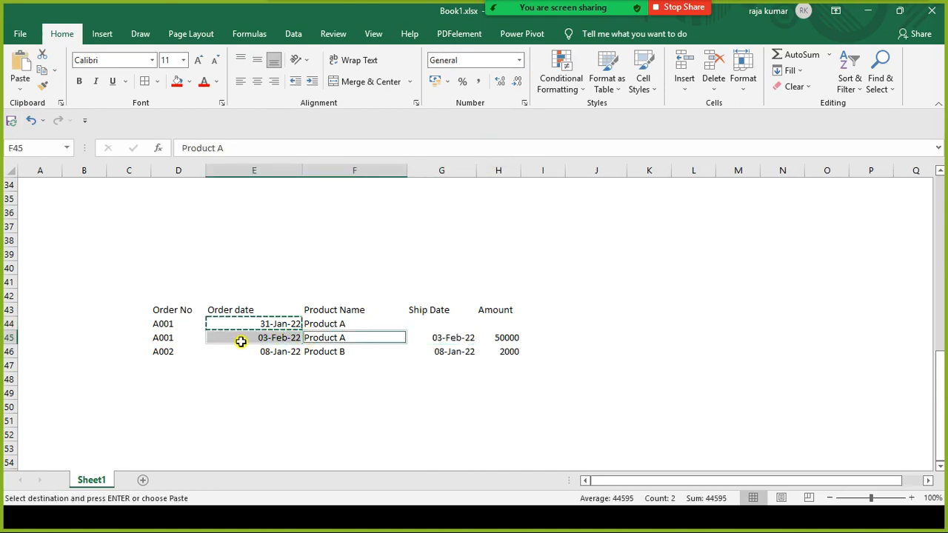
pyautogui.press('Escape')
pyautogui.click(307, 310)
# Step: Copy the order date 31-Jan-22 from E44 into E45 so both rows of the order share it
pyautogui.click(252, 329)
pyautogui.hotkey('ctrl', 'c')
pyautogui.click(255, 334)
pyautogui.hotkey('ctrl', 'v')
pyautogui.press('Escape')
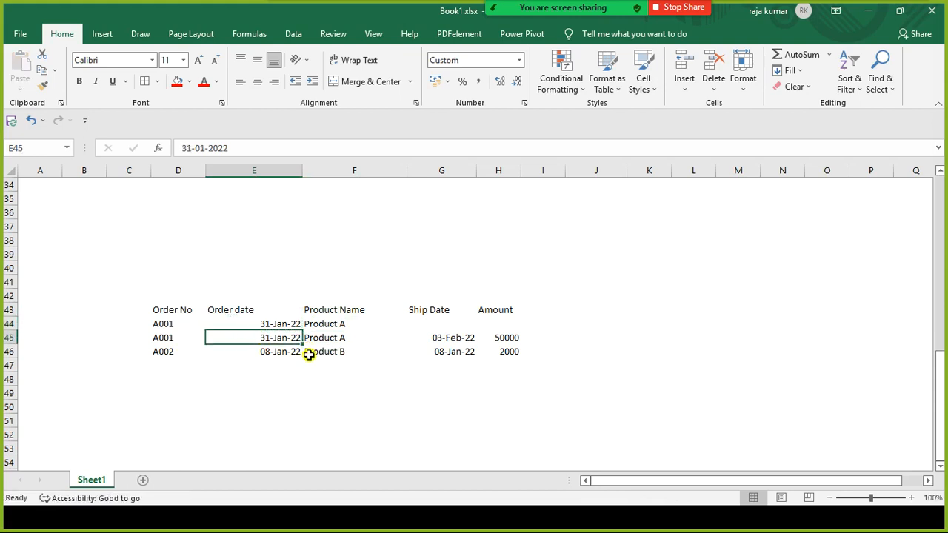
pyautogui.click(443, 323)
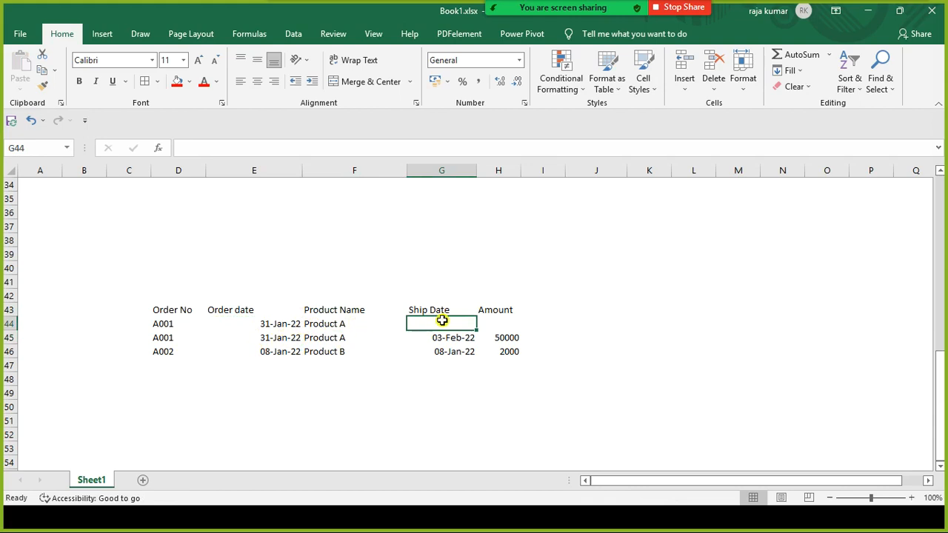
pyautogui.click(176, 324)
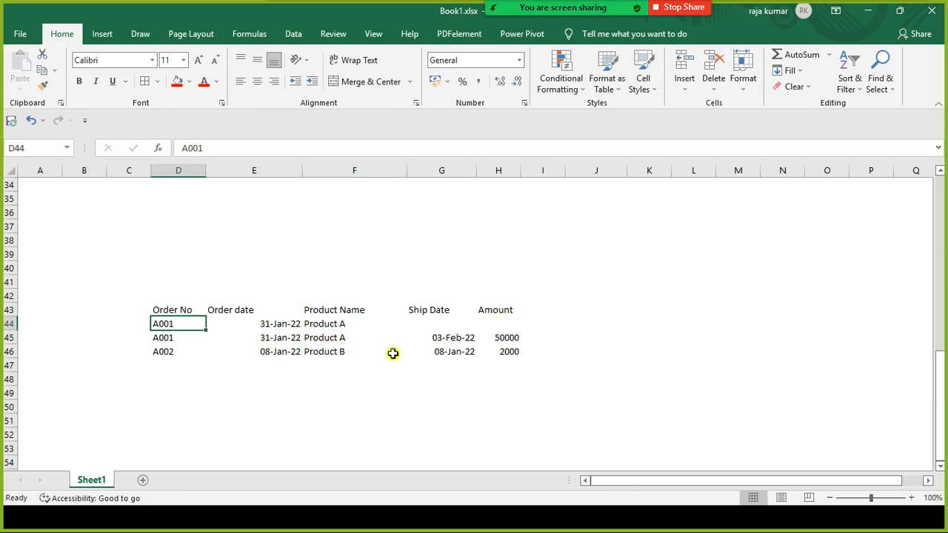
pyautogui.click(470, 338)
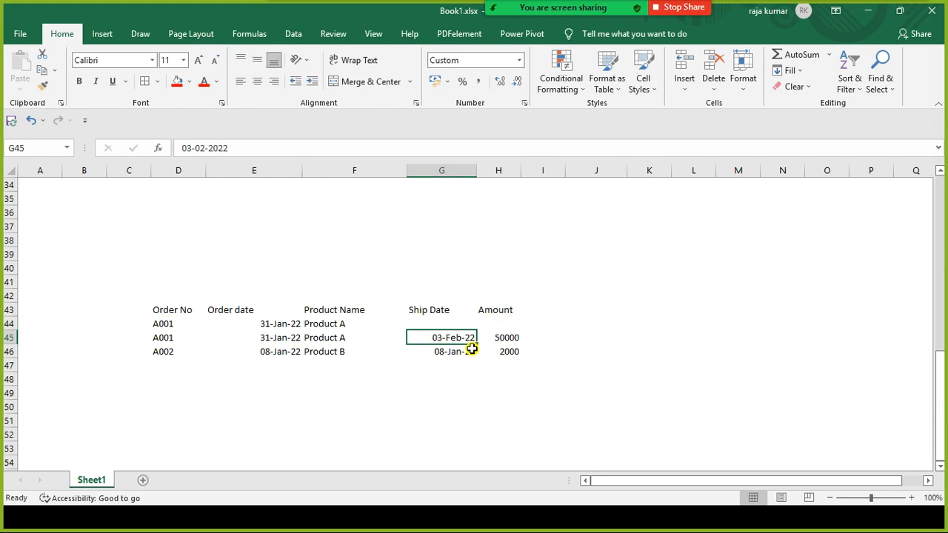
pyautogui.click(508, 337)
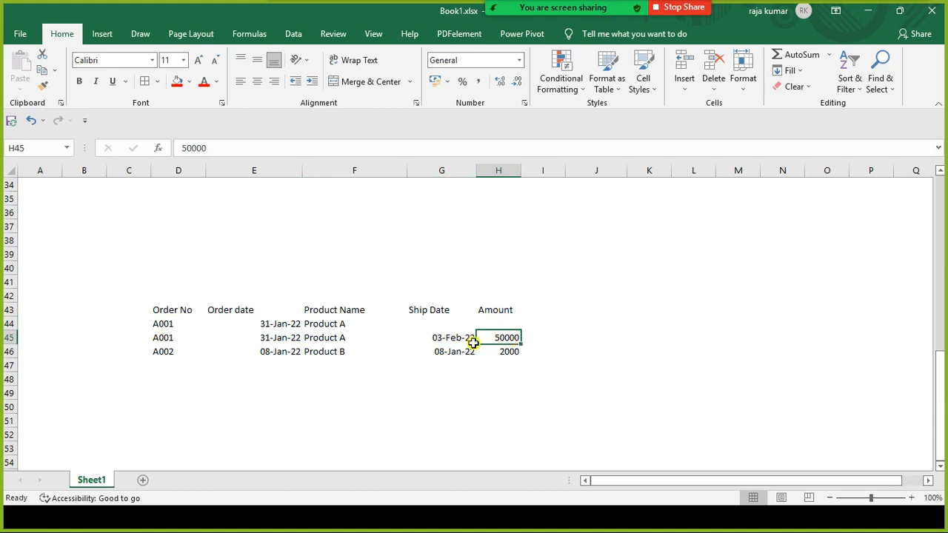
pyautogui.click(438, 341)
pyautogui.click(503, 335)
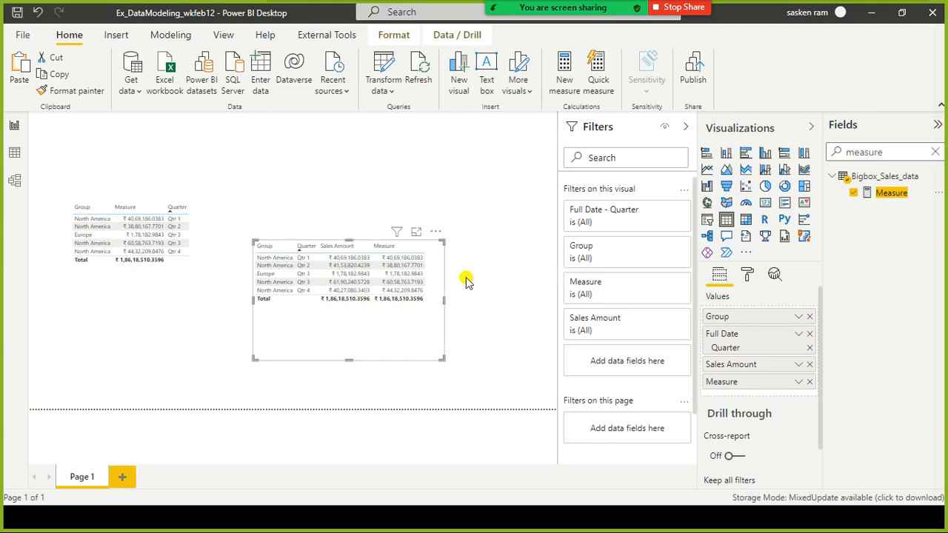
# Step: In Power BI Desktop, reduce the height of the table visual comparing Sales Amount and Measure, then deselect it
pyautogui.moveTo(346, 360); pyautogui.dragTo(353, 328)
pyautogui.click(239, 232)
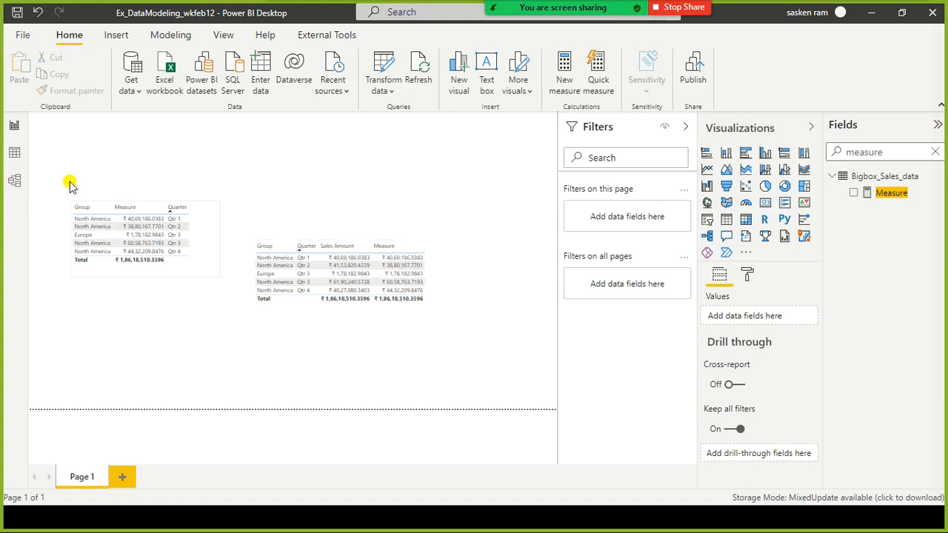
# Step: In the data model, delete the inactive relationship between Bigbox_Sales_data and Date_data
pyautogui.click(16, 182)
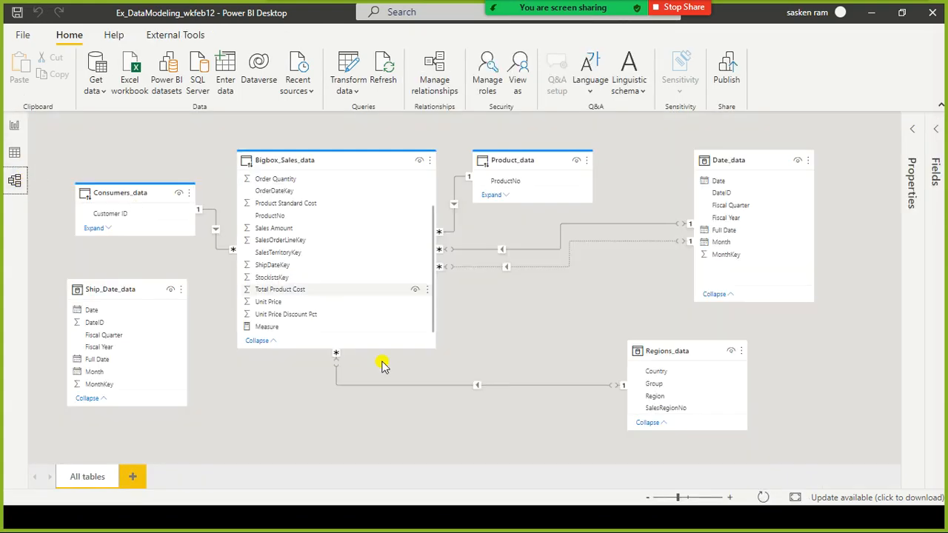
pyautogui.rightClick(550, 268)
pyautogui.click(190, 303)
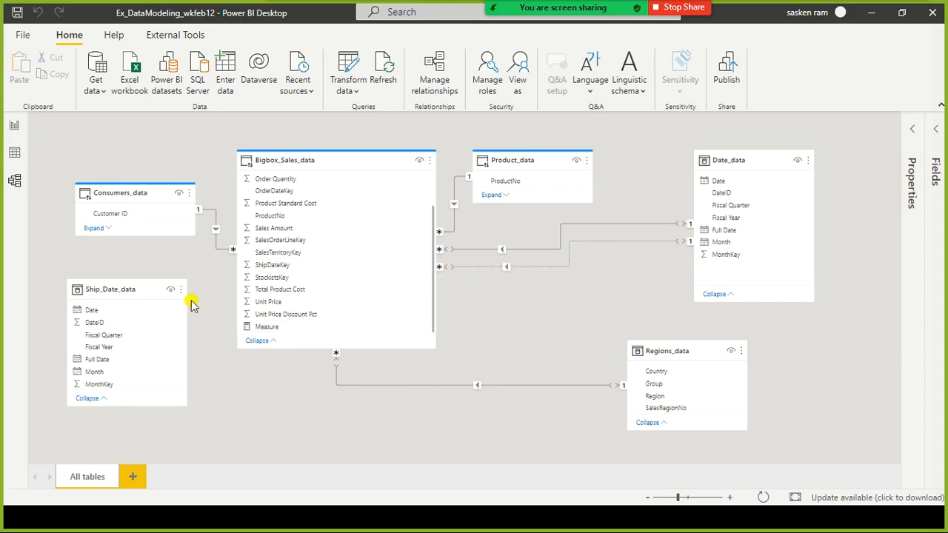
pyautogui.click(554, 291)
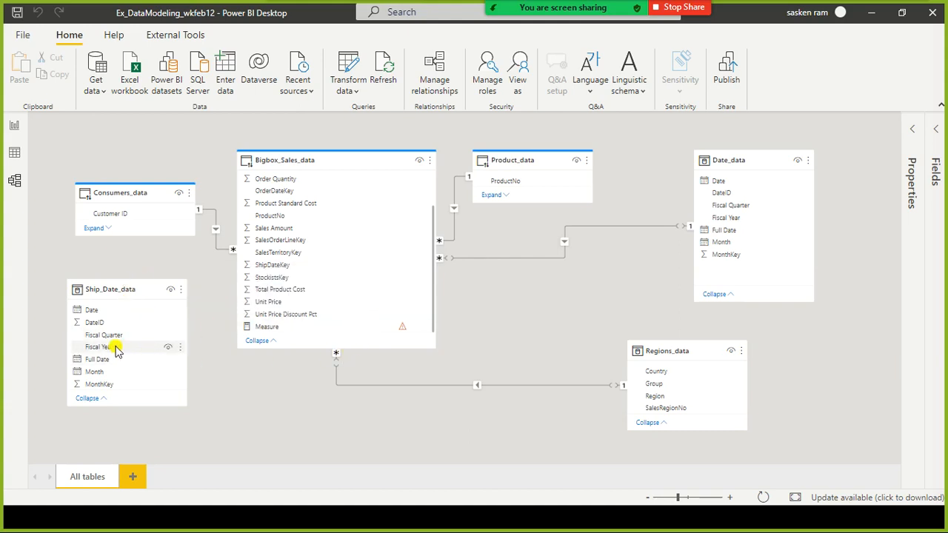
# Step: Create an active one-to-many relationship with single cross-filtering from DateID in Ship_Date_data to ShipDateKey in Bigbox_Sales_data
pyautogui.moveTo(108, 324); pyautogui.dragTo(363, 270)
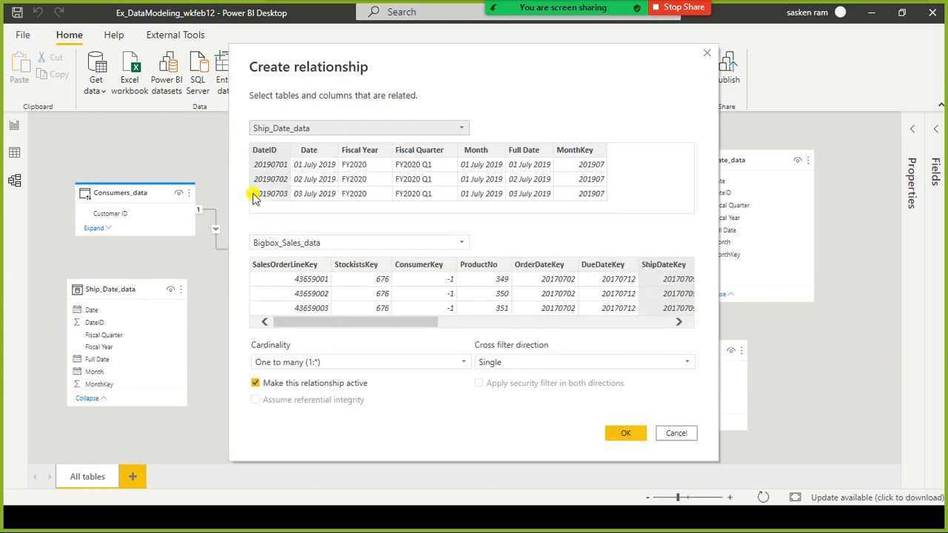
pyautogui.click(624, 433)
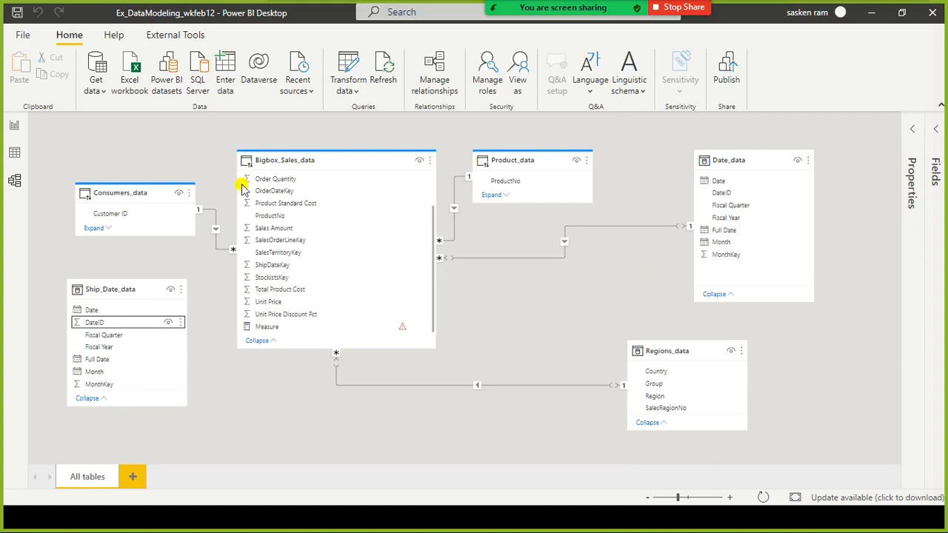
# Step: In the report view, repair both broken table visuals by removing their invalid fields
pyautogui.click(28, 160)
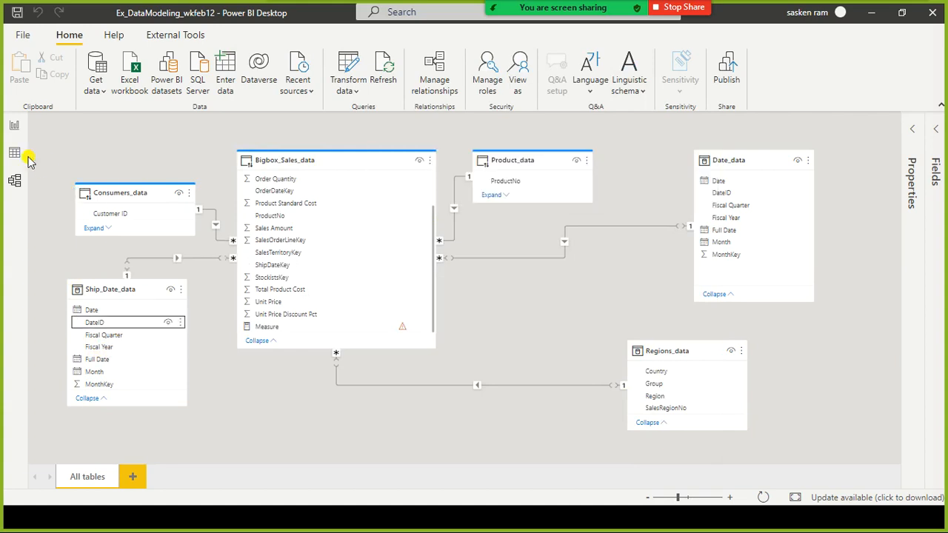
pyautogui.click(15, 124)
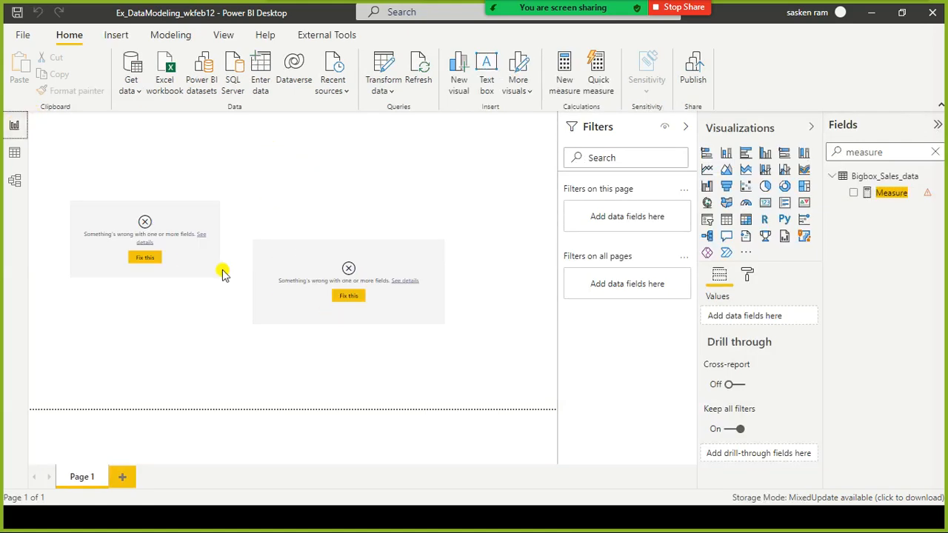
pyautogui.click(152, 265)
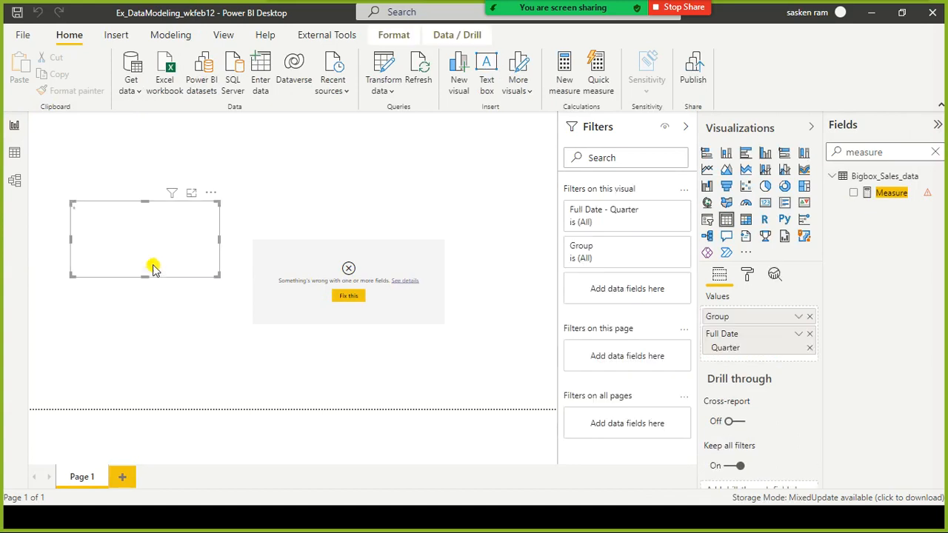
pyautogui.click(347, 297)
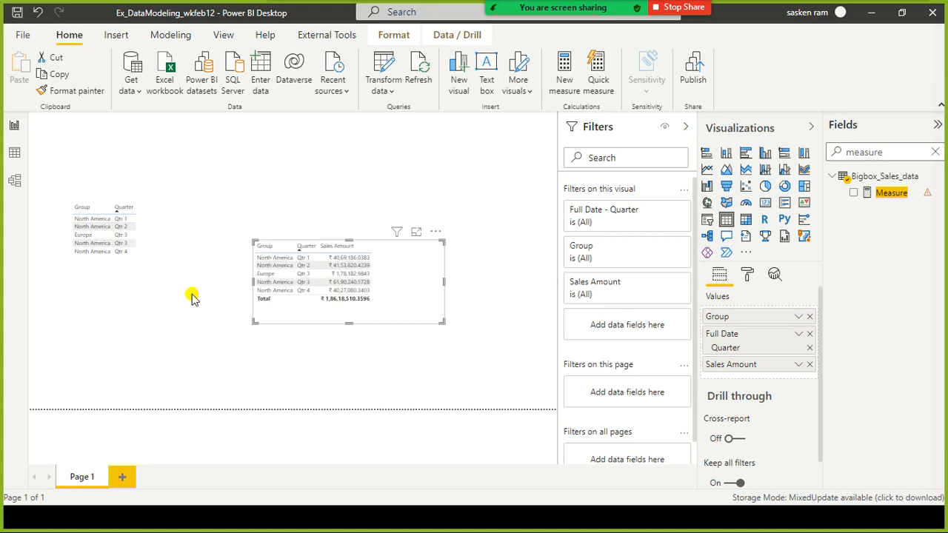
# Step: Clear the field search and examine which date table supplies the quarter in the table showing Sales Amount
pyautogui.click(935, 153)
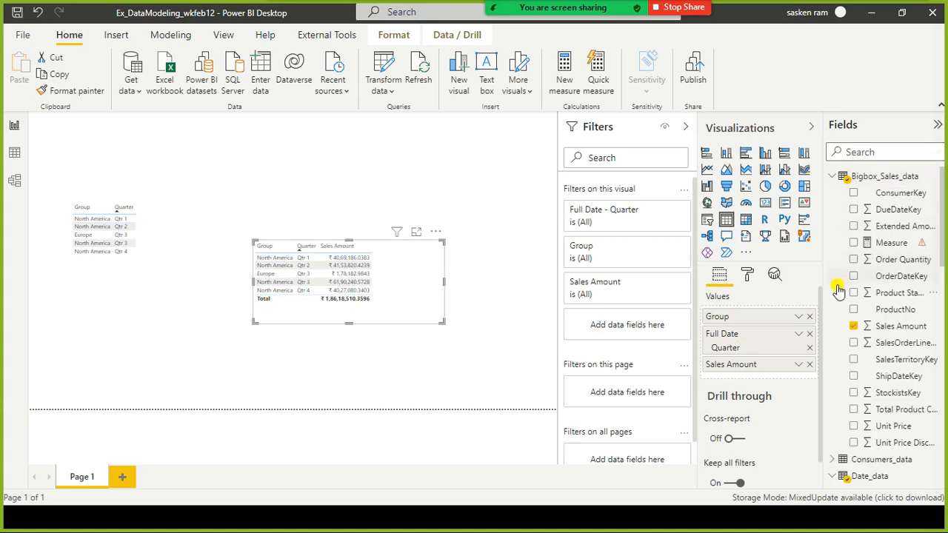
pyautogui.scroll(-10, 892, 231)
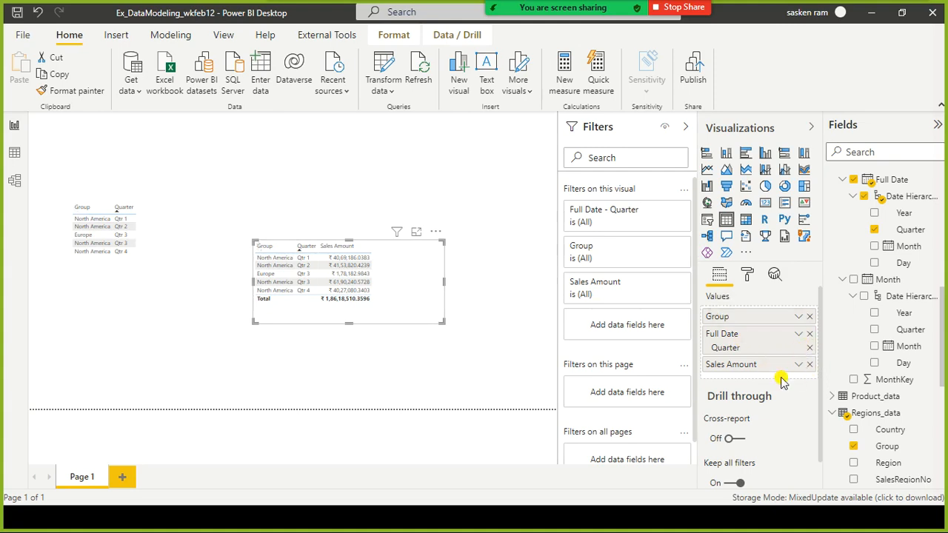
pyautogui.scroll(5, 896, 266)
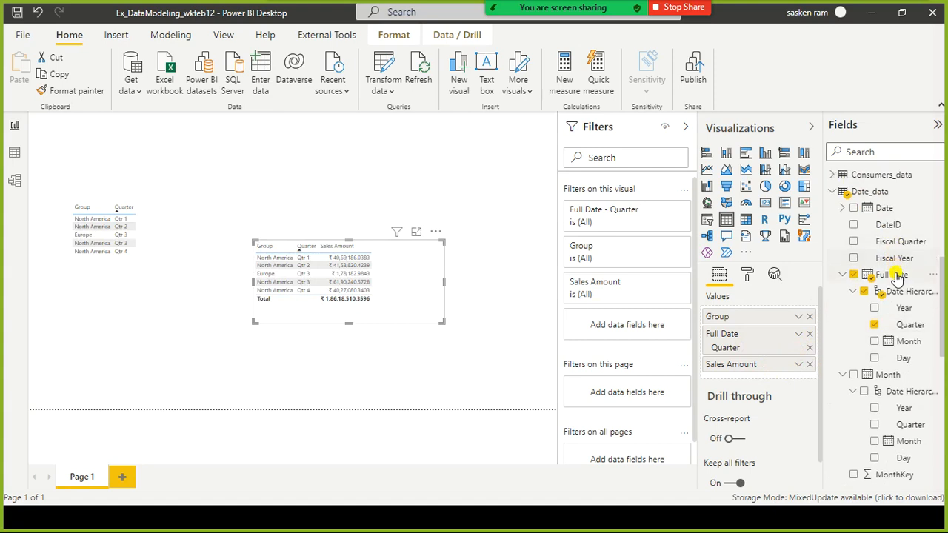
pyautogui.scroll(-8, 898, 297)
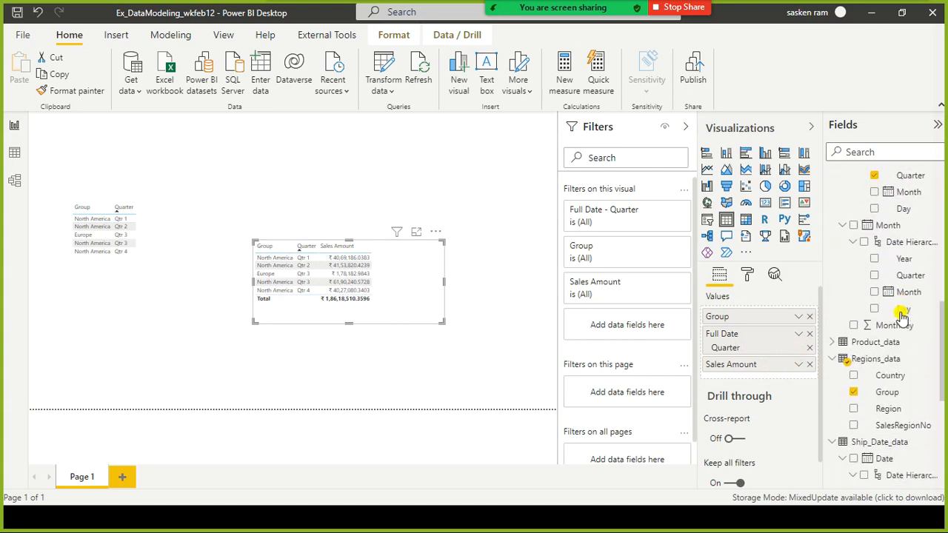
pyautogui.scroll(-2, 902, 317)
pyautogui.scroll(8, 901, 303)
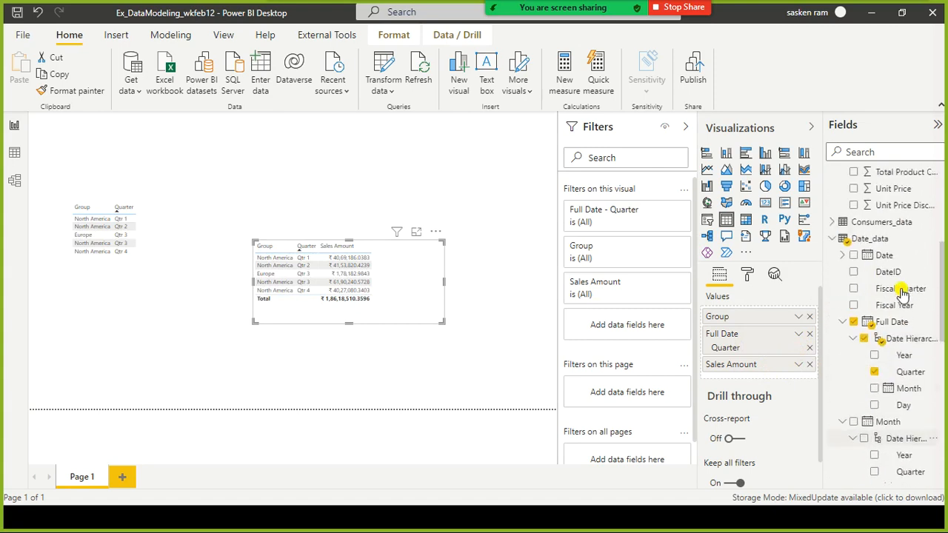
pyautogui.scroll(6, 900, 297)
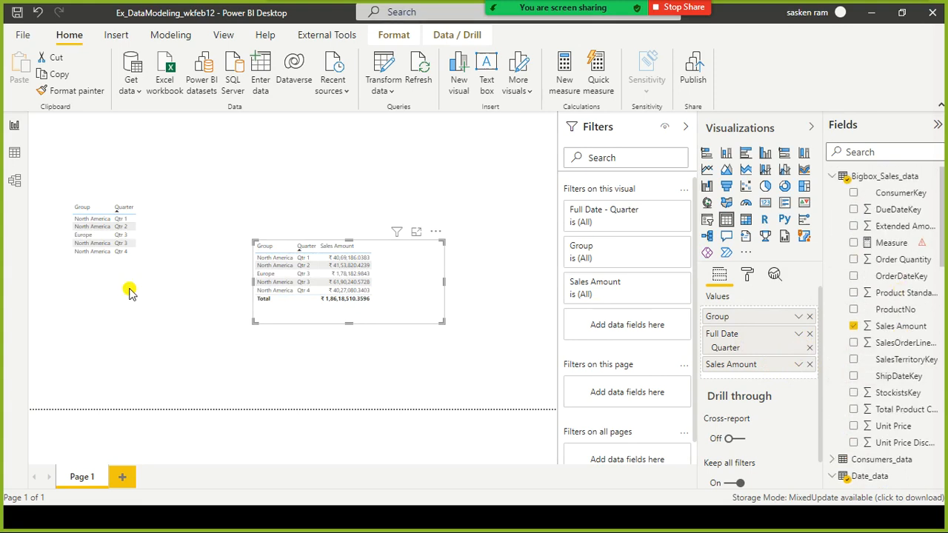
# Step: In the table without Sales Amount, replace the Full Date quarter from Date_data with the Date quarter from Ship_Date_data
pyautogui.click(164, 275)
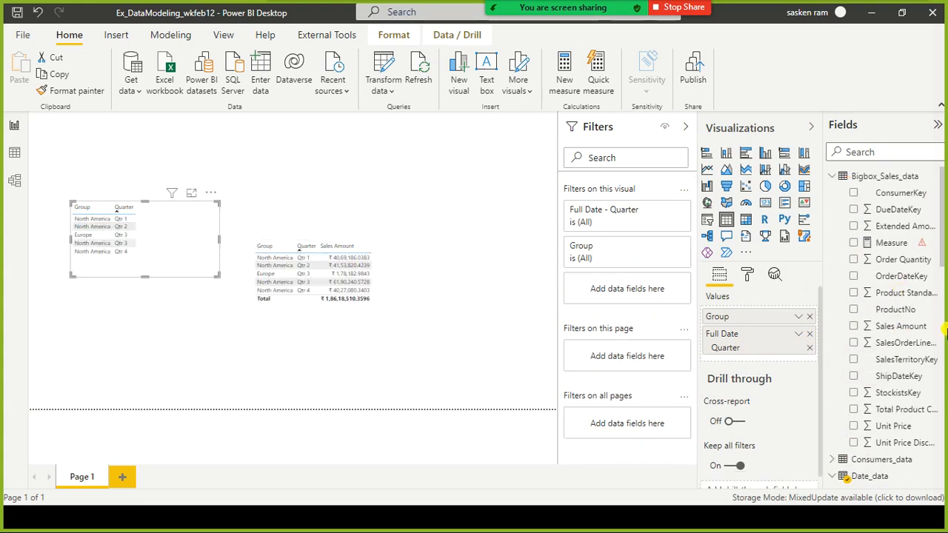
pyautogui.scroll(-10, 933, 341)
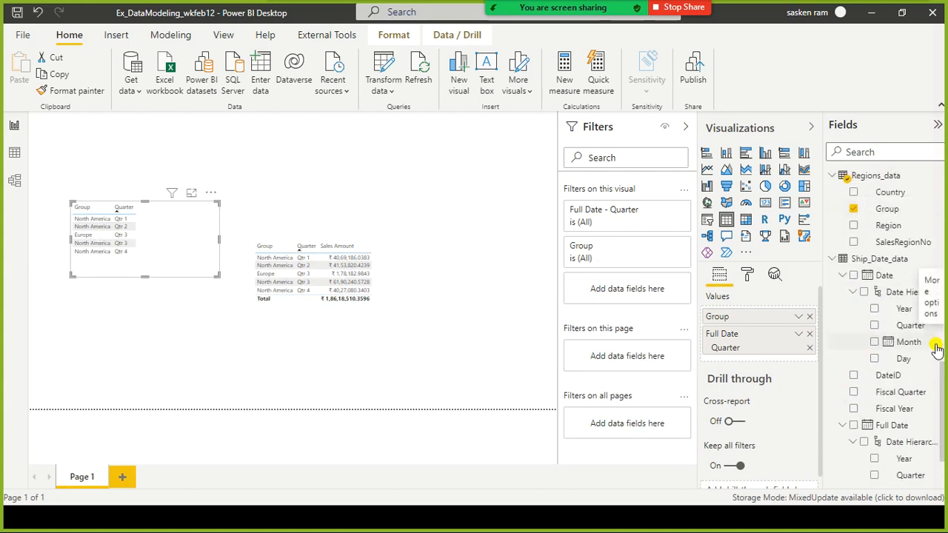
pyautogui.scroll(-1, 937, 348)
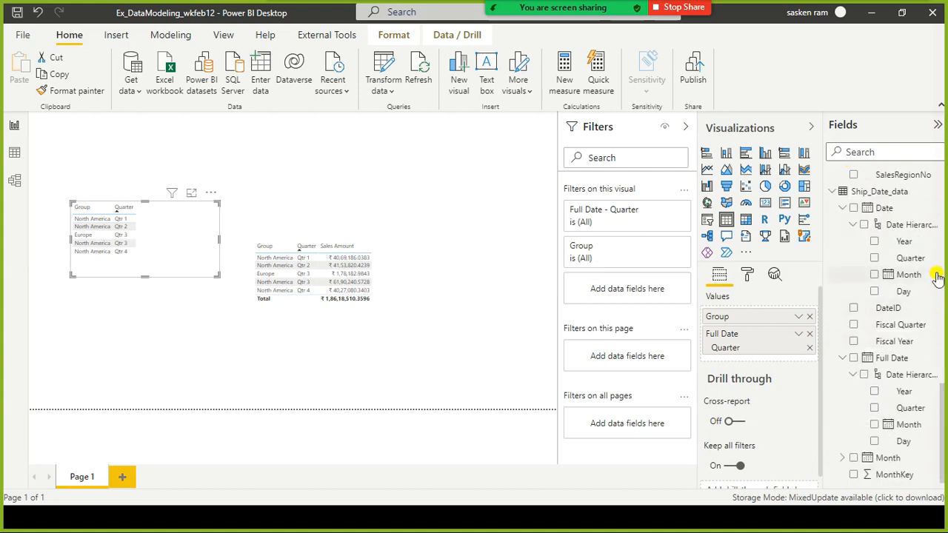
pyautogui.click(873, 259)
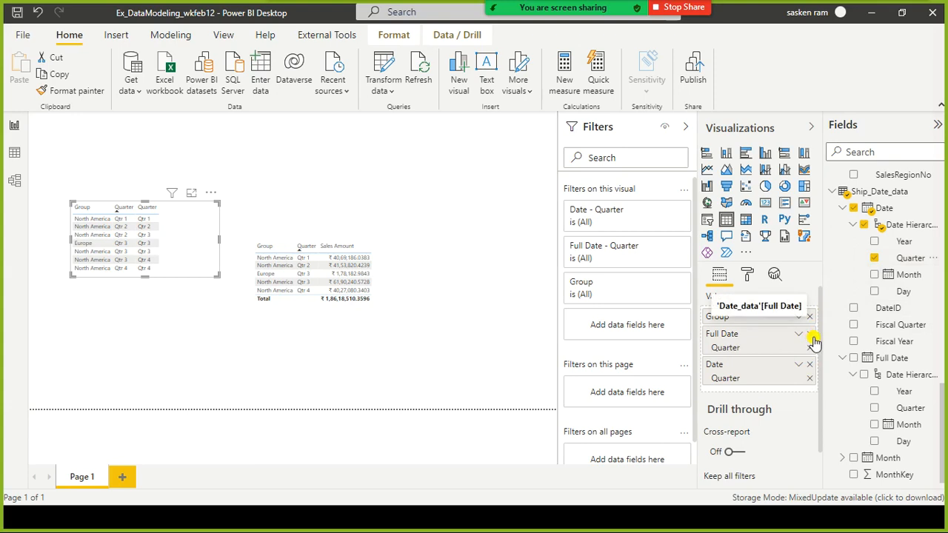
pyautogui.click(810, 335)
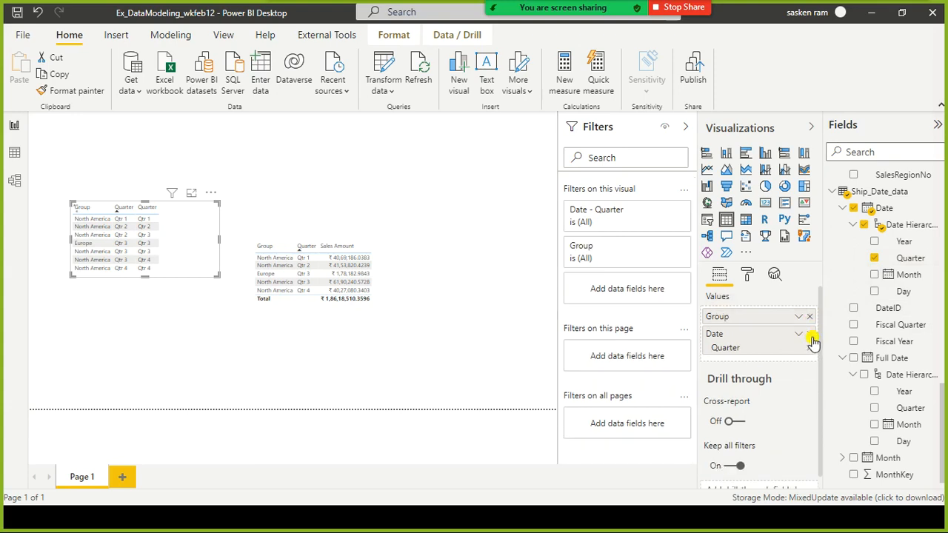
# Step: Add Sales Amount from Bigbox_Sales_data to the ship date table and sort it ascending by Quarter
pyautogui.scroll(10, 909, 250)
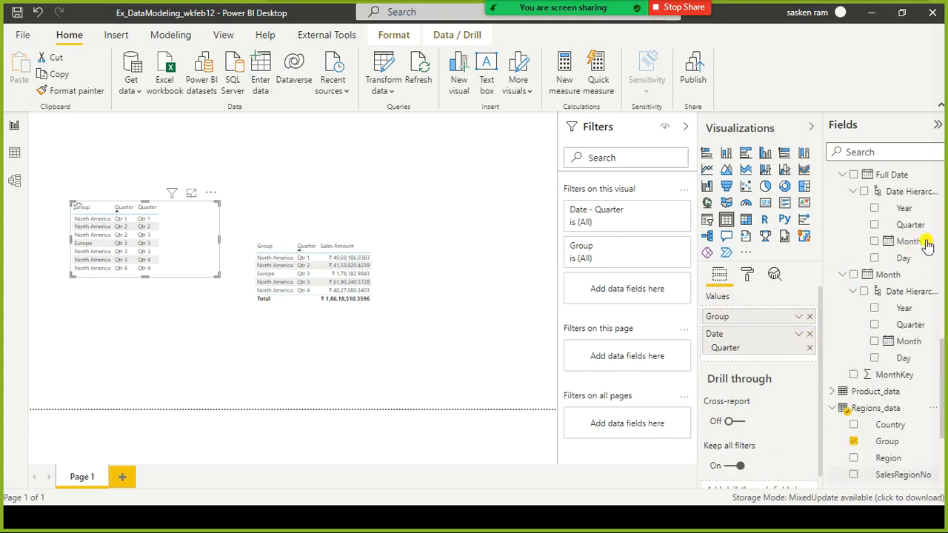
pyautogui.scroll(4, 915, 289)
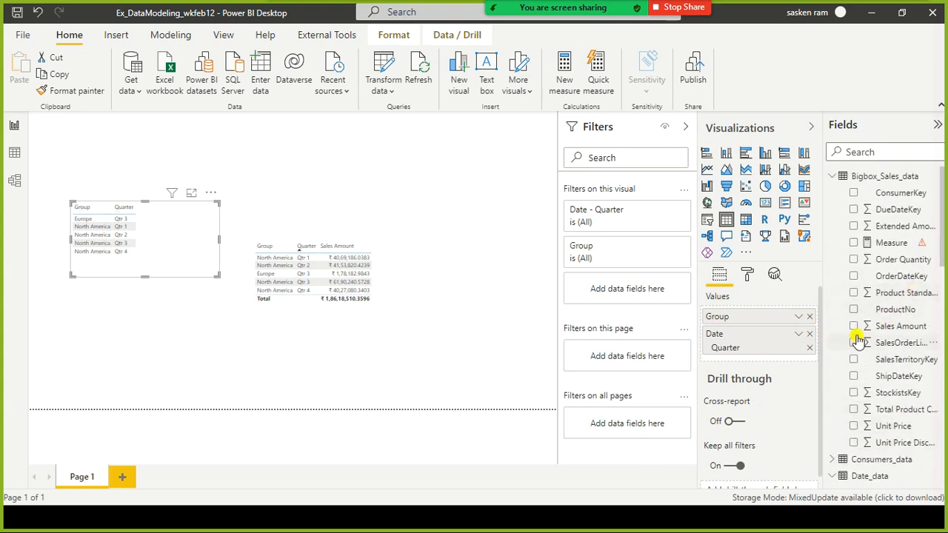
pyautogui.click(852, 327)
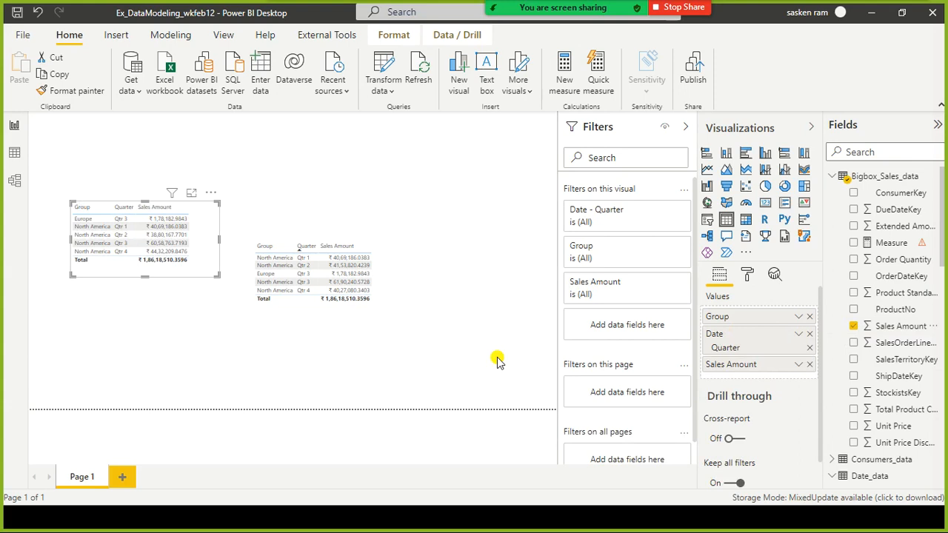
pyautogui.click(121, 208)
# Step: Arrange the ship date and order date tables side by side, aligned at the same height with a wider gap
pyautogui.moveTo(175, 271); pyautogui.dragTo(174, 302)
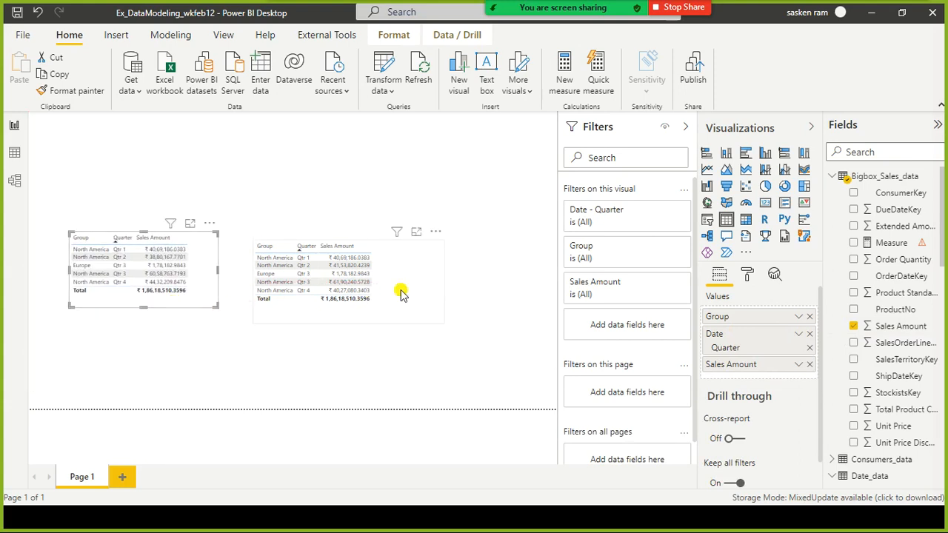
pyautogui.moveTo(400, 294); pyautogui.dragTo(470, 292)
pyautogui.moveTo(206, 278); pyautogui.dragTo(240, 268)
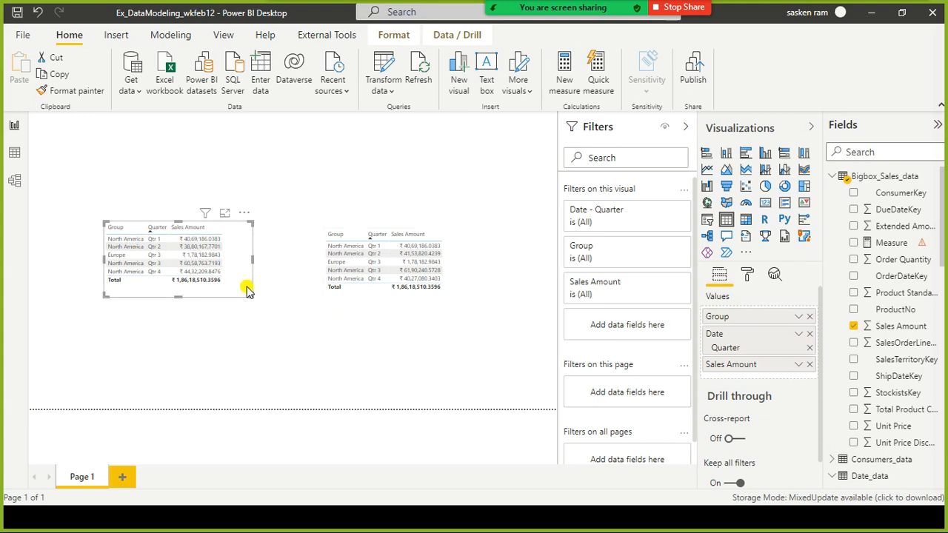
pyautogui.moveTo(240, 283)
pyautogui.mouseDown()
pyautogui.moveTo(245, 326)
pyautogui.moveTo(250, 258)
pyautogui.moveTo(245, 282)
pyautogui.mouseUp()
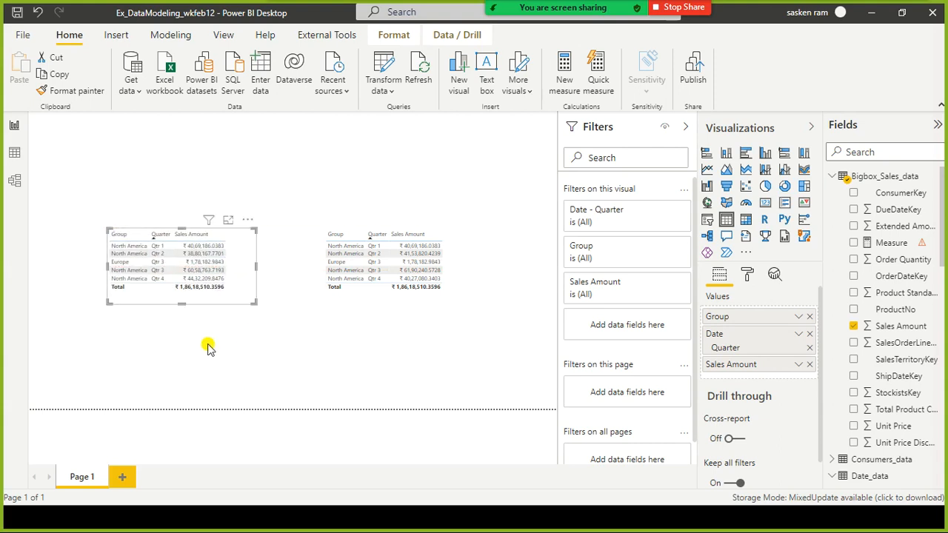
# Step: Select the order date table and examine which Date_data, Regions_data and Bigbox_Sales_data fields it uses
pyautogui.click(485, 284)
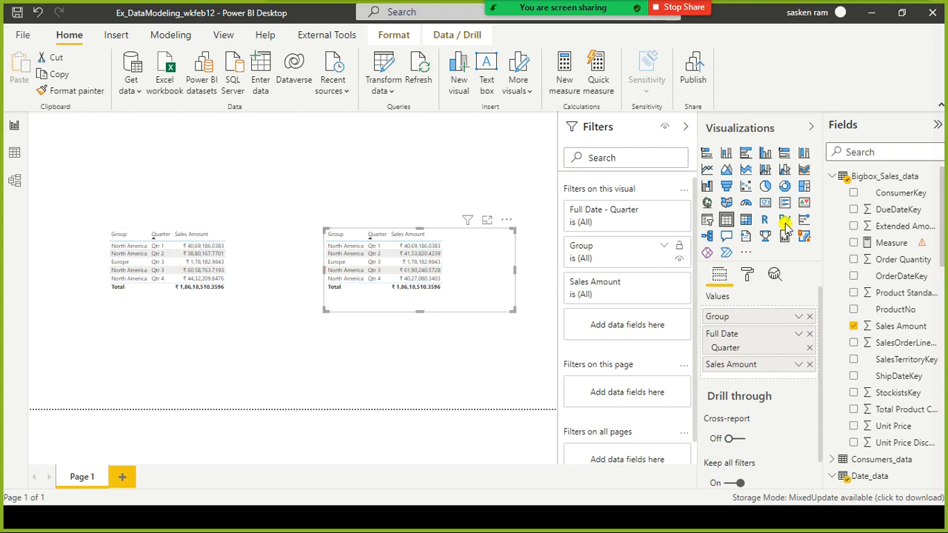
pyautogui.scroll(-4, 929, 307)
pyautogui.scroll(-8, 931, 311)
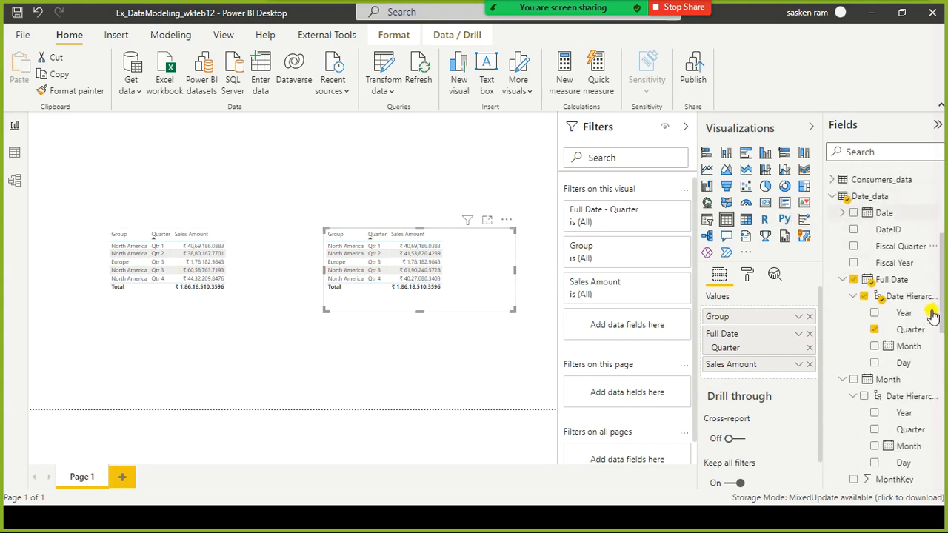
pyautogui.scroll(7, 932, 303)
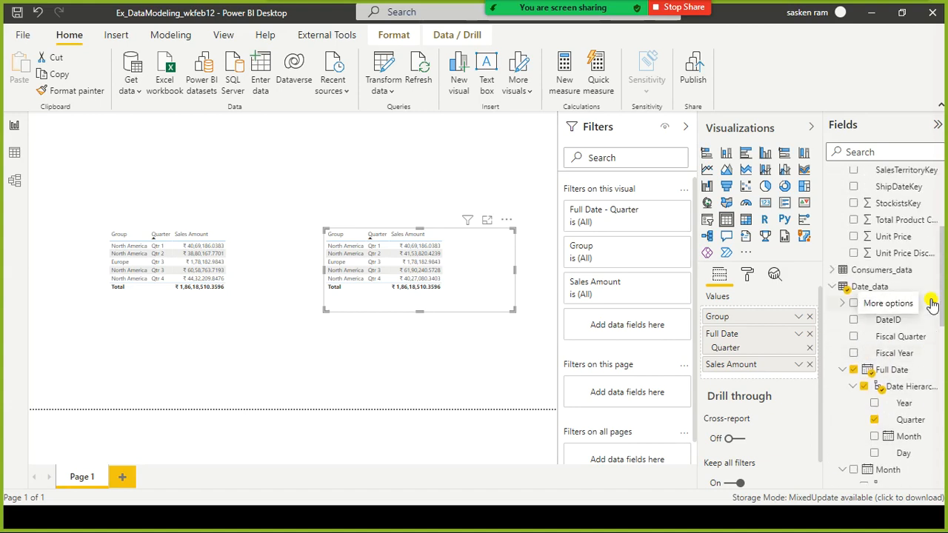
pyautogui.scroll(-5, 931, 303)
pyautogui.scroll(-5, 926, 303)
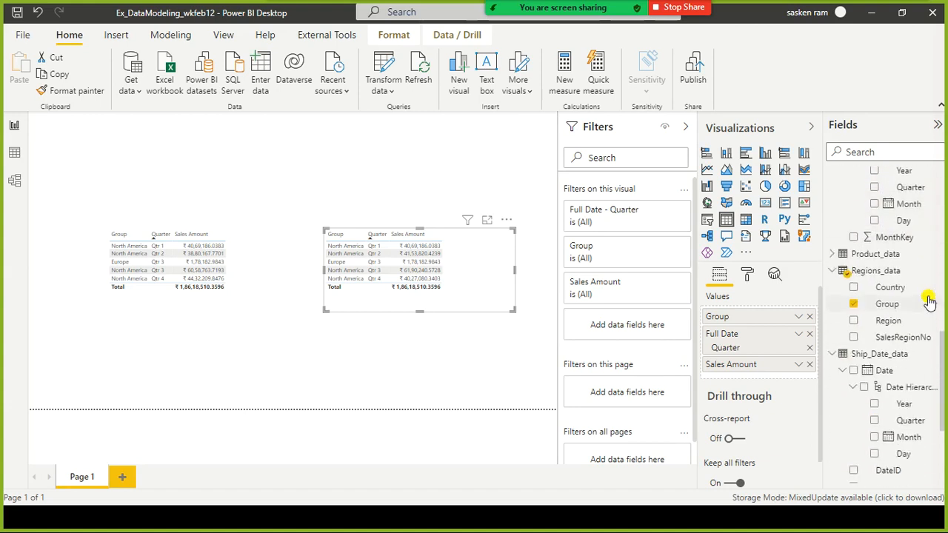
pyautogui.scroll(6, 899, 282)
pyautogui.scroll(3, 888, 256)
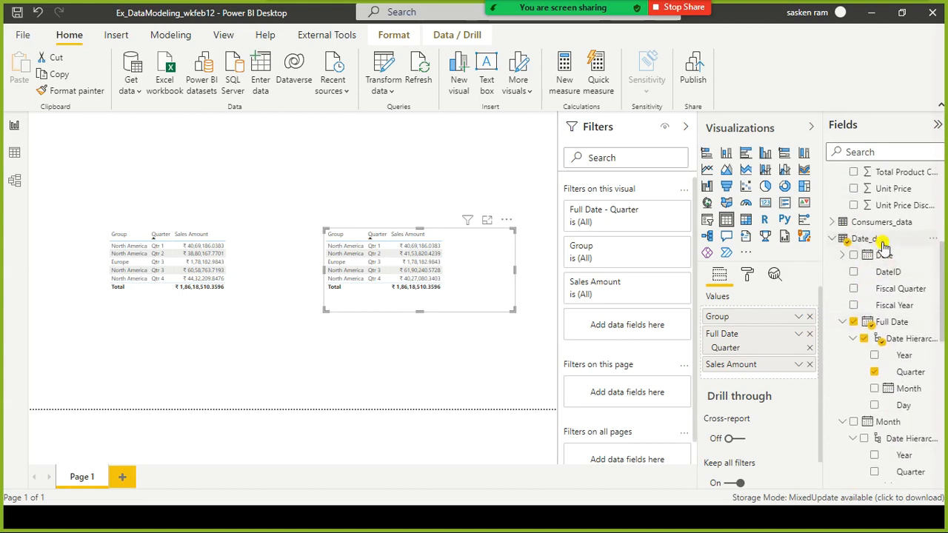
pyautogui.moveTo(884, 246)
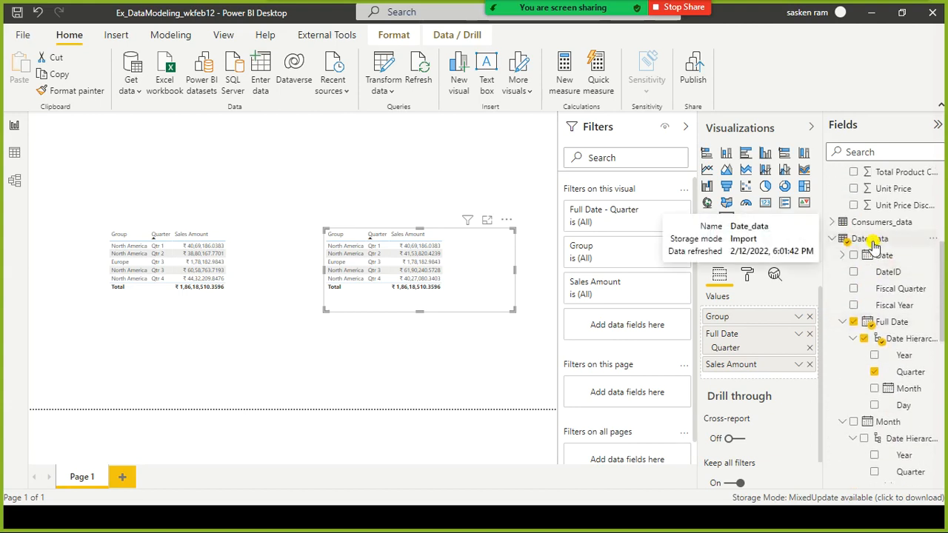
pyautogui.scroll(3, 874, 254)
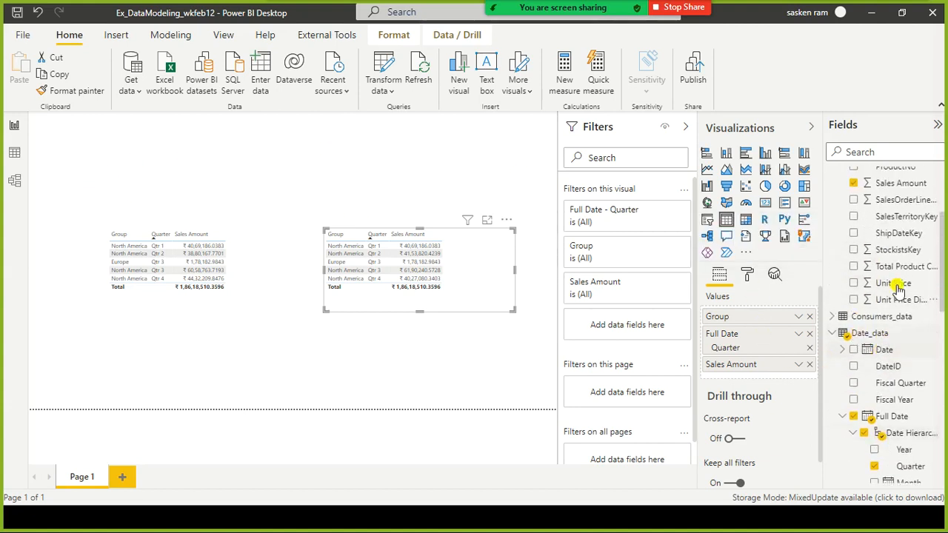
pyautogui.scroll(3, 898, 252)
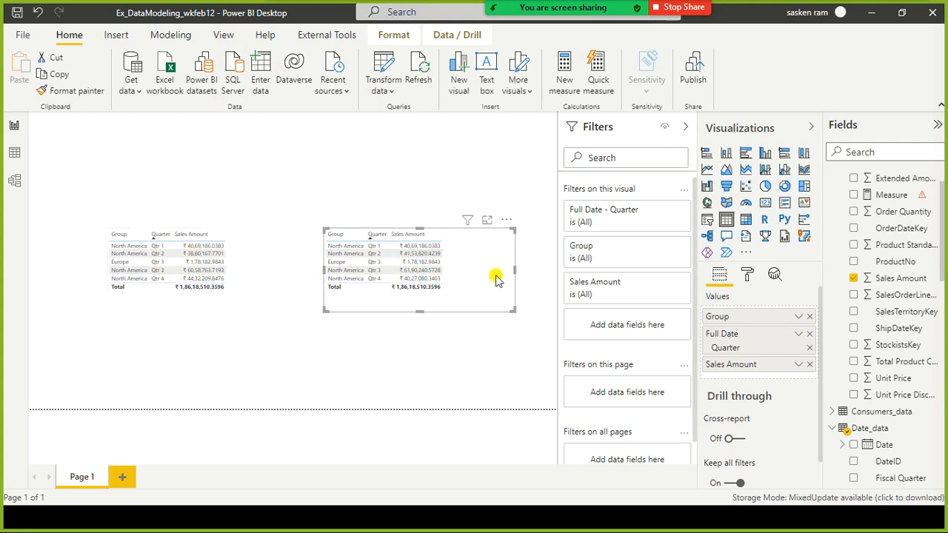
# Step: In the data model diagram, move the Ship_Date_data table further below Consumers_data, then return to the report
pyautogui.click(14, 182)
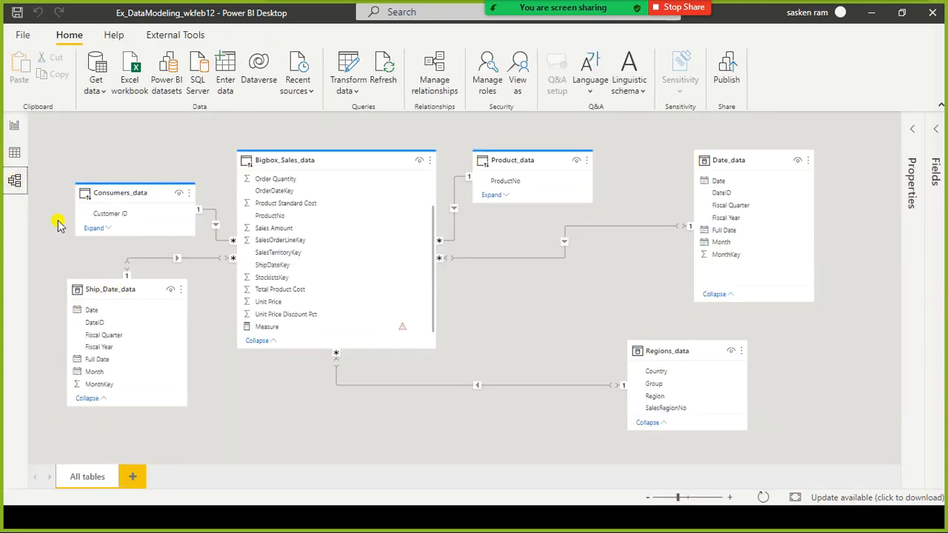
pyautogui.moveTo(151, 287); pyautogui.dragTo(164, 356)
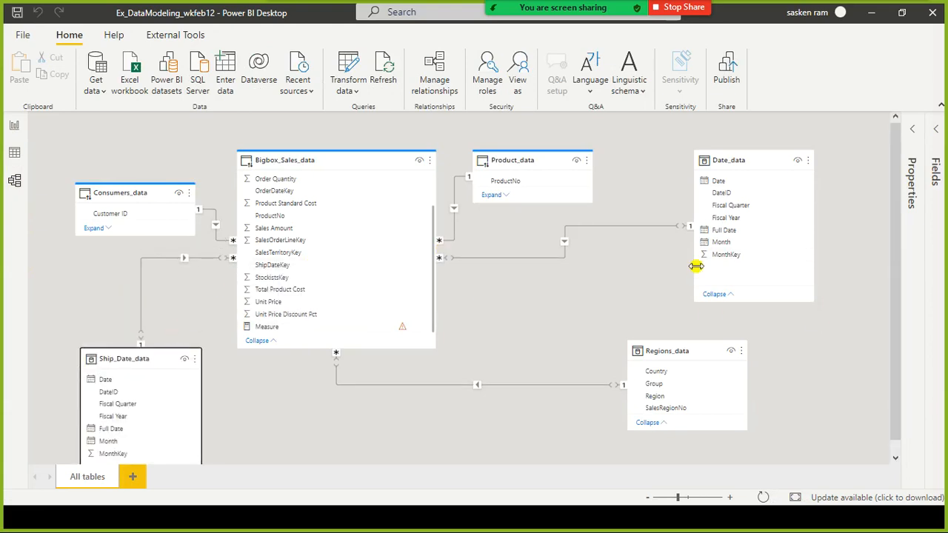
pyautogui.click(13, 128)
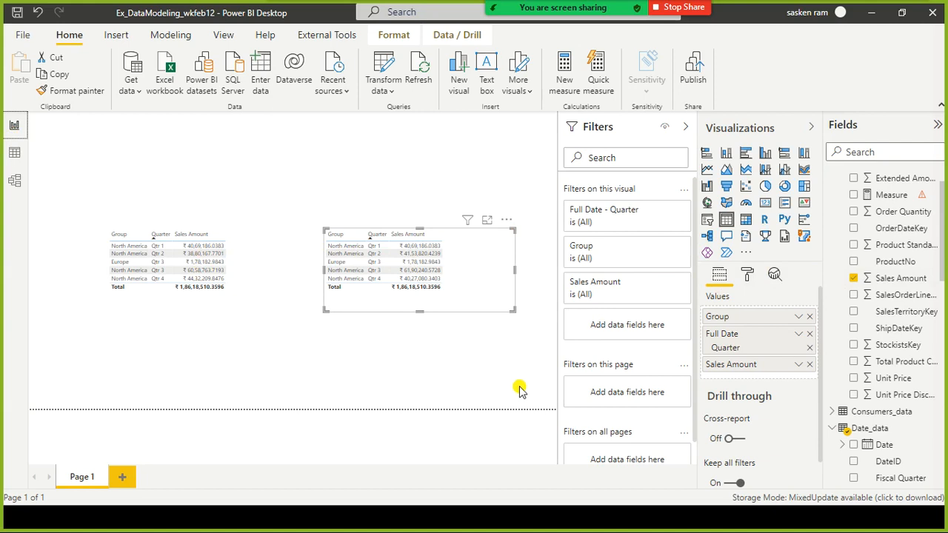
# Step: Review how Ship_Date_data and Date_data relate to Bigbox_Sales_data in the model, then return to the report
pyautogui.click(9, 180)
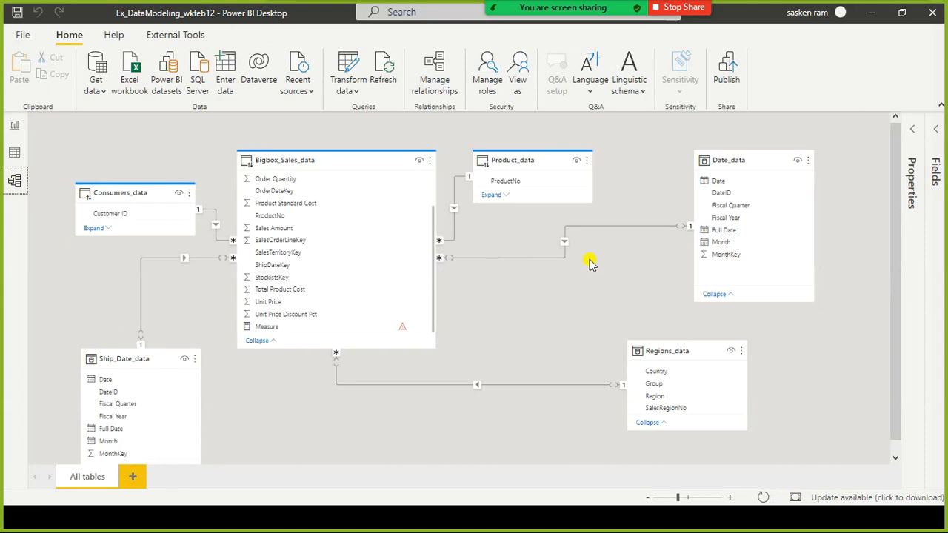
pyautogui.scroll(-1, 590, 264)
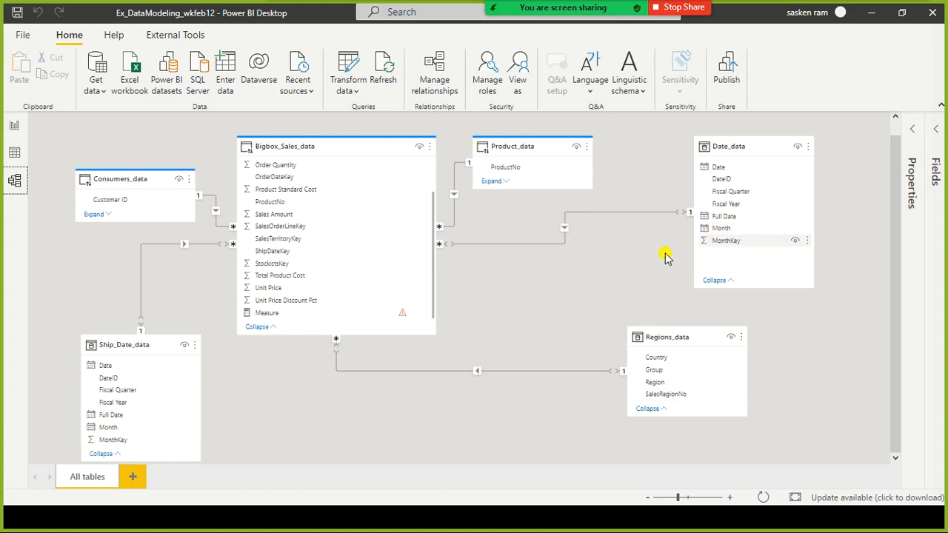
pyautogui.click(13, 128)
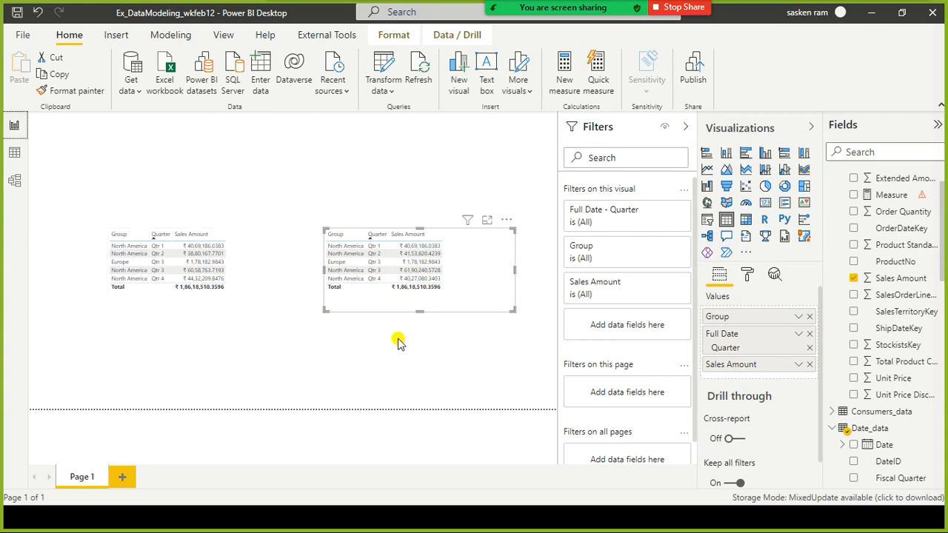
# Step: Select the order date table in the report and review the date table relationships in the data model diagram
pyautogui.click(198, 314)
pyautogui.click(144, 302)
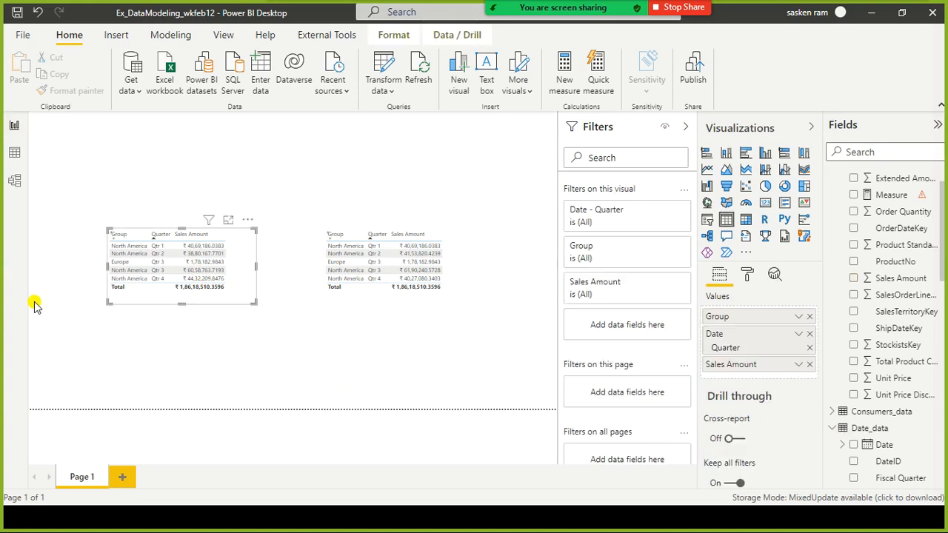
pyautogui.click(15, 180)
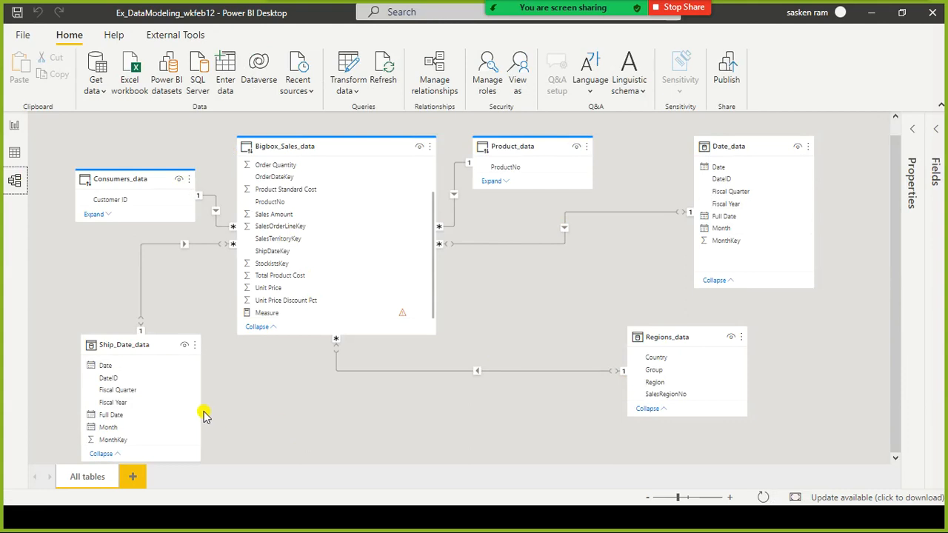
# Step: Look through the Zoom meeting's participant list and close it
pyautogui.moveTo(677, 15)
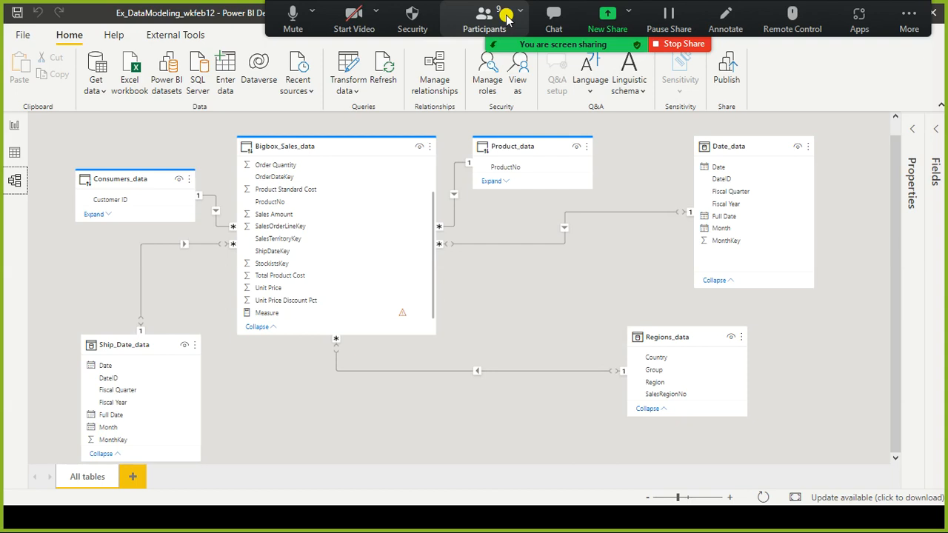
pyautogui.click(506, 19)
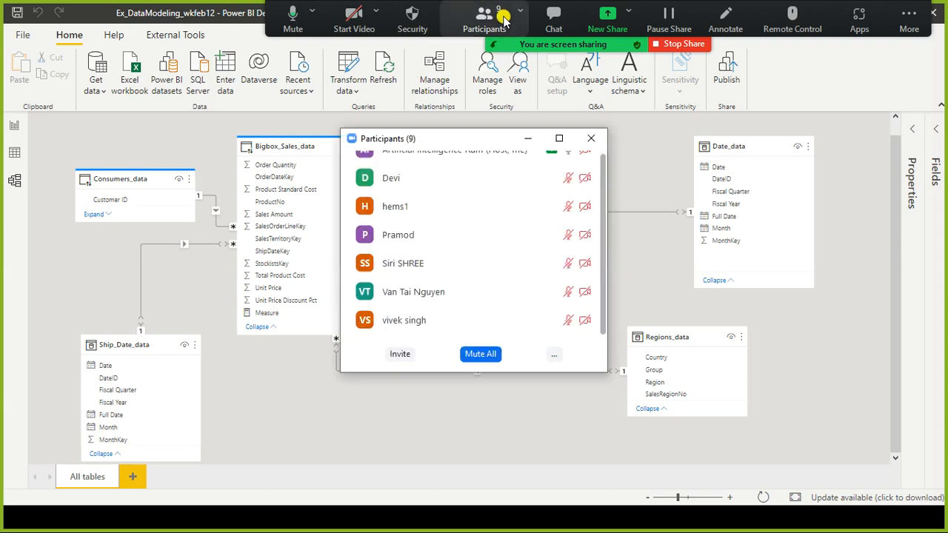
pyautogui.scroll(-3, 511, 278)
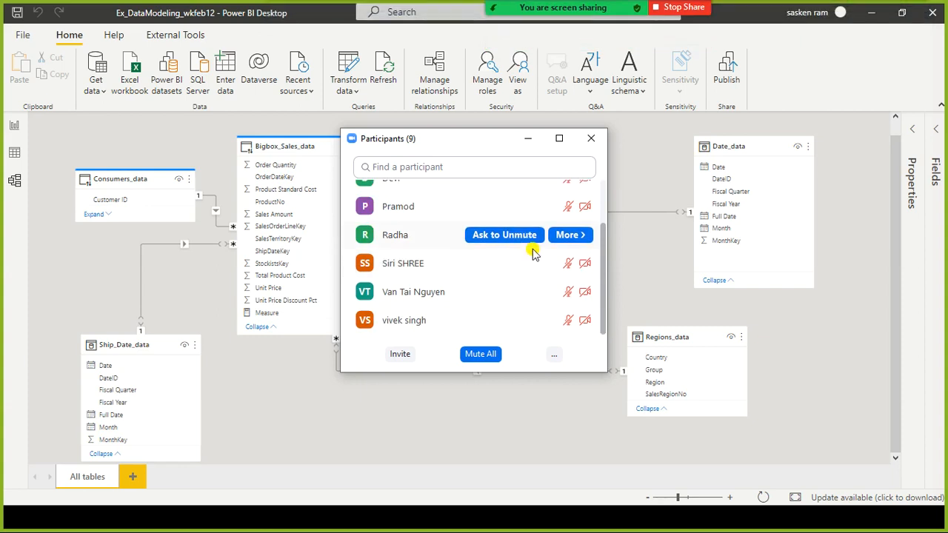
pyautogui.scroll(5, 533, 250)
pyautogui.scroll(-3, 542, 223)
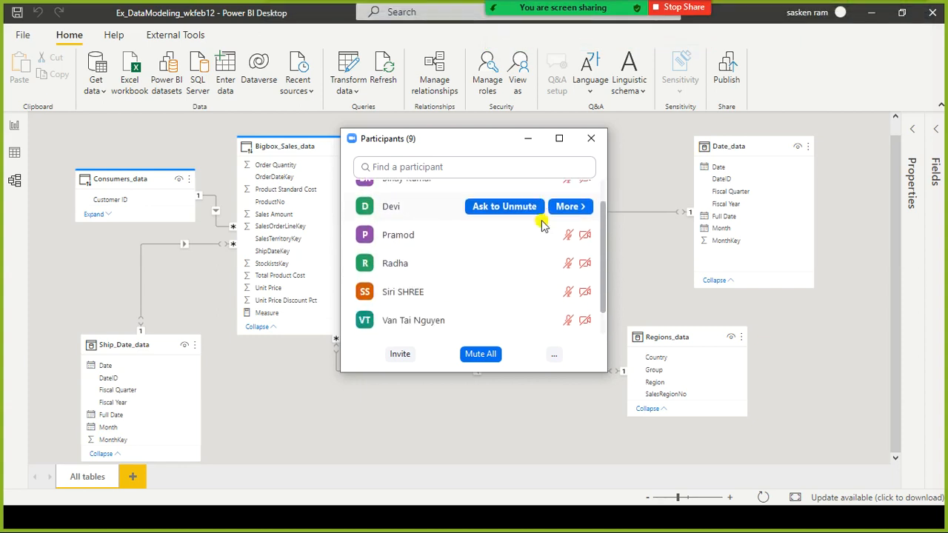
pyautogui.scroll(-1, 542, 222)
pyautogui.scroll(1, 542, 230)
pyautogui.scroll(3, 541, 231)
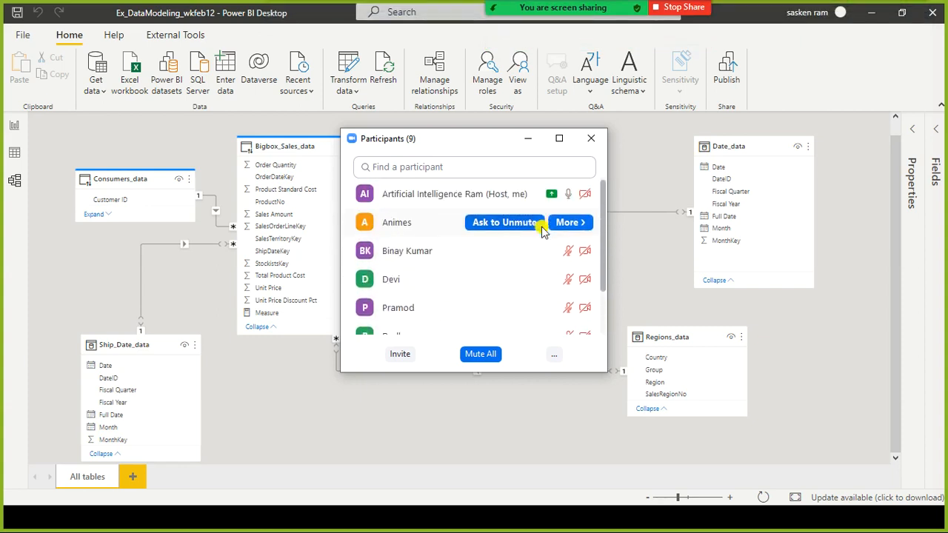
pyautogui.click(591, 138)
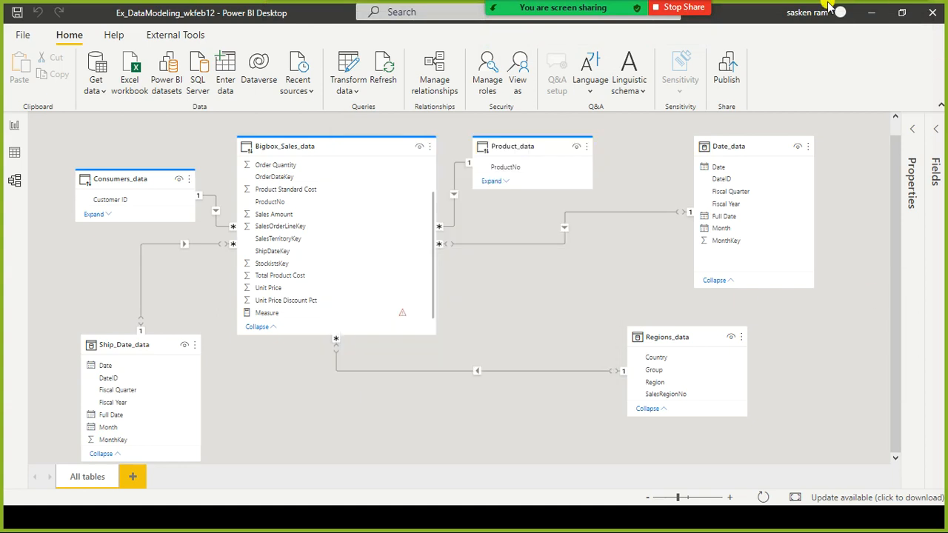
# Step: Stop the Zoom screen share and end the meeting for all participants
pyautogui.click(689, 9)
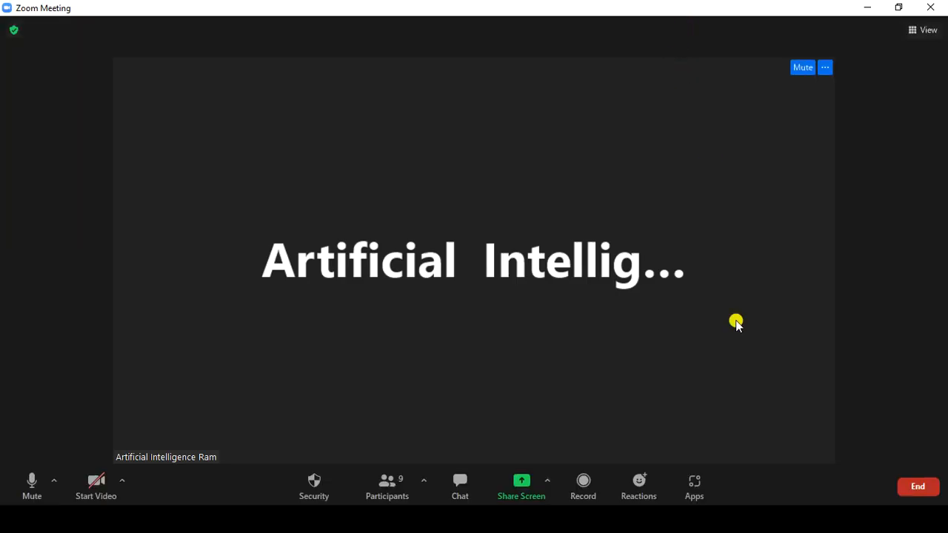
pyautogui.click(918, 486)
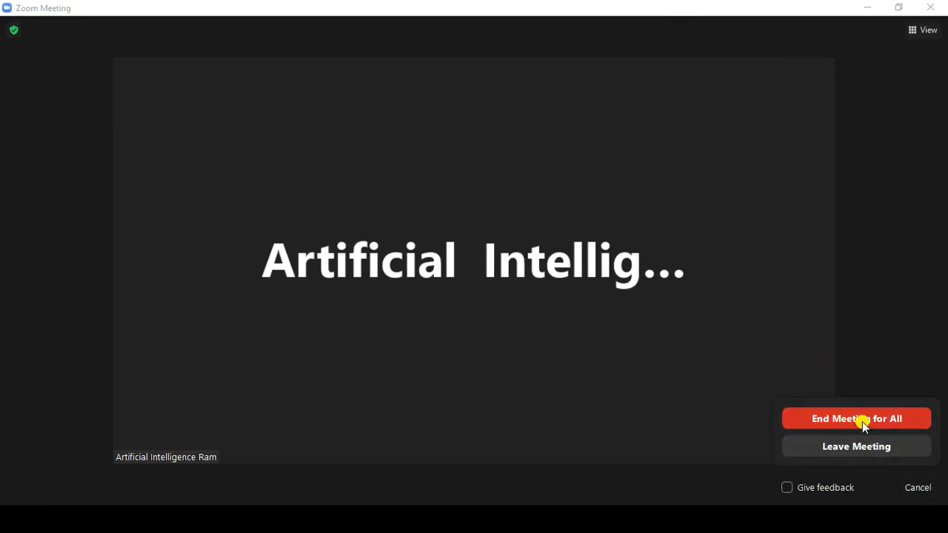
pyautogui.click(885, 313)
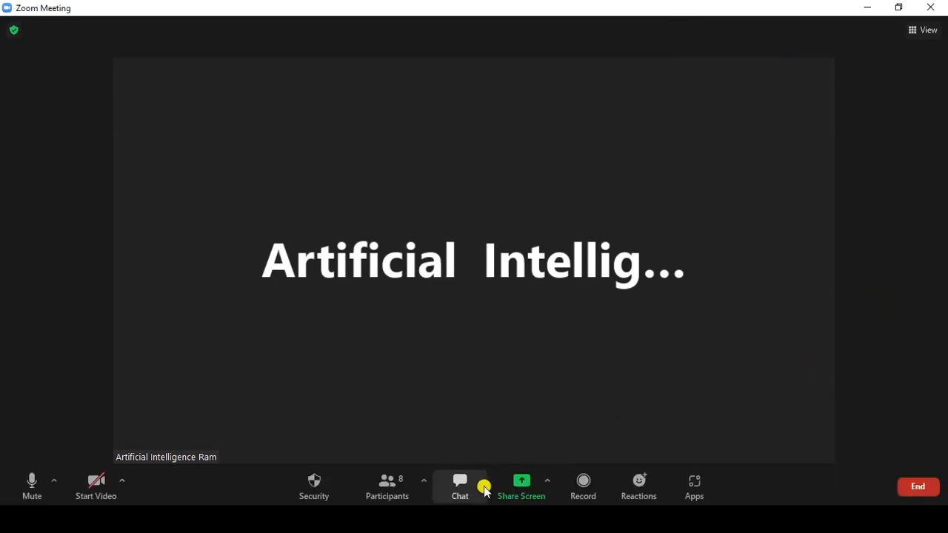
pyautogui.click(392, 489)
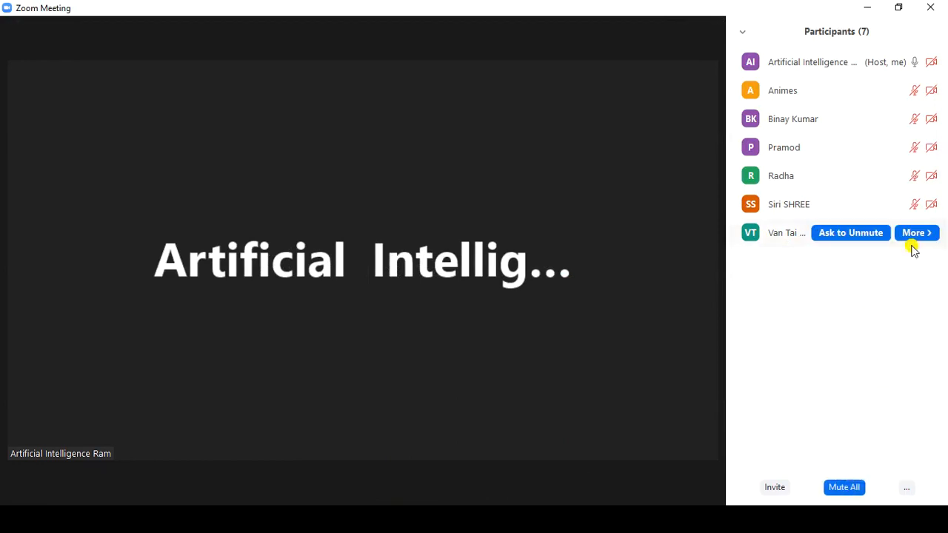
pyautogui.click(929, 9)
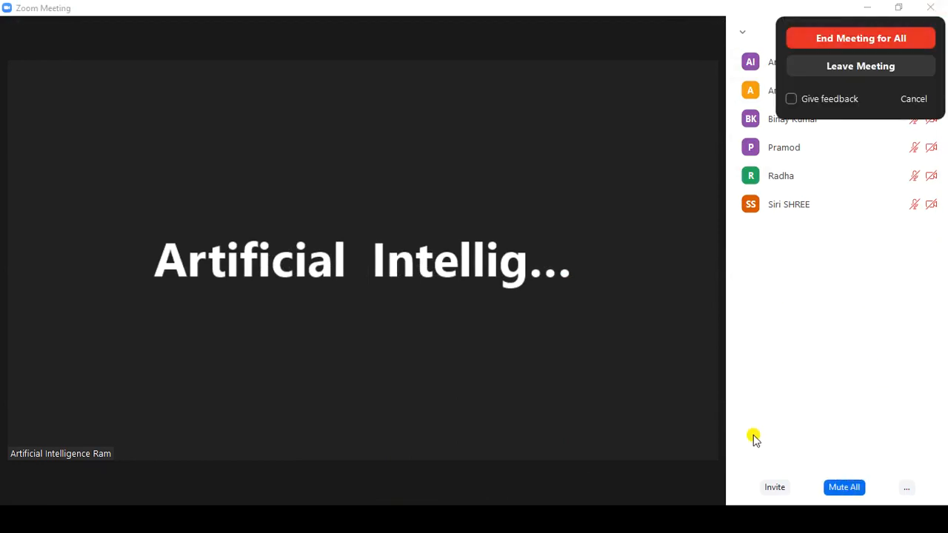
pyautogui.click(833, 35)
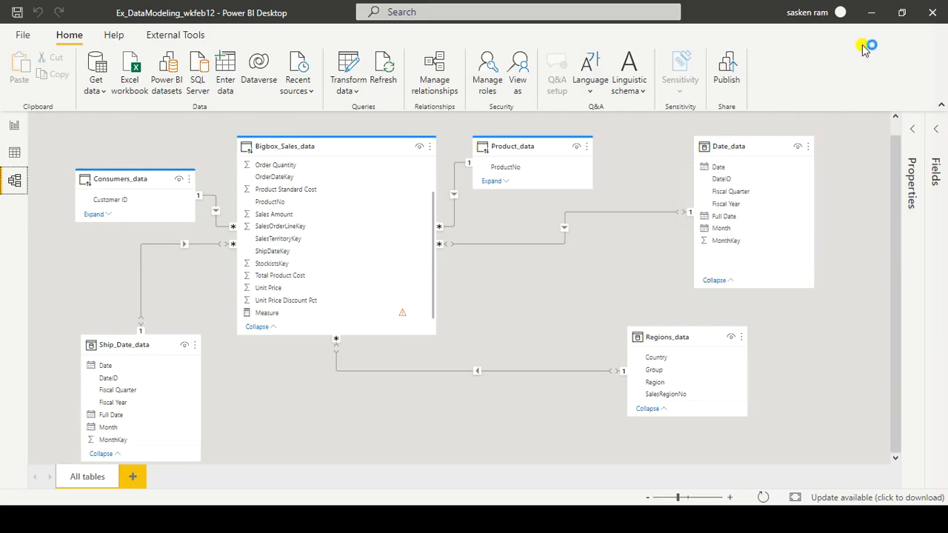
# Step: Minimize the Power BI and Excel windows, then exit the PowerPoint slide show and discard its ink annotations
pyautogui.click(871, 18)
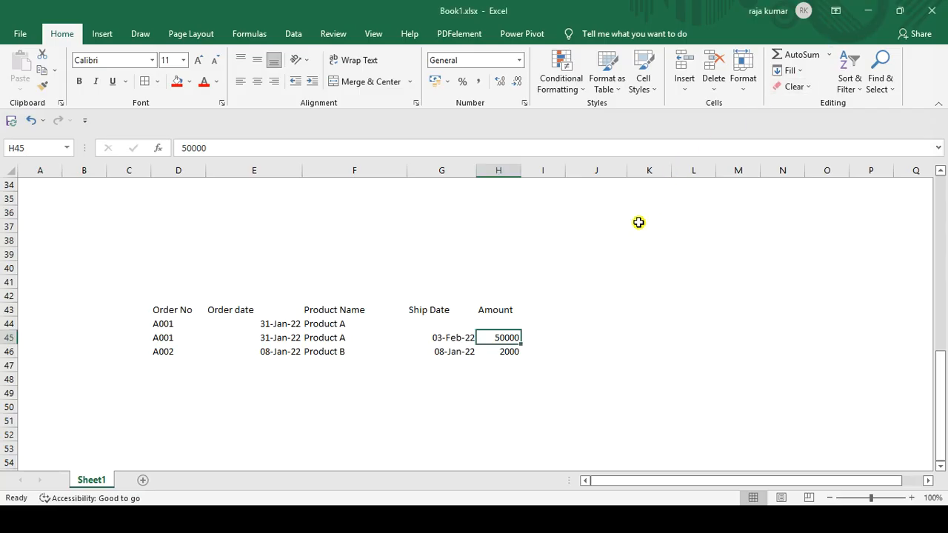
pyautogui.click(871, 11)
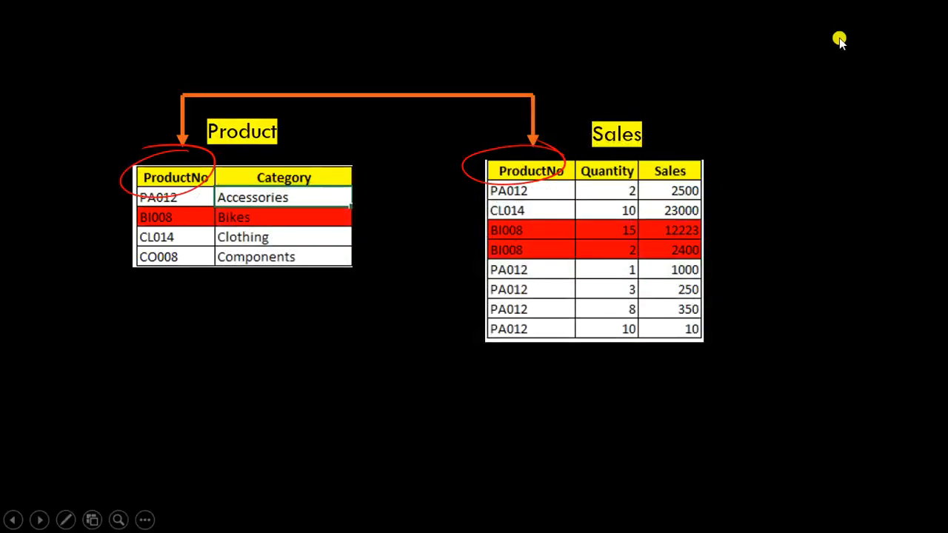
pyautogui.click(774, 135)
pyautogui.press('Escape')
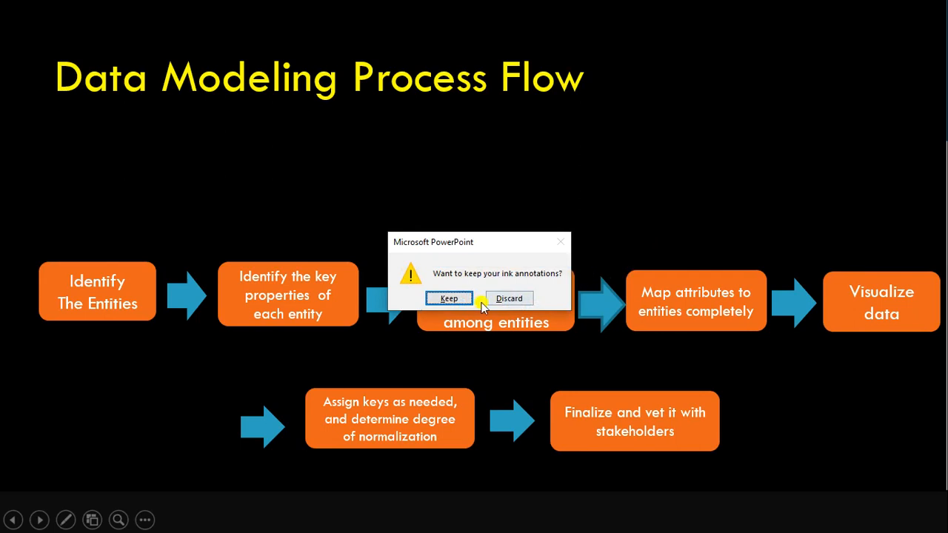
pyautogui.click(510, 300)
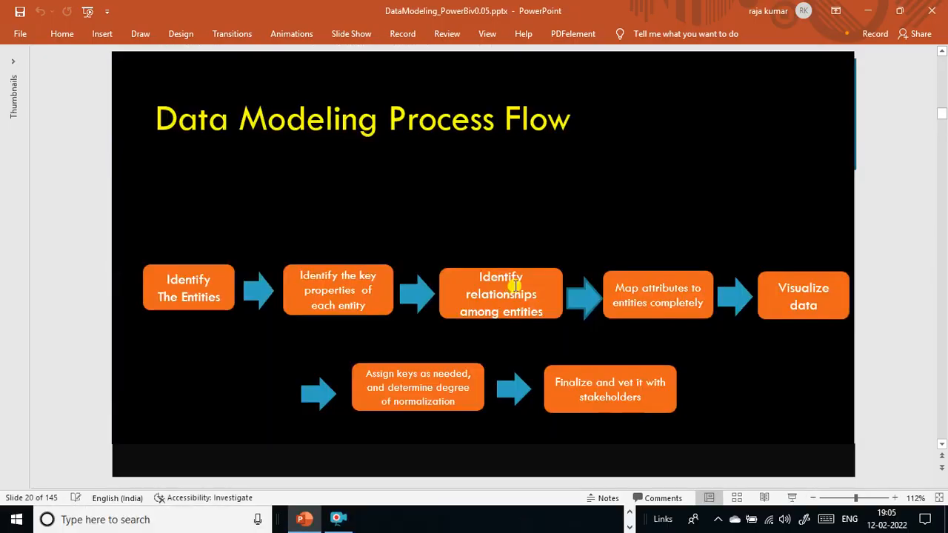